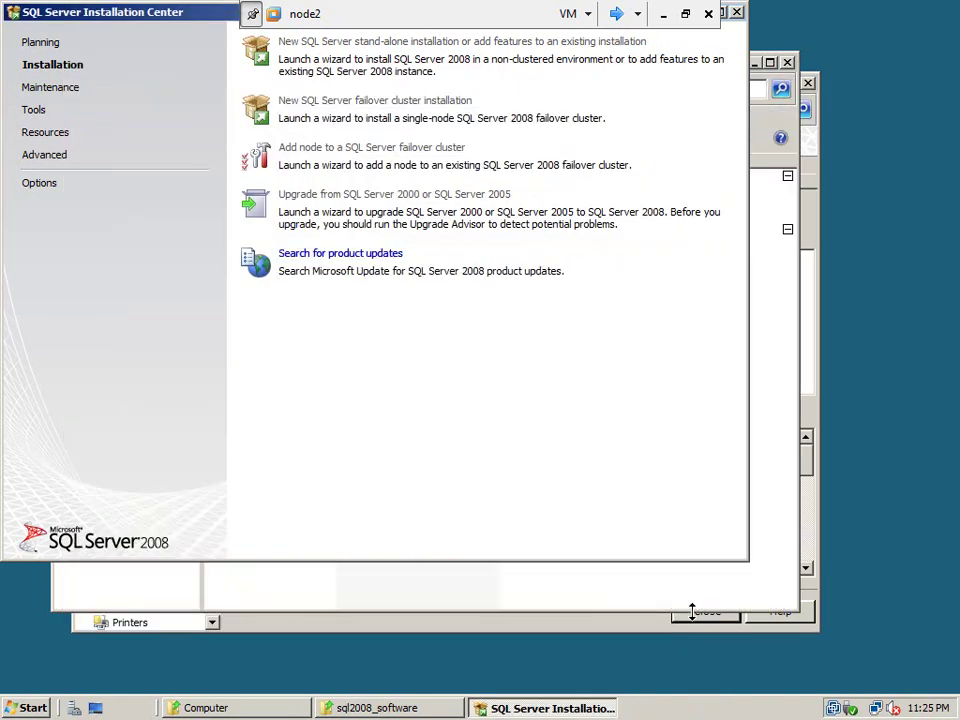
On node1, refresh Services and Applications and show the SQL Server (SQL2K8INST2) group summary
{"action": "left_click", "coordinate": [616, 22]}
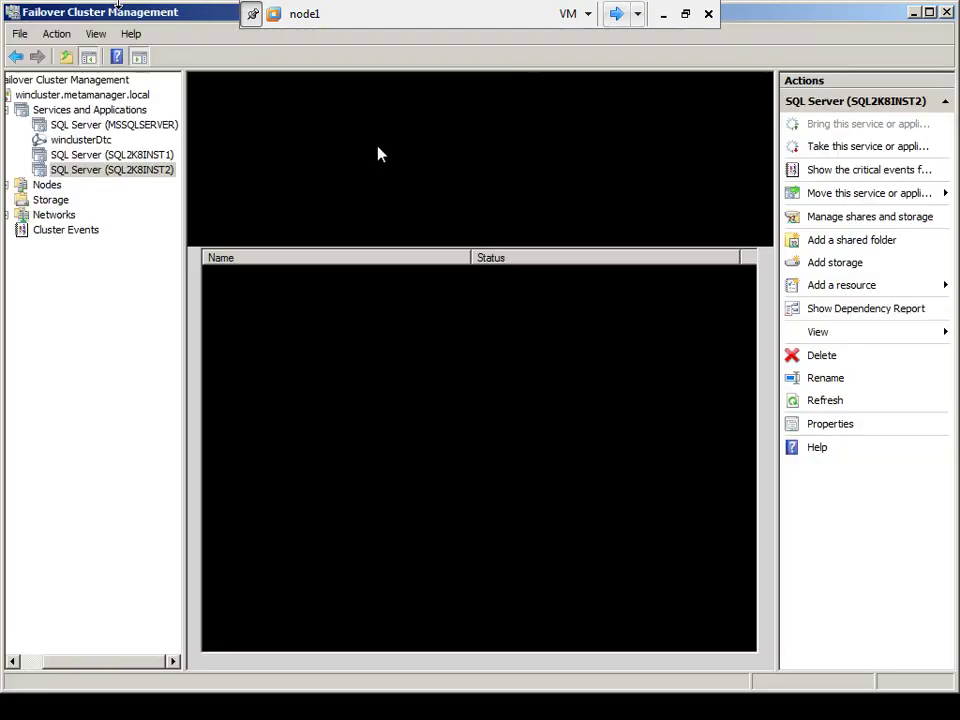
{"action": "left_click", "coordinate": [72, 116]}
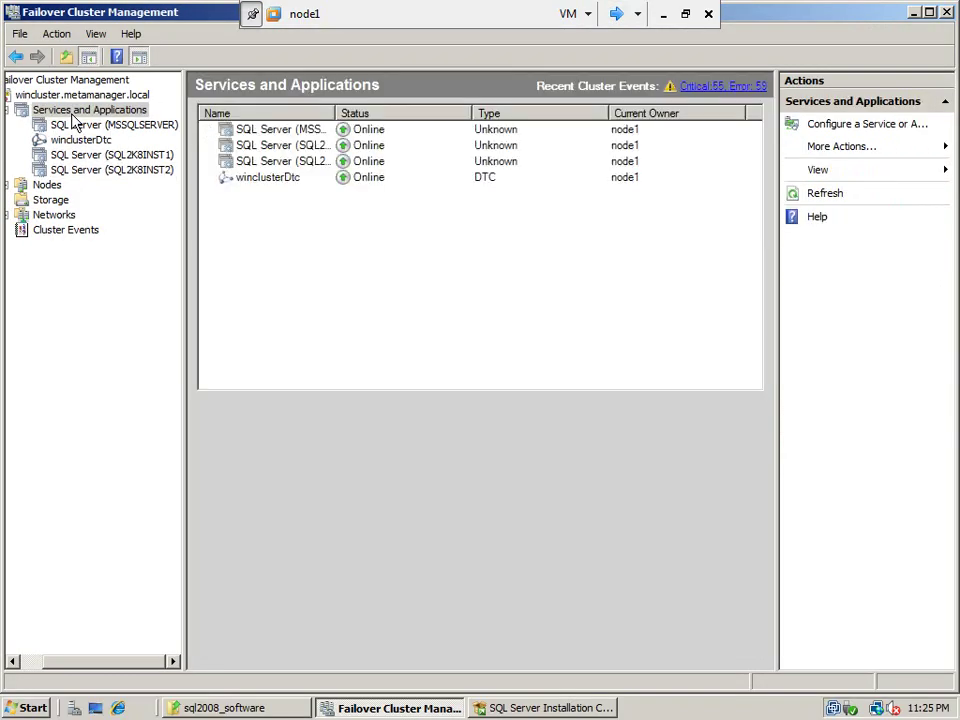
{"action": "right_click", "coordinate": [72, 118]}
{"action": "left_click", "coordinate": [148, 191]}
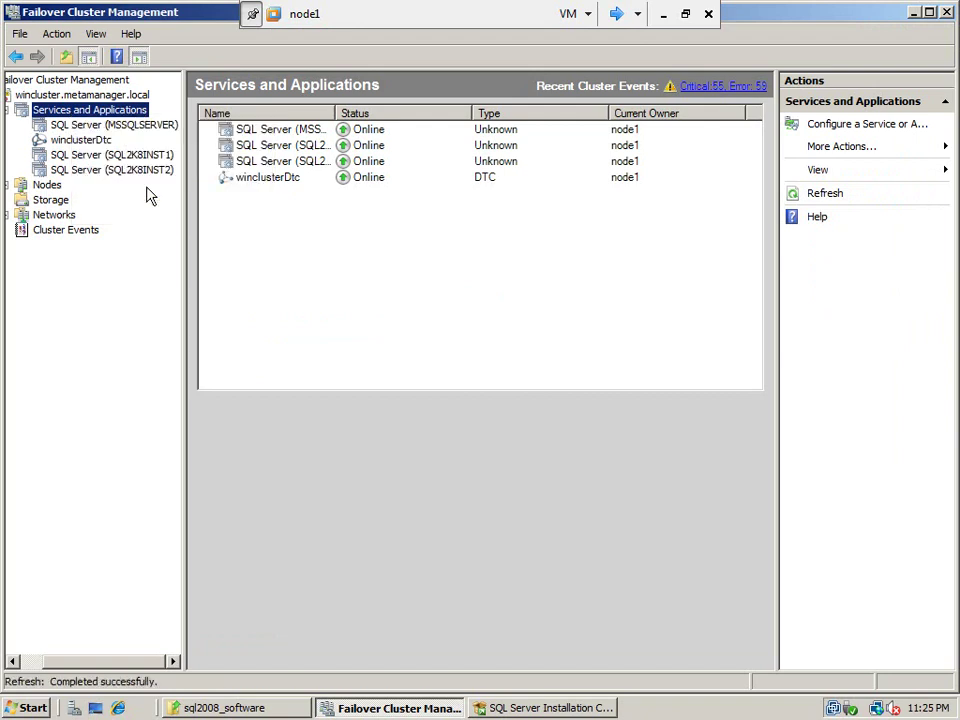
{"action": "left_click", "coordinate": [102, 171]}
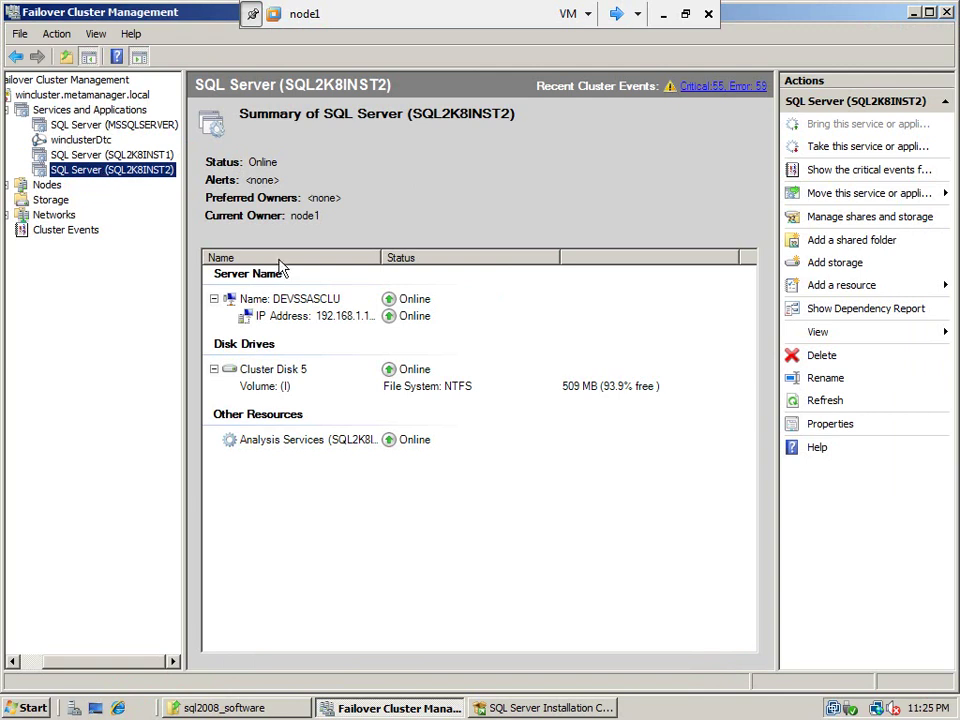
{"action": "left_click", "coordinate": [305, 303]}
Review the Advanced Policies of the DEVSSASCLU name resource's properties, then close them
{"action": "right_click", "coordinate": [306, 304]}
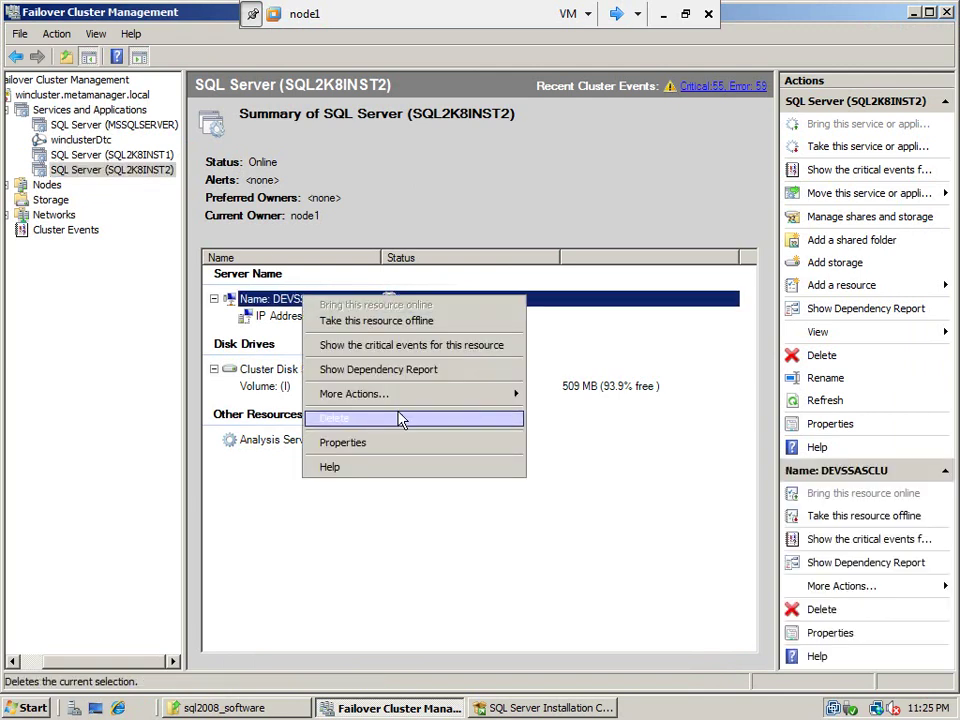
{"action": "left_click", "coordinate": [399, 443]}
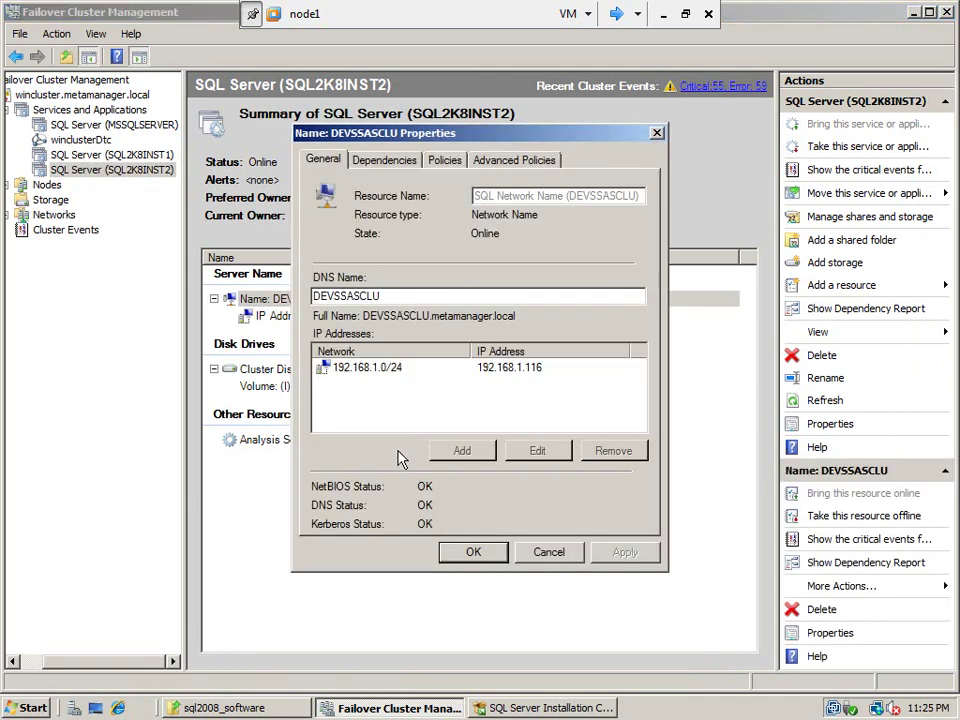
{"action": "left_click", "coordinate": [510, 161]}
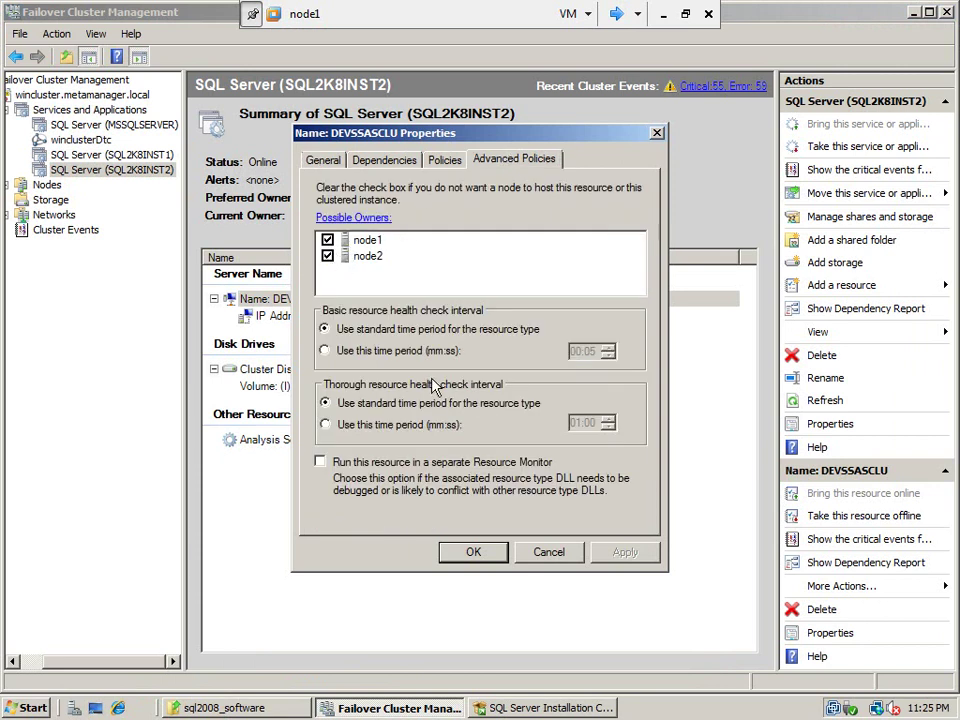
{"action": "left_click", "coordinate": [470, 552]}
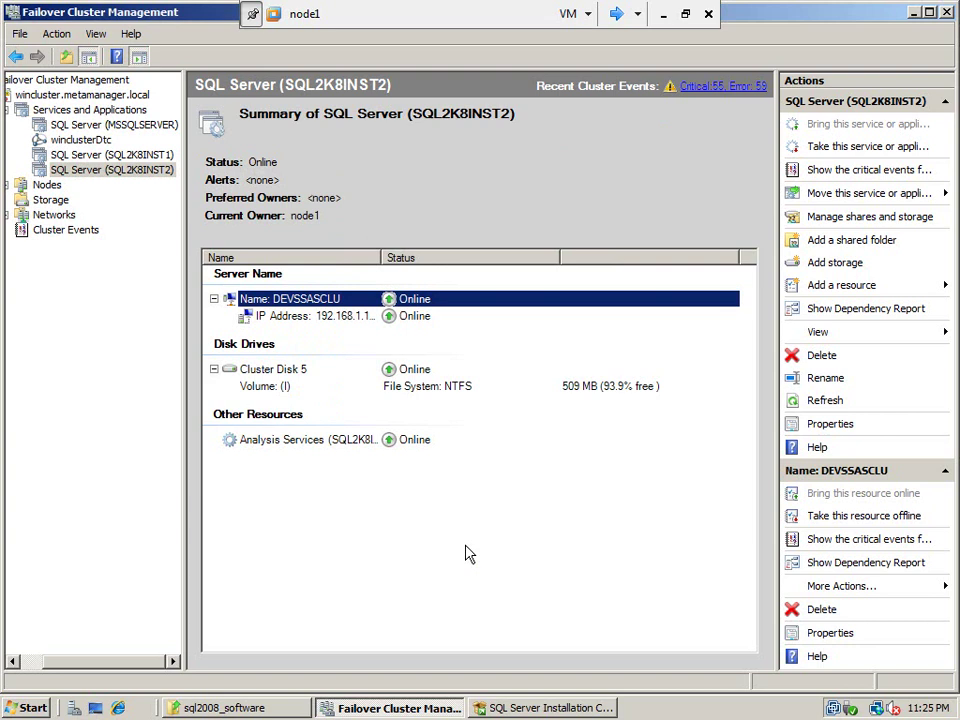
Inspect the IP Address resource's static address without changes and go back to Services and Applications
{"action": "left_click", "coordinate": [297, 314]}
{"action": "right_click", "coordinate": [293, 314]}
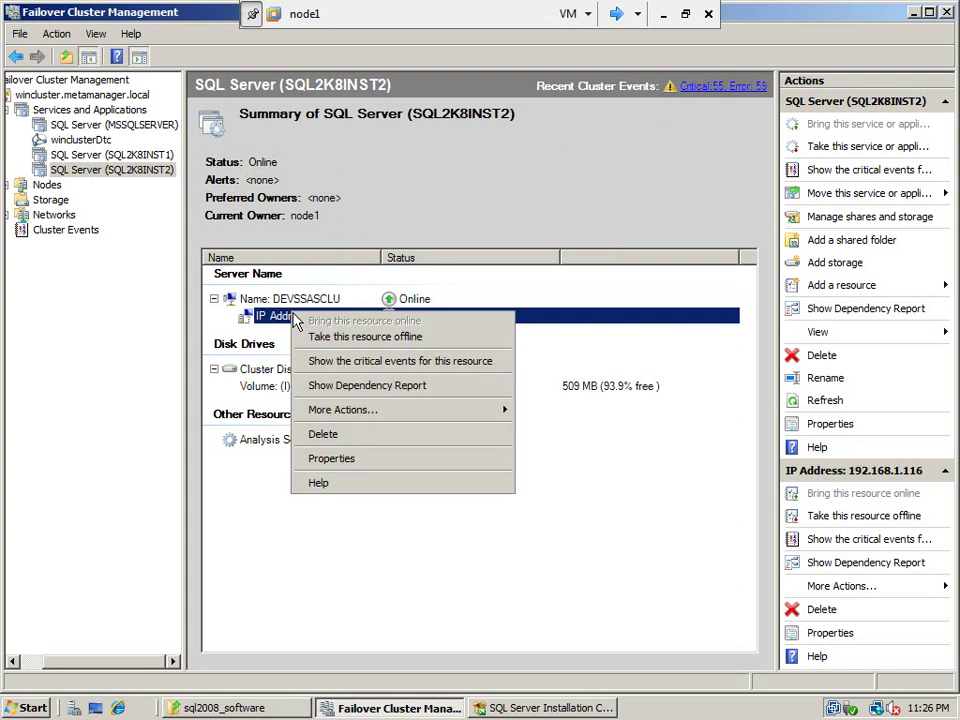
{"action": "left_click", "coordinate": [349, 460]}
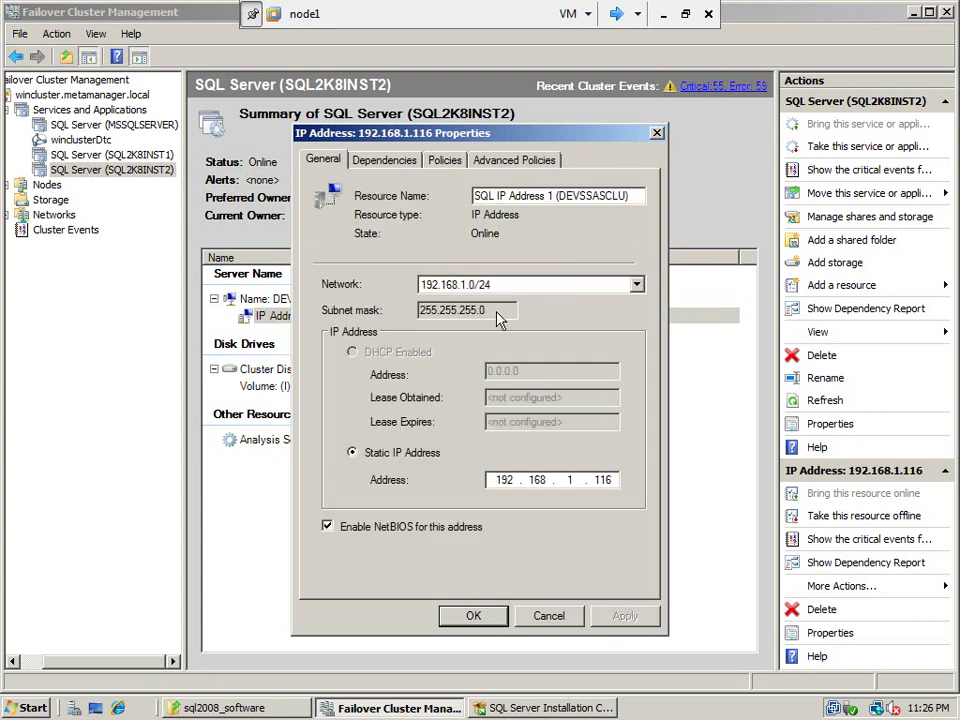
{"action": "double_click", "coordinate": [602, 480]}
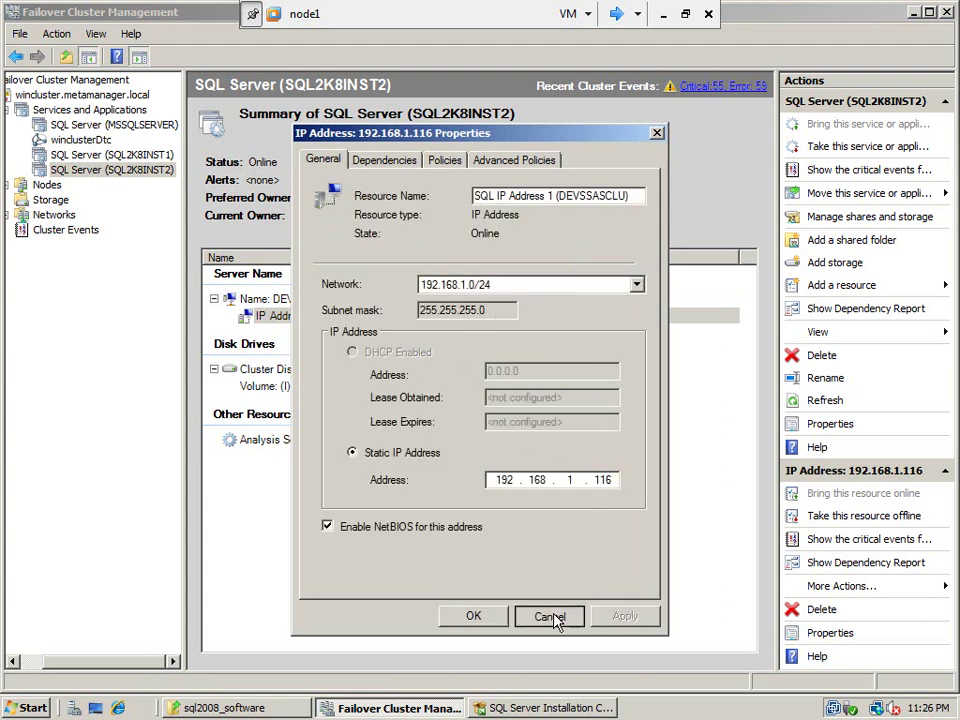
{"action": "left_click", "coordinate": [553, 617]}
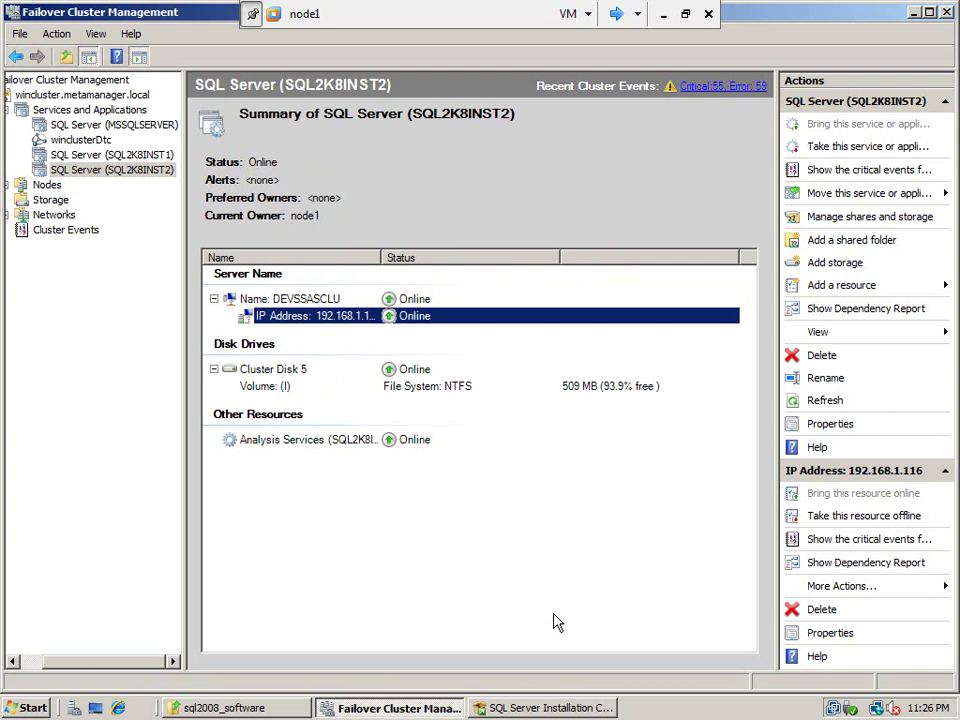
{"action": "left_click", "coordinate": [62, 113]}
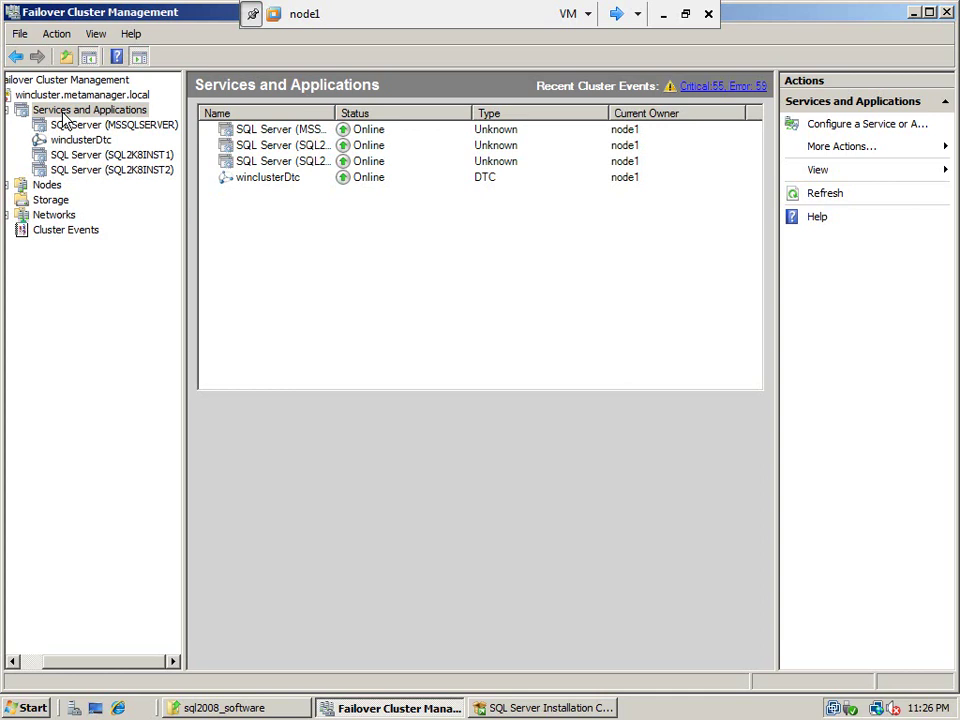
{"action": "left_click", "coordinate": [687, 14]}
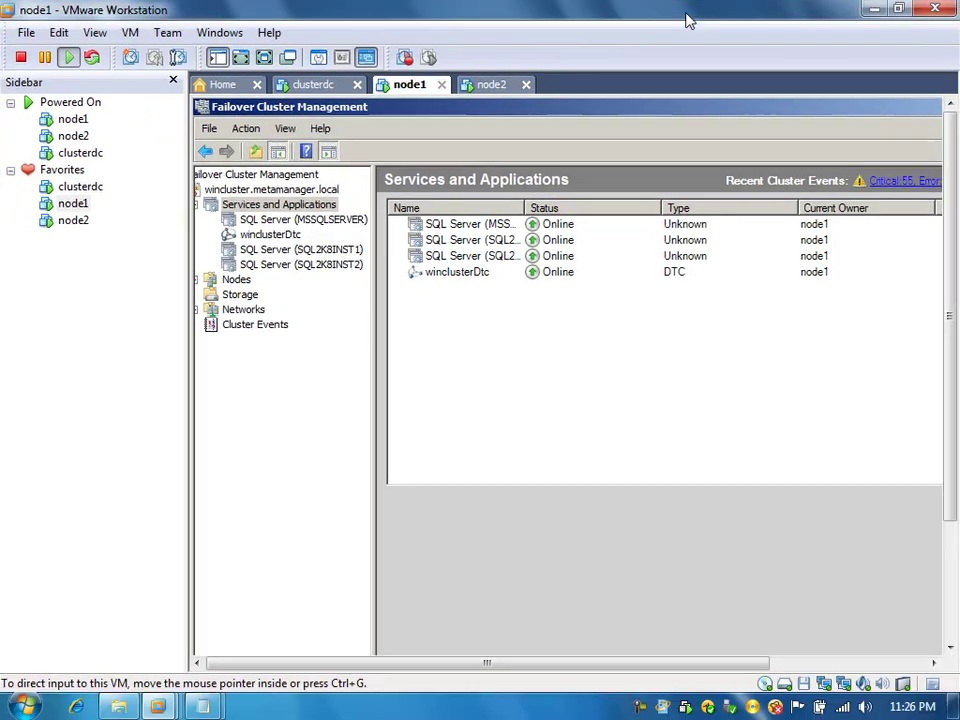
In notes_for_cluster.txt, select the outline line 'f) Clustering Integration Services', then return to node1
{"action": "mouse_move", "coordinate": [203, 706]}
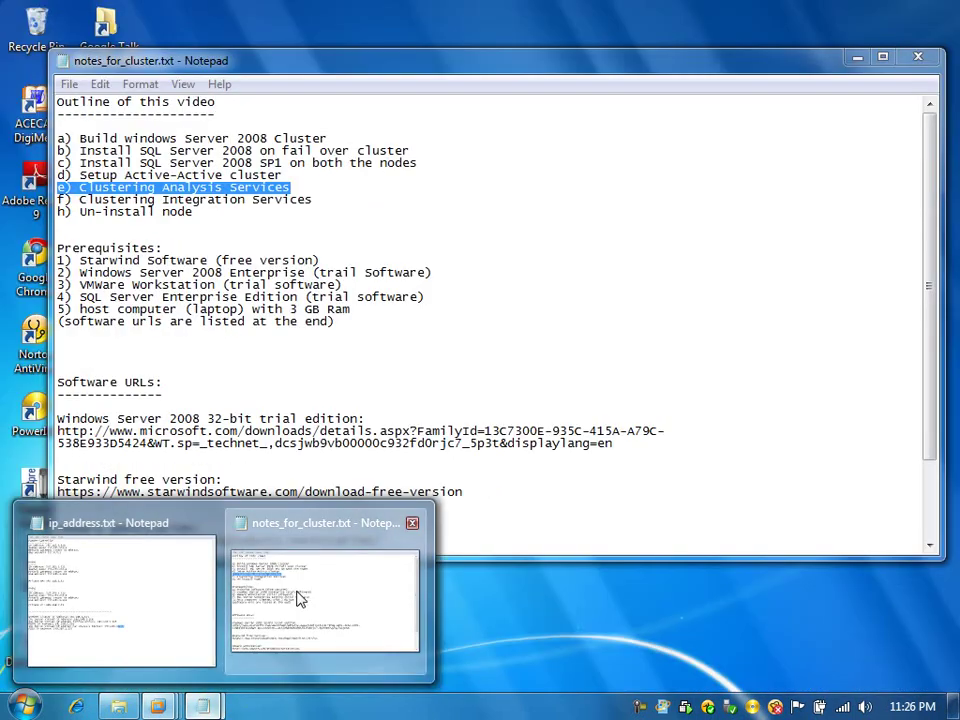
{"action": "left_click", "coordinate": [300, 598]}
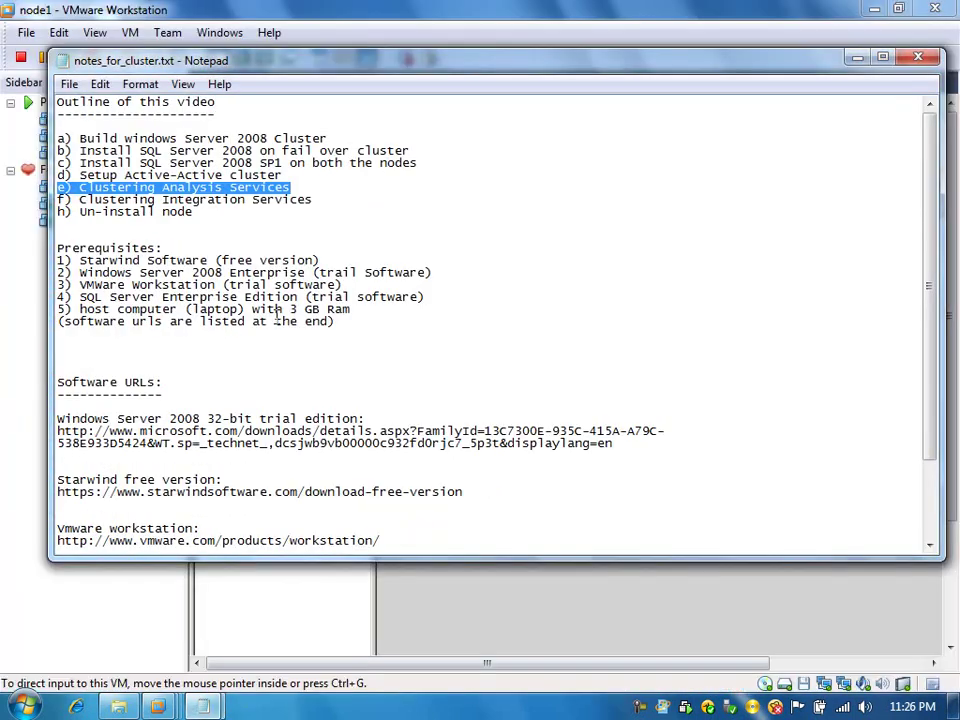
{"action": "left_click", "coordinate": [299, 187]}
{"action": "left_click_drag", "start_coordinate": [299, 187], "coordinate": [60, 188]}
{"action": "left_click", "coordinate": [60, 188]}
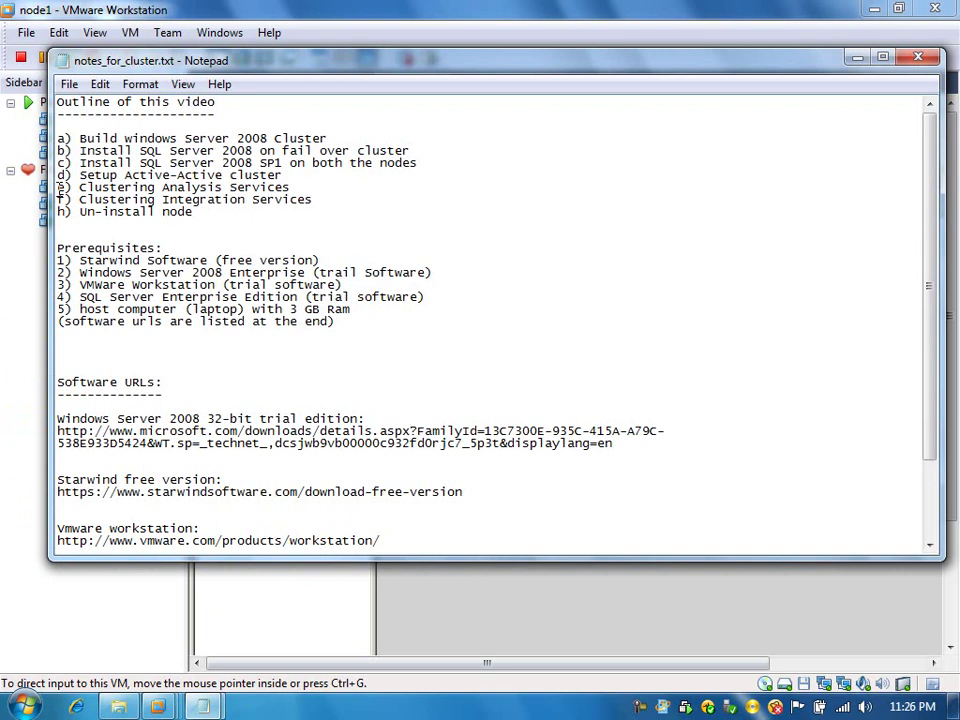
{"action": "mouse_move", "coordinate": [60, 188]}
{"action": "left_mouse_down"}
{"action": "mouse_move", "coordinate": [193, 176]}
{"action": "mouse_move", "coordinate": [300, 187]}
{"action": "mouse_move", "coordinate": [315, 199]}
{"action": "mouse_move", "coordinate": [200, 212]}
{"action": "mouse_move", "coordinate": [94, 212]}
{"action": "mouse_move", "coordinate": [60, 200]}
{"action": "left_mouse_up"}
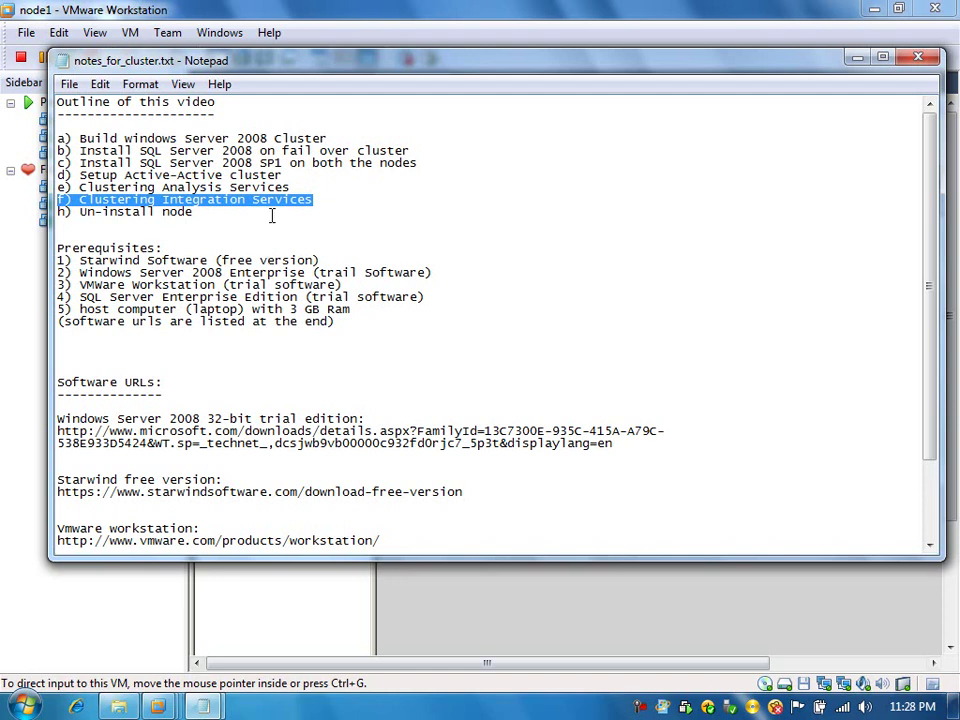
{"action": "left_click", "coordinate": [388, 26]}
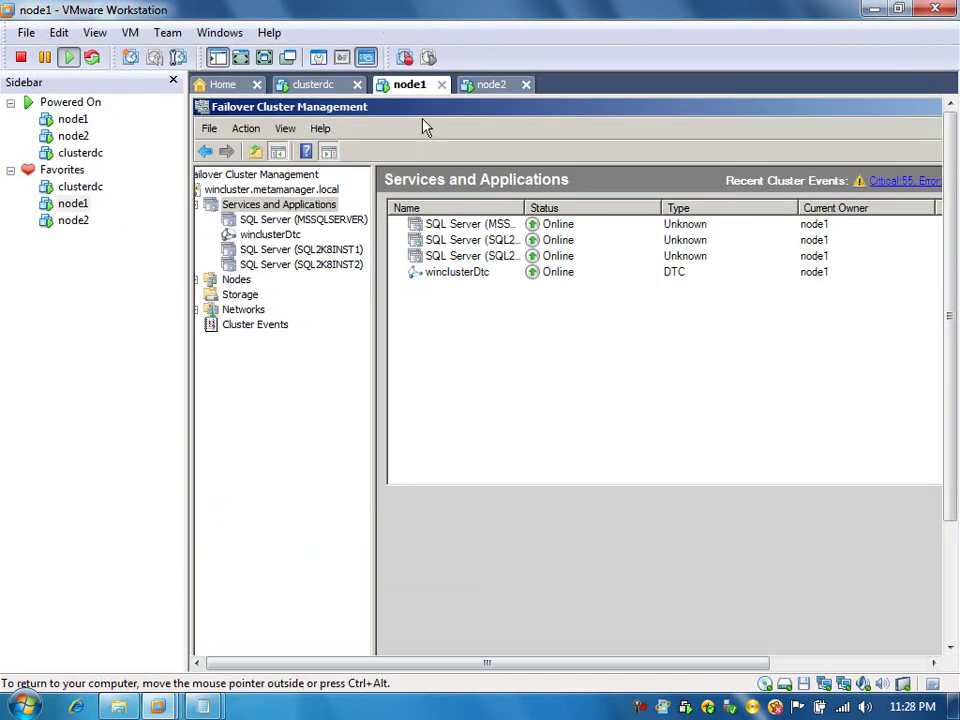
Put the node1 VM in full screen and bring Failover Cluster Management to the front
{"action": "key", "text": "ctrl+alt+Return"}
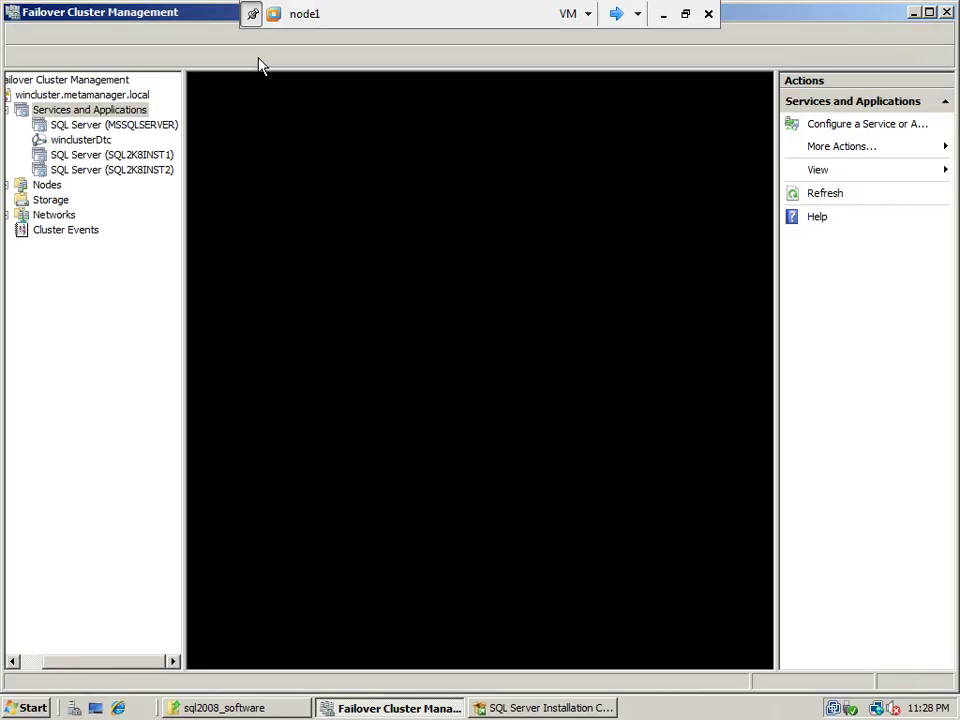
{"action": "left_click", "coordinate": [545, 707]}
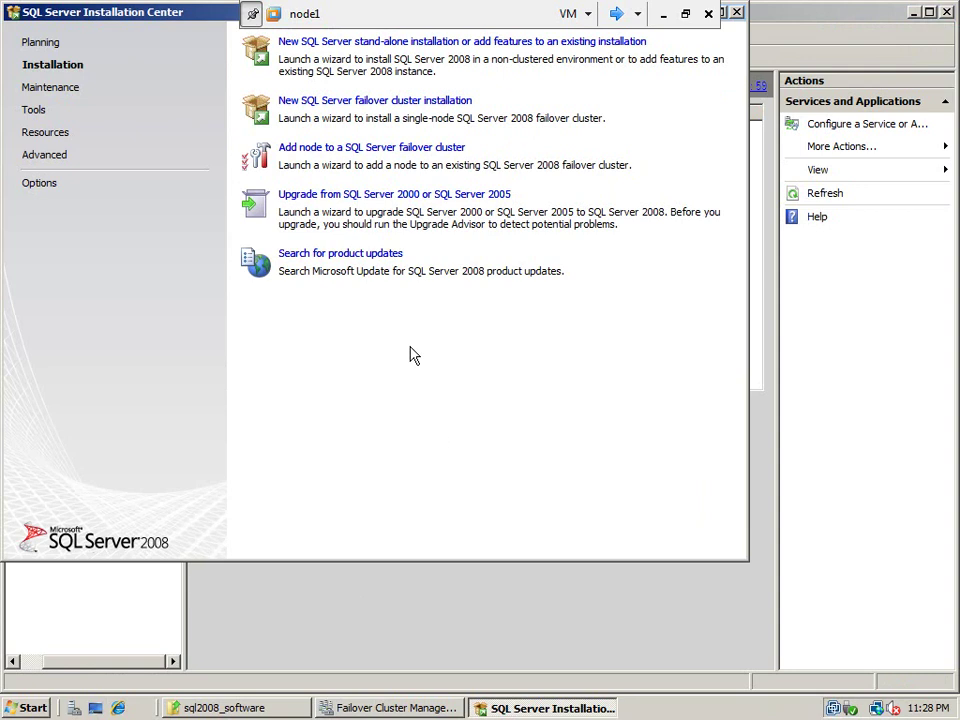
{"action": "left_click", "coordinate": [465, 604]}
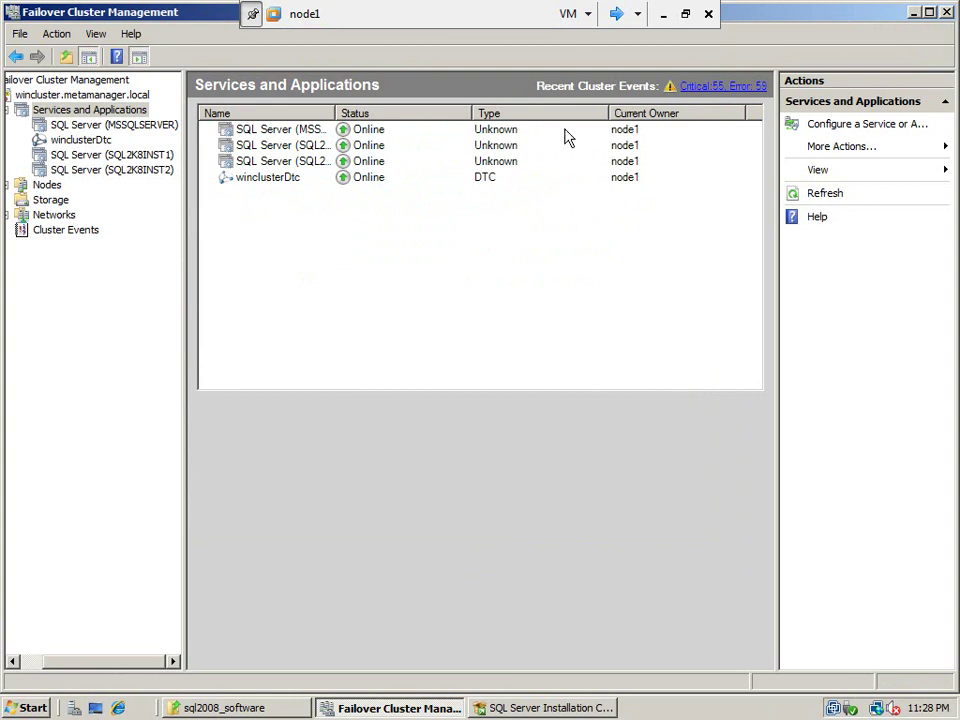
Switch to the clusterdc VM, send Ctrl+Alt+Del and sign in with the account password
{"action": "left_click", "coordinate": [620, 15]}
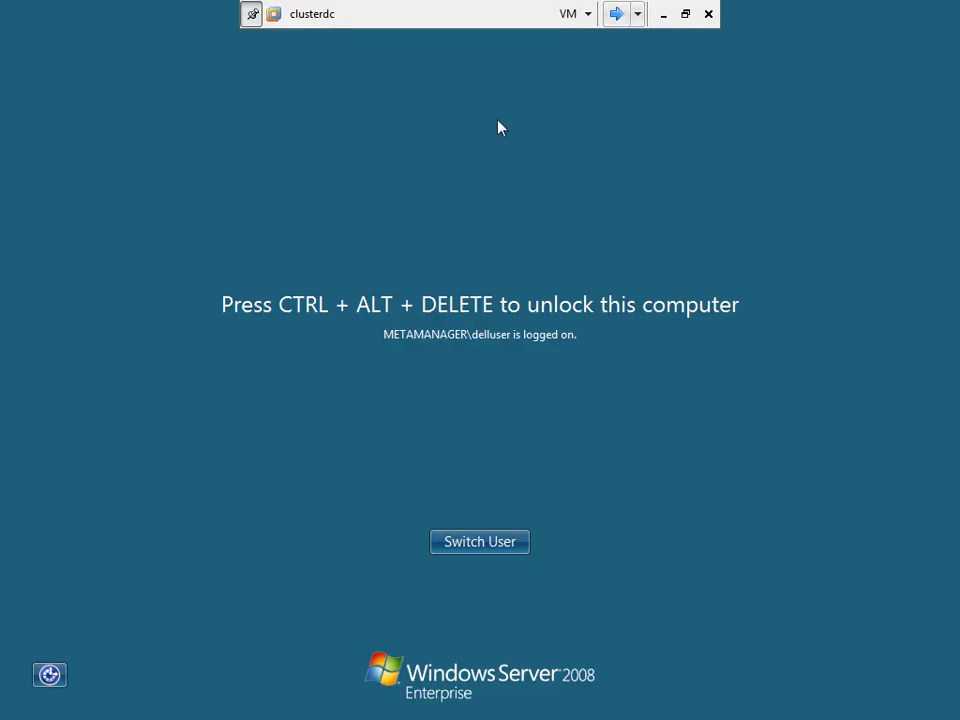
{"action": "left_click", "coordinate": [580, 14]}
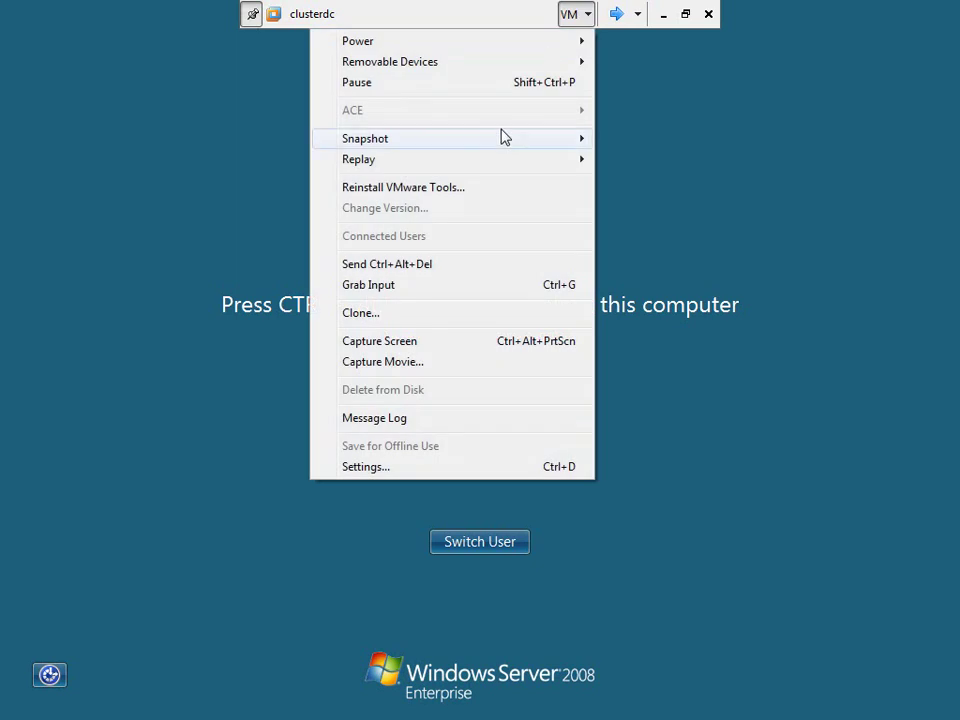
{"action": "left_click", "coordinate": [457, 266]}
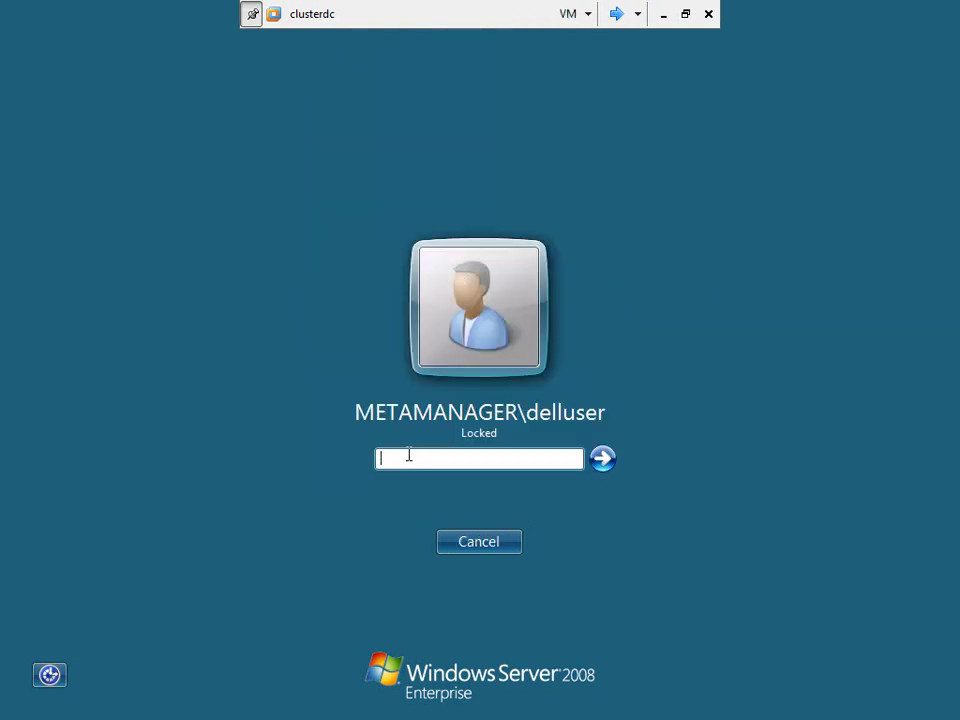
{"action": "type", "text": "********"}
{"action": "key", "text": "Return"}
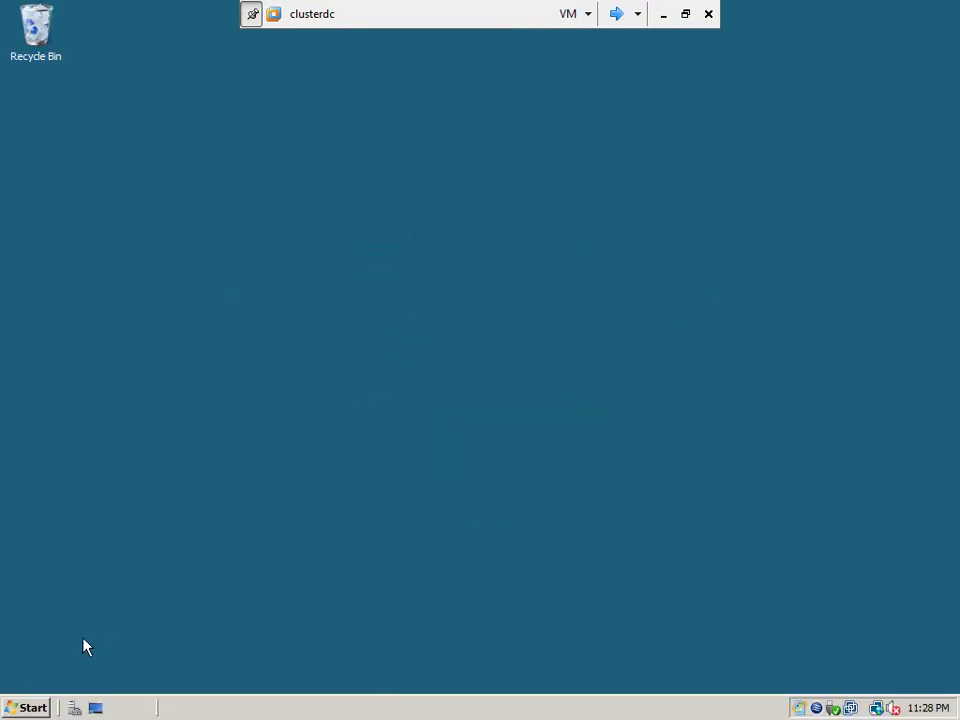
{"action": "double_click", "coordinate": [817, 708]}
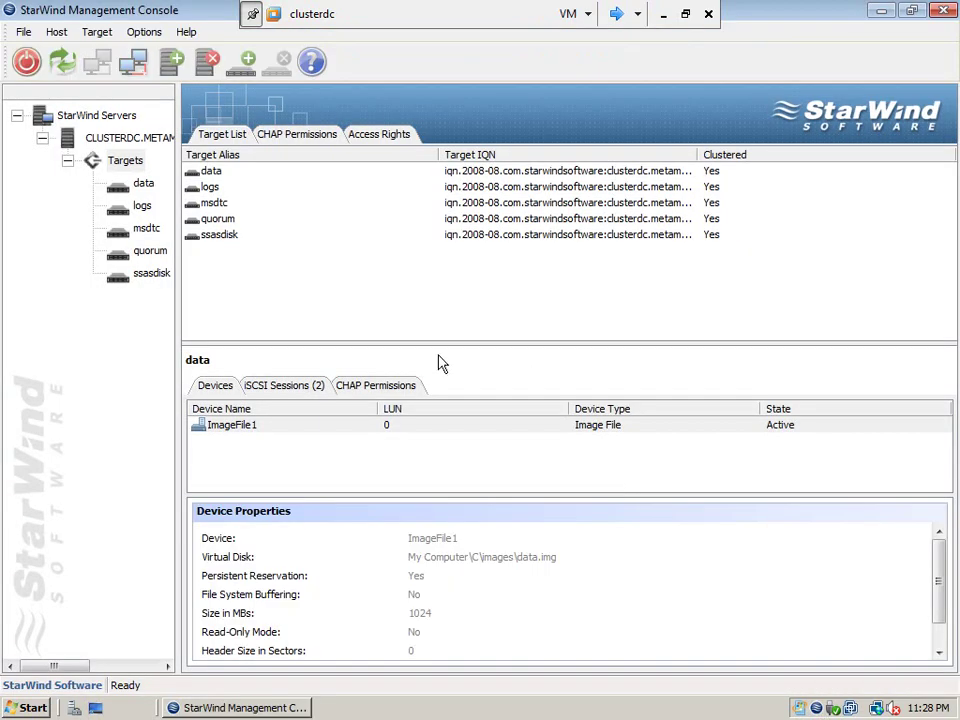
Add a target with alias ssisdisk as an Image File hard disk, choosing 'Create new virtual disk'
{"action": "right_click", "coordinate": [125, 162]}
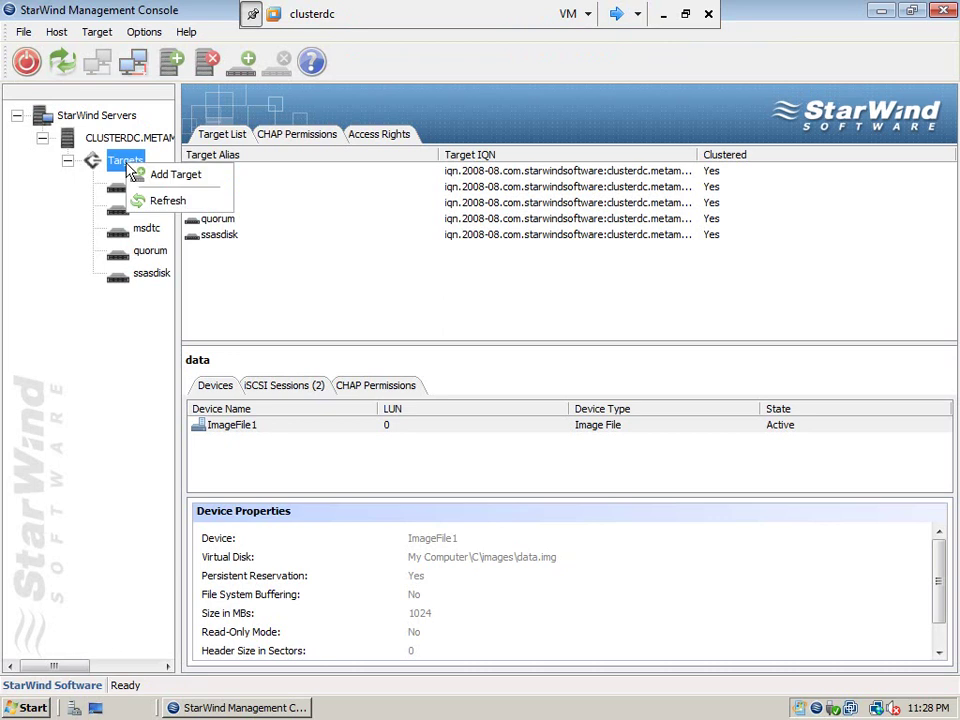
{"action": "left_click", "coordinate": [168, 177]}
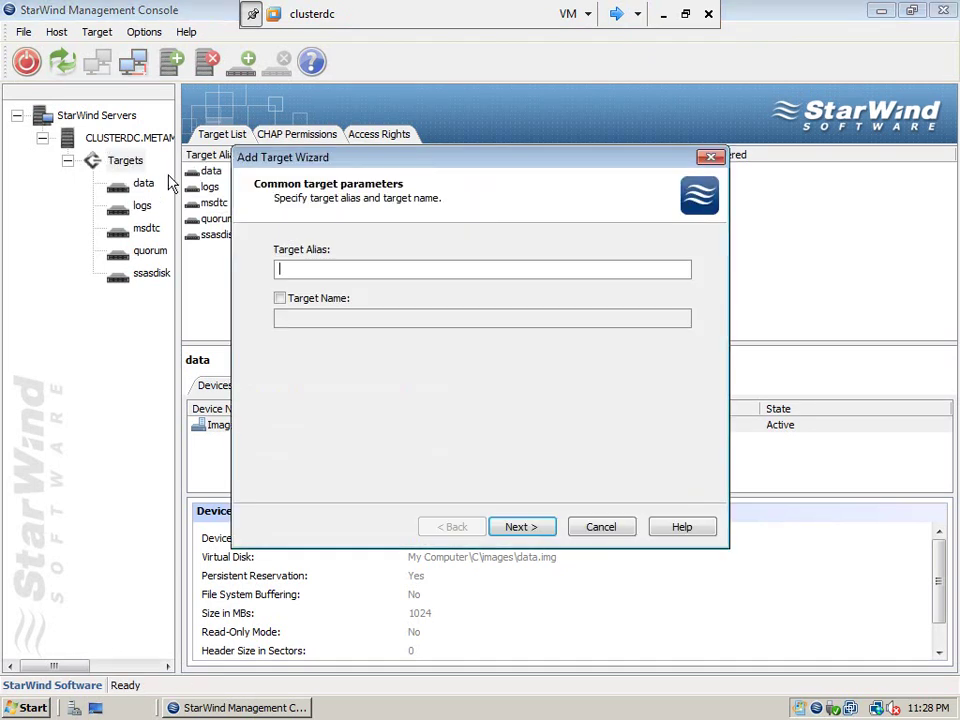
{"action": "type", "text": "ssisdisk"}
{"action": "left_click", "coordinate": [503, 533]}
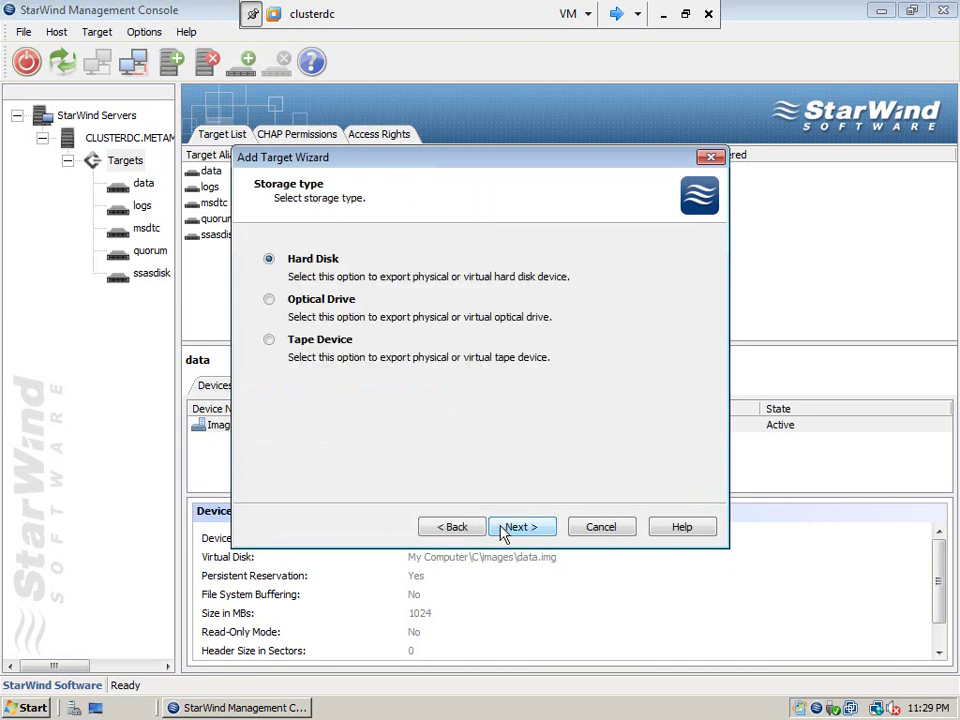
{"action": "left_click", "coordinate": [503, 533]}
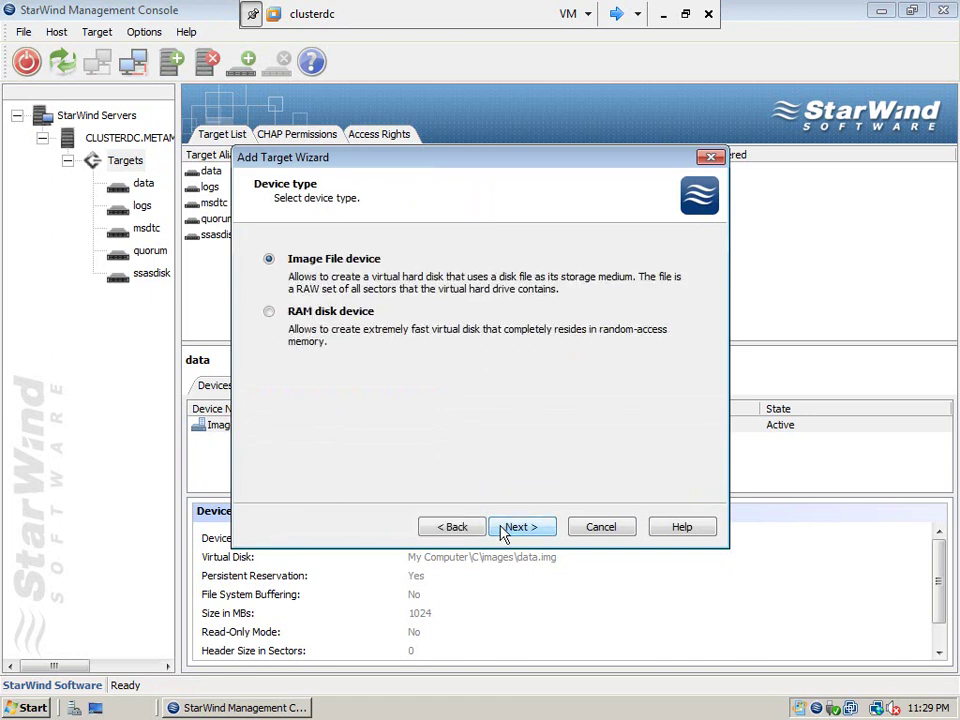
{"action": "left_click", "coordinate": [520, 527]}
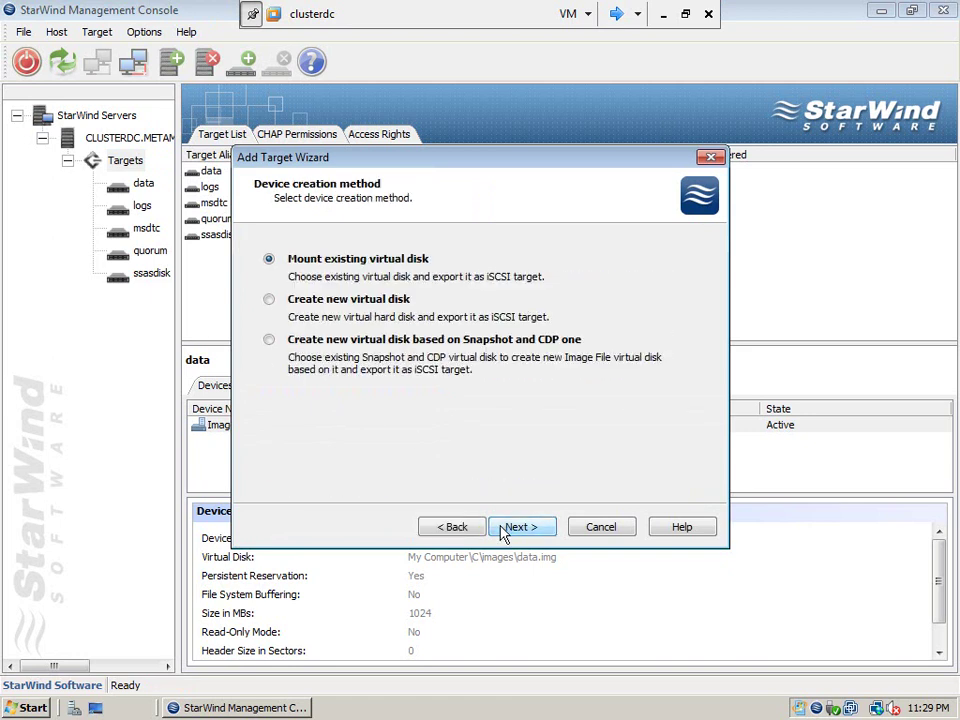
{"action": "left_click", "coordinate": [269, 300]}
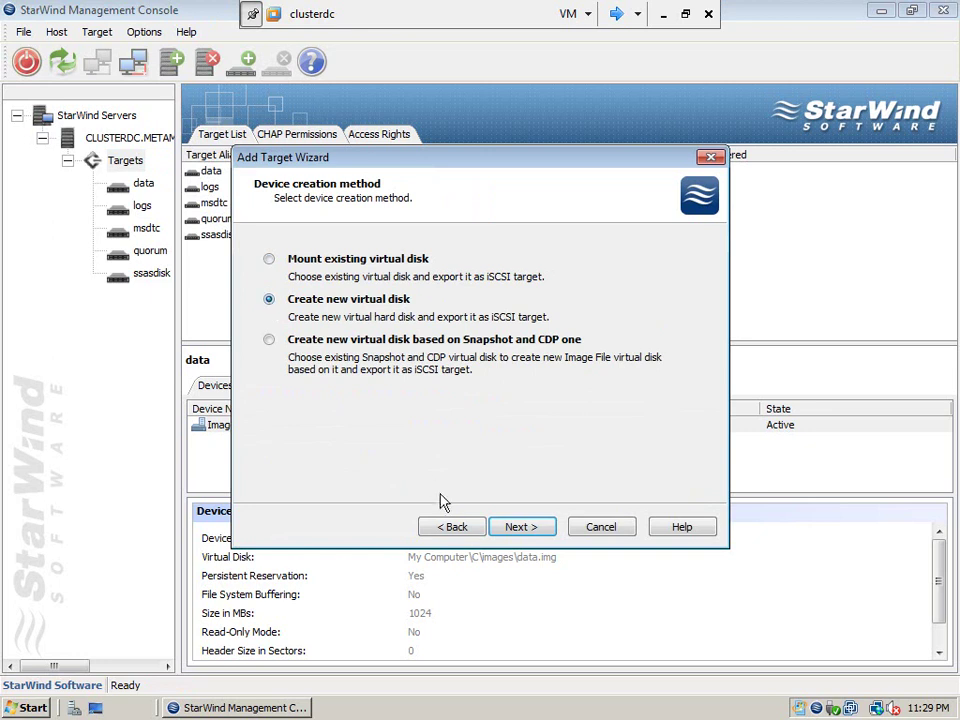
{"action": "left_click", "coordinate": [514, 533]}
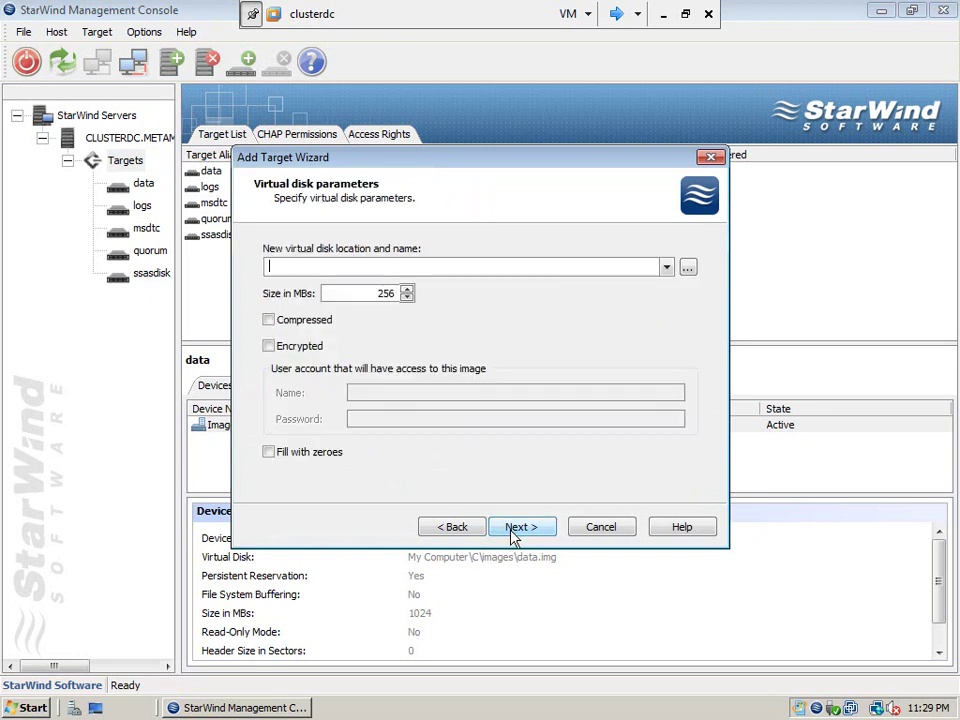
Place the new 256 MB virtual disk at C:\images\ssisdisk.img
{"action": "left_click", "coordinate": [687, 267]}
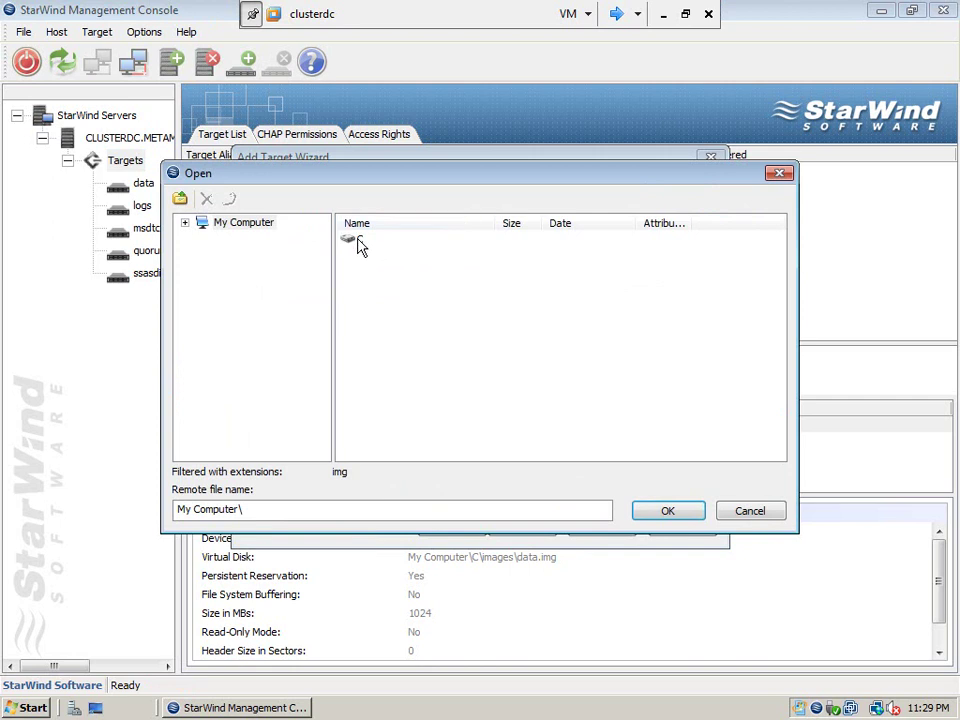
{"action": "double_click", "coordinate": [358, 241]}
{"action": "double_click", "coordinate": [370, 242]}
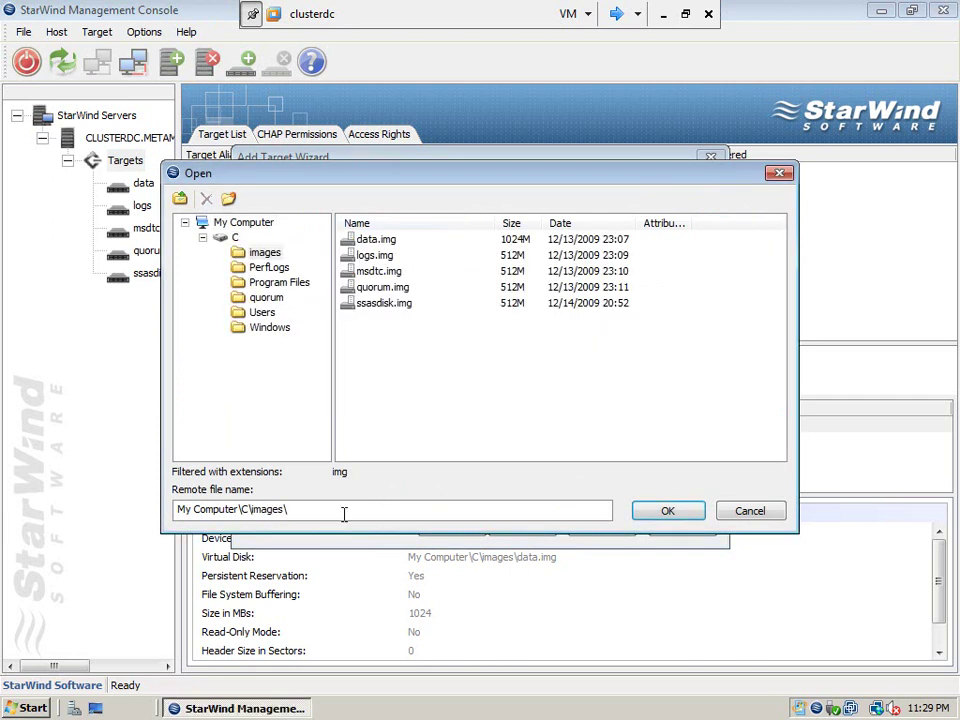
{"action": "type", "text": "ssisdisk"}
{"action": "left_click", "coordinate": [696, 520]}
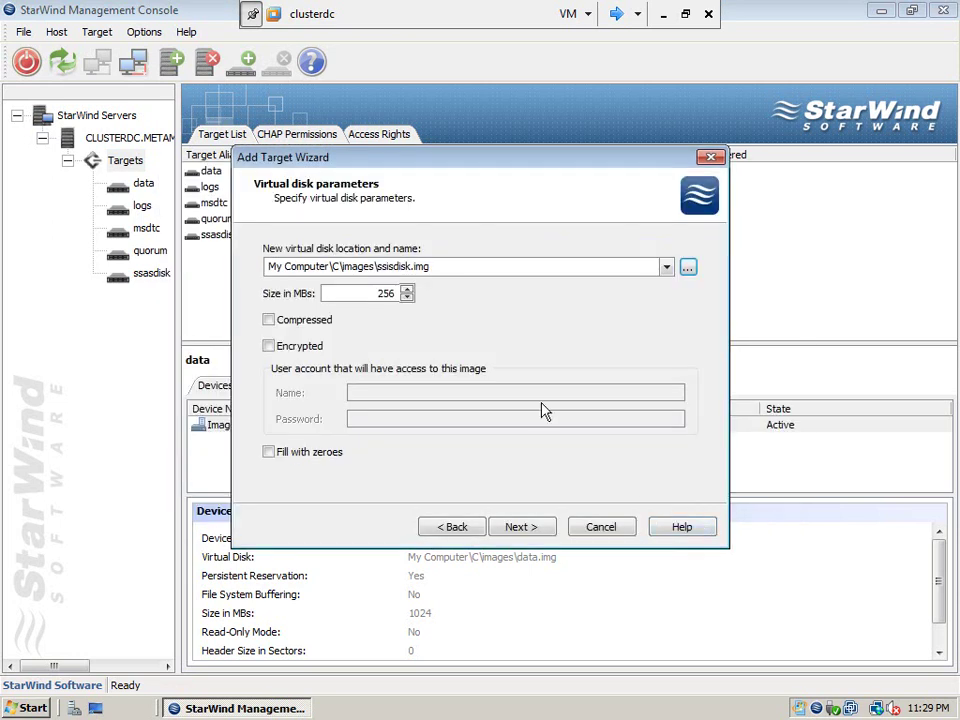
{"action": "left_click", "coordinate": [516, 527]}
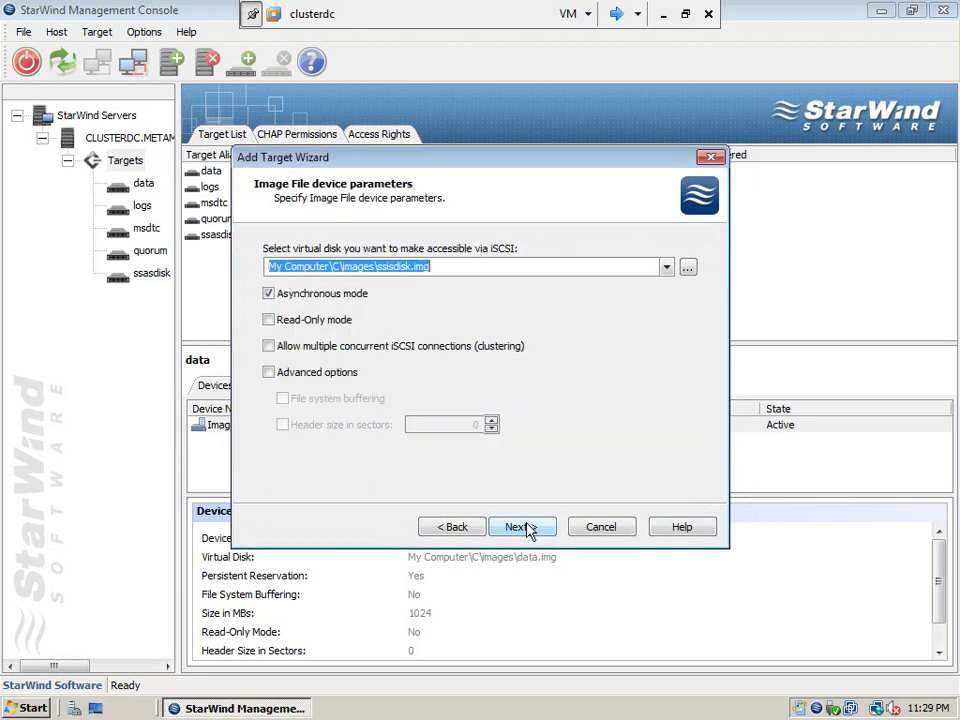
Allow multiple concurrent iSCSI connections and finish creating the ssisdisk target
{"action": "left_click", "coordinate": [268, 346]}
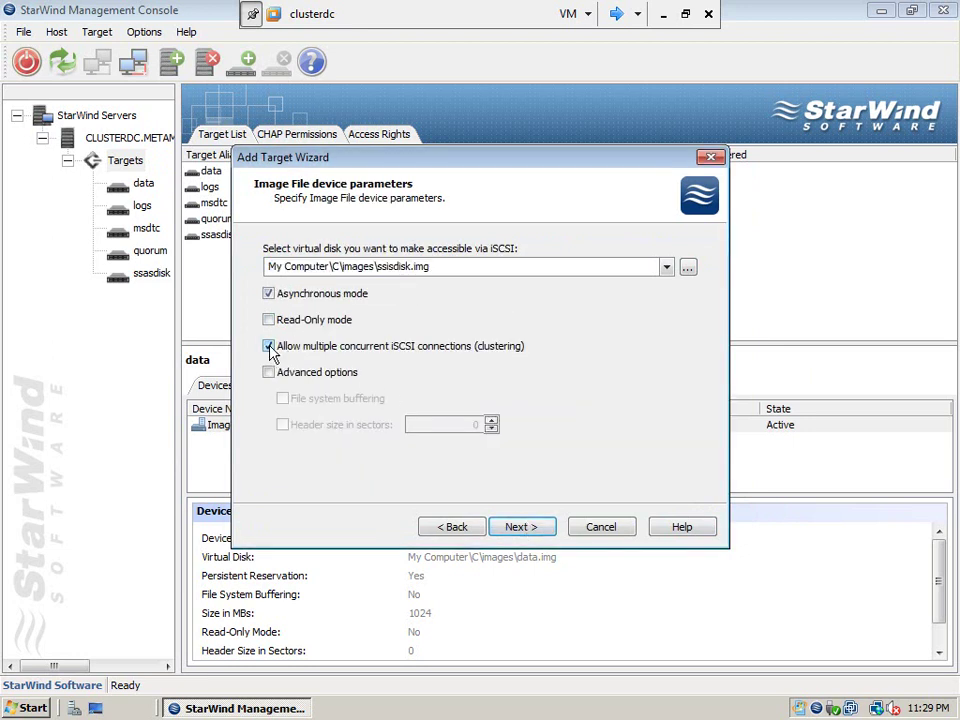
{"action": "left_click", "coordinate": [534, 530]}
{"action": "left_click", "coordinate": [534, 530]}
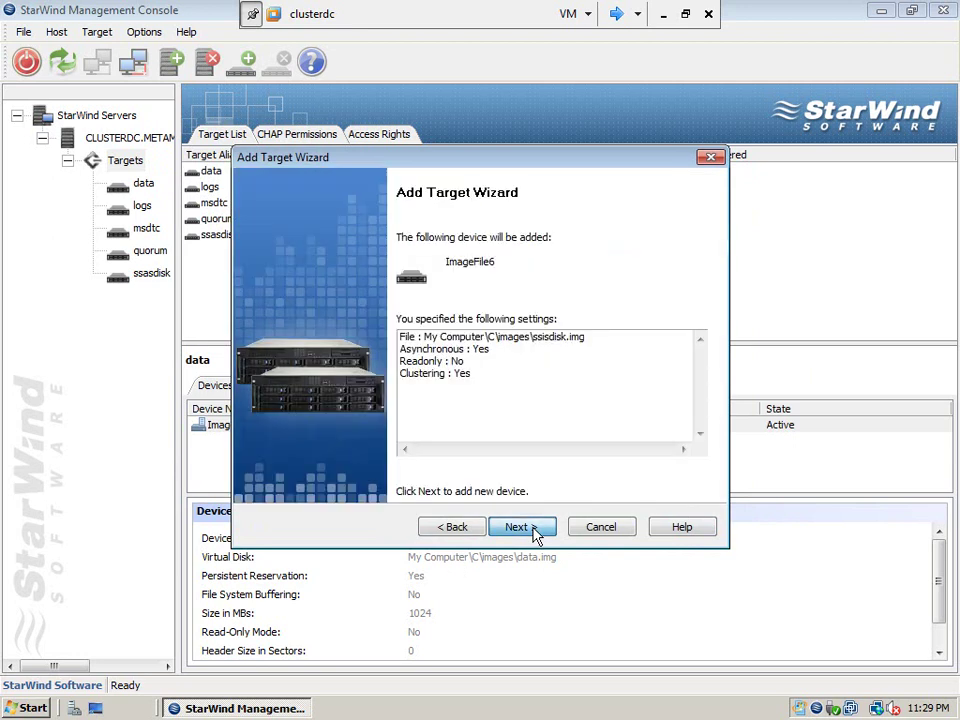
{"action": "left_click", "coordinate": [534, 530]}
{"action": "left_click", "coordinate": [534, 530]}
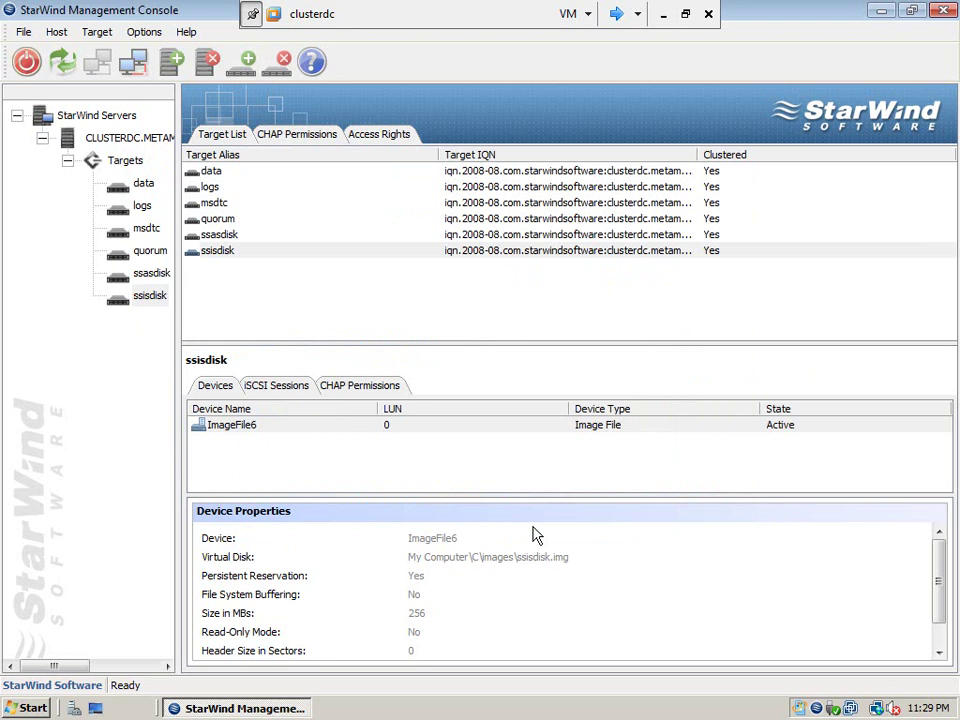
{"action": "left_click", "coordinate": [620, 18]}
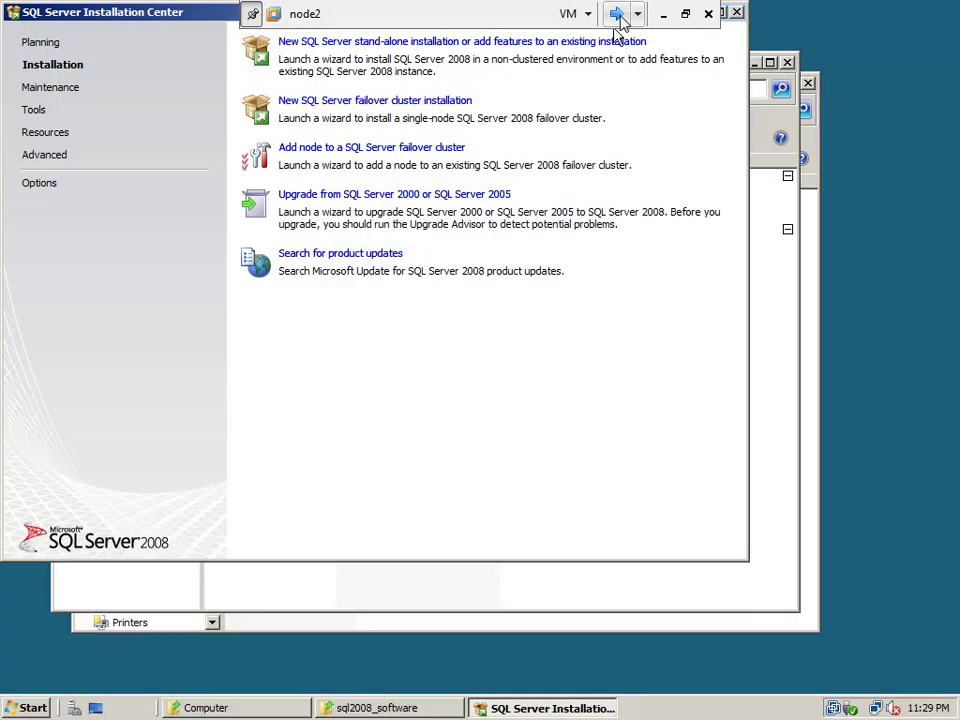
On node1, launch the iSCSI Initiator from Administrative Tools
{"action": "left_click", "coordinate": [619, 16]}
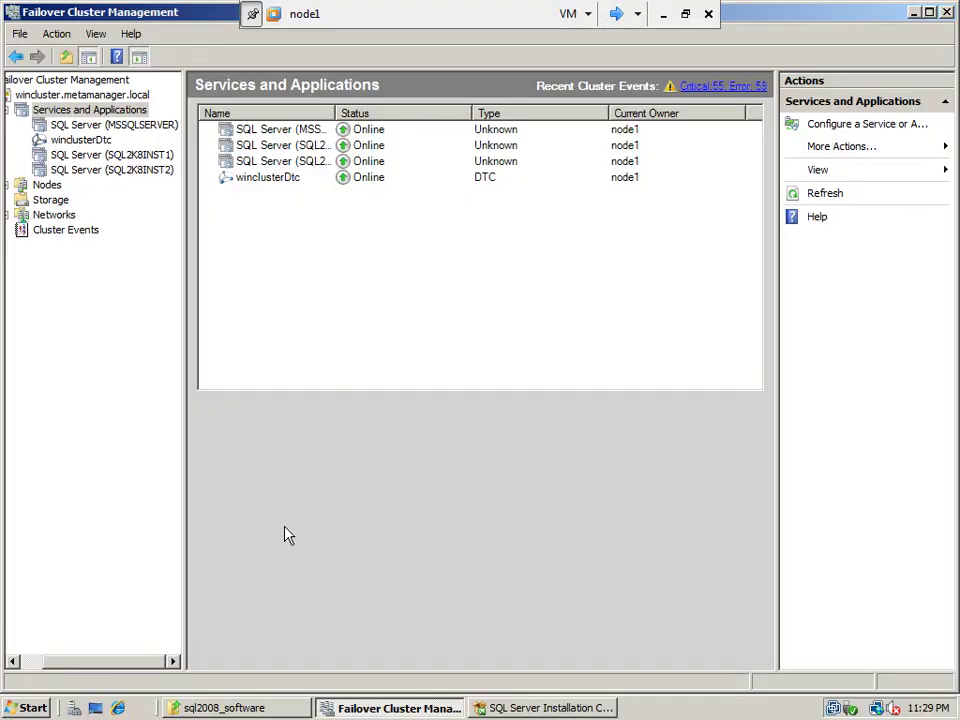
{"action": "left_click", "coordinate": [35, 708]}
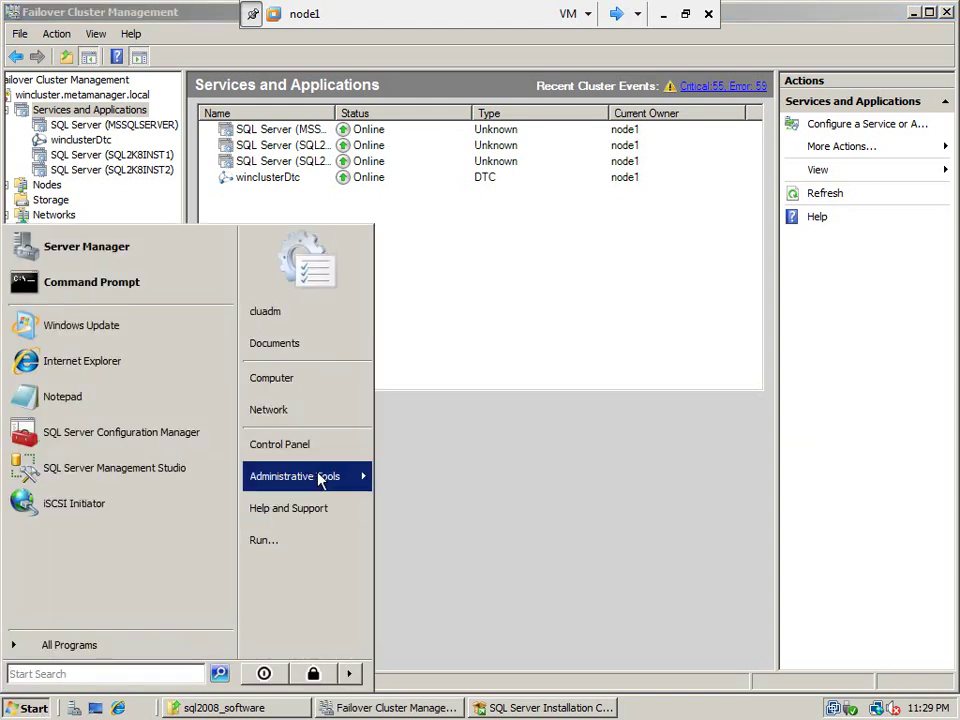
{"action": "mouse_move", "coordinate": [322, 478]}
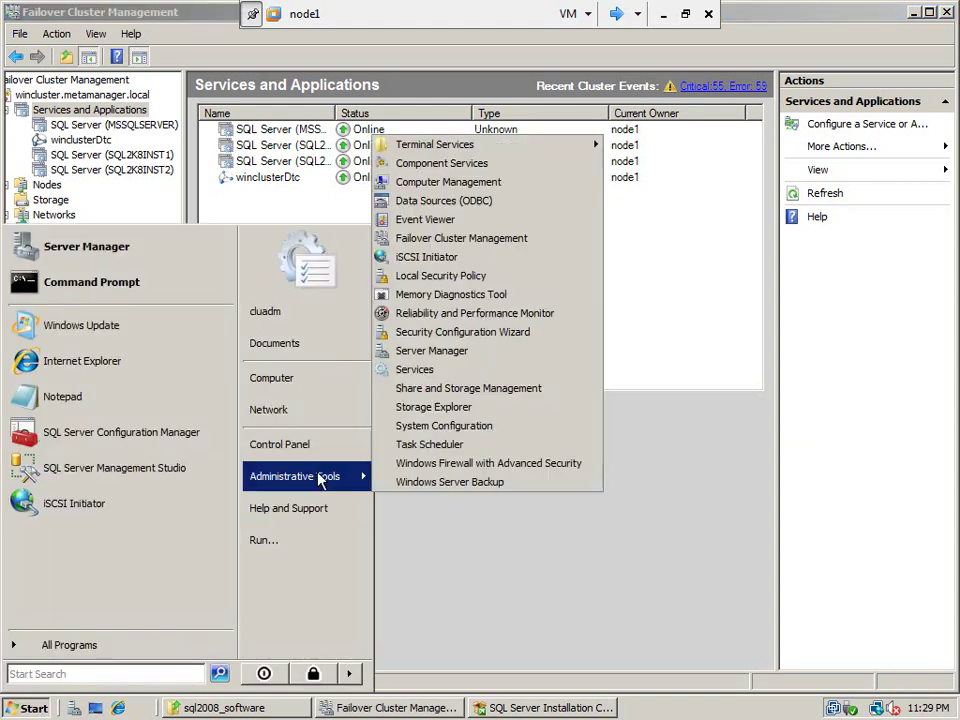
{"action": "left_click", "coordinate": [447, 262]}
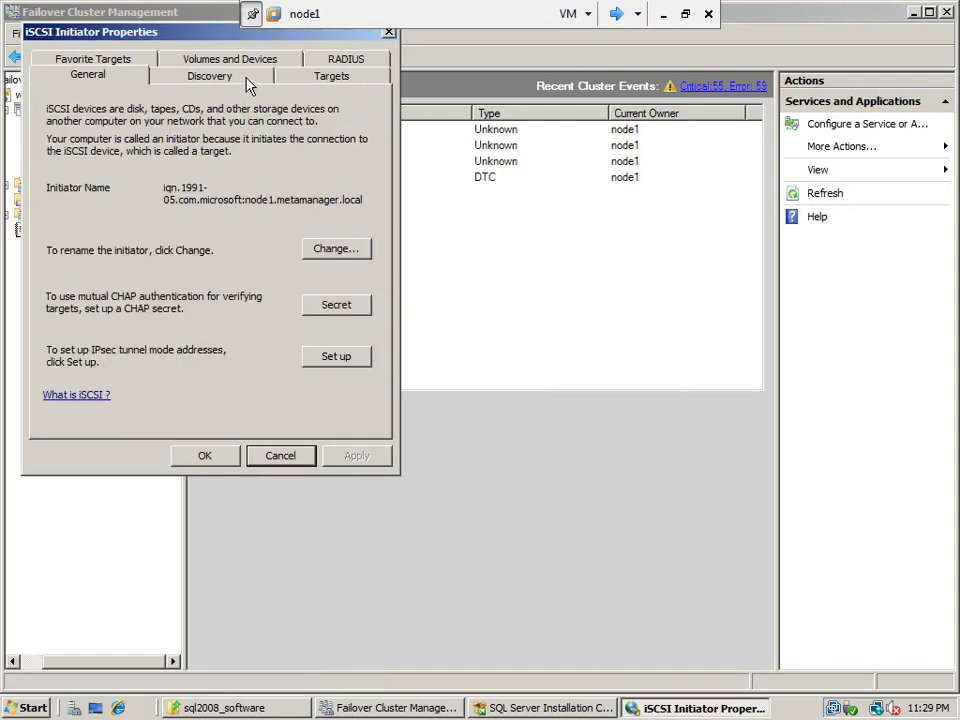
Refresh the Targets list and log on to the new ssisdisk target, restoring the connection at startup
{"action": "left_click", "coordinate": [249, 80]}
{"action": "left_click", "coordinate": [333, 76]}
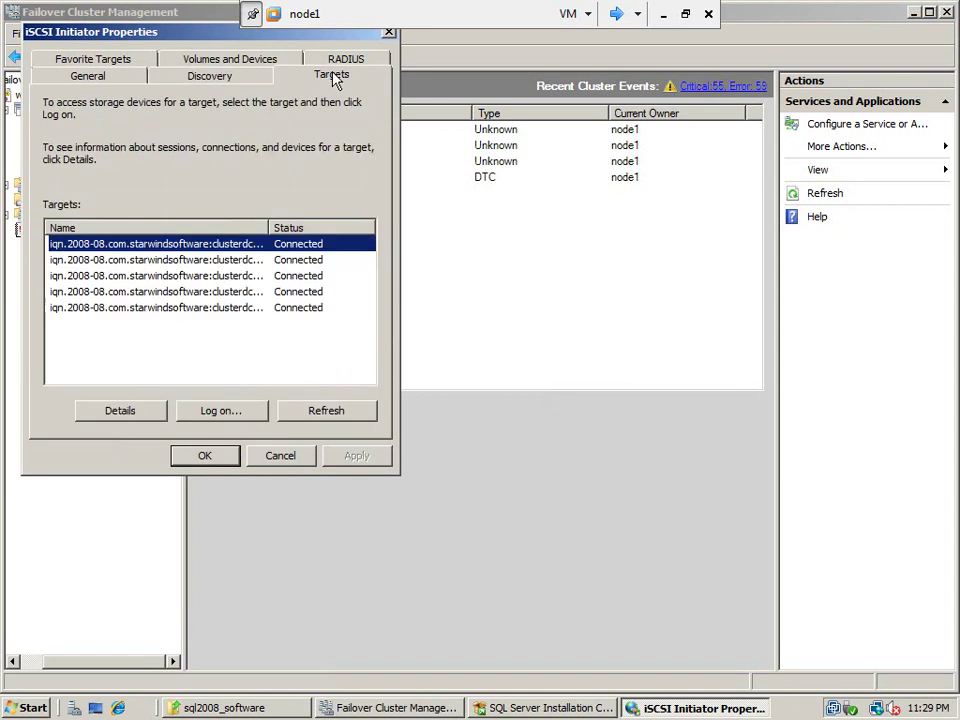
{"action": "left_click", "coordinate": [335, 412]}
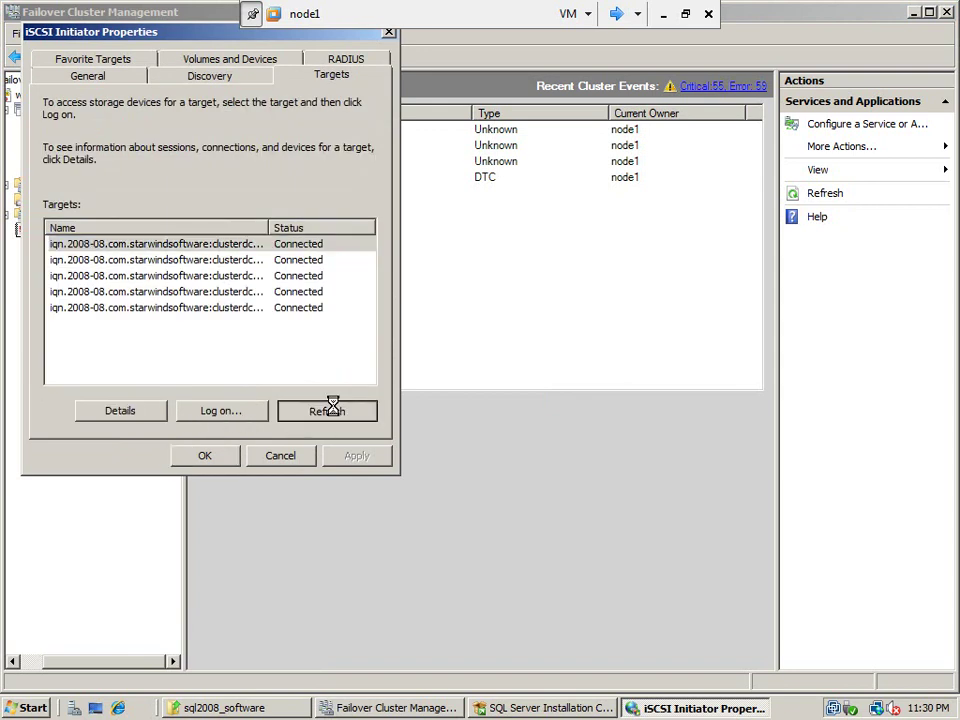
{"action": "left_click", "coordinate": [229, 324]}
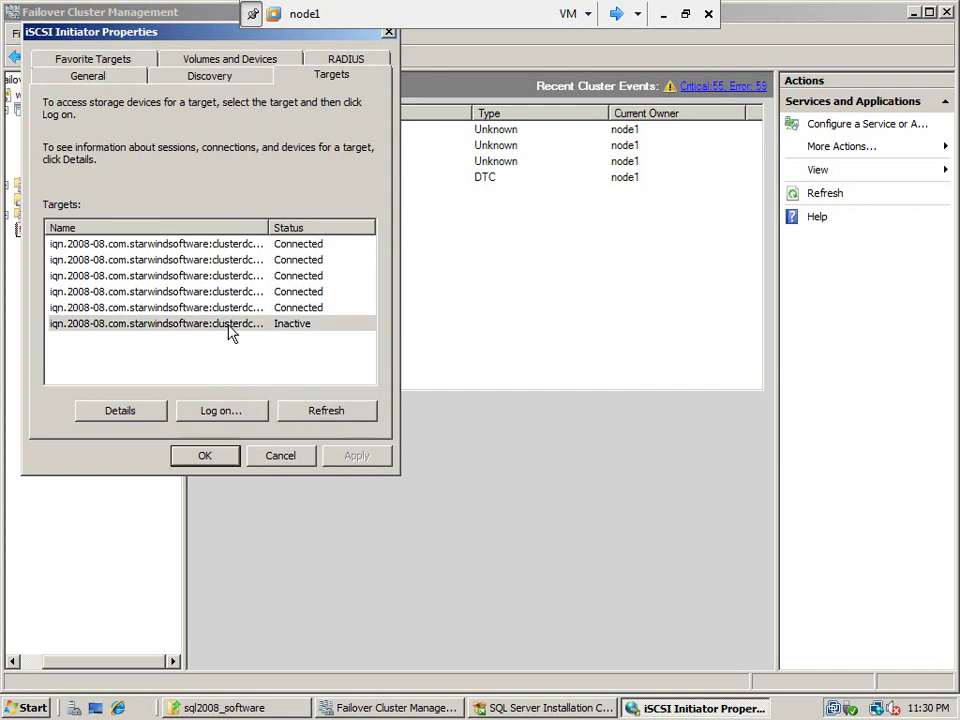
{"action": "left_click", "coordinate": [217, 412]}
{"action": "left_click", "coordinate": [75, 130]}
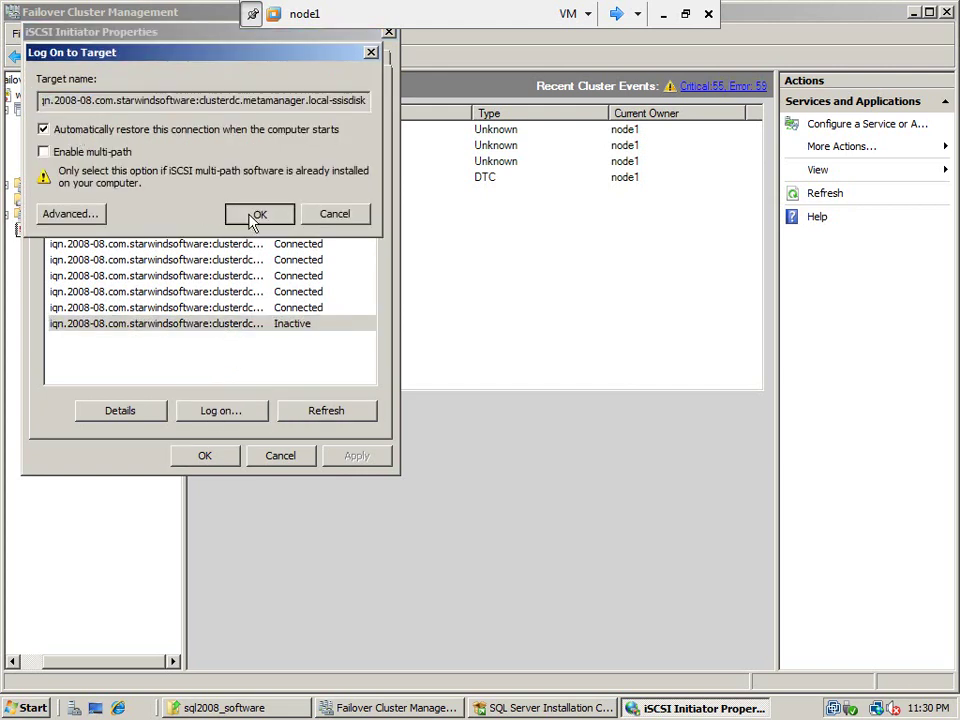
{"action": "left_click", "coordinate": [256, 215]}
{"action": "left_click", "coordinate": [205, 456]}
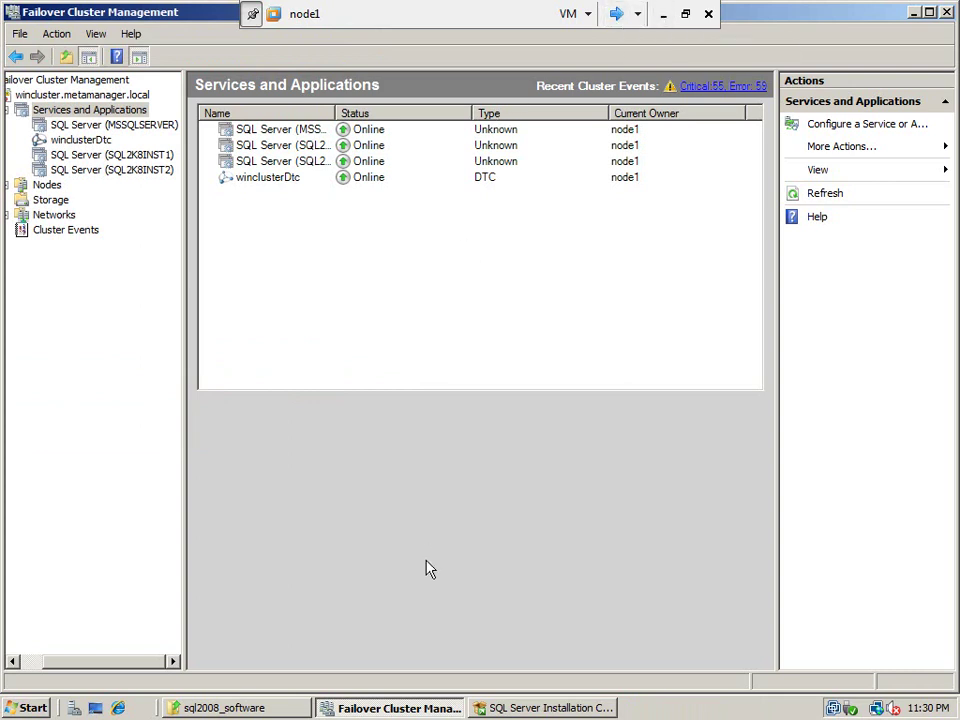
Open Disk Management in a maximized Computer Management window
{"action": "left_click", "coordinate": [27, 710]}
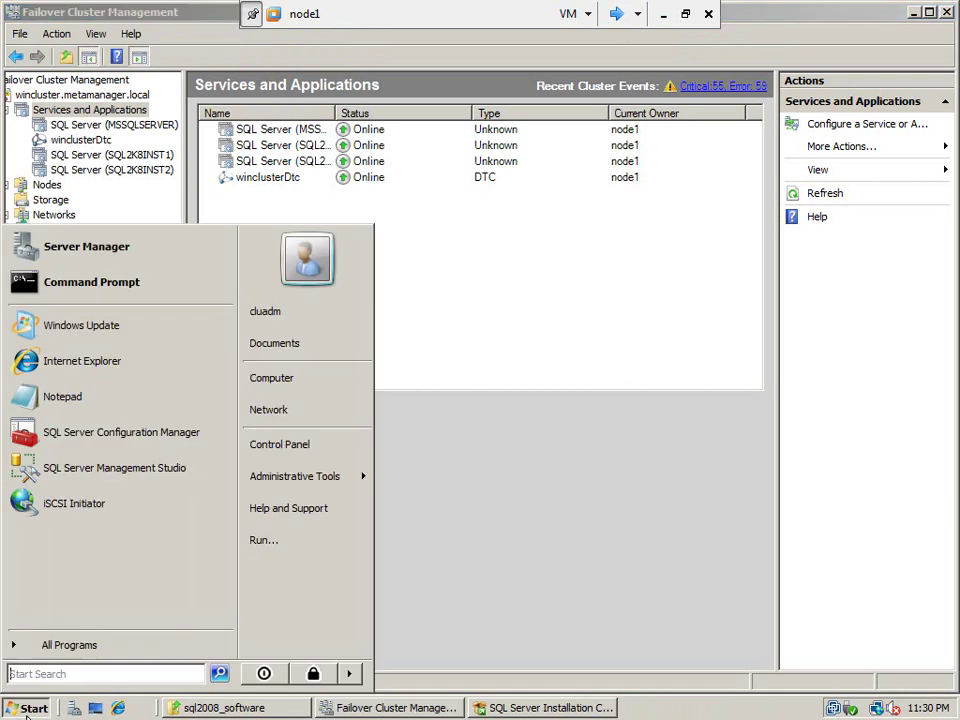
{"action": "mouse_move", "coordinate": [345, 482]}
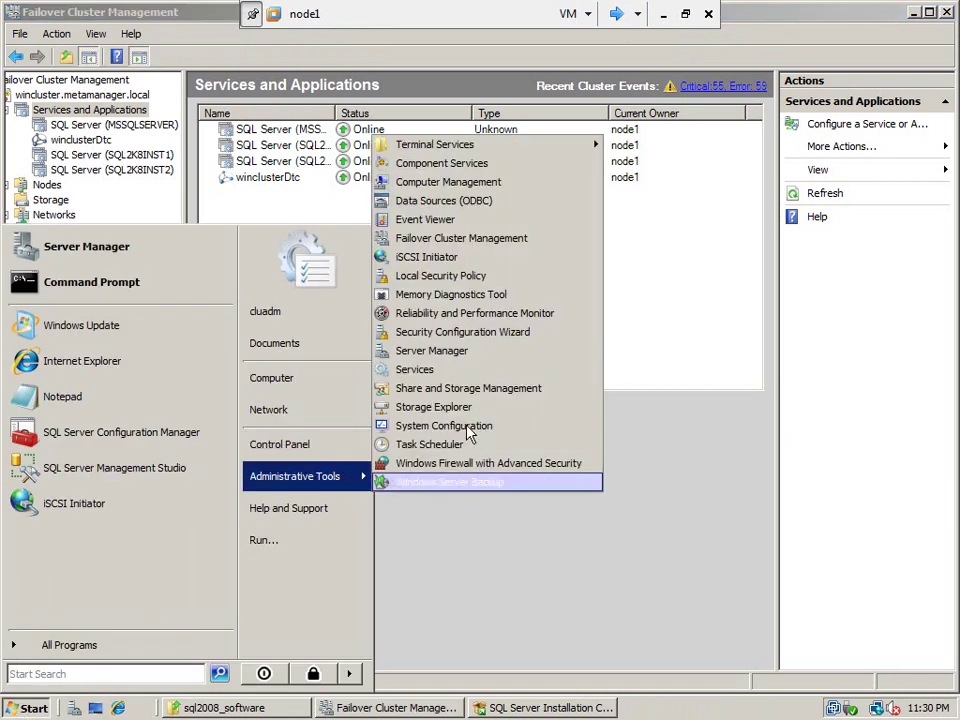
{"action": "left_click", "coordinate": [486, 184]}
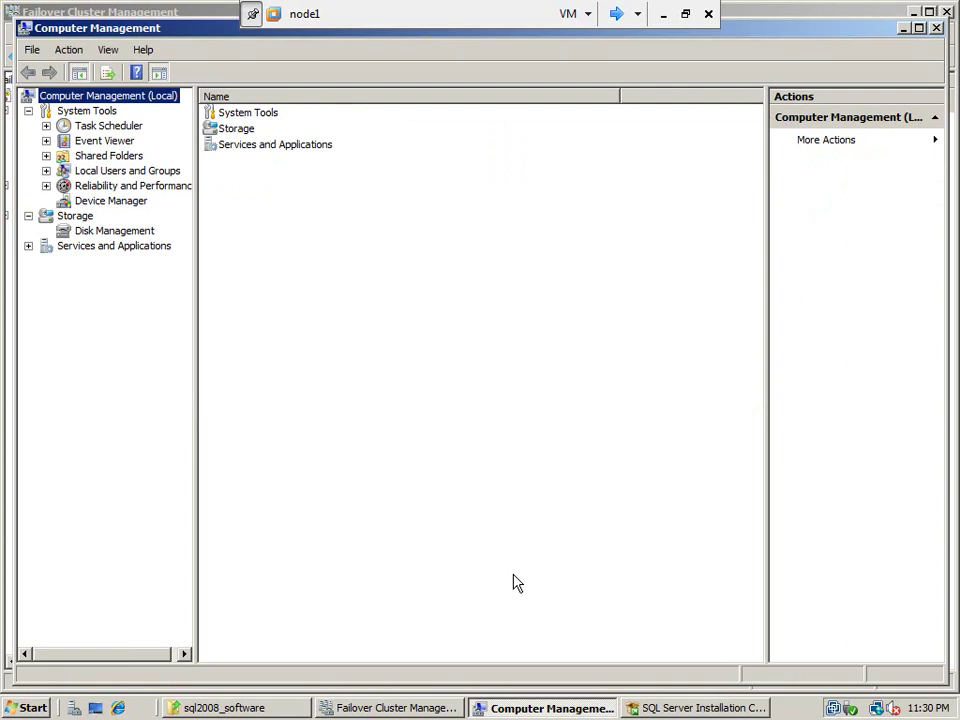
{"action": "left_click", "coordinate": [91, 236]}
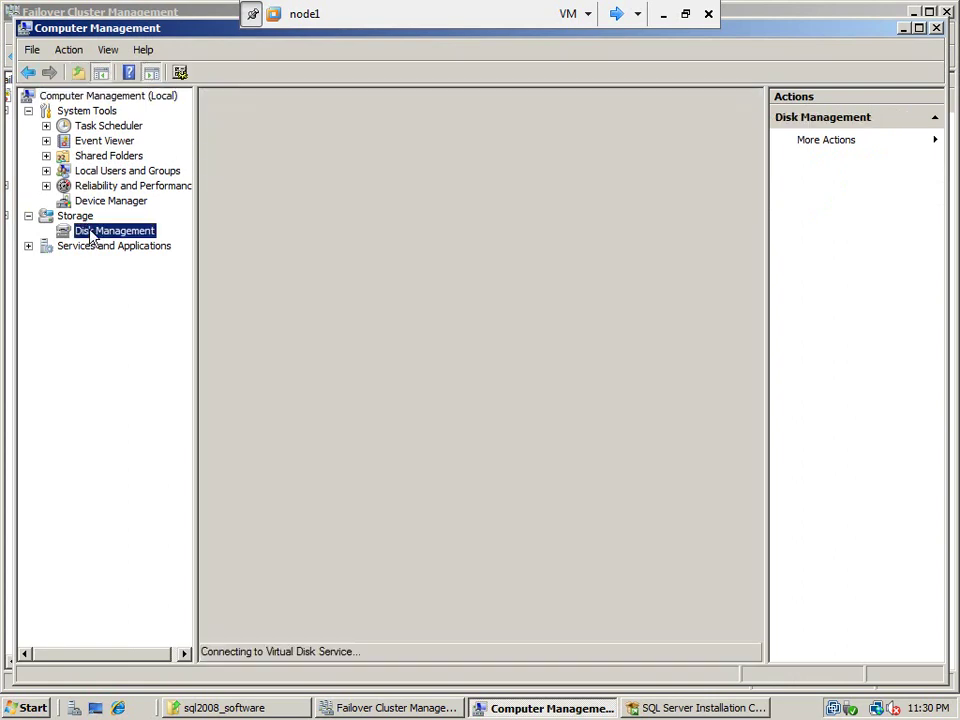
{"action": "double_click", "coordinate": [159, 32]}
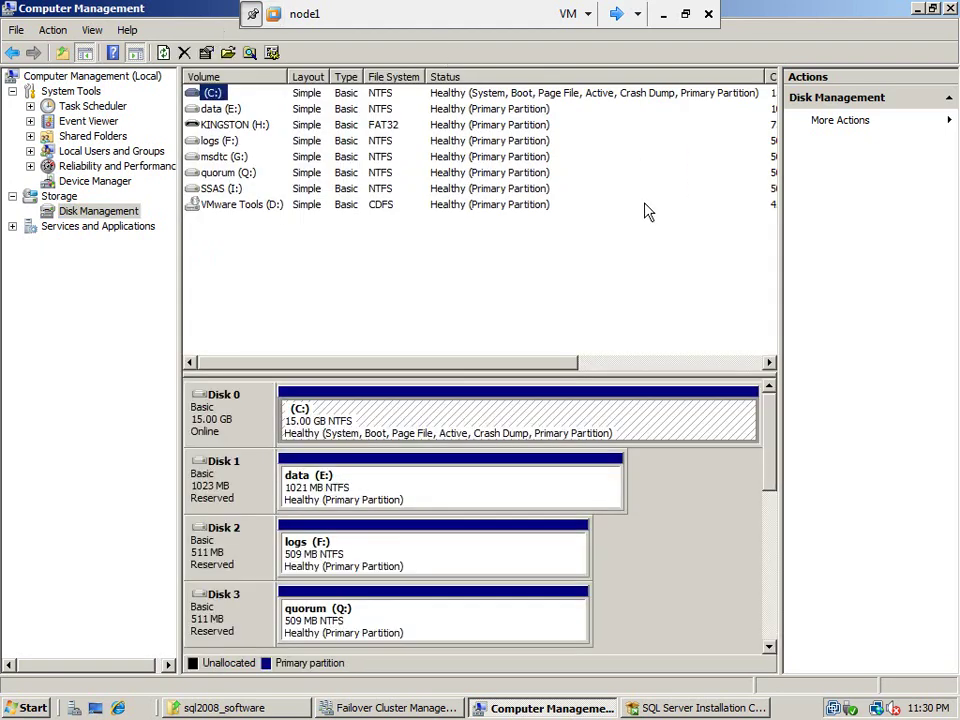
{"action": "left_click_drag", "start_coordinate": [776, 429], "coordinate": [780, 572]}
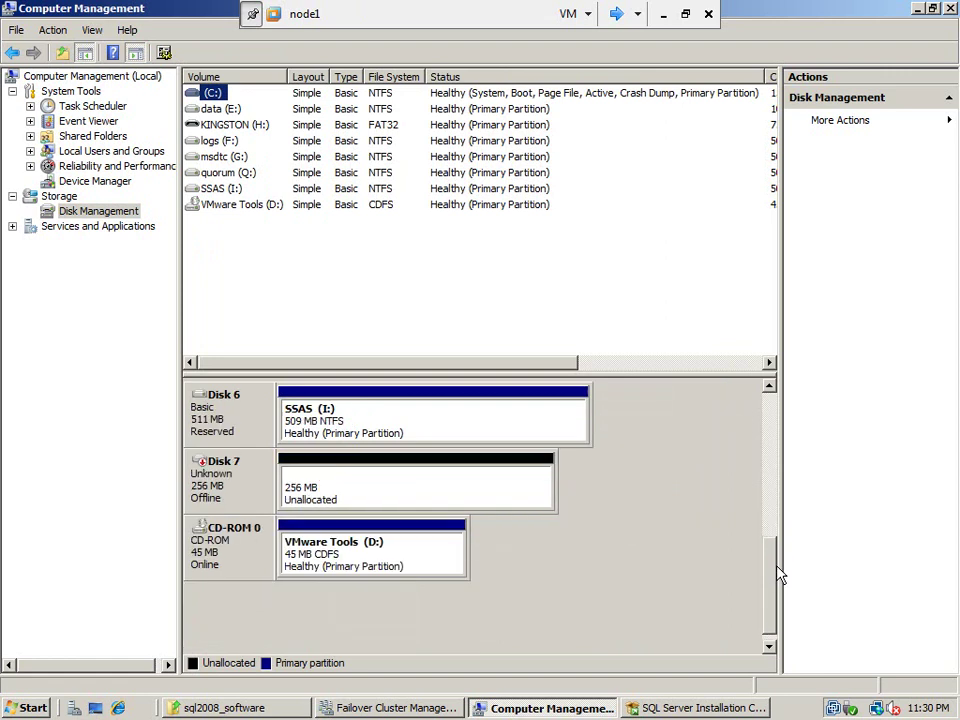
Bring Disk 7 online and initialize it with the MBR partition style
{"action": "left_click", "coordinate": [225, 500]}
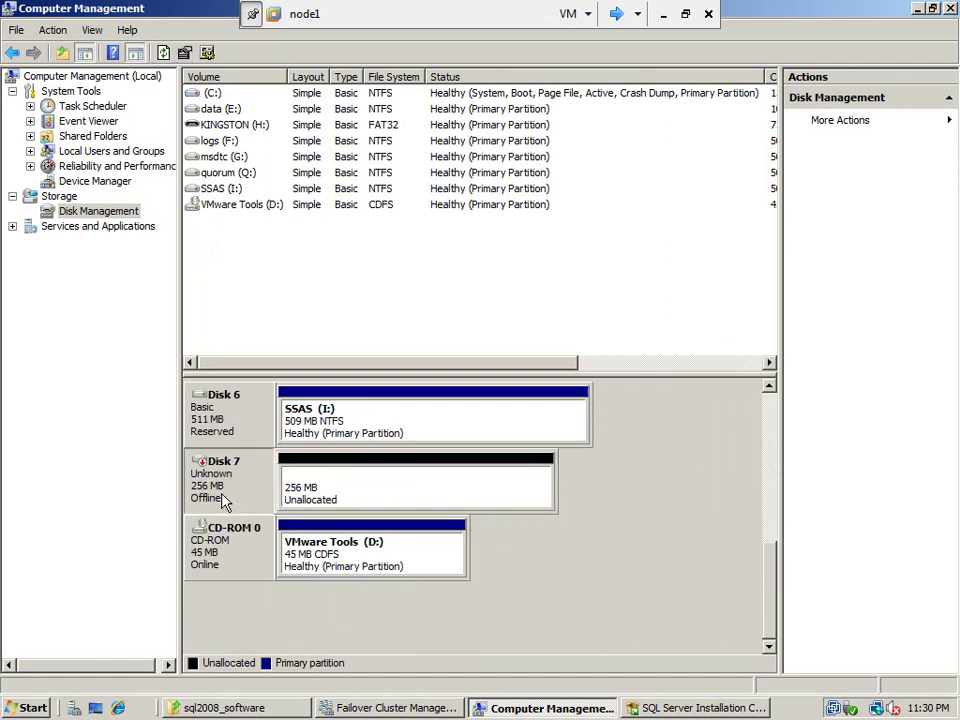
{"action": "right_click", "coordinate": [225, 502]}
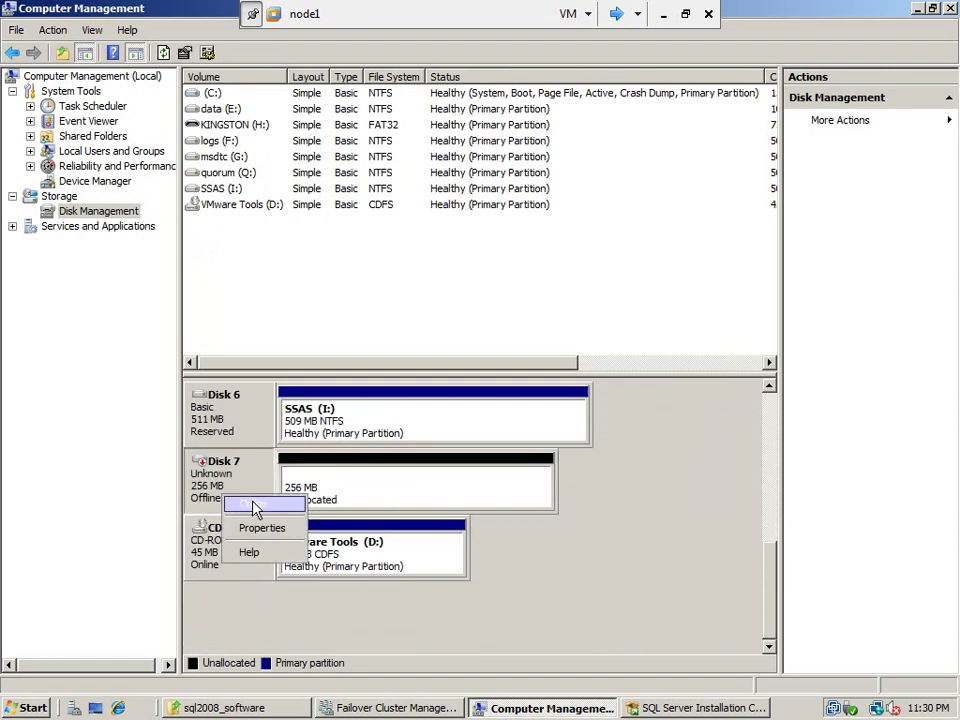
{"action": "left_click", "coordinate": [255, 507]}
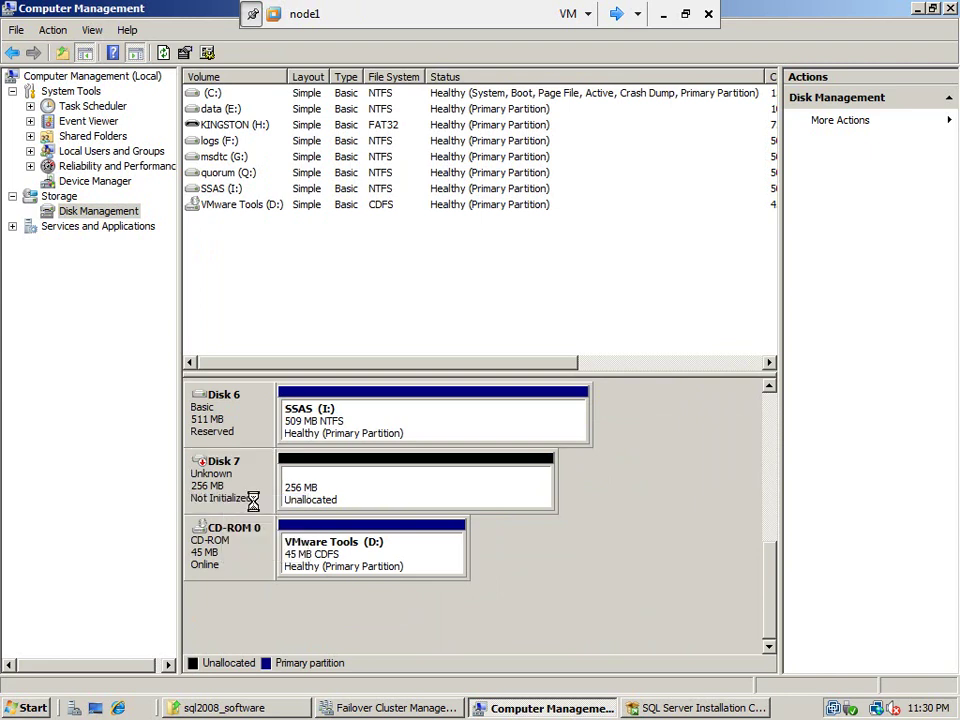
{"action": "right_click", "coordinate": [224, 468]}
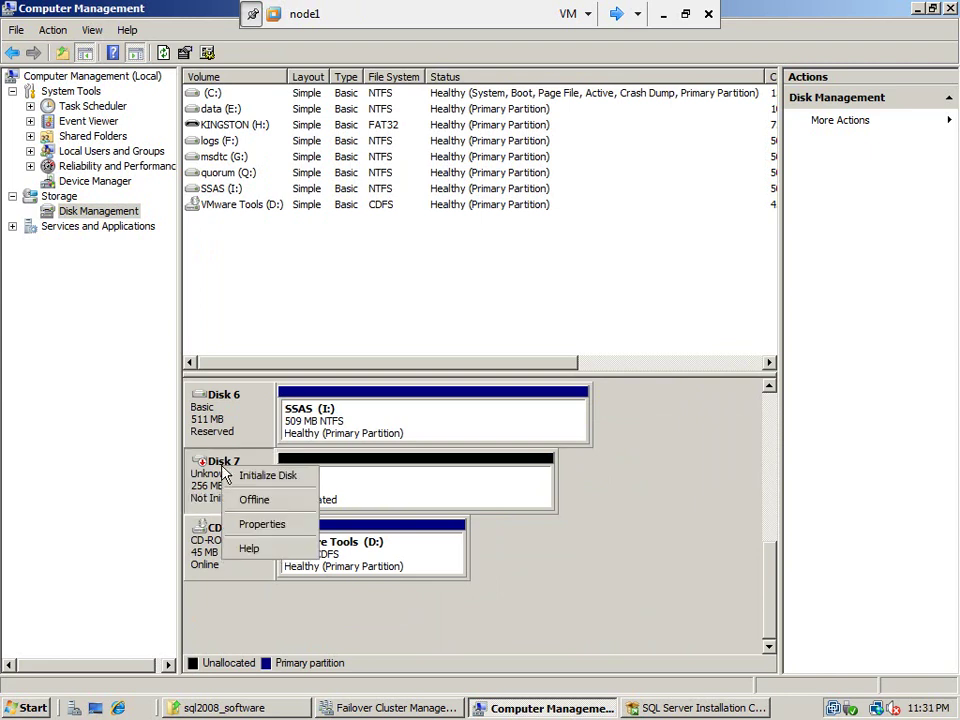
{"action": "left_click", "coordinate": [250, 481]}
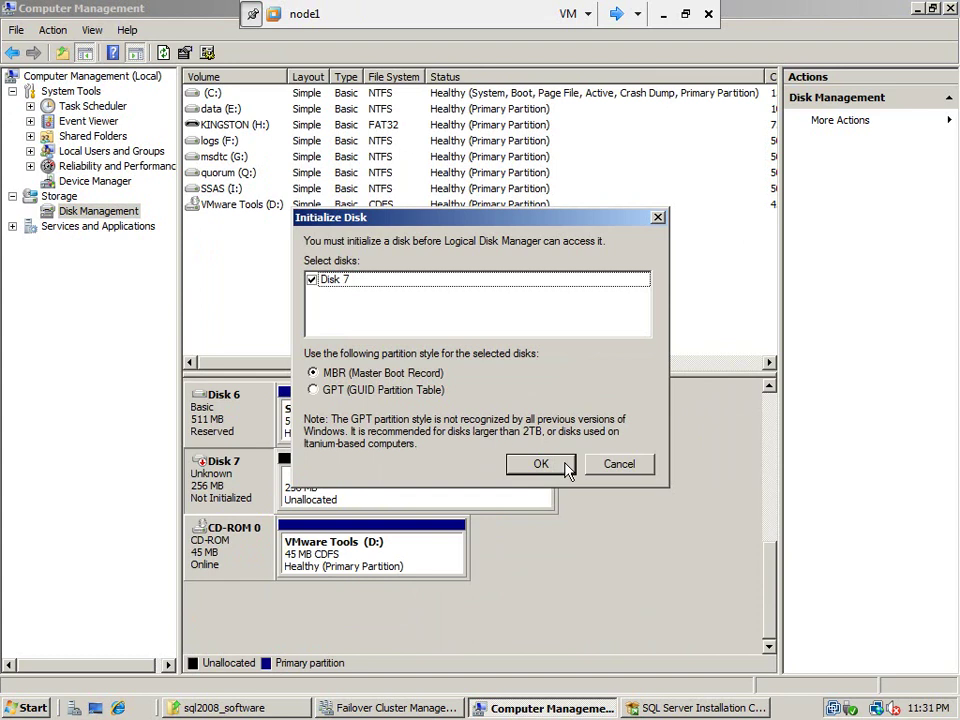
{"action": "left_click", "coordinate": [562, 464]}
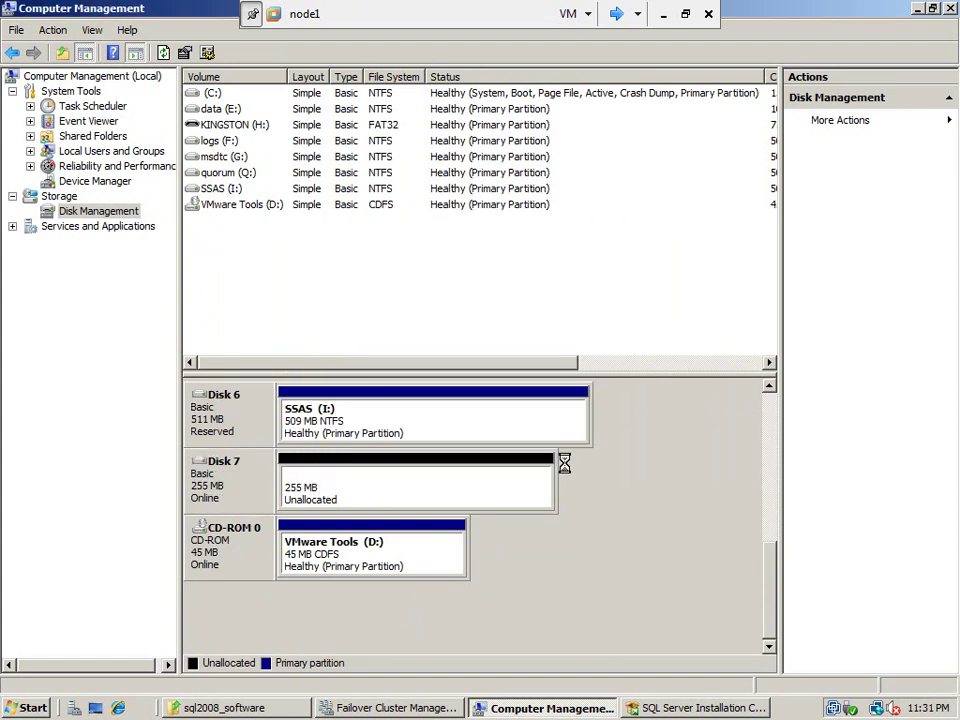
{"action": "right_click", "coordinate": [367, 490]}
Create a 253 MB simple volume on Disk 7 with drive letter J and label SSISDISK
{"action": "left_click", "coordinate": [445, 496]}
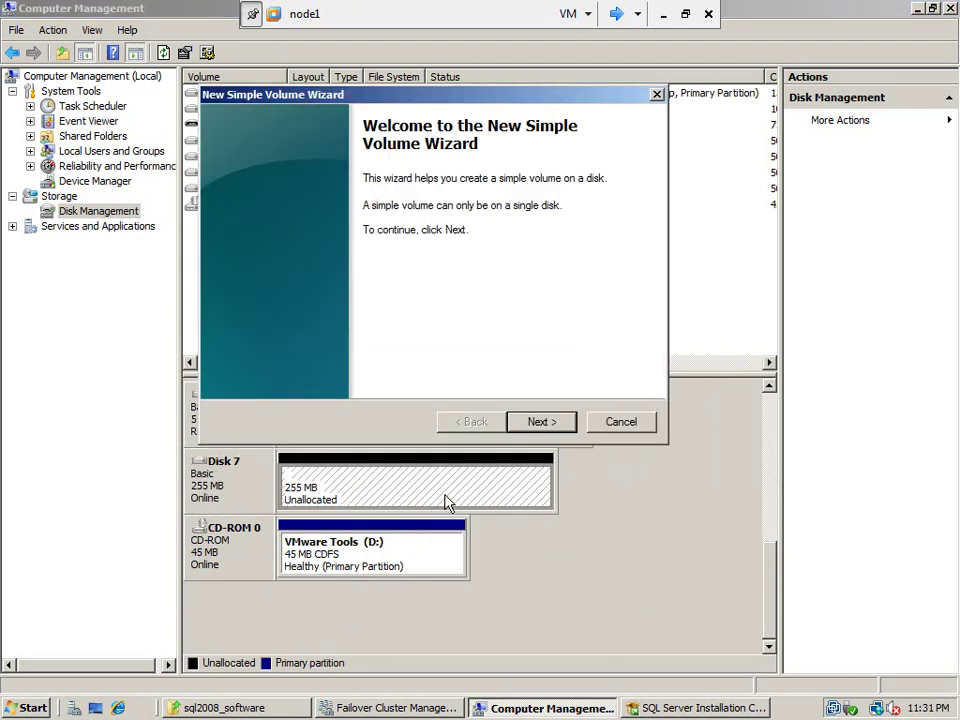
{"action": "left_click", "coordinate": [540, 423]}
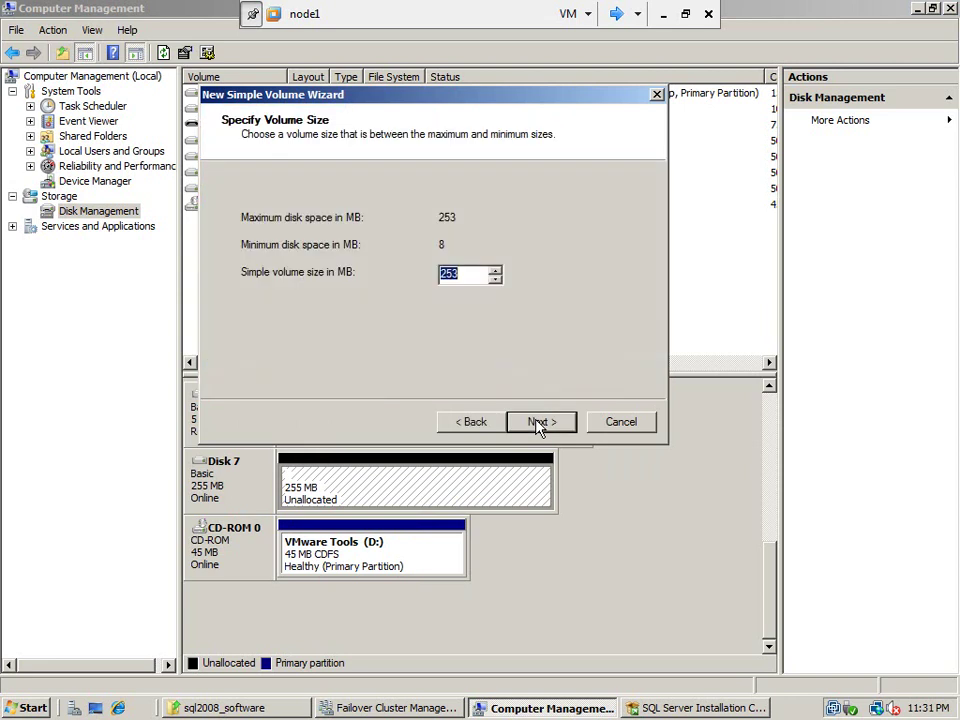
{"action": "left_click", "coordinate": [540, 423]}
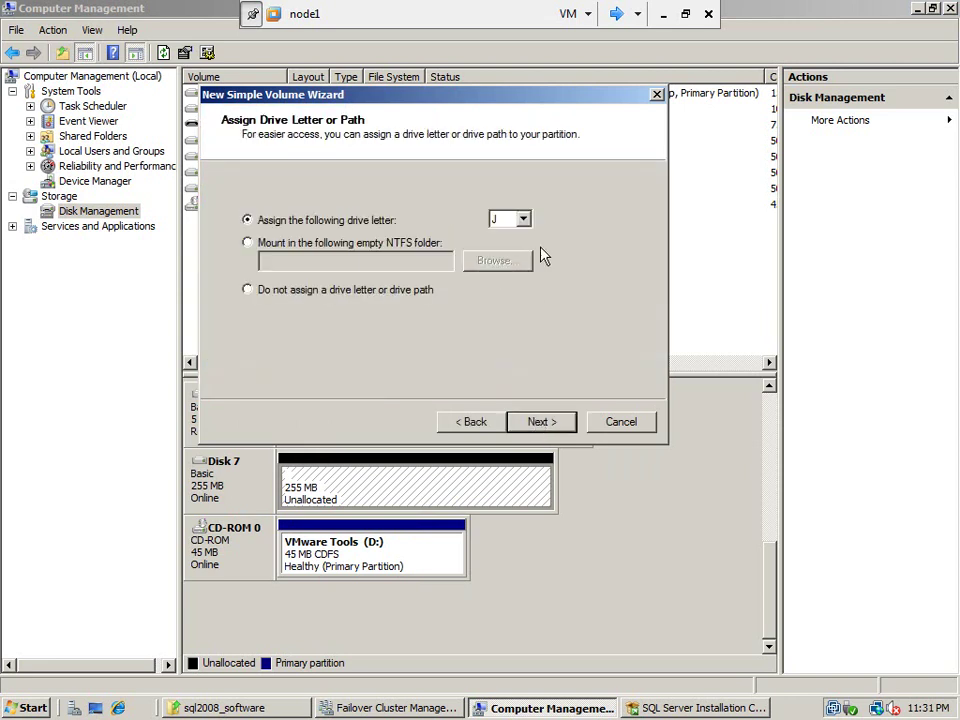
{"action": "left_click", "coordinate": [541, 424]}
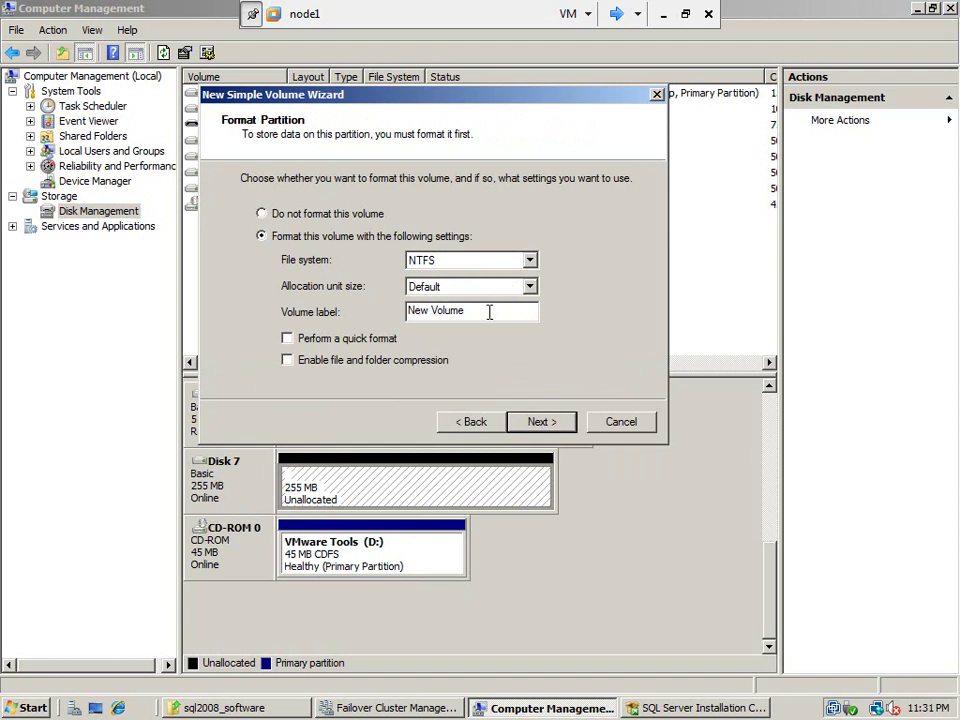
{"action": "left_click_drag", "start_coordinate": [489, 311], "coordinate": [401, 313]}
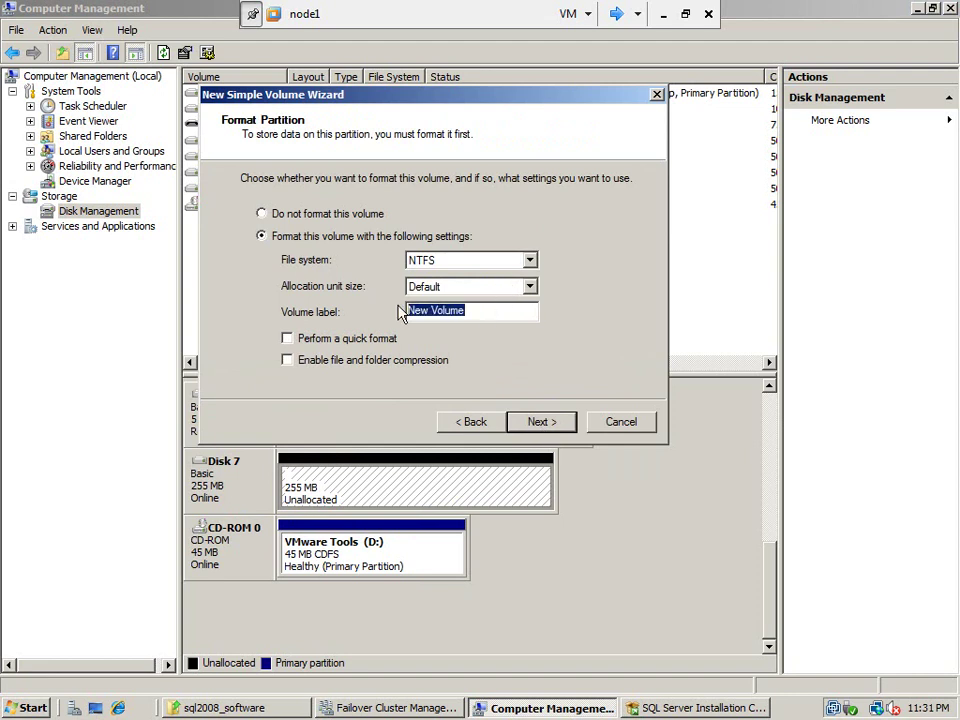
{"action": "type", "text": "ssisdisk"}
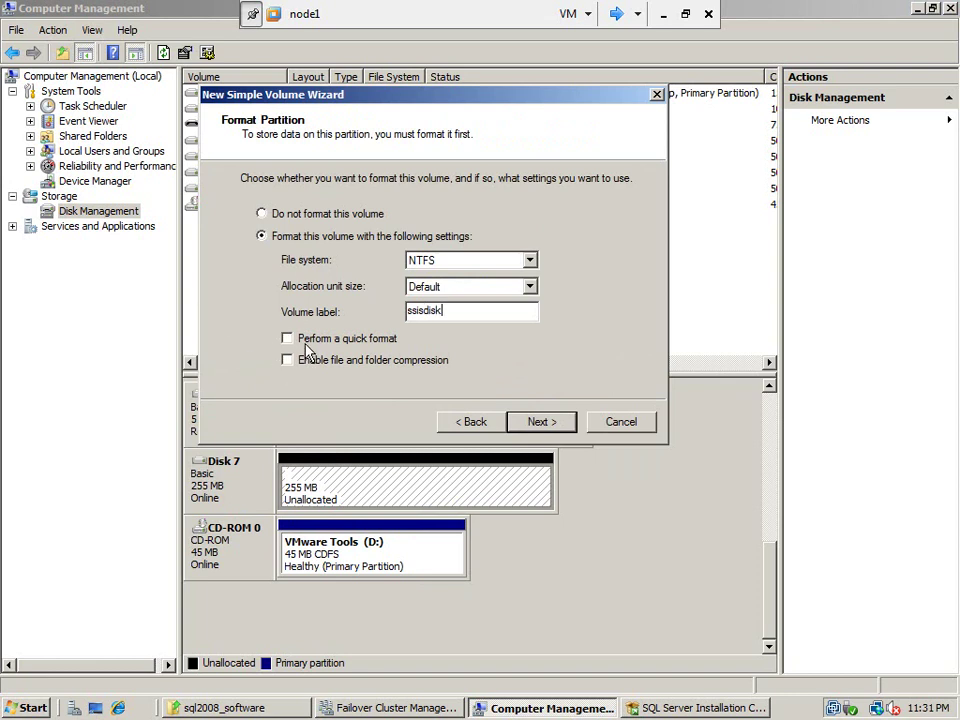
{"action": "left_click_drag", "start_coordinate": [452, 309], "coordinate": [331, 308]}
{"action": "type", "text": "SSISDISK"}
{"action": "left_click", "coordinate": [538, 421]}
{"action": "left_click", "coordinate": [538, 421]}
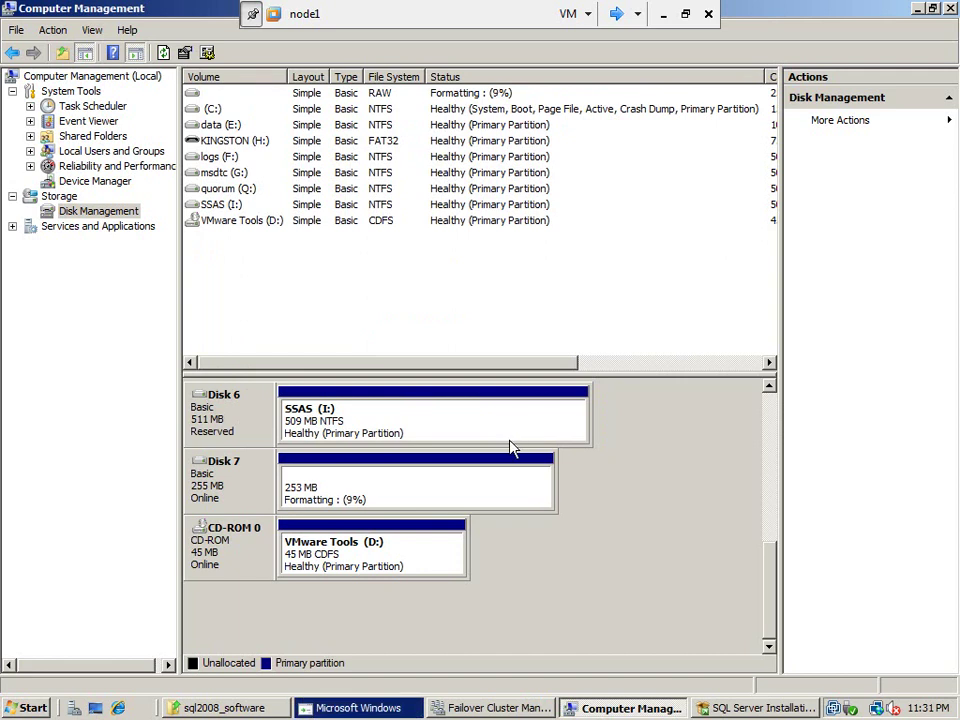
Clear the pending format prompt for J: and its can't-format error
{"action": "left_click", "coordinate": [362, 707]}
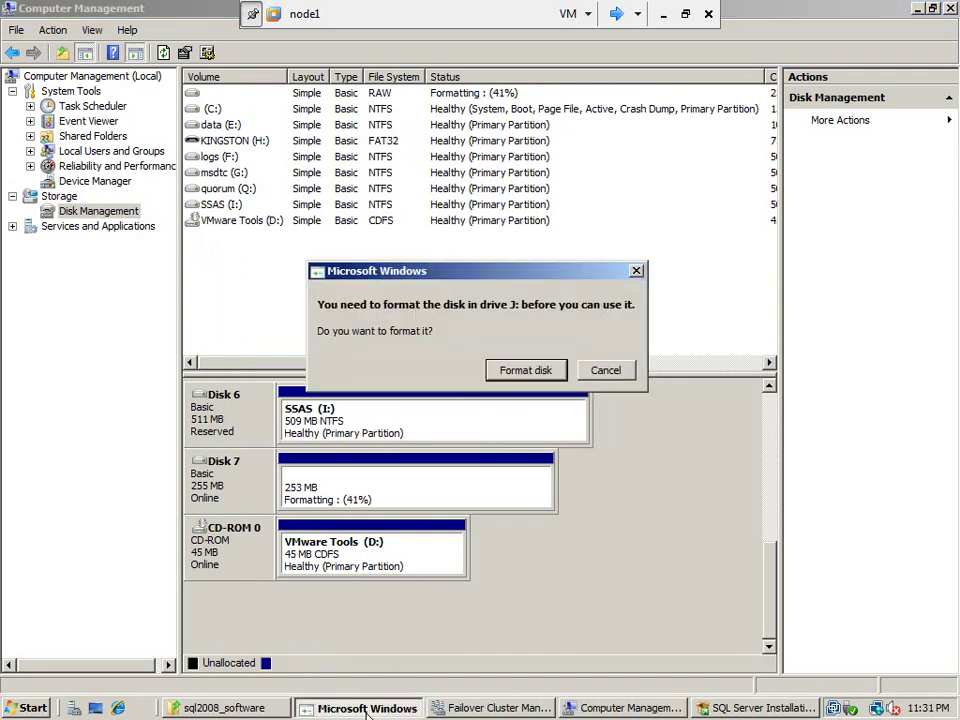
{"action": "left_click", "coordinate": [536, 371]}
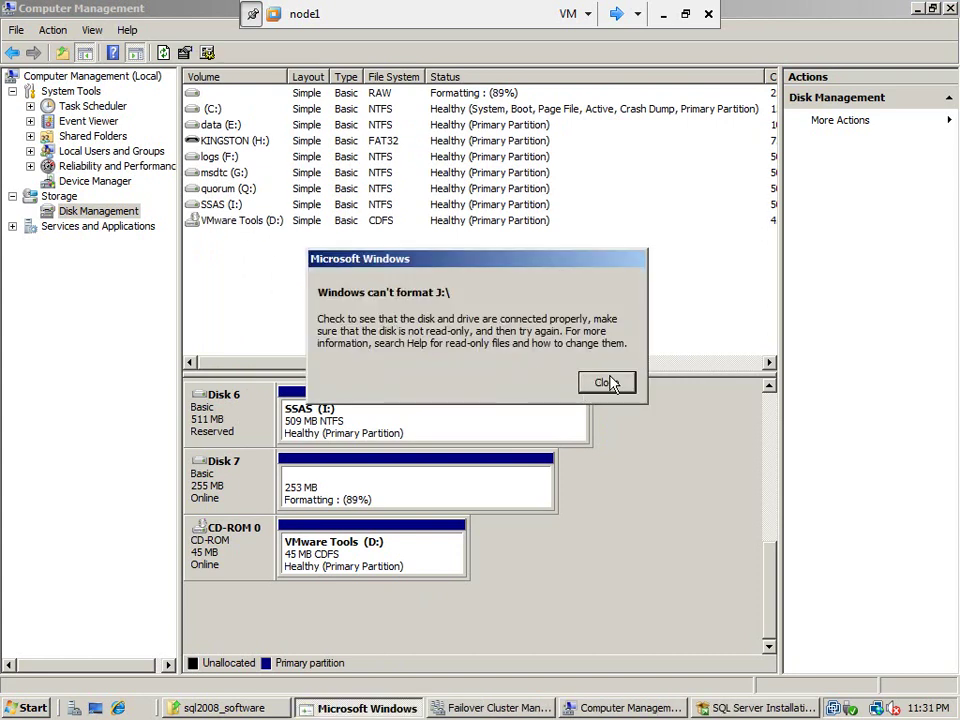
{"action": "left_click", "coordinate": [607, 384]}
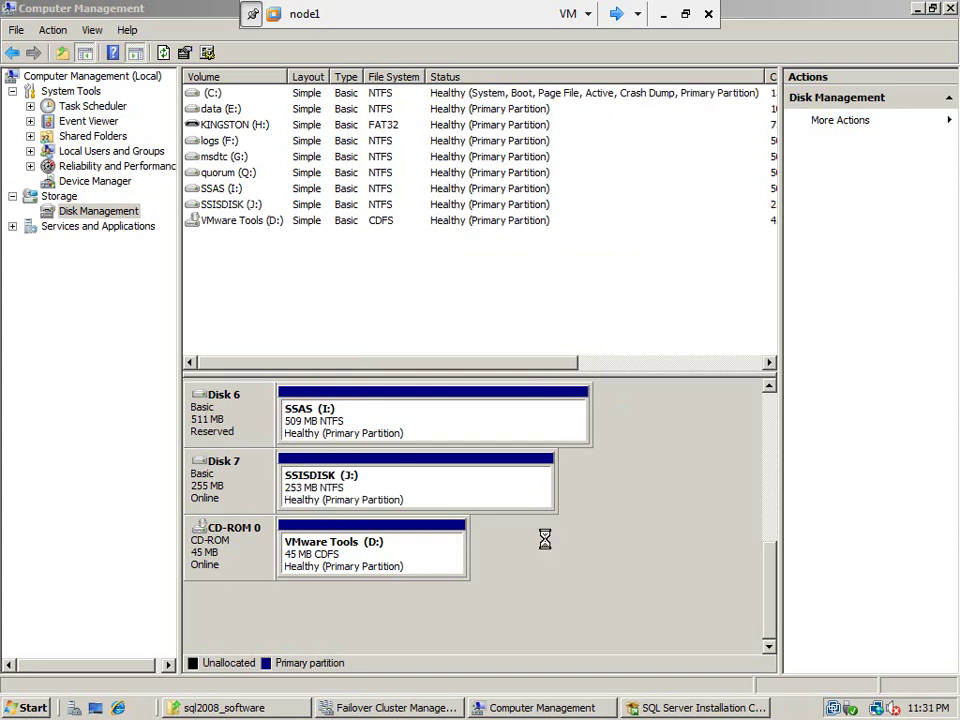
Quick-format SSISDISK (J:) as NTFS and confirm erasing it
{"action": "left_click", "coordinate": [424, 426]}
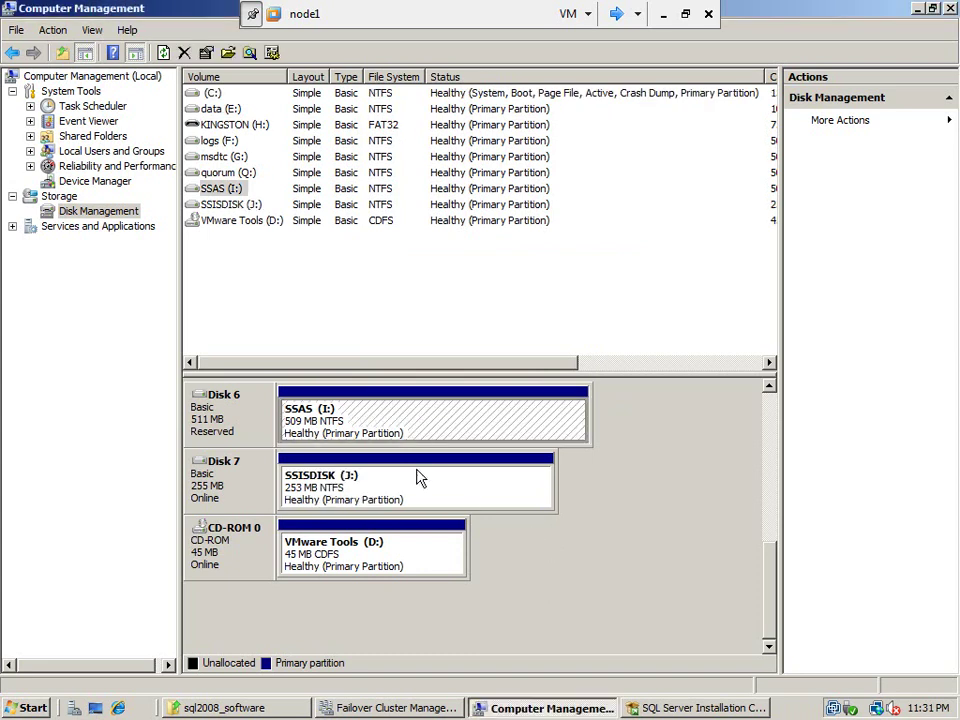
{"action": "left_click", "coordinate": [420, 470]}
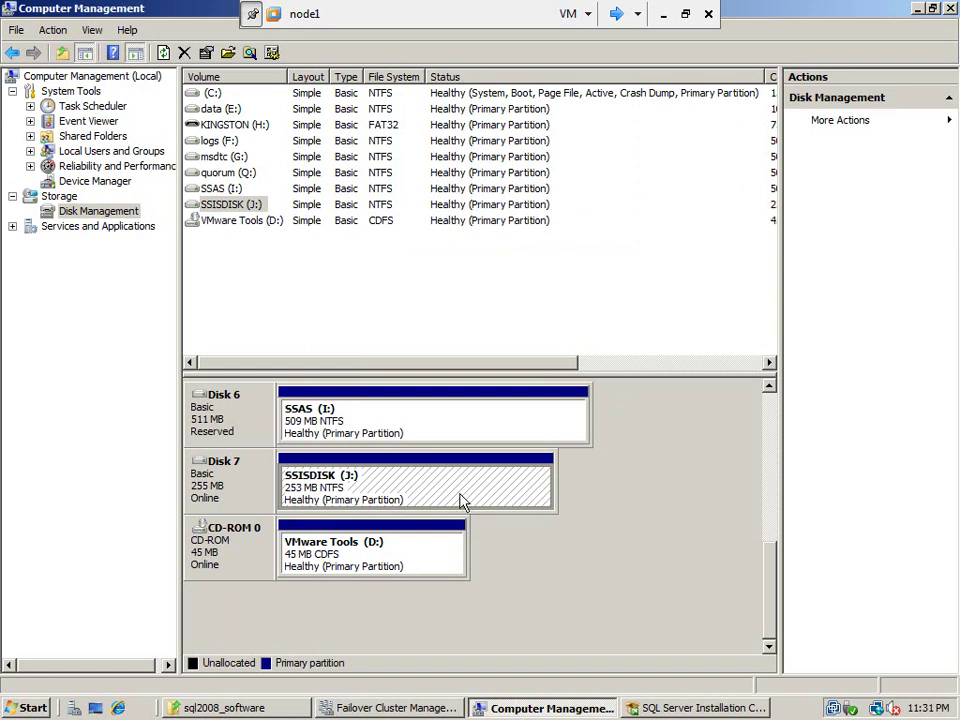
{"action": "right_click", "coordinate": [424, 486]}
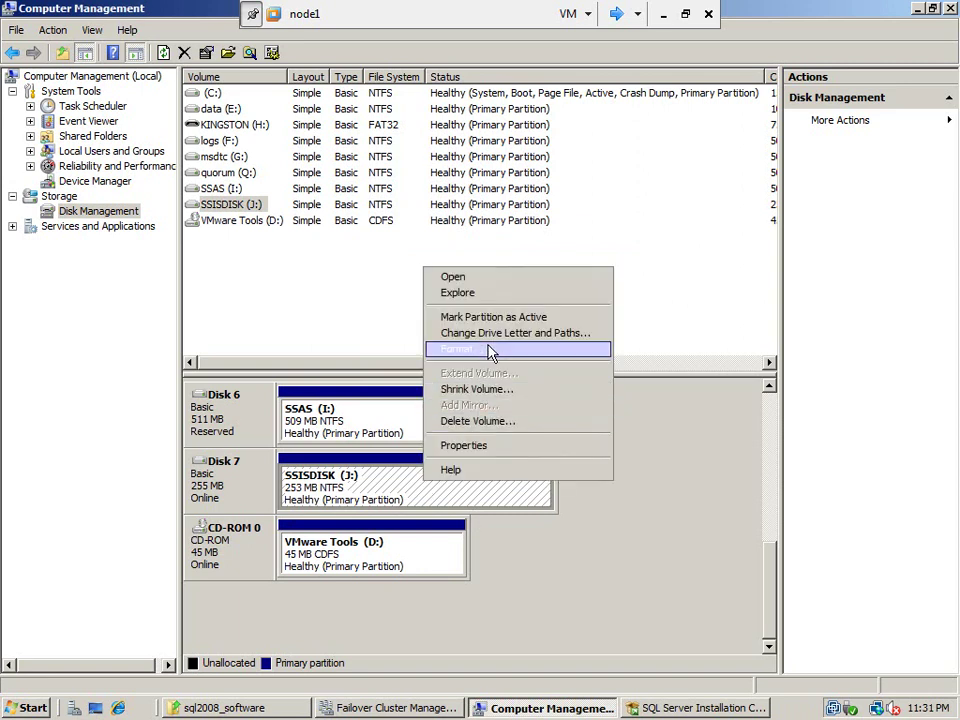
{"action": "left_click", "coordinate": [489, 349]}
{"action": "left_click", "coordinate": [347, 369]}
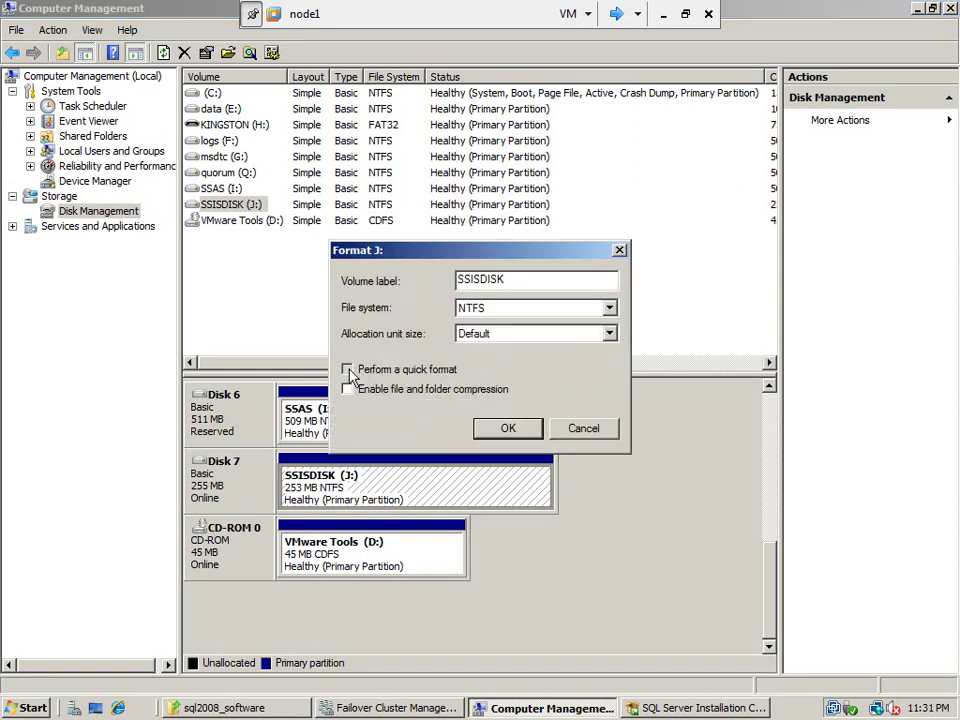
{"action": "left_click", "coordinate": [506, 436]}
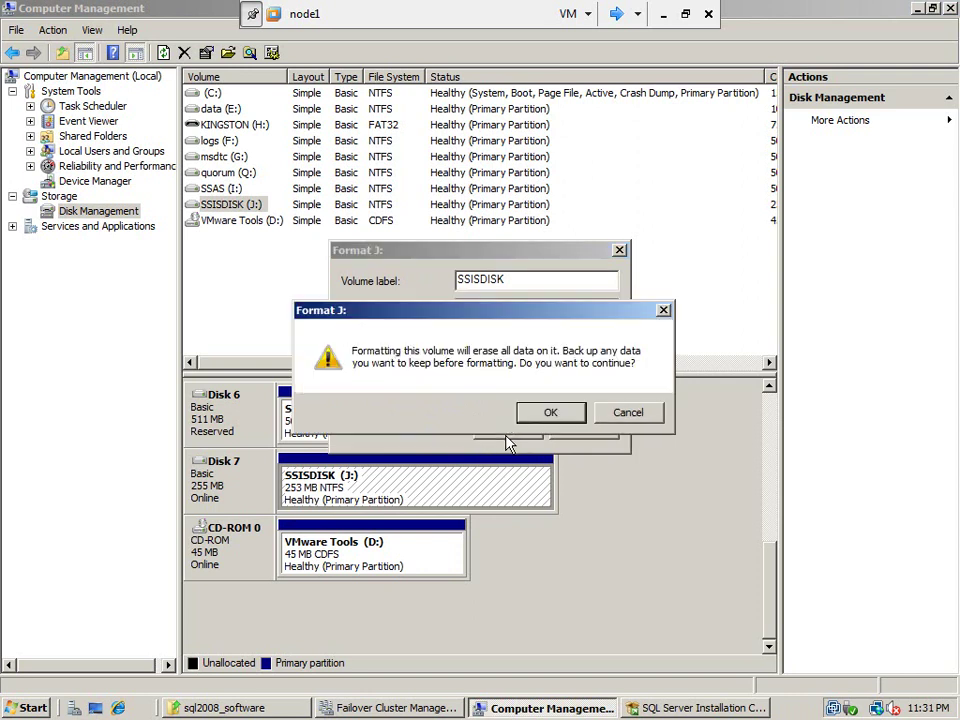
{"action": "left_click", "coordinate": [548, 410]}
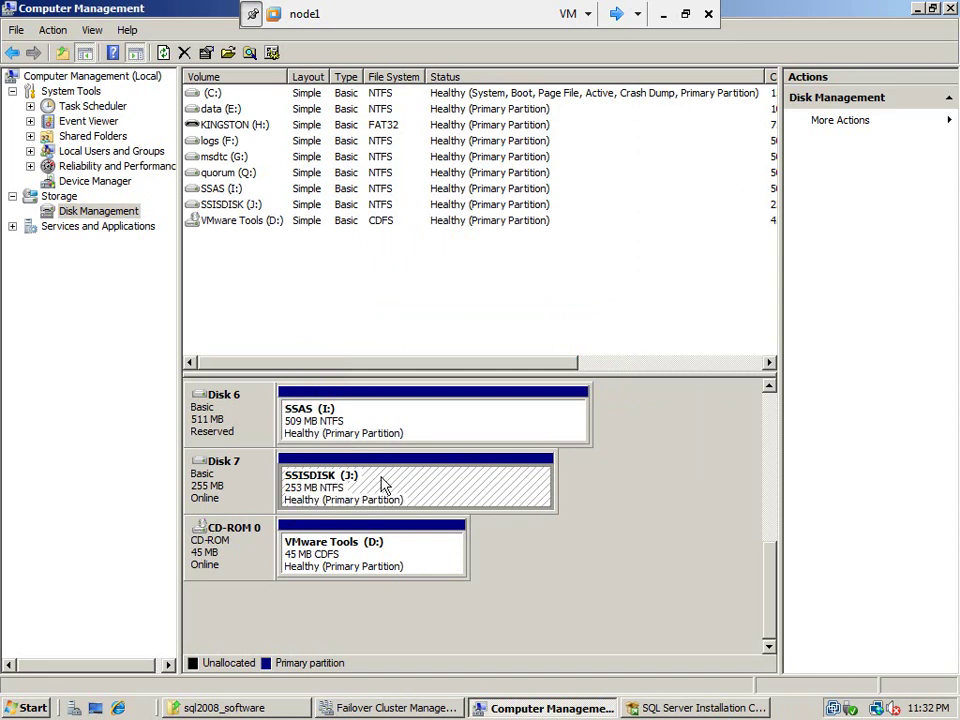
{"action": "left_click", "coordinate": [618, 14]}
On node2, refresh iSCSI targets and log on to the inactive ssisdisk target, restoring automatically at startup
{"action": "left_click", "coordinate": [617, 14]}
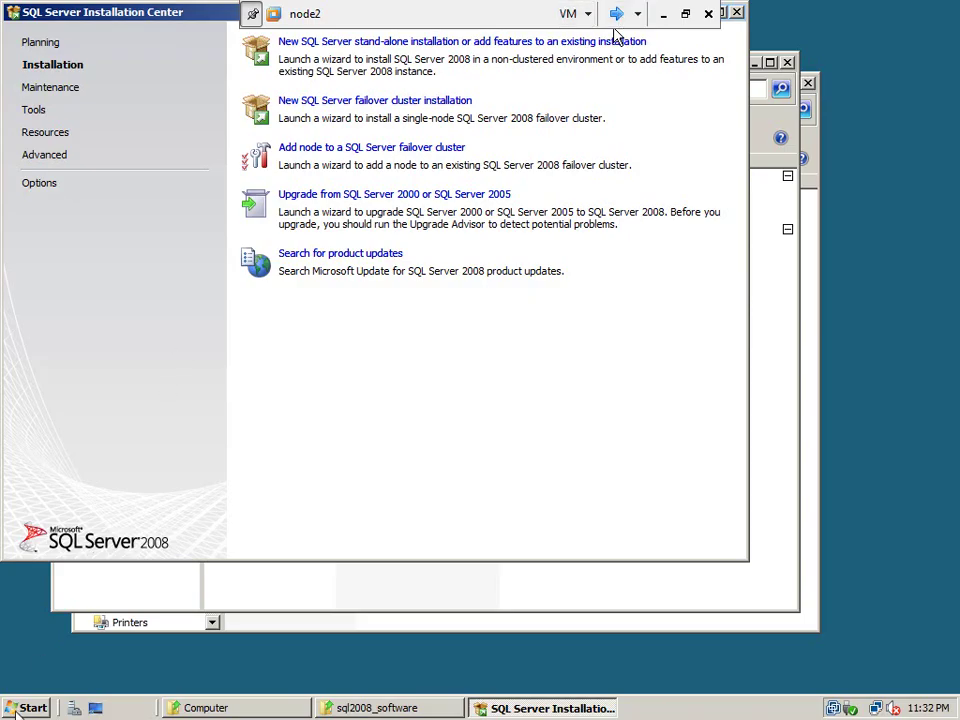
{"action": "left_click", "coordinate": [15, 711]}
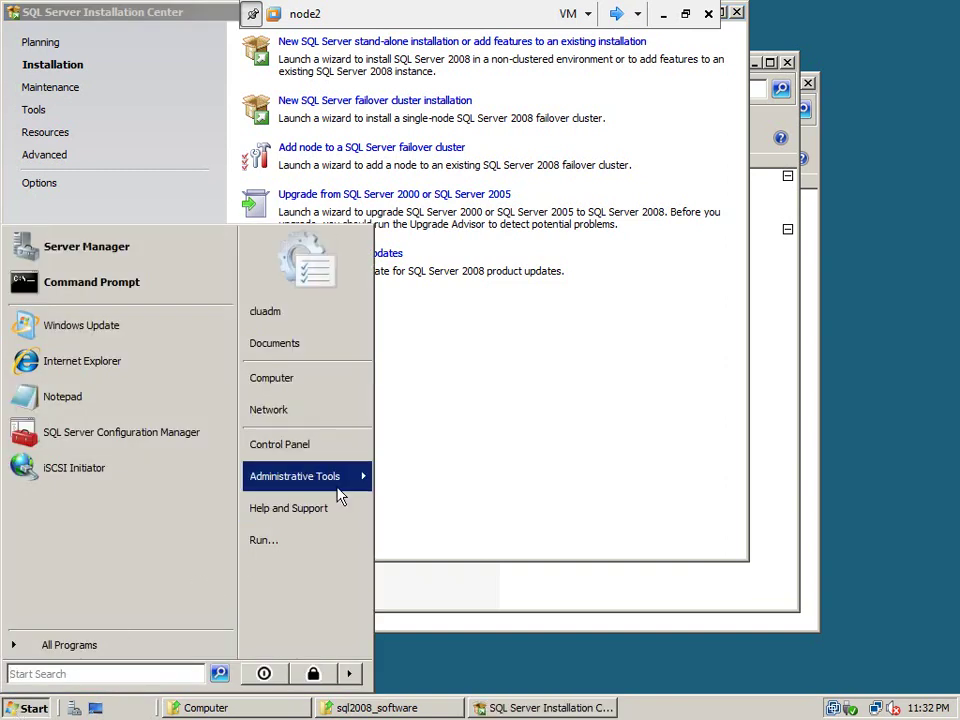
{"action": "mouse_move", "coordinate": [337, 493]}
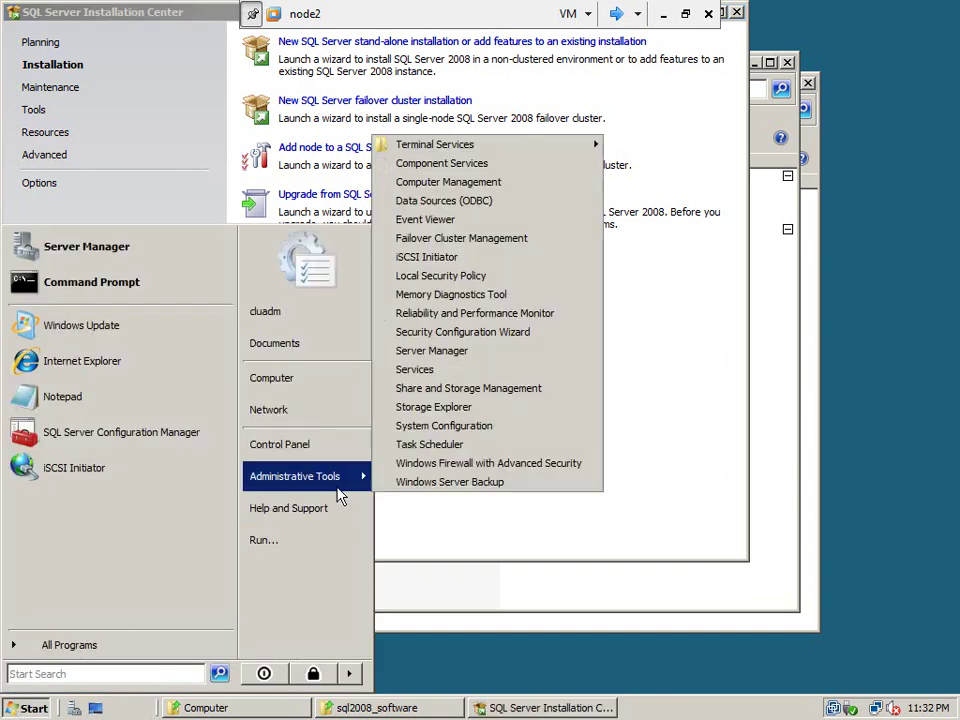
{"action": "left_click", "coordinate": [466, 262]}
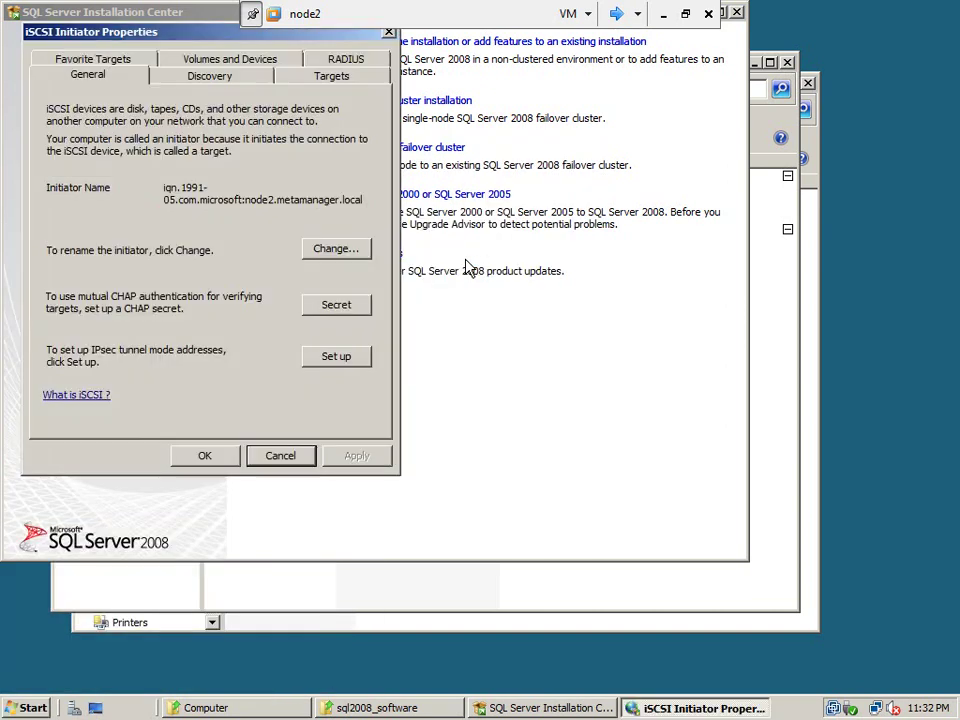
{"action": "left_click", "coordinate": [329, 77]}
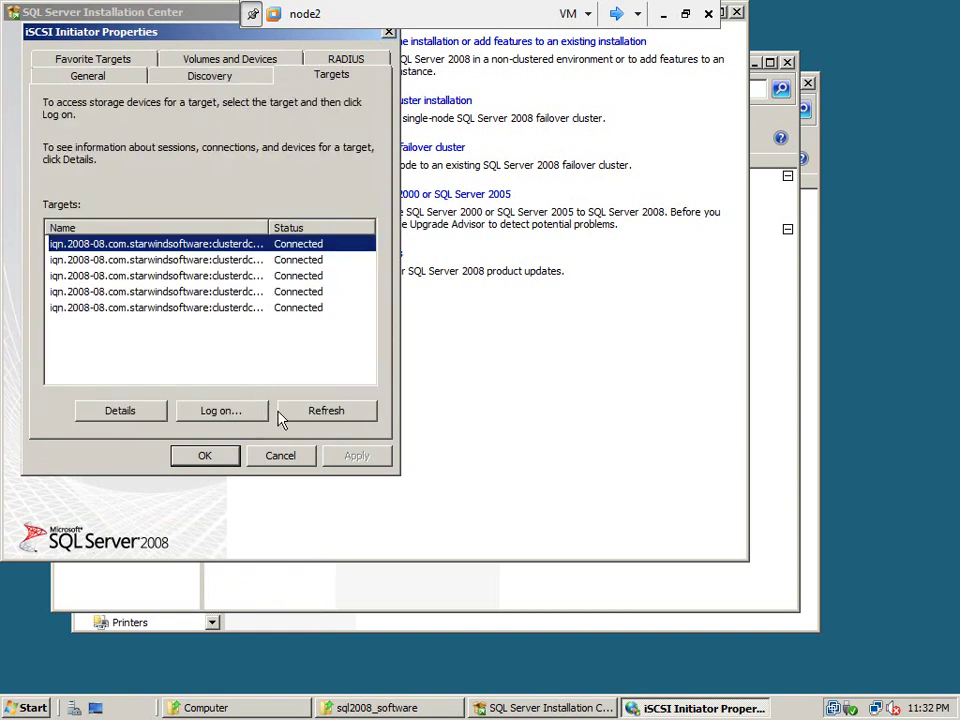
{"action": "left_click", "coordinate": [315, 408]}
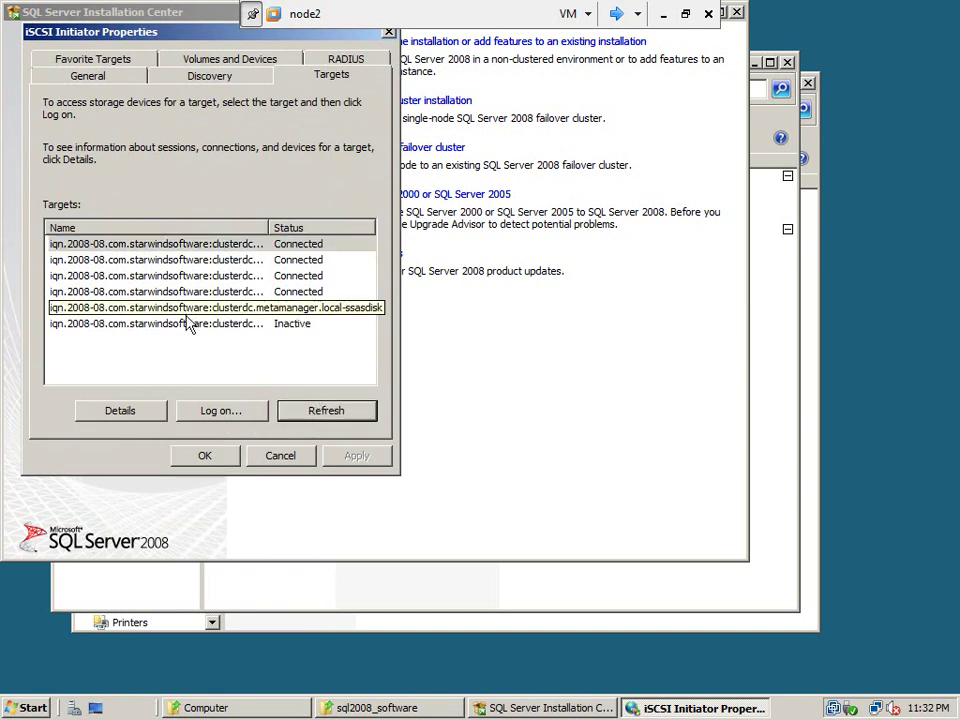
{"action": "left_click", "coordinate": [190, 326]}
{"action": "left_click", "coordinate": [210, 408]}
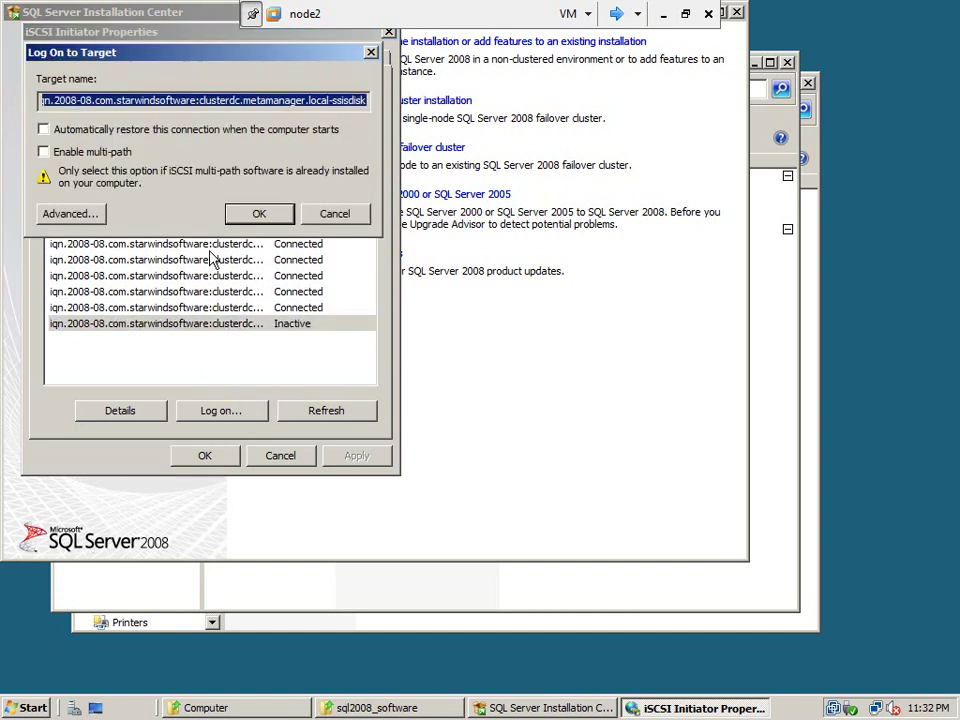
{"action": "left_click", "coordinate": [158, 127]}
{"action": "left_click", "coordinate": [258, 216]}
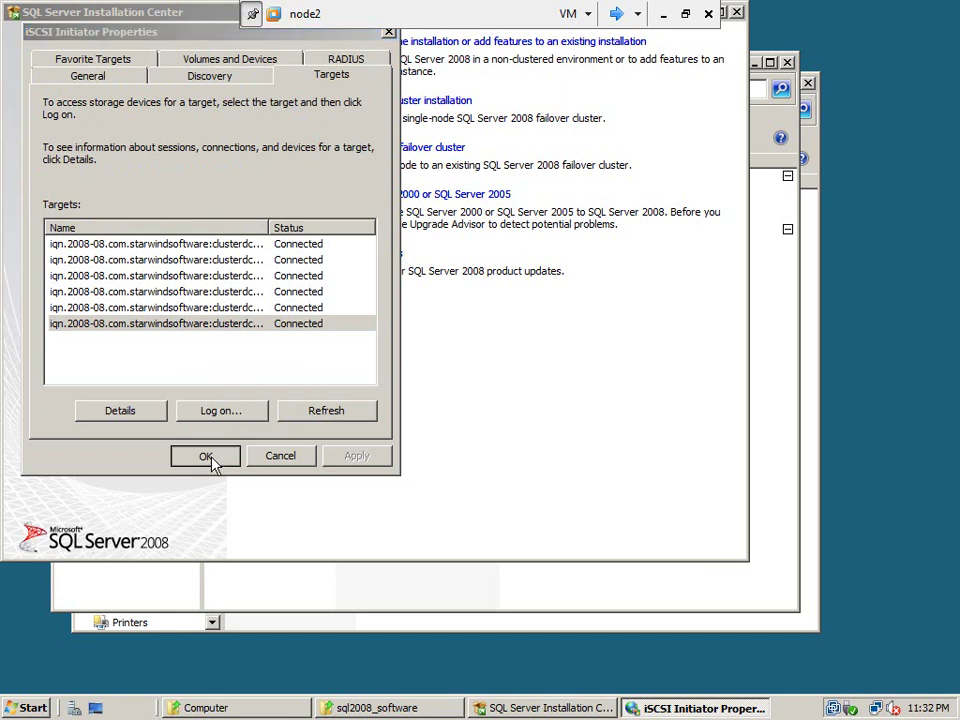
{"action": "left_click", "coordinate": [210, 457]}
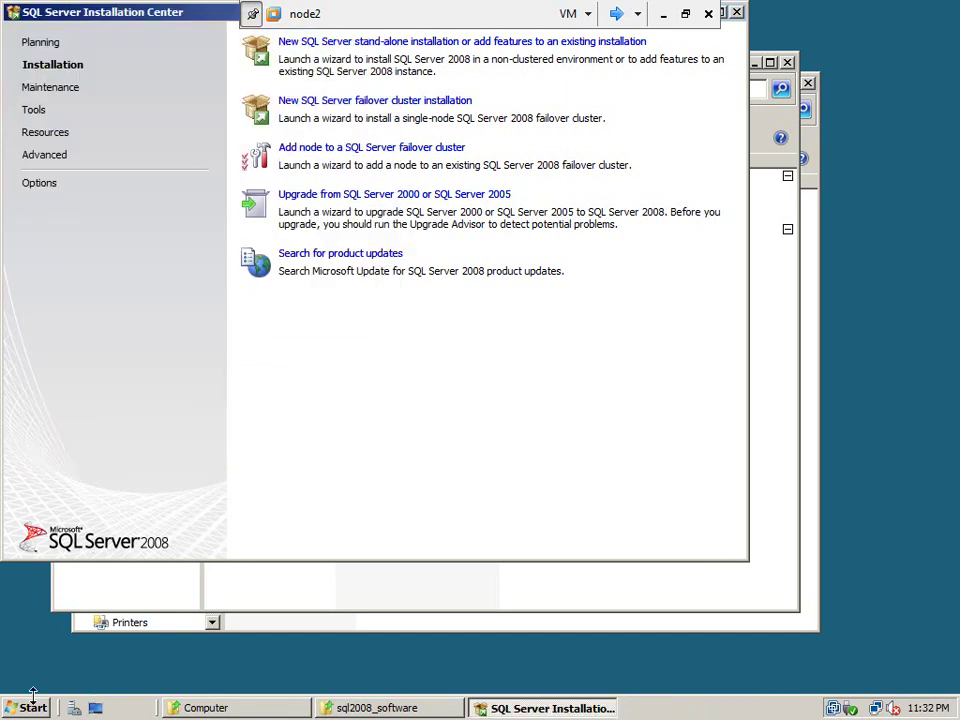
On node2, set the offline 255 MB Disk 6 online in Disk Management, then close Computer Management
{"action": "left_click", "coordinate": [22, 708]}
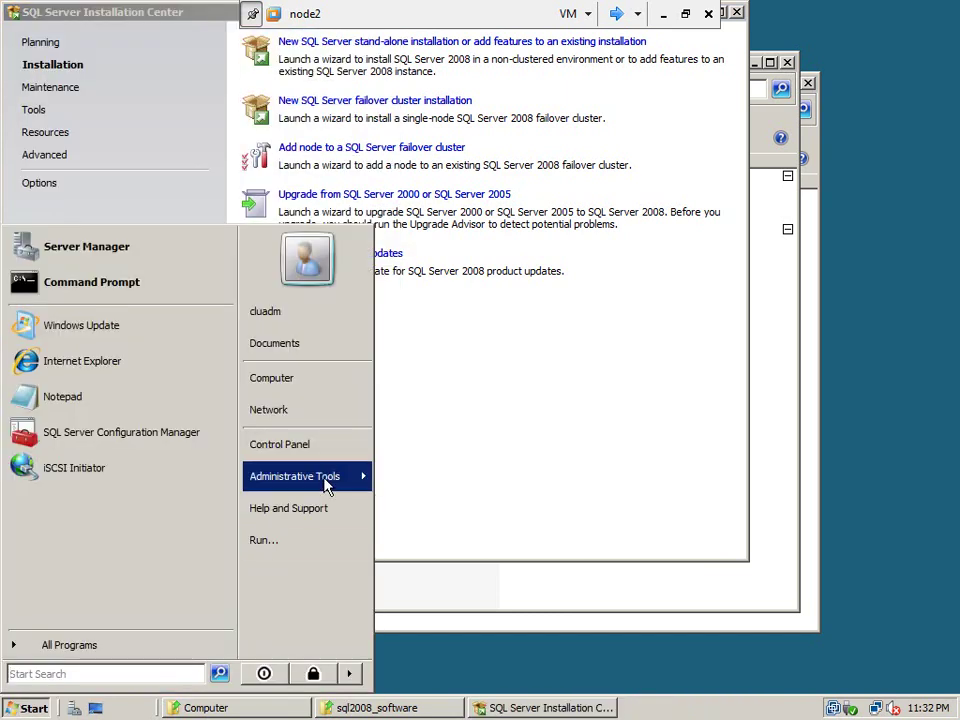
{"action": "mouse_move", "coordinate": [327, 484]}
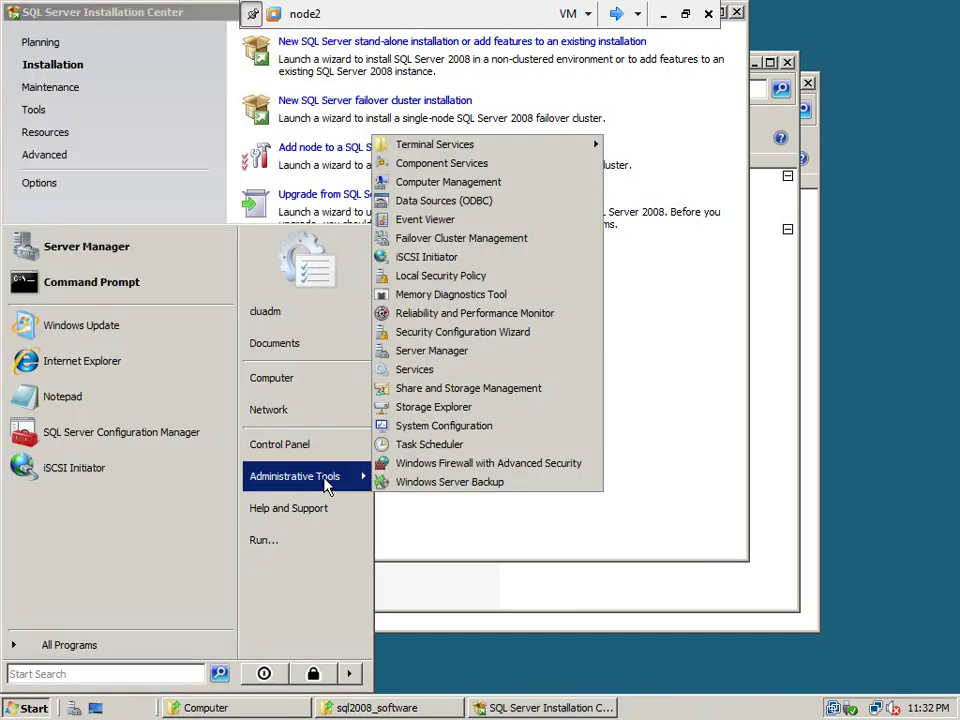
{"action": "left_click", "coordinate": [479, 187]}
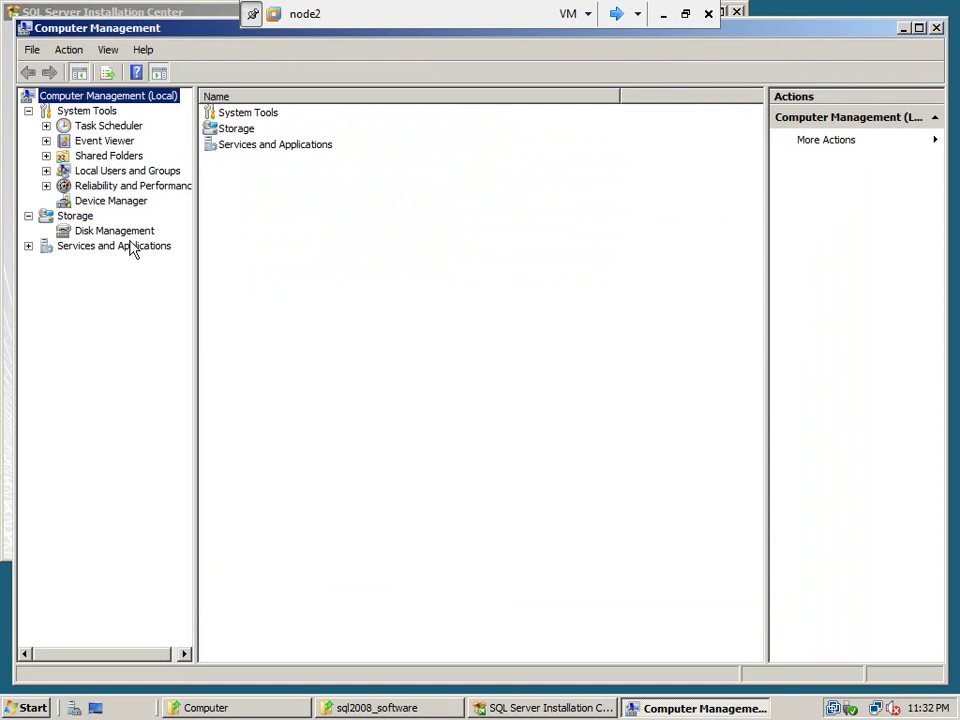
{"action": "left_click", "coordinate": [130, 233]}
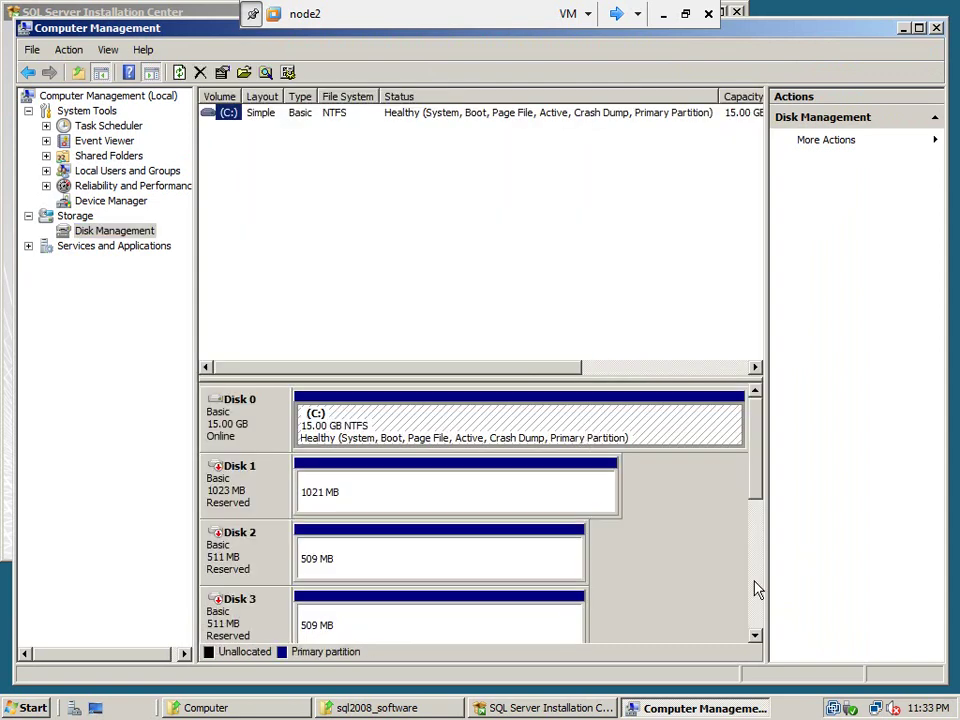
{"action": "left_click", "coordinate": [755, 607]}
{"action": "left_click", "coordinate": [755, 607]}
{"action": "left_click", "coordinate": [755, 607]}
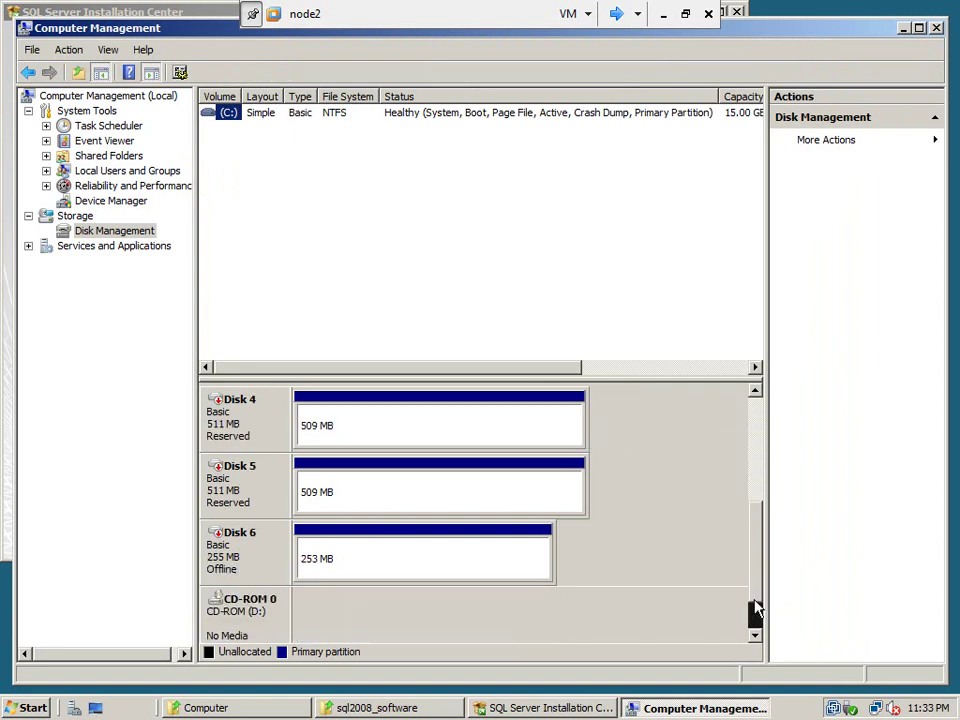
{"action": "left_click", "coordinate": [240, 580]}
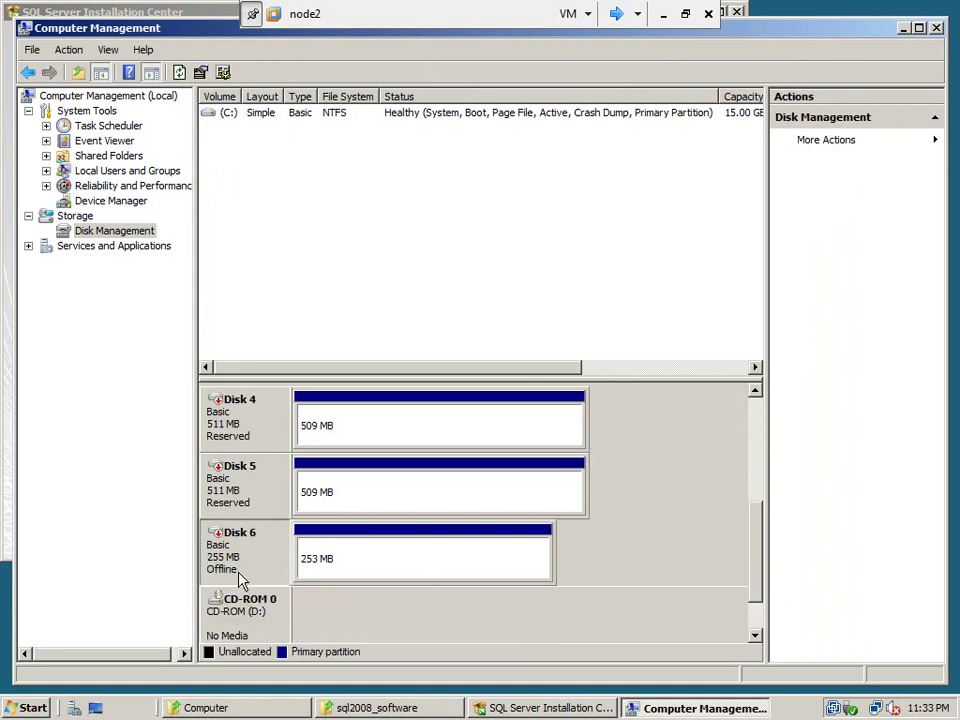
{"action": "right_click", "coordinate": [240, 580]}
{"action": "left_click", "coordinate": [262, 579]}
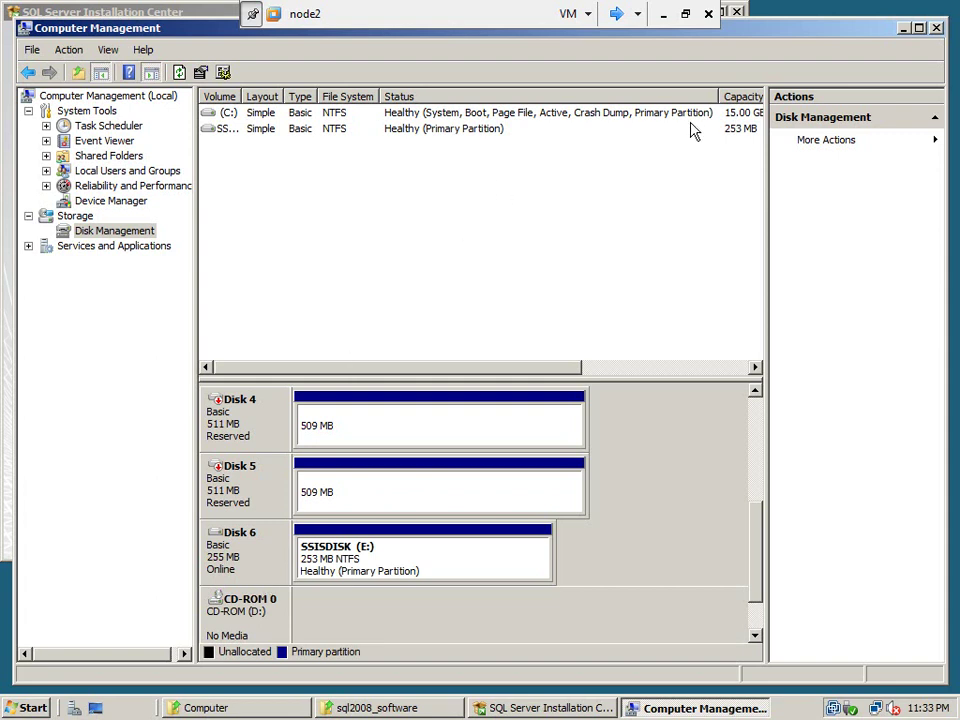
{"action": "left_click", "coordinate": [935, 29]}
On node1, add the 256 MB disk to cluster storage as Cluster Disk 6
{"action": "left_click", "coordinate": [617, 15]}
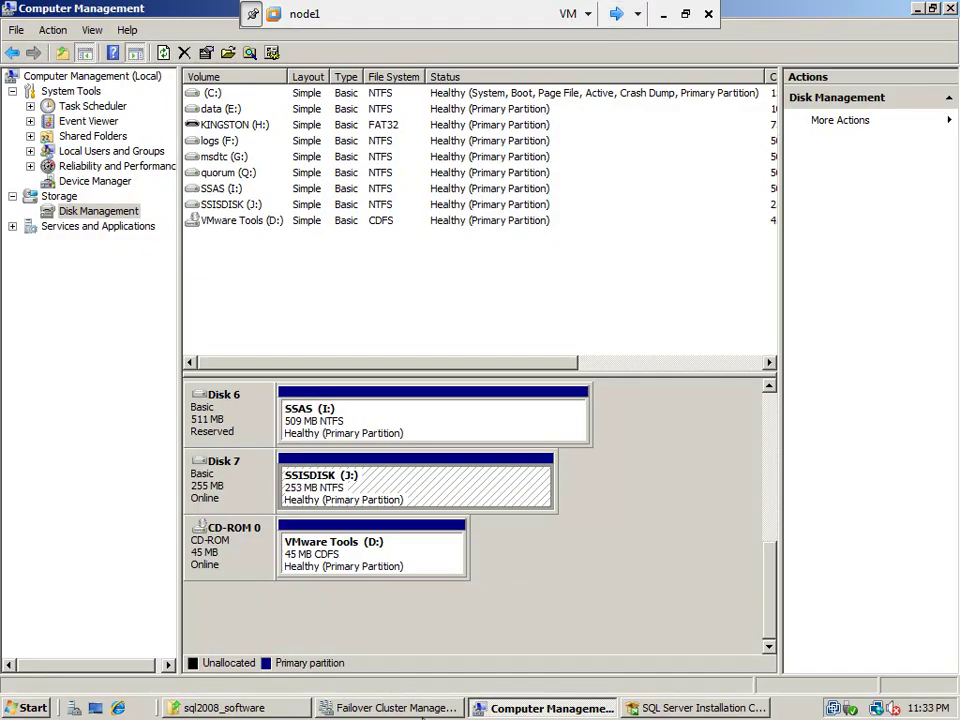
{"action": "left_click", "coordinate": [400, 708]}
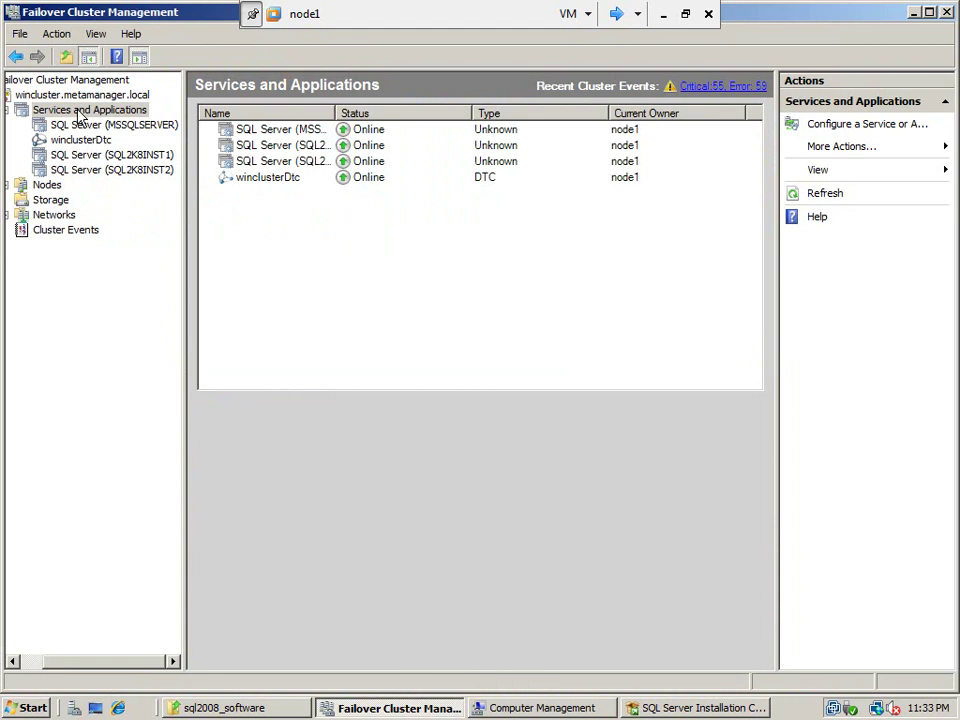
{"action": "left_click", "coordinate": [56, 200]}
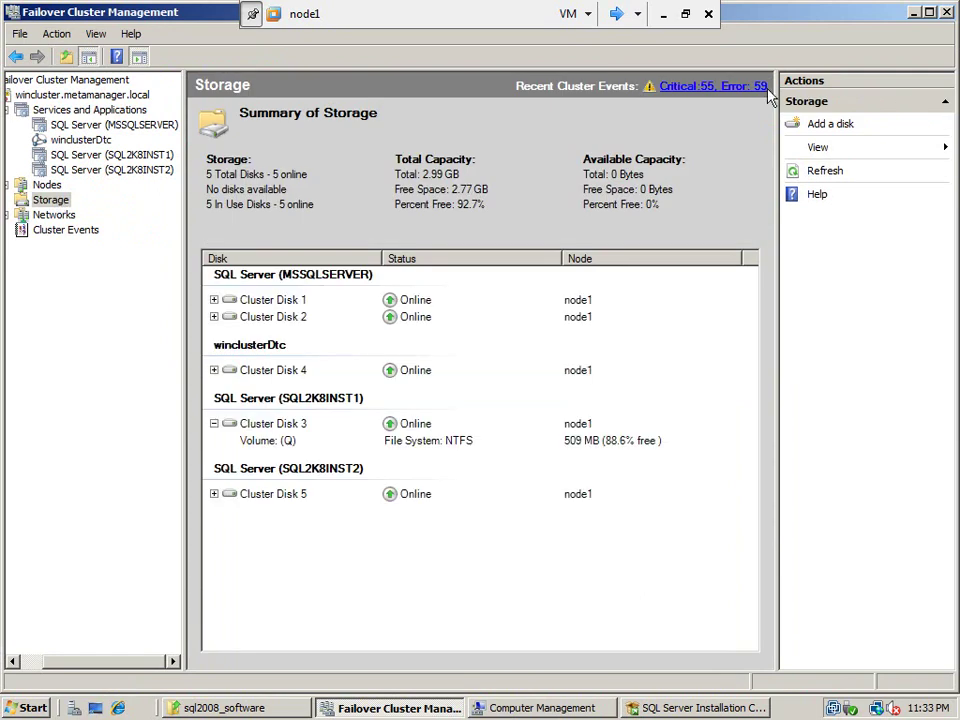
{"action": "left_click", "coordinate": [834, 124]}
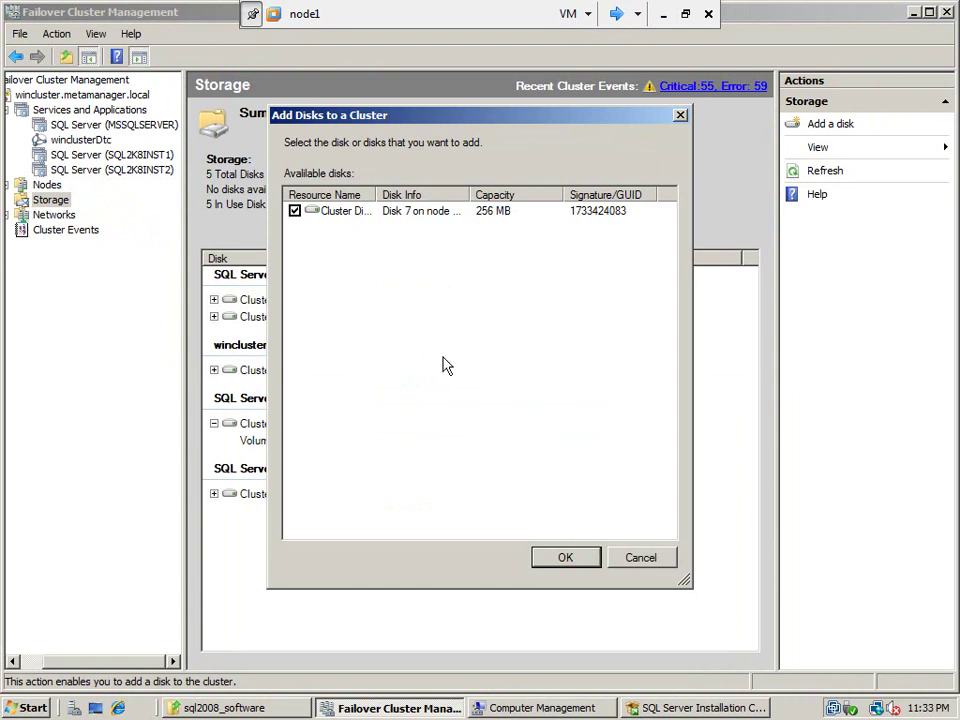
{"action": "left_click", "coordinate": [568, 556]}
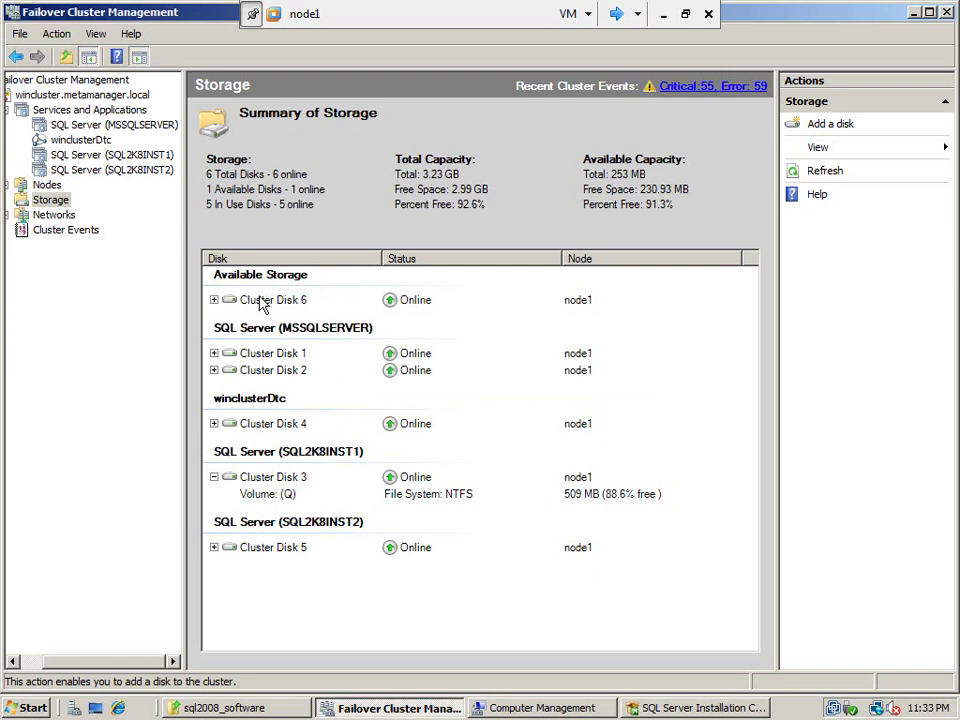
{"action": "left_click", "coordinate": [89, 112]}
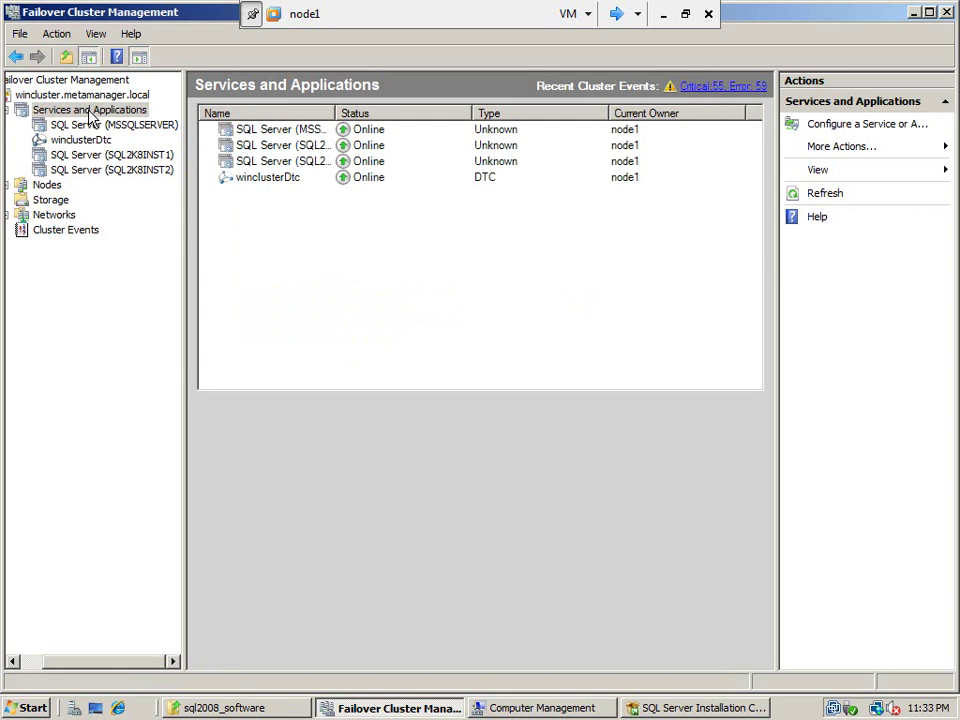
Try the Configure a Service or Application wizard, cancel it, and reveal More Actions instead
{"action": "right_click", "coordinate": [91, 117]}
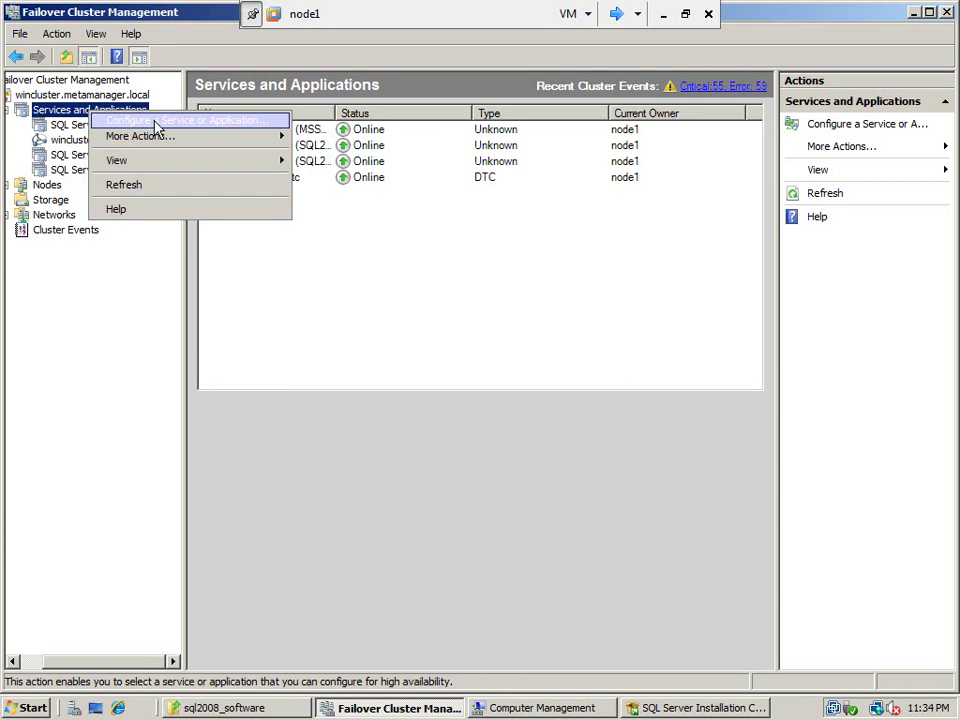
{"action": "left_click", "coordinate": [156, 124]}
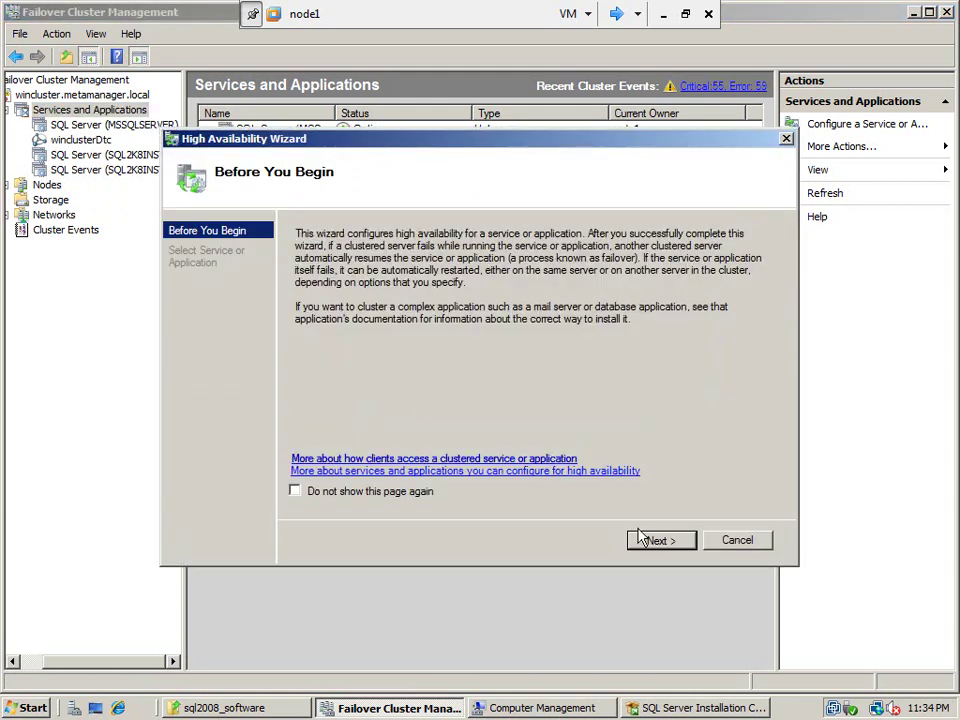
{"action": "left_click", "coordinate": [653, 547]}
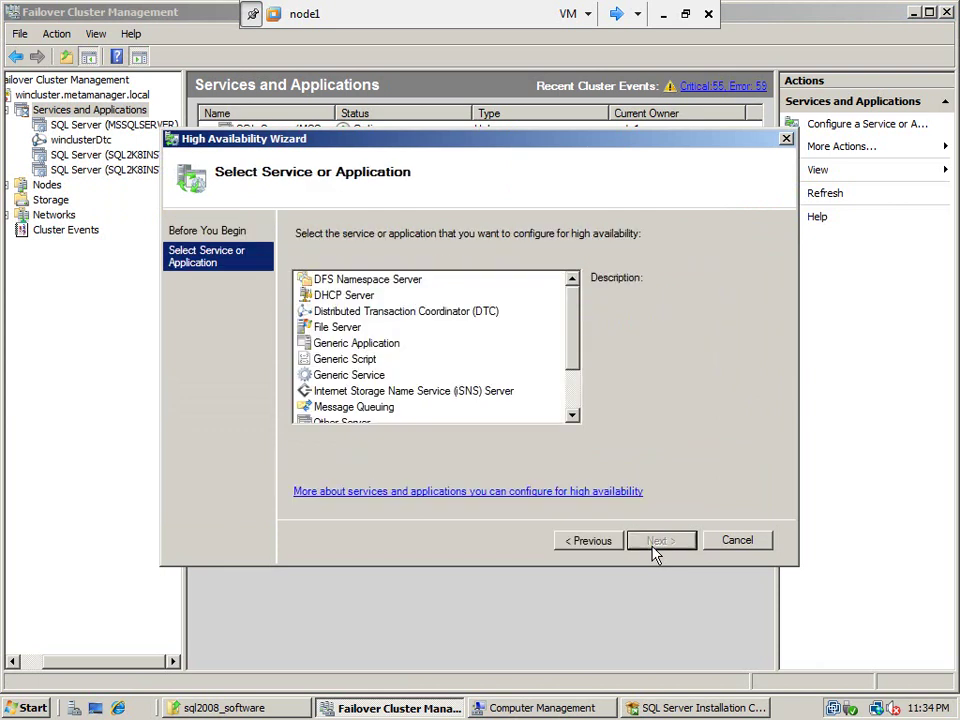
{"action": "scroll", "coordinate": [577, 411], "scroll_direction": "down", "scroll_amount": 2}
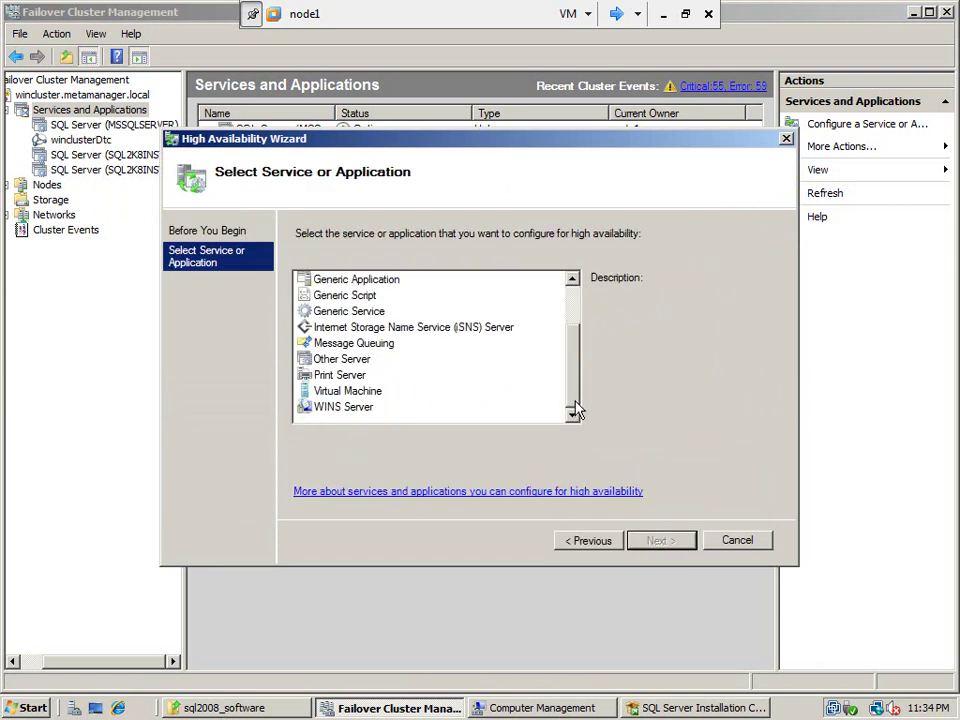
{"action": "left_click", "coordinate": [735, 540]}
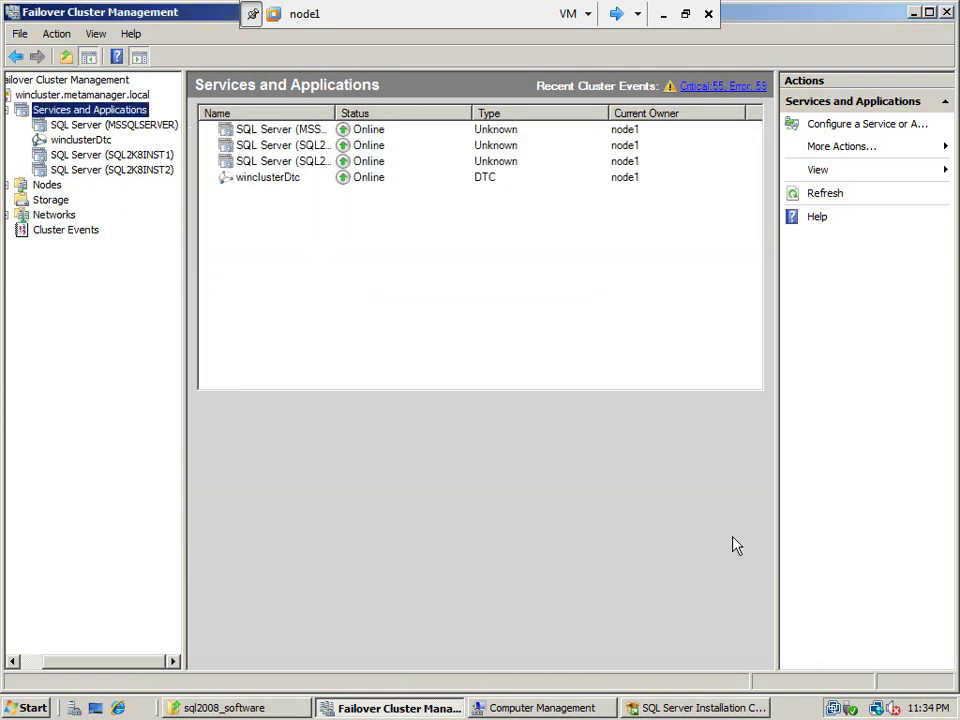
{"action": "left_click", "coordinate": [868, 149]}
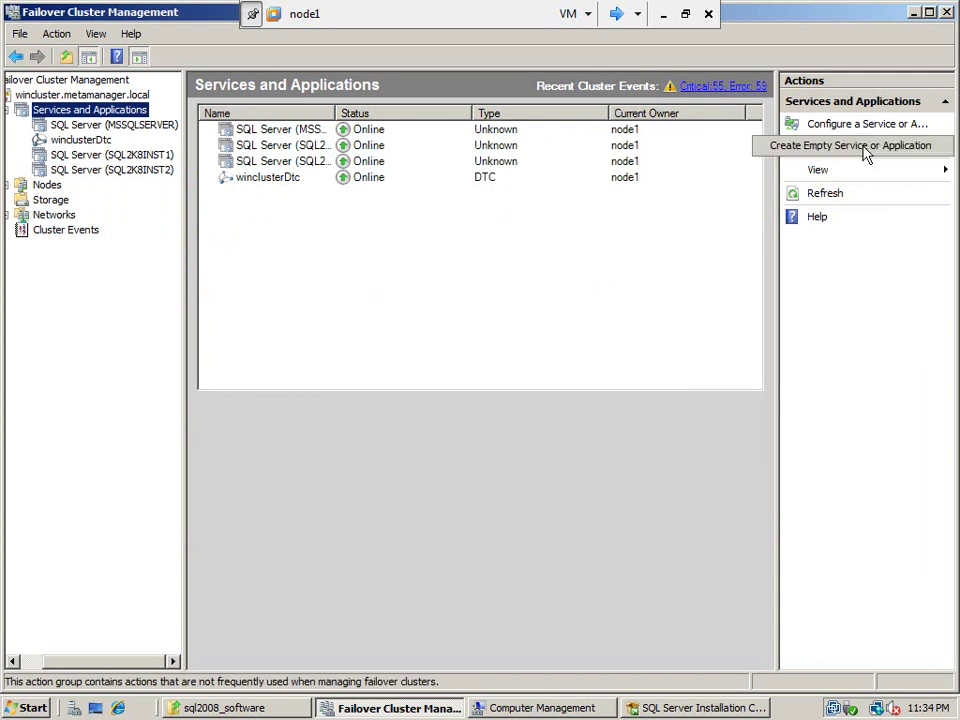
Create an empty service or application and rename it to 'SSIS Group' in its Properties
{"action": "left_click", "coordinate": [872, 155]}
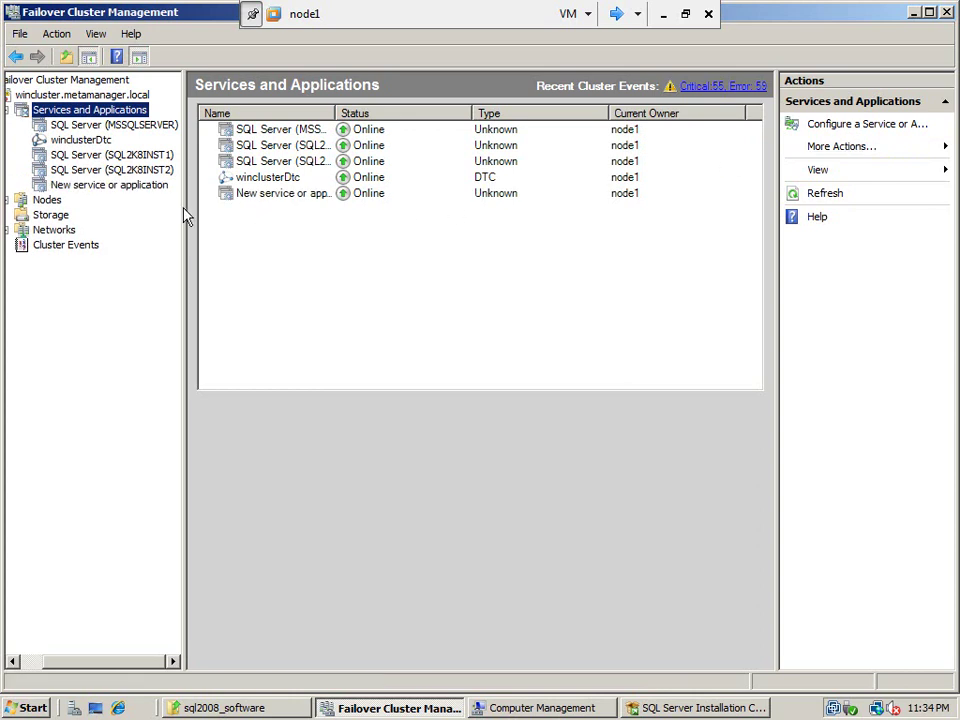
{"action": "left_click", "coordinate": [118, 190]}
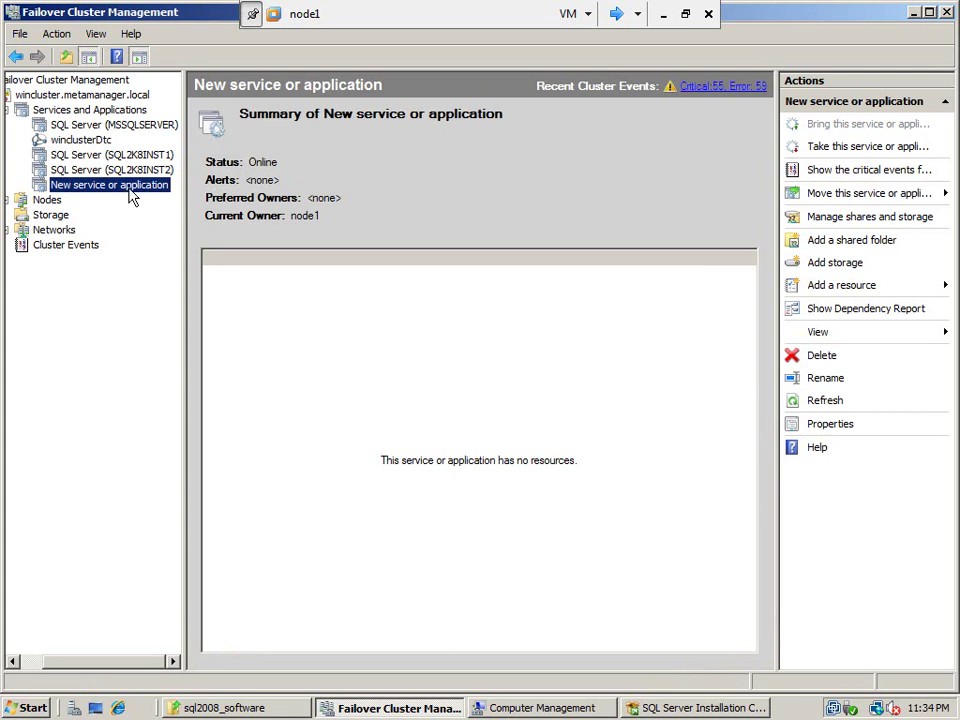
{"action": "right_click", "coordinate": [137, 197]}
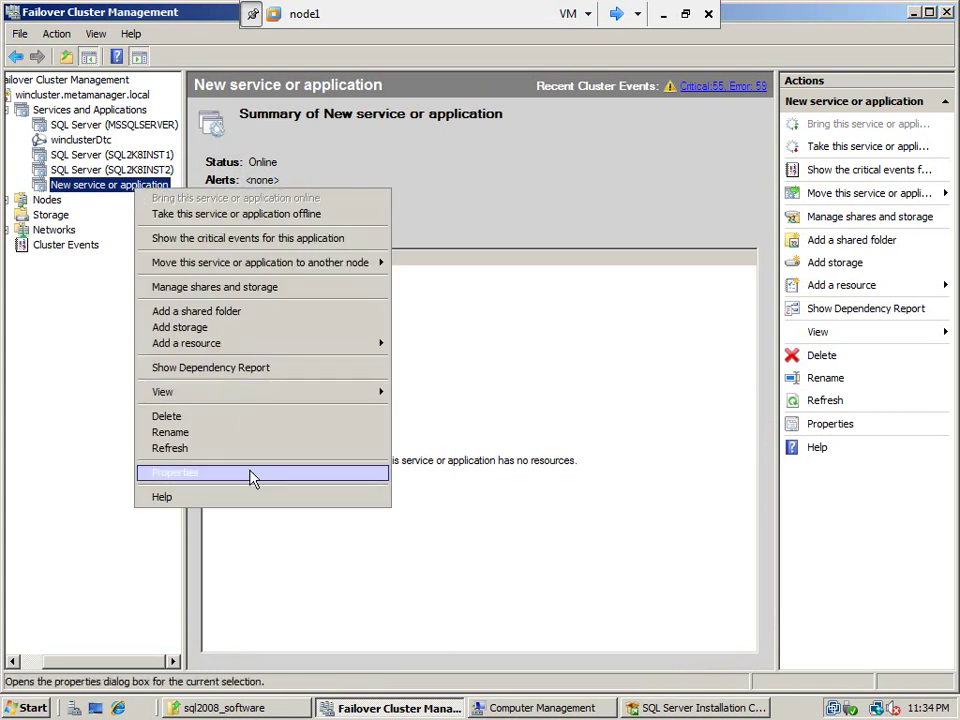
{"action": "left_click", "coordinate": [249, 472]}
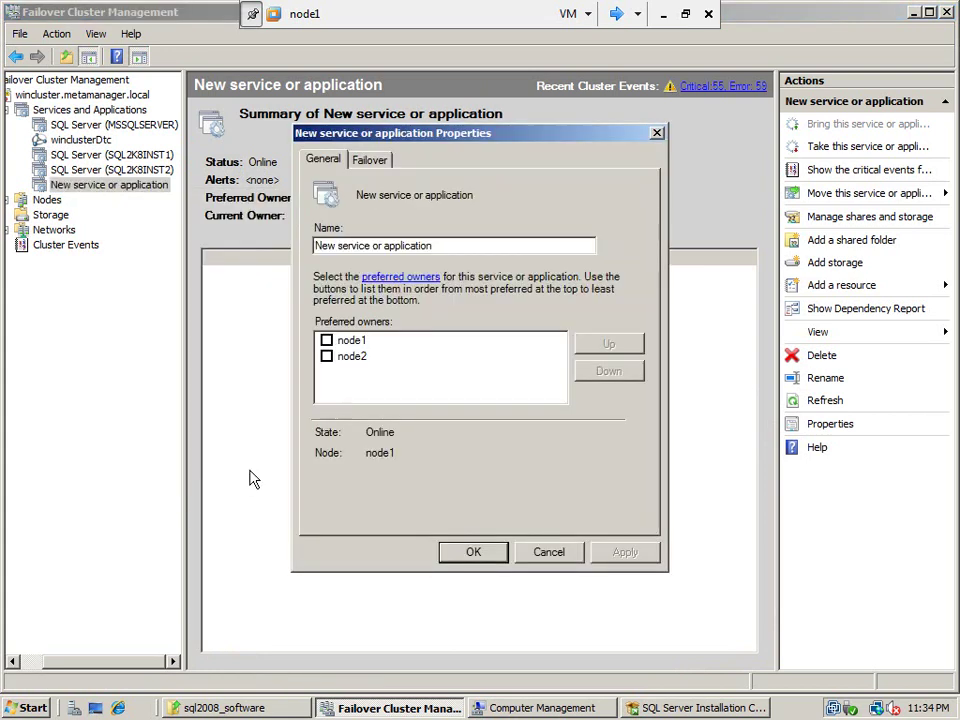
{"action": "left_click_drag", "start_coordinate": [450, 246], "coordinate": [279, 233]}
{"action": "key", "text": "BackSpace"}
{"action": "type", "text": "SSIS"}
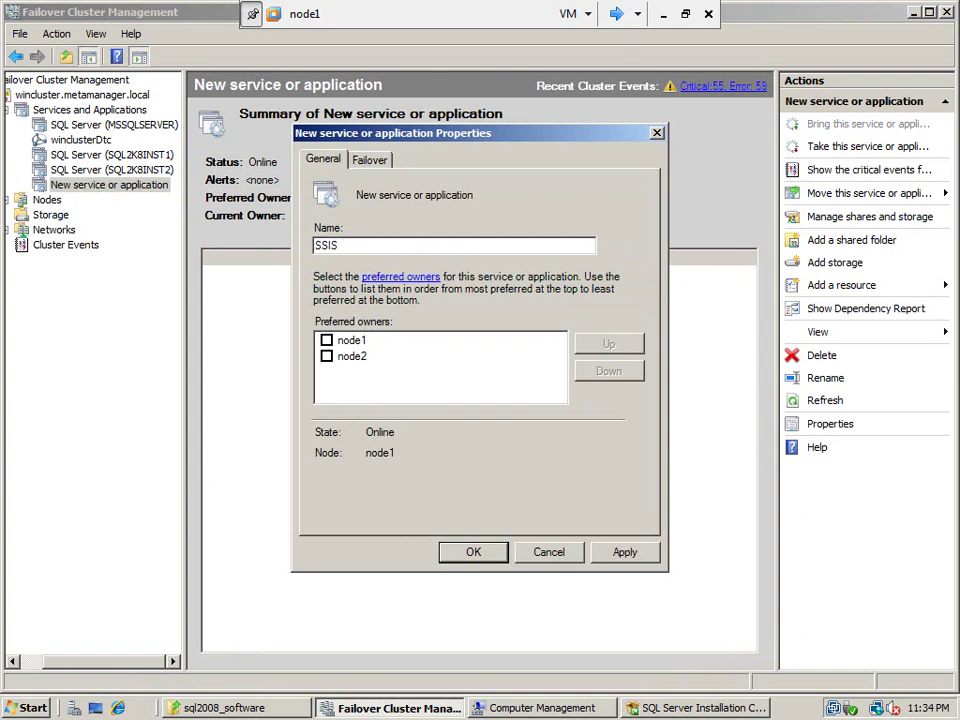
{"action": "type", "text": " Group"}
{"action": "left_click", "coordinate": [379, 168]}
{"action": "left_click", "coordinate": [329, 163]}
{"action": "left_click", "coordinate": [466, 552]}
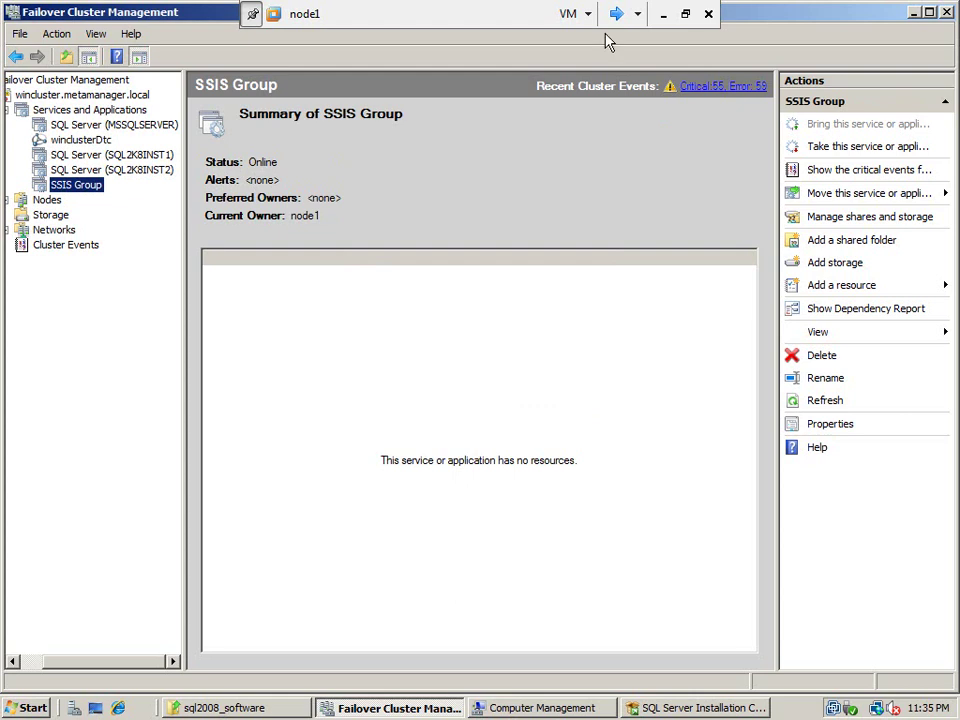
Launch the new SQL Server stand-alone installation on node1 and then on node2
{"action": "left_click", "coordinate": [645, 707]}
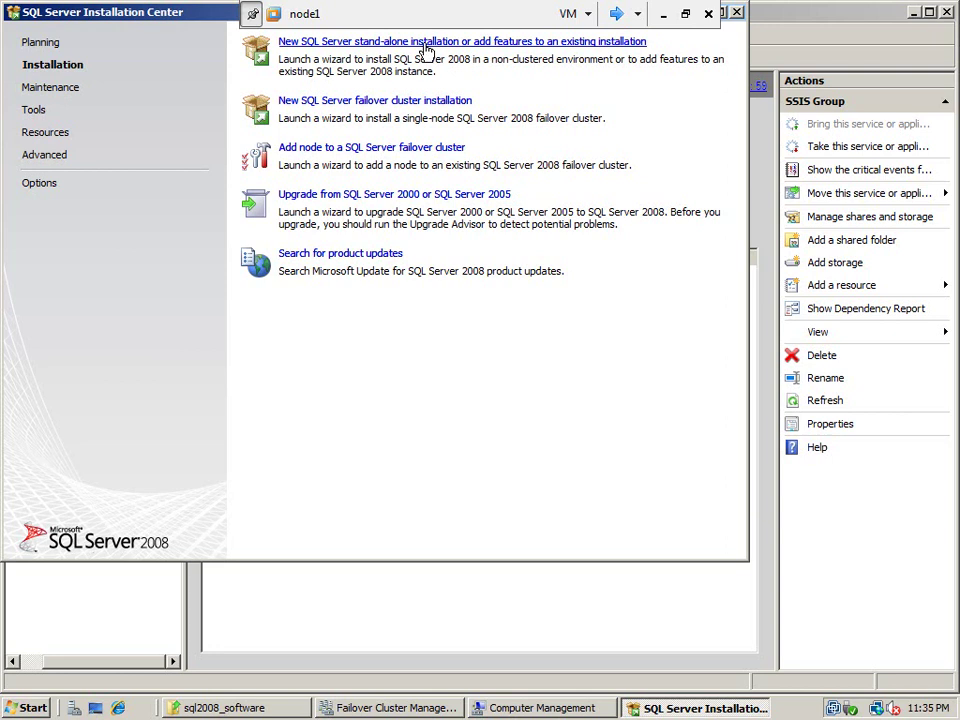
{"action": "left_click", "coordinate": [424, 44]}
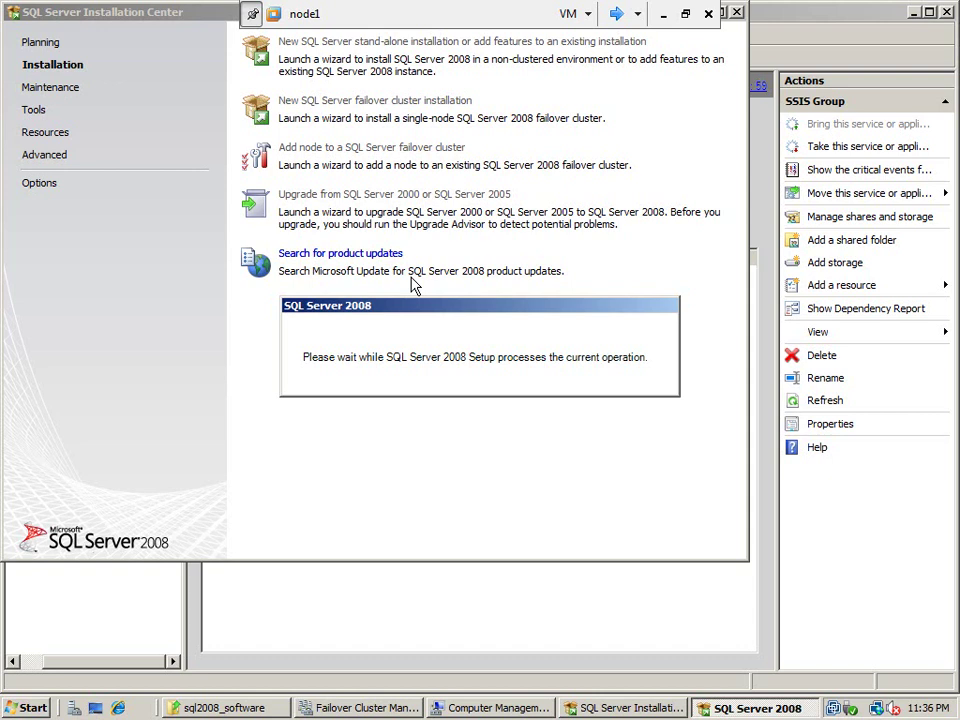
{"action": "left_click", "coordinate": [619, 16]}
{"action": "left_click", "coordinate": [619, 16]}
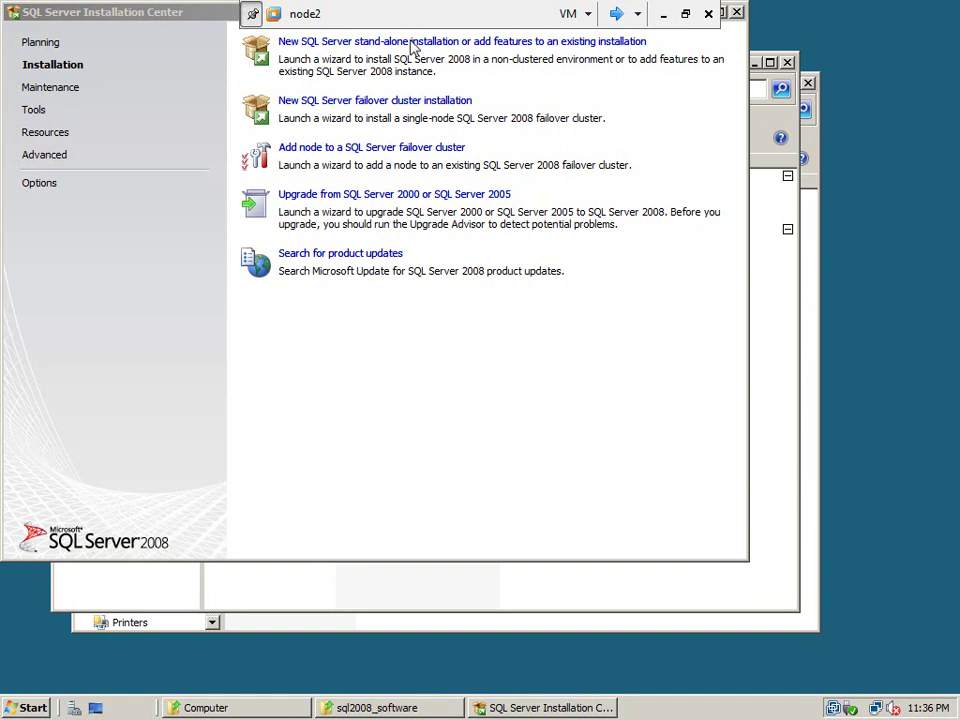
{"action": "left_click", "coordinate": [410, 42]}
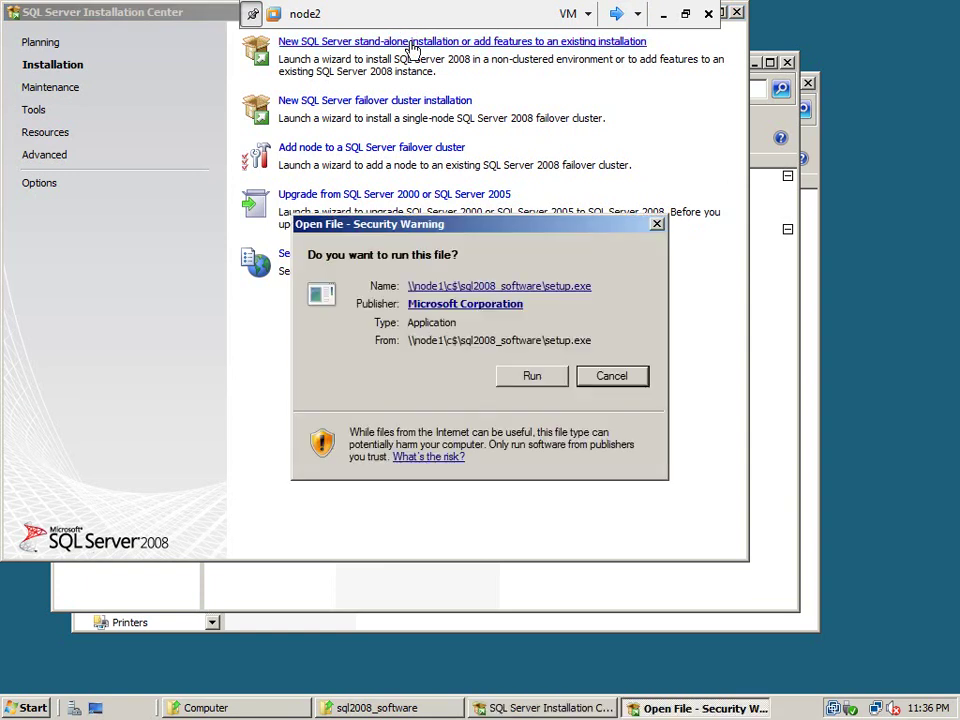
Allow setup.exe to run and accept node1's passed setup support rules
{"action": "left_click", "coordinate": [531, 377]}
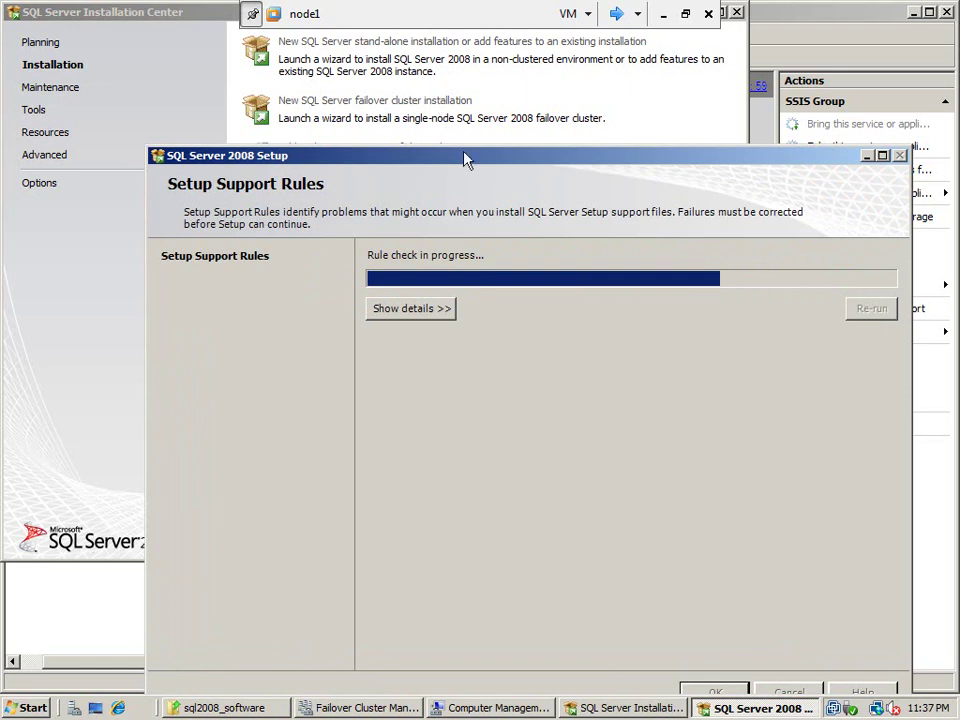
{"action": "left_click_drag", "start_coordinate": [466, 158], "coordinate": [392, 90]}
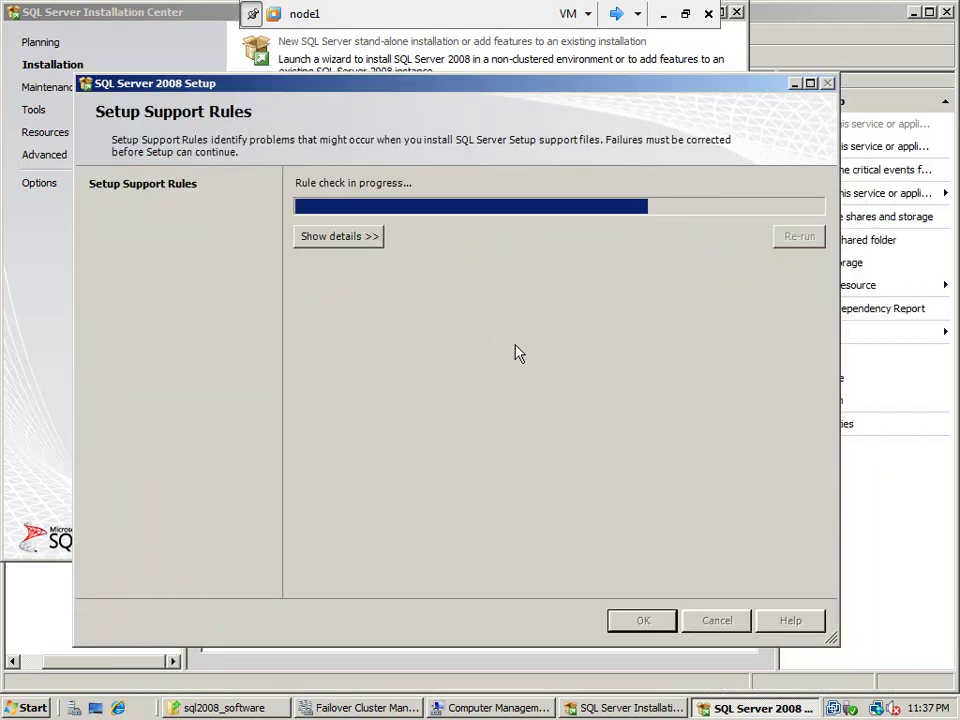
{"action": "left_click", "coordinate": [619, 15]}
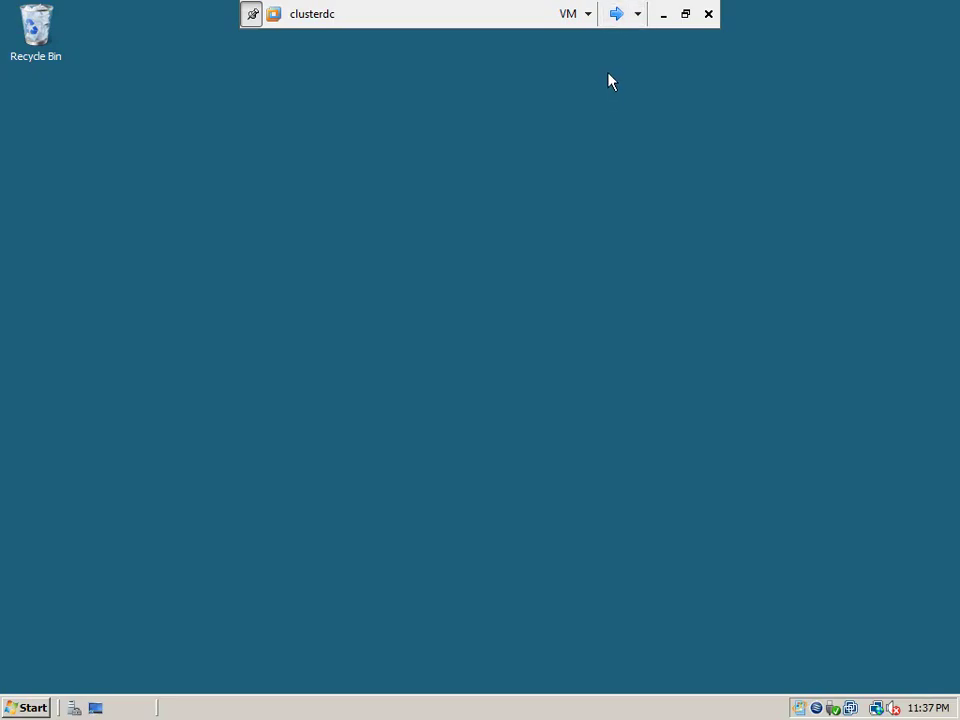
{"action": "left_click", "coordinate": [619, 18]}
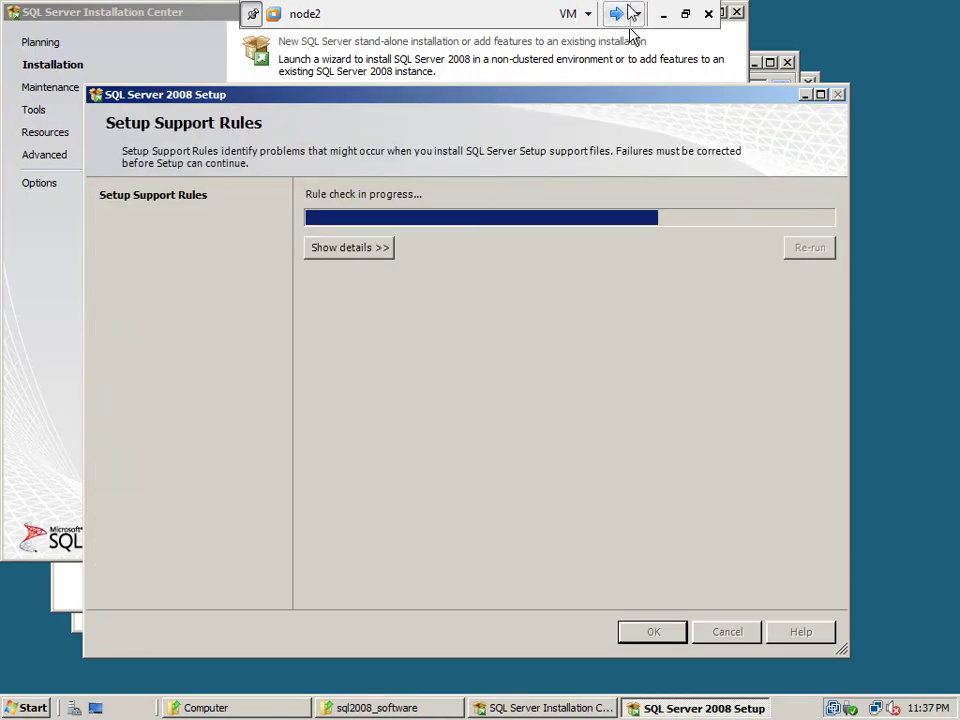
{"action": "left_click", "coordinate": [617, 16]}
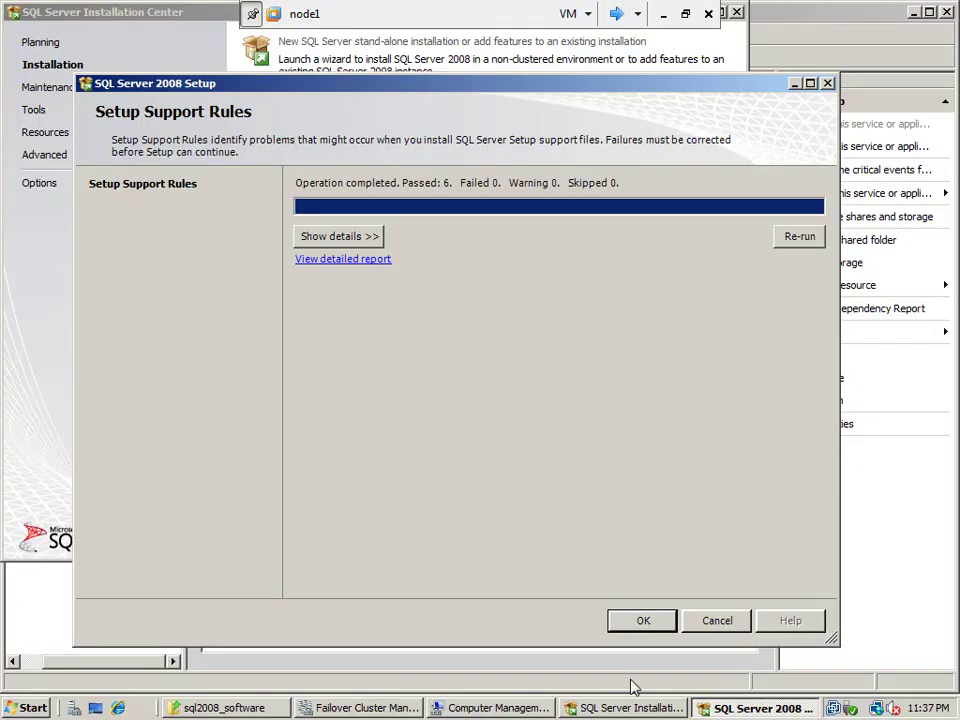
{"action": "left_click", "coordinate": [643, 622]}
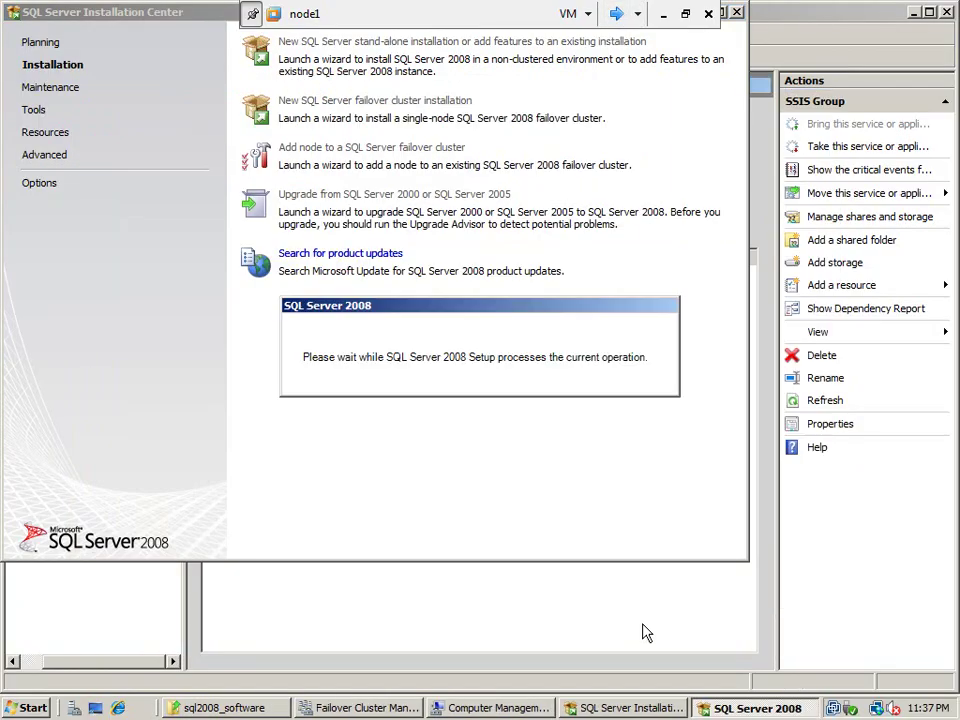
Accept node2's passed setup support rules (6 passed, 0 failed), then return to node1
{"action": "left_click", "coordinate": [618, 16]}
{"action": "left_click", "coordinate": [618, 16]}
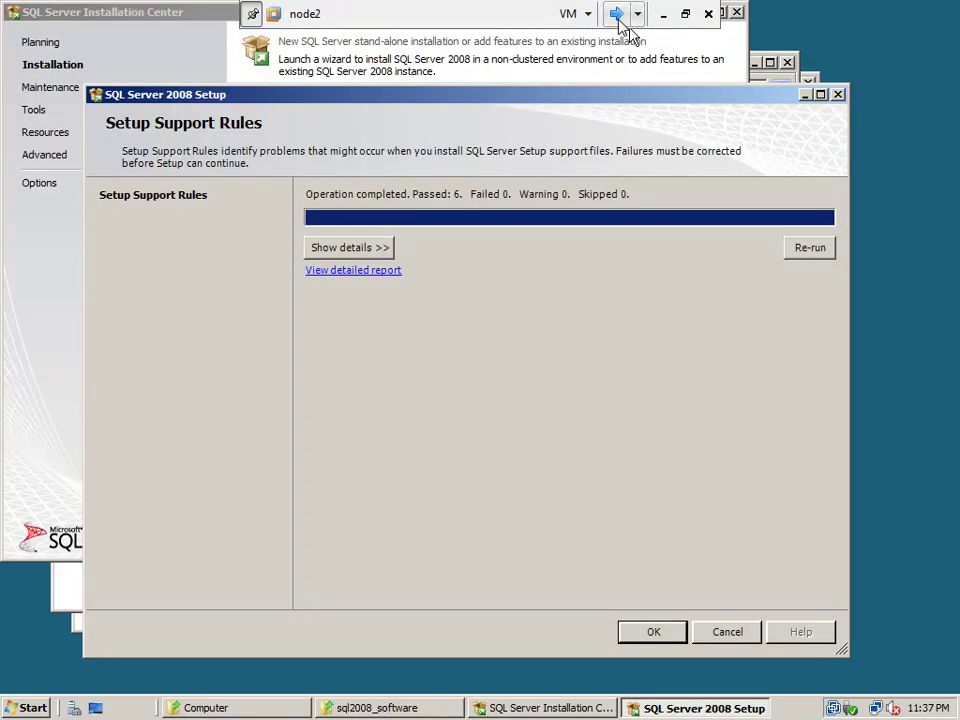
{"action": "left_click", "coordinate": [650, 634]}
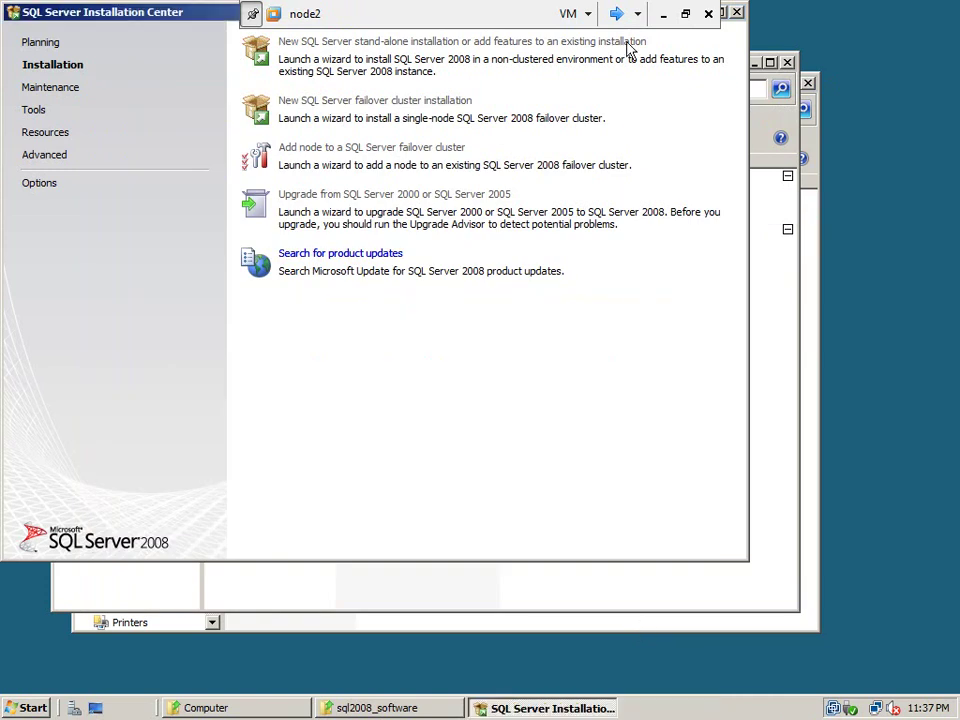
{"action": "left_click", "coordinate": [616, 14]}
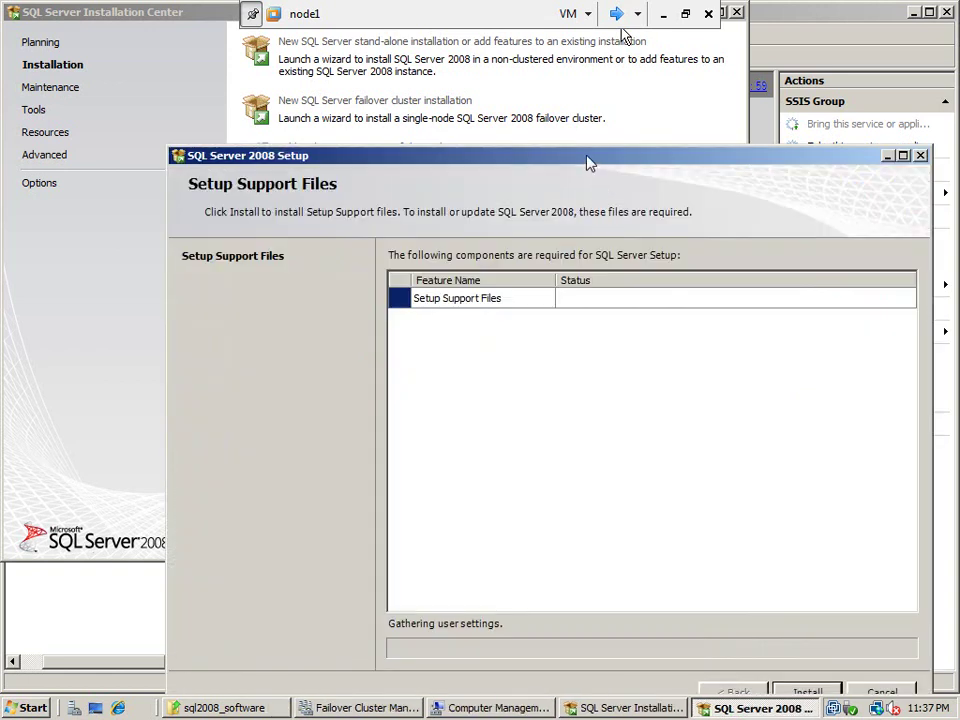
Install the setup support files on node1 and node2, then return to node1
{"action": "left_click_drag", "start_coordinate": [558, 163], "coordinate": [496, 101]}
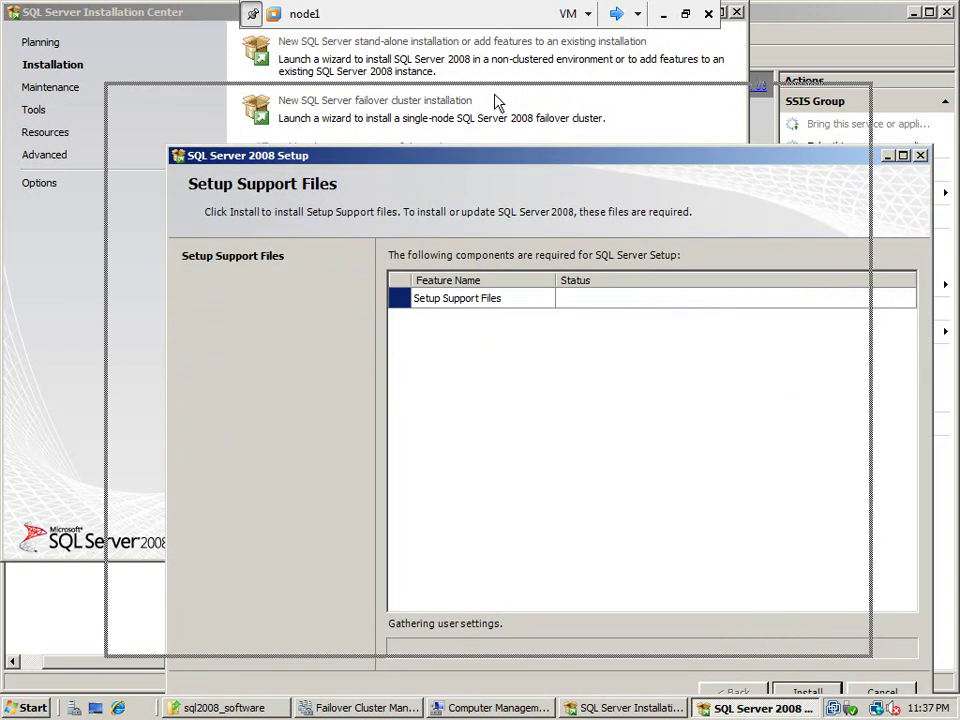
{"action": "left_click", "coordinate": [741, 631]}
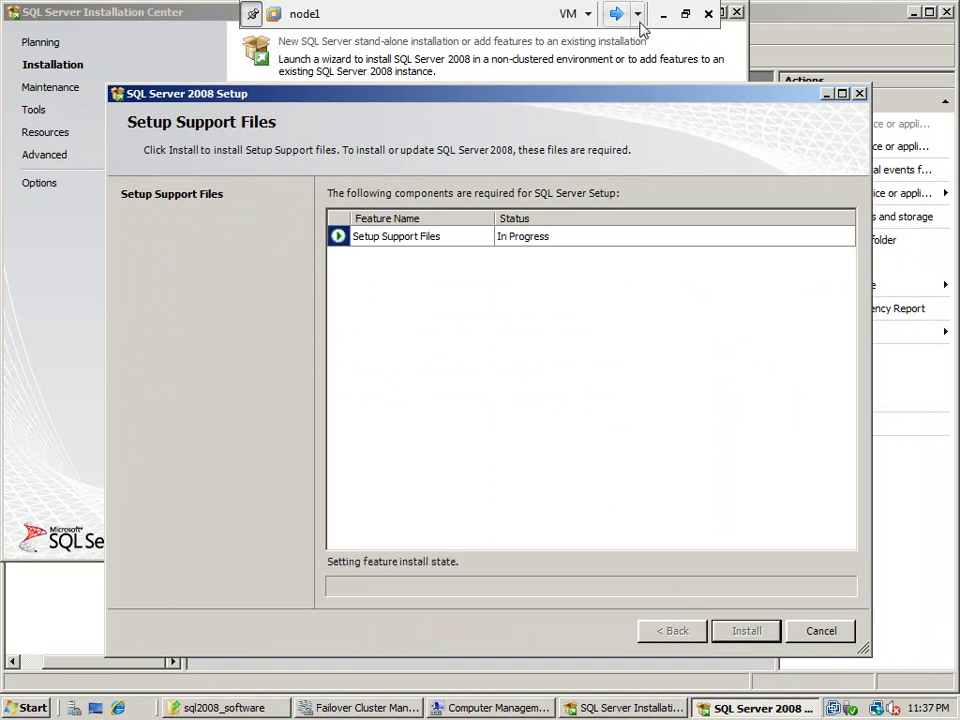
{"action": "left_click", "coordinate": [637, 15]}
{"action": "left_click", "coordinate": [593, 84]}
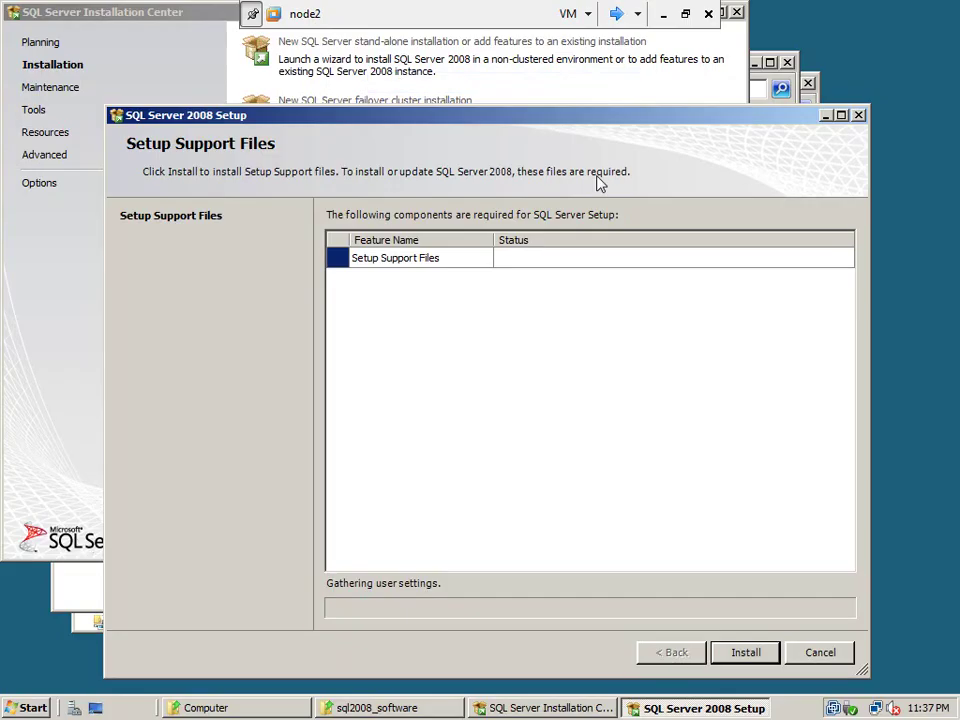
{"action": "left_click", "coordinate": [746, 659]}
{"action": "left_click_drag", "start_coordinate": [508, 117], "coordinate": [481, 70]}
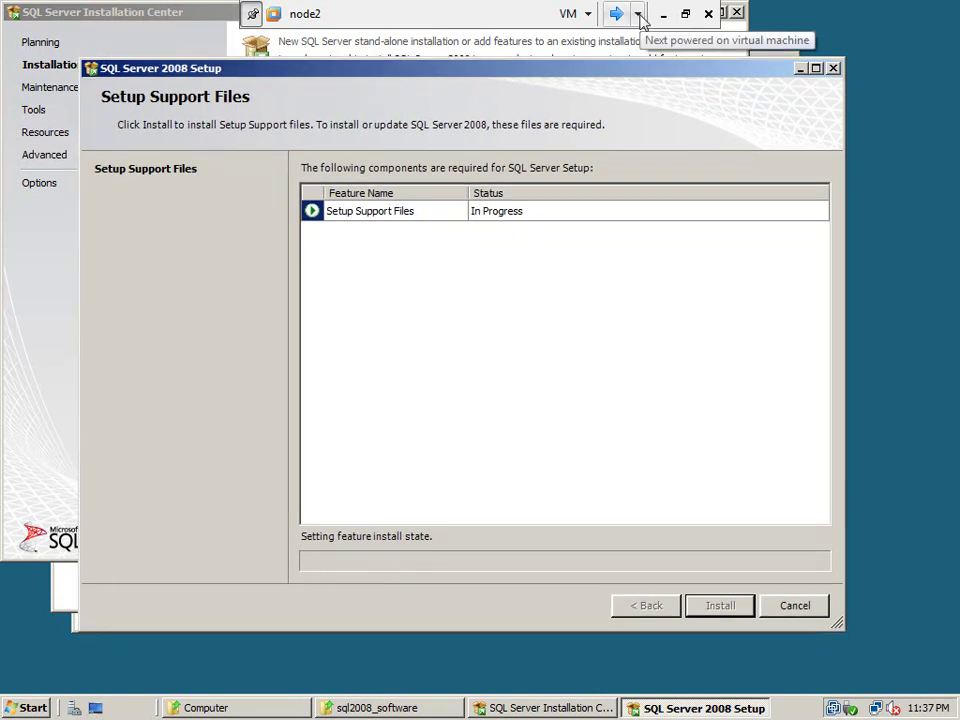
{"action": "left_click", "coordinate": [637, 14]}
{"action": "left_click", "coordinate": [621, 45]}
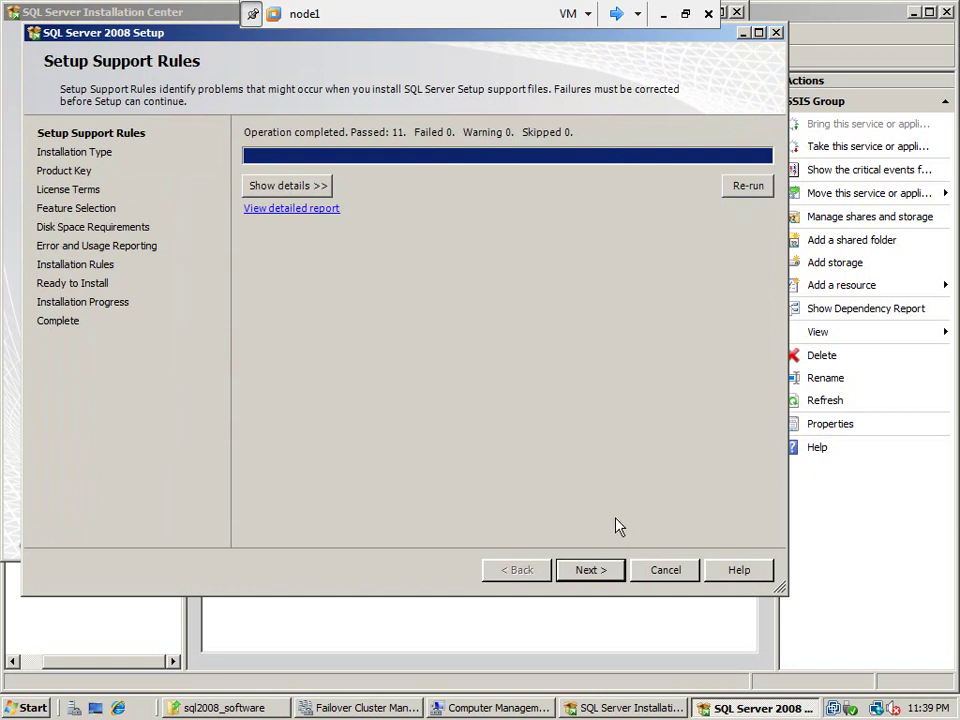
Choose a new Enterprise Evaluation installation, accept the licence terms, and select only Integration Services
{"action": "left_click", "coordinate": [590, 570]}
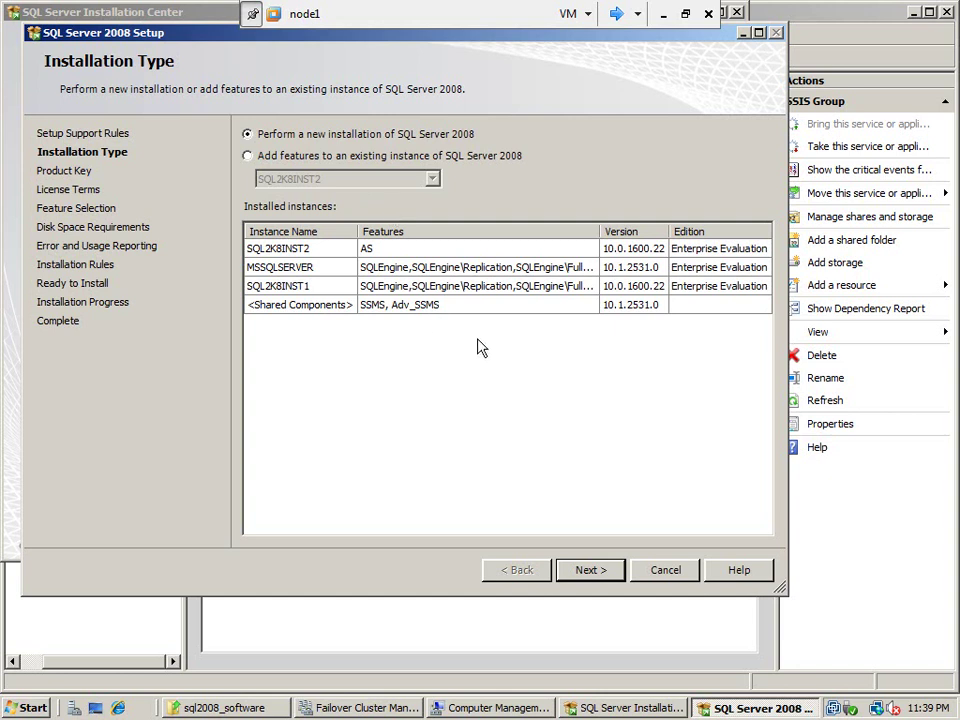
{"action": "left_click", "coordinate": [605, 577]}
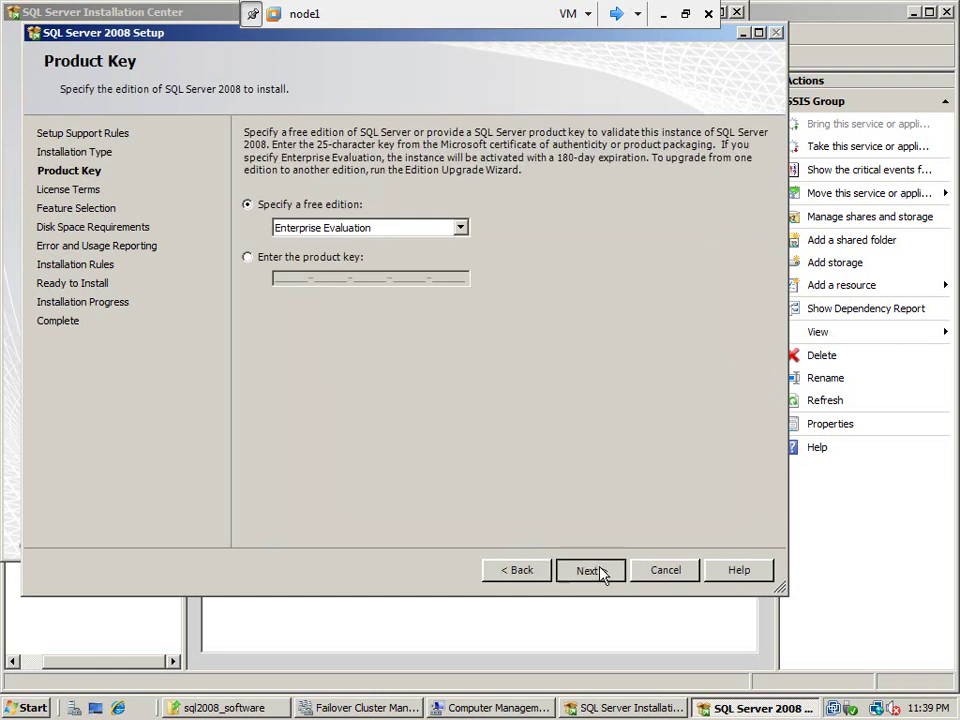
{"action": "left_click", "coordinate": [601, 572]}
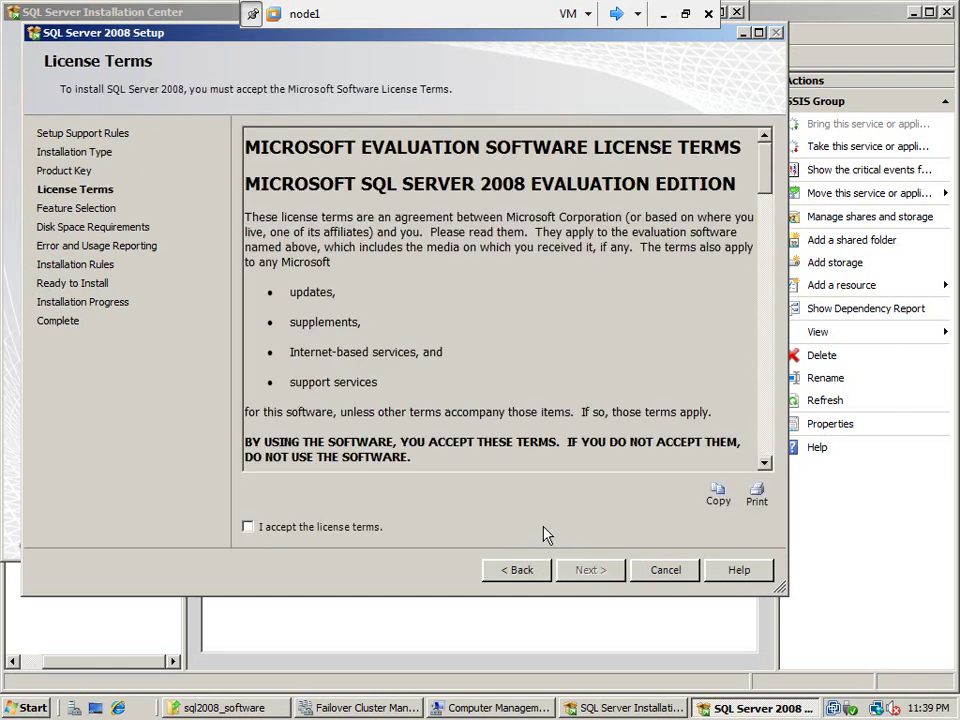
{"action": "left_click", "coordinate": [365, 530]}
{"action": "left_click", "coordinate": [594, 570]}
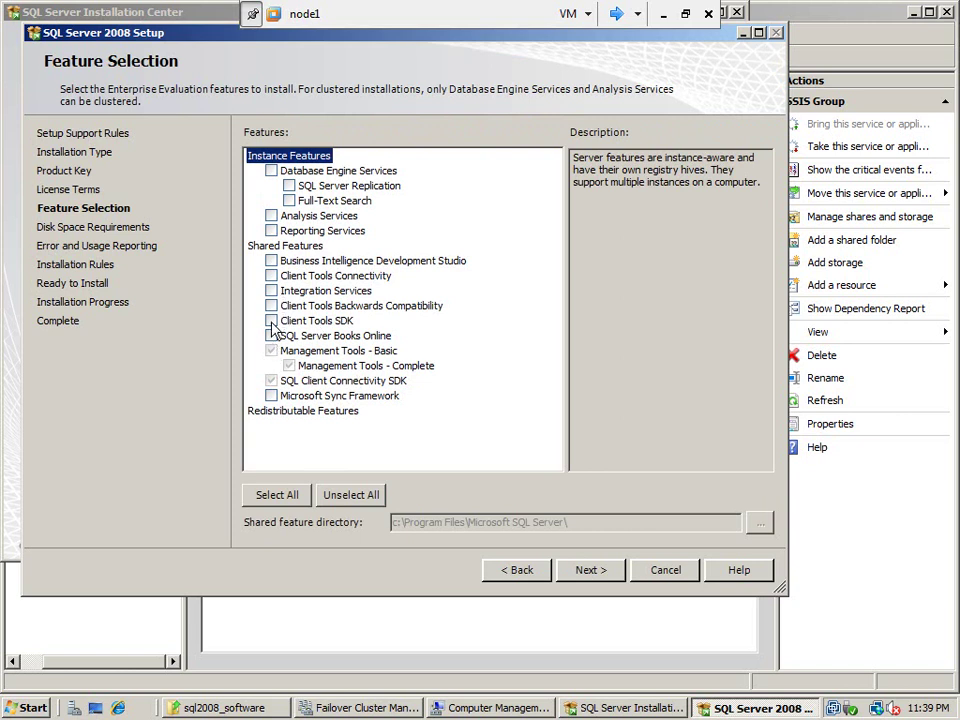
{"action": "left_click", "coordinate": [271, 291]}
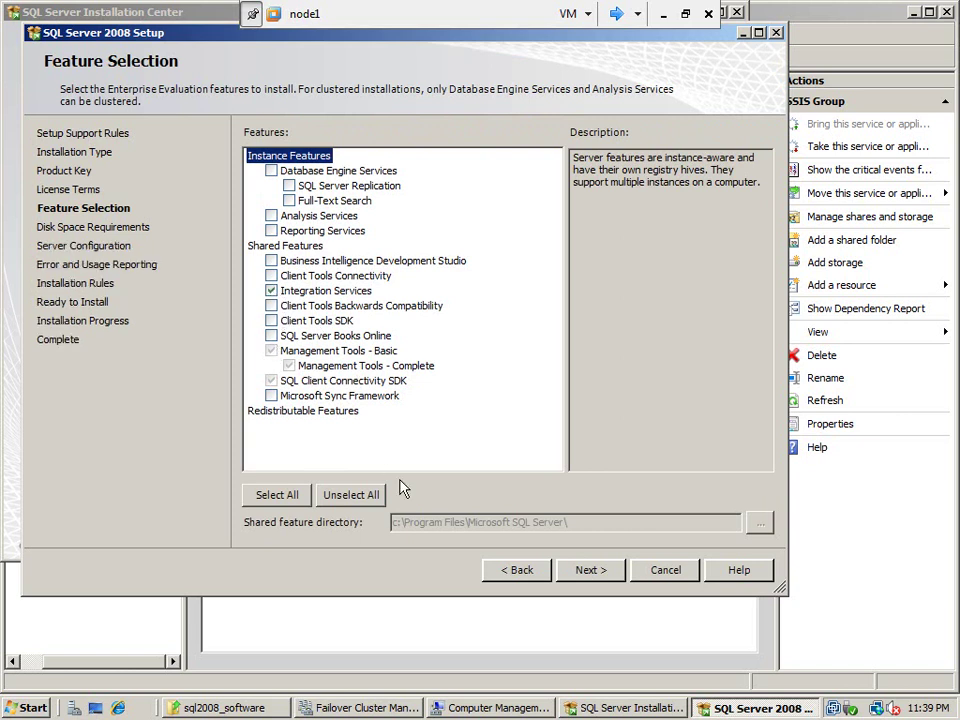
{"action": "left_click", "coordinate": [587, 573]}
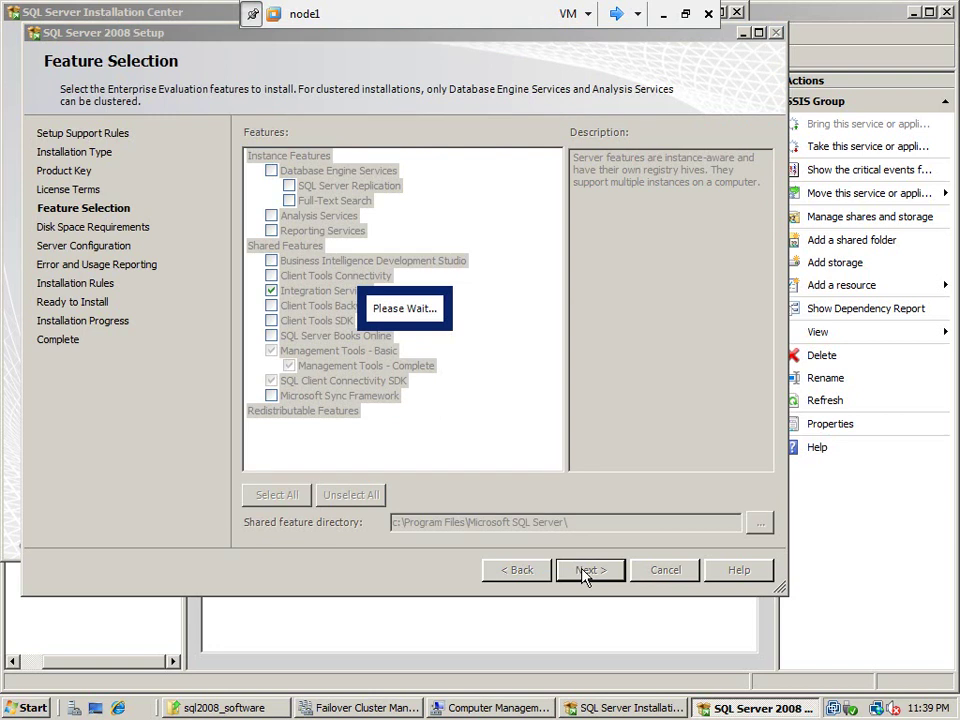
{"action": "left_click", "coordinate": [617, 14]}
On node2, pass the rules, keep Enterprise Evaluation, accept the licence and continue with Integration Services
{"action": "left_click", "coordinate": [617, 14]}
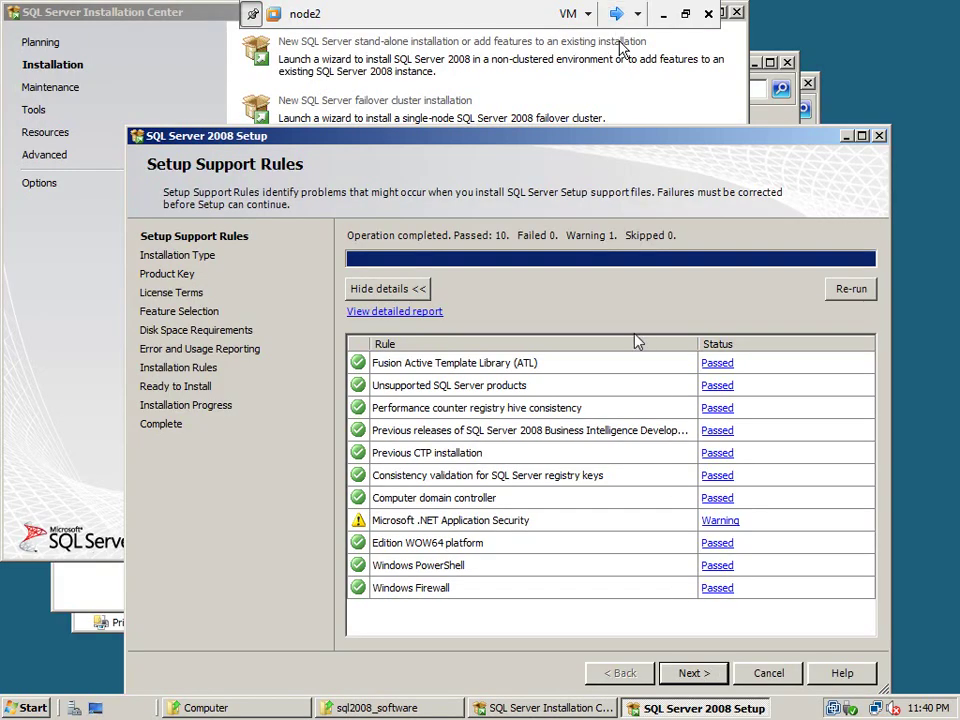
{"action": "left_click_drag", "start_coordinate": [531, 142], "coordinate": [492, 87]}
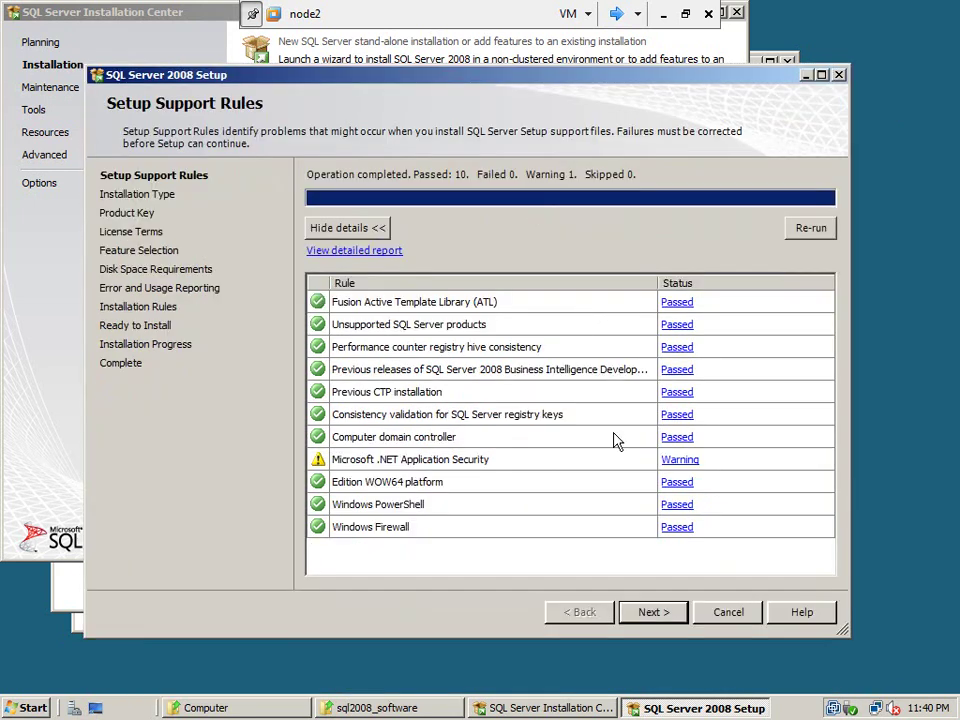
{"action": "left_click", "coordinate": [657, 613]}
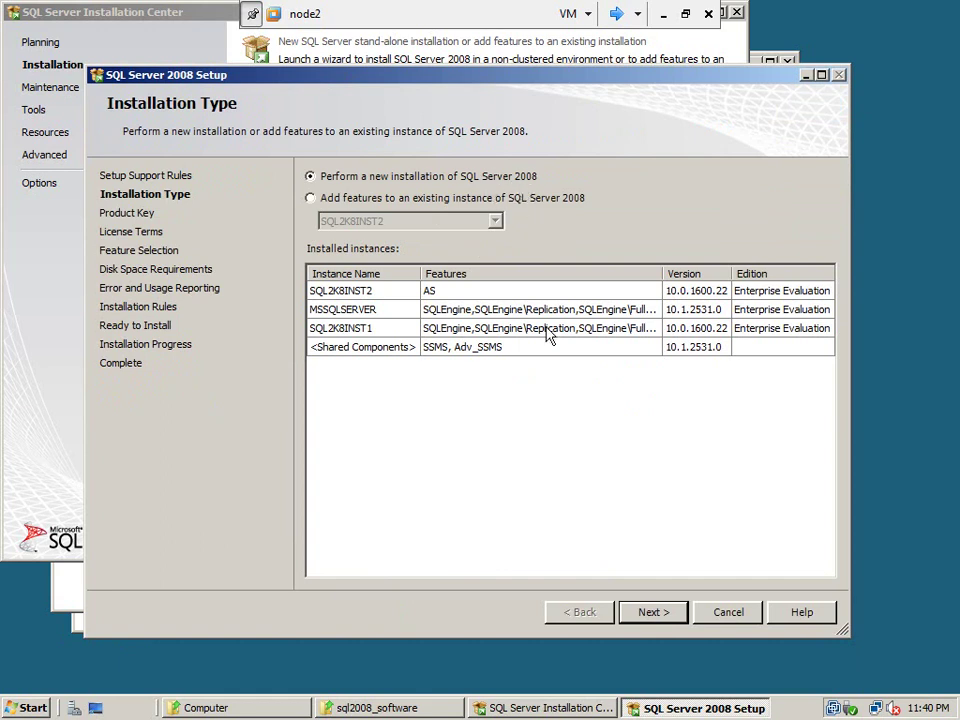
{"action": "left_click", "coordinate": [665, 612]}
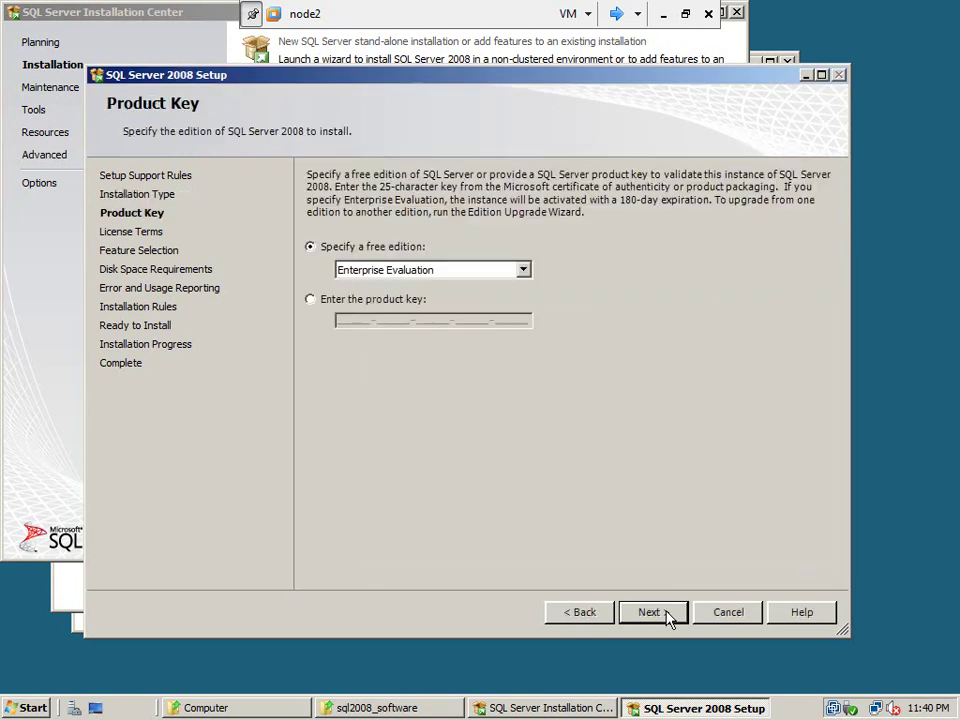
{"action": "left_click", "coordinate": [655, 615]}
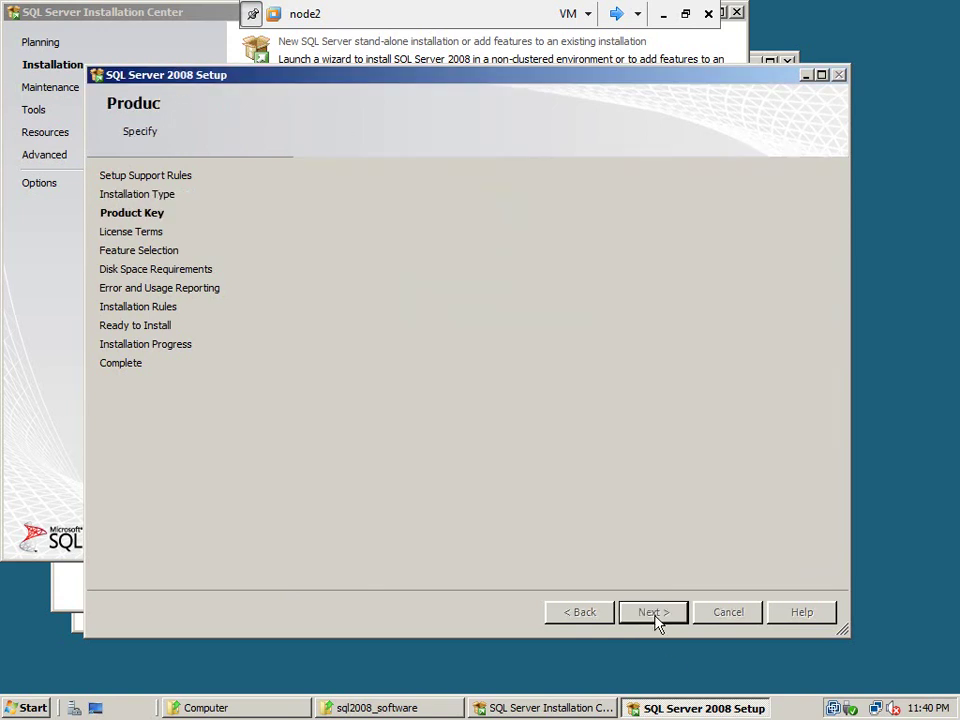
{"action": "left_click", "coordinate": [386, 570]}
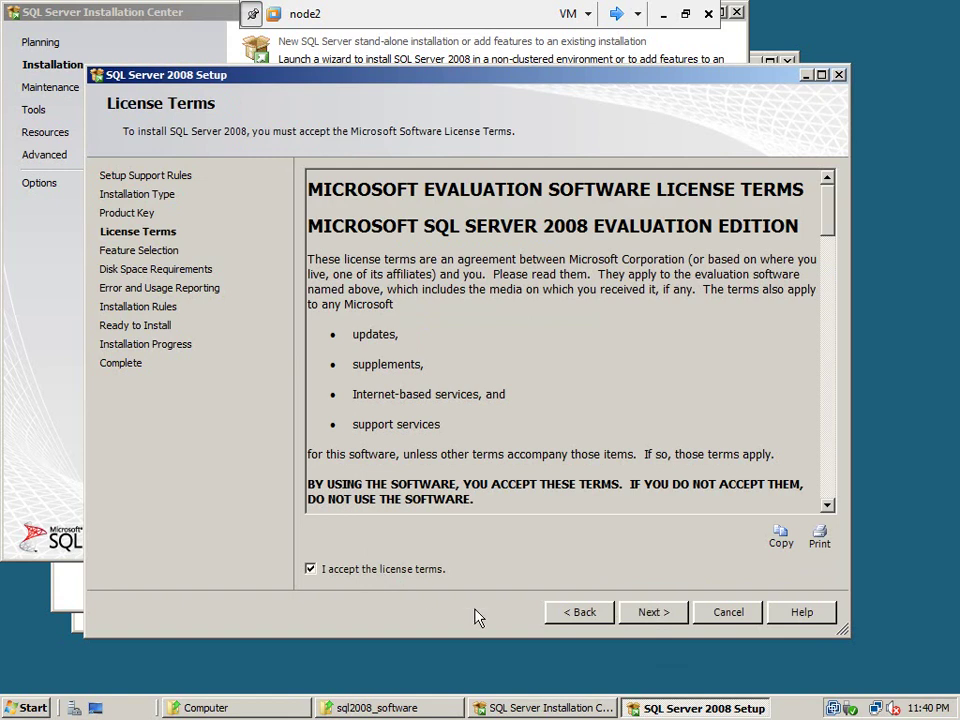
{"action": "left_click", "coordinate": [655, 613]}
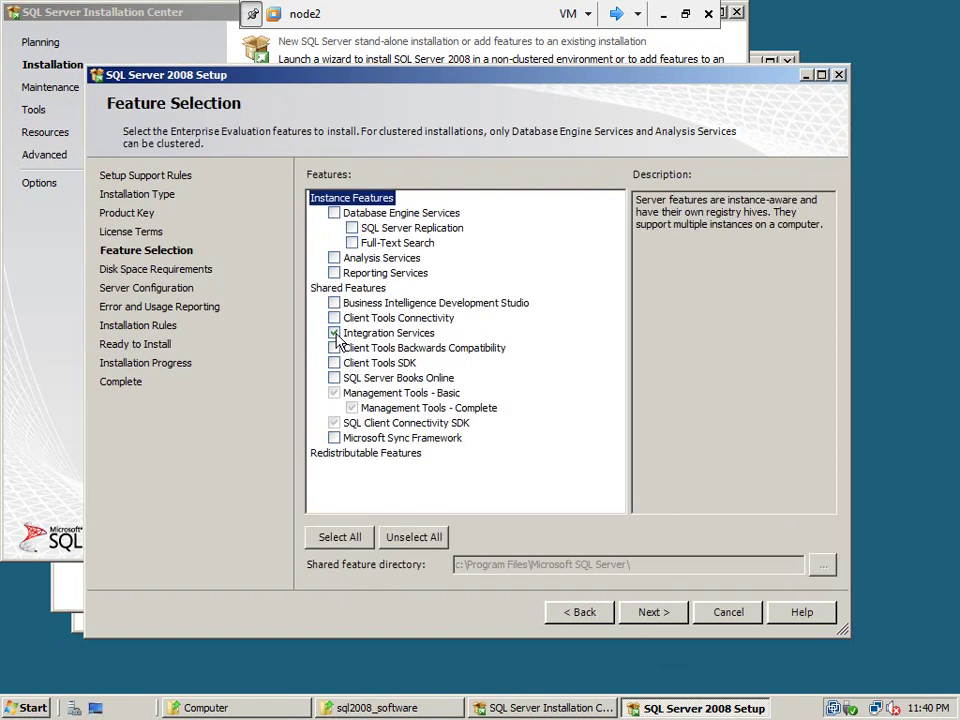
{"action": "left_click", "coordinate": [650, 614]}
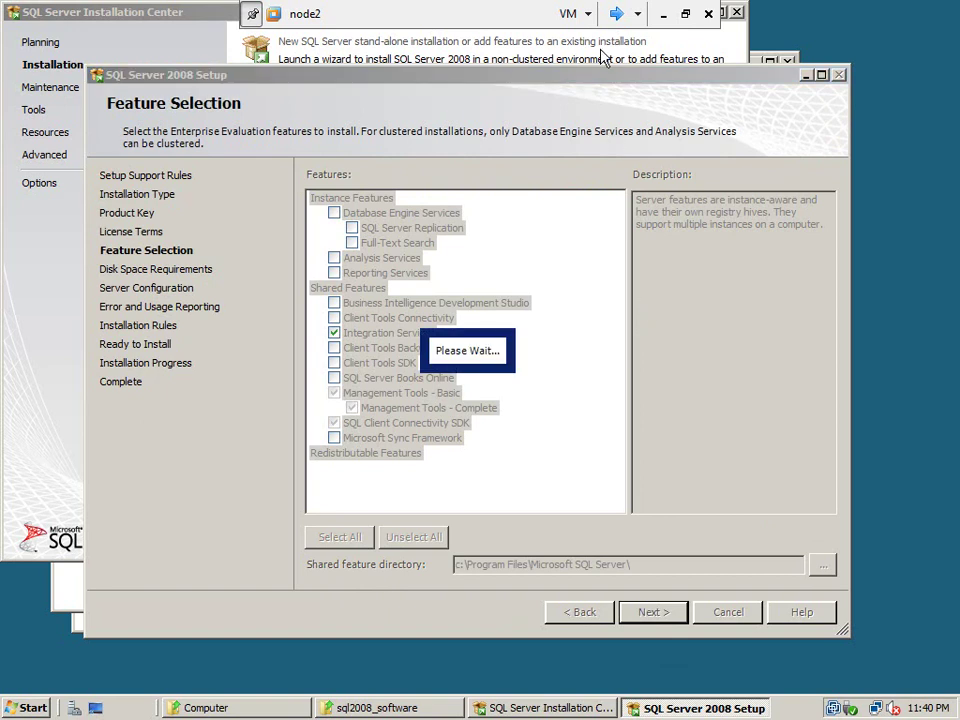
{"action": "left_click", "coordinate": [616, 13]}
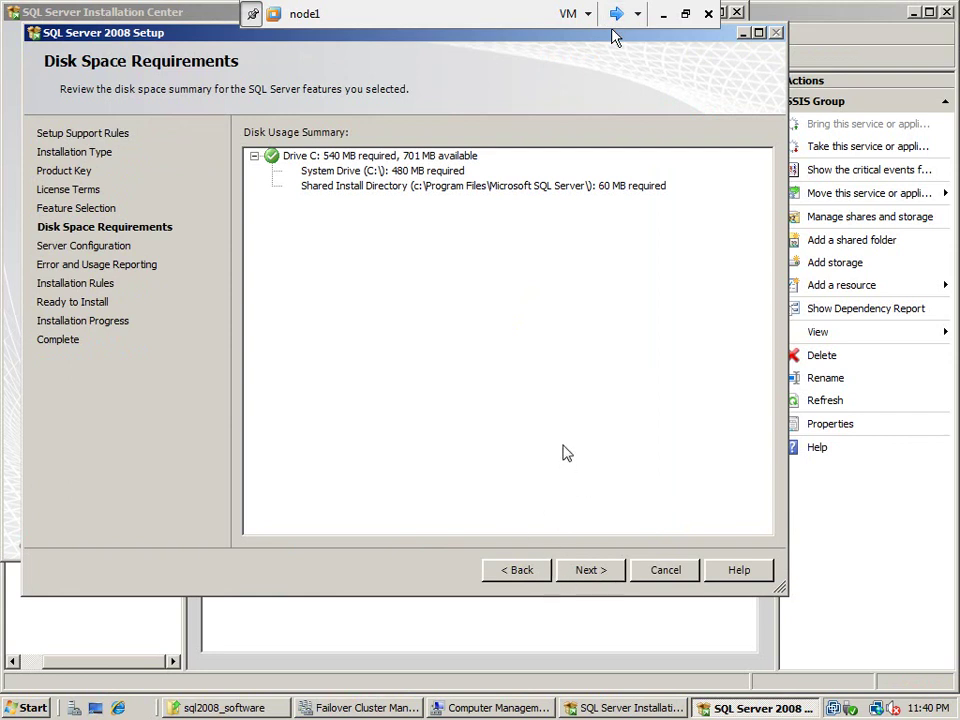
On node1, run all SQL Server services under the metamanager\cluadm domain account and its password
{"action": "left_click", "coordinate": [594, 575]}
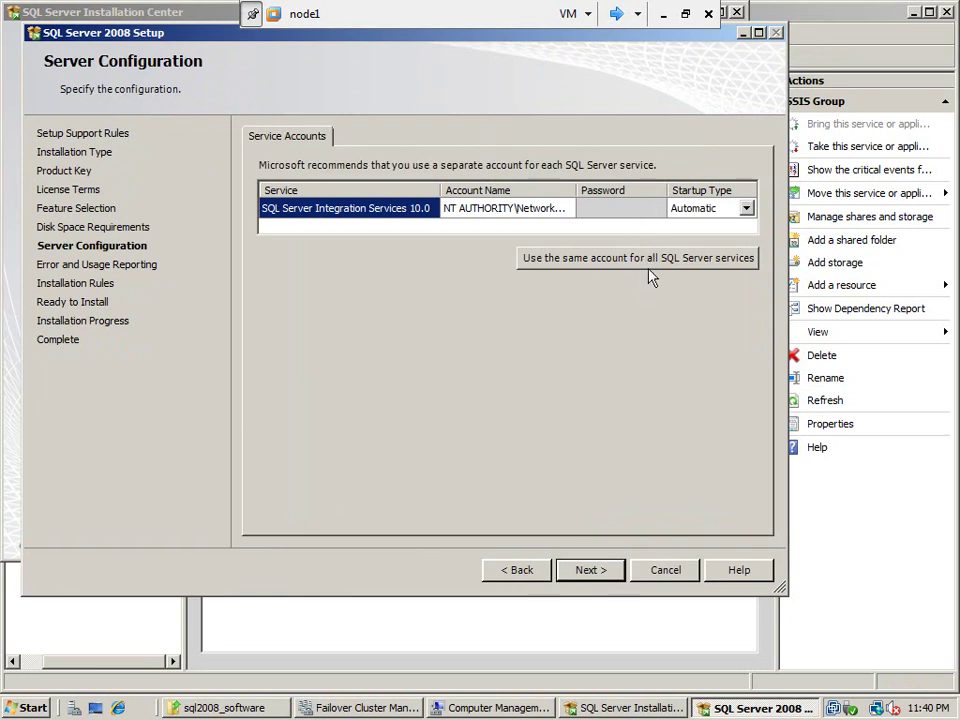
{"action": "left_click", "coordinate": [651, 266]}
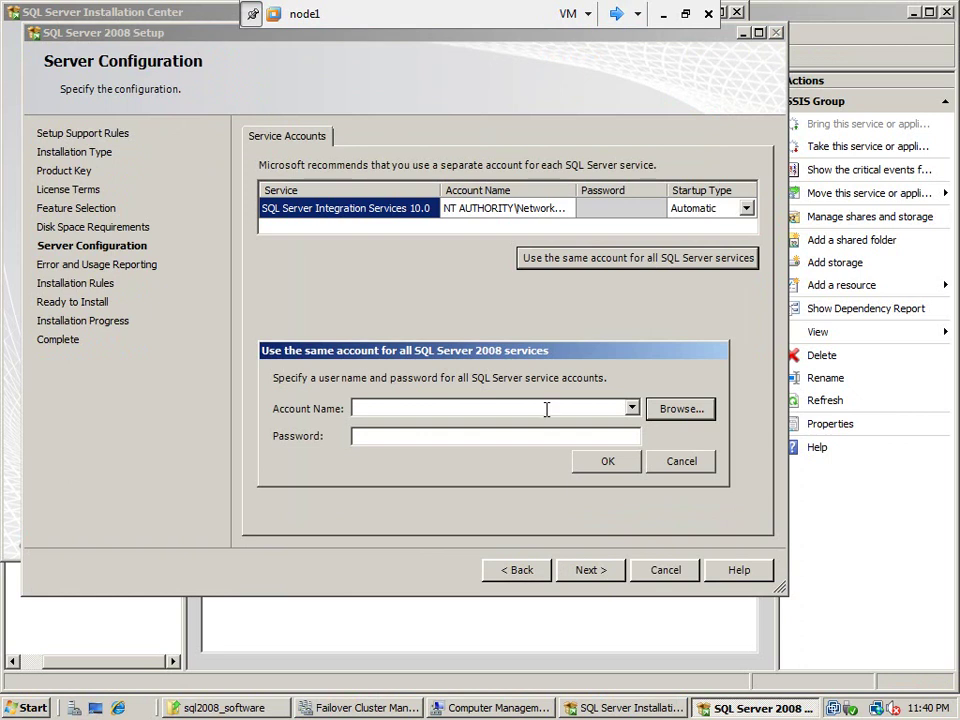
{"action": "type", "text": "meta"}
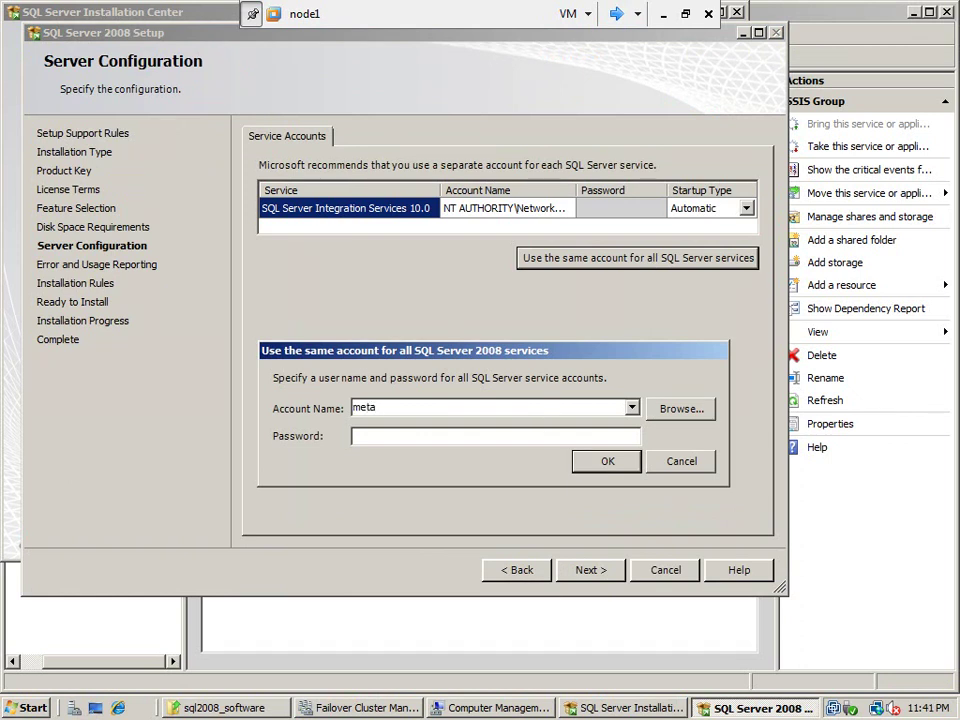
{"action": "type", "text": "manager\\cluadm"}
{"action": "key", "text": "Tab"}
{"action": "type", "text": "*********"}
{"action": "left_click", "coordinate": [631, 461]}
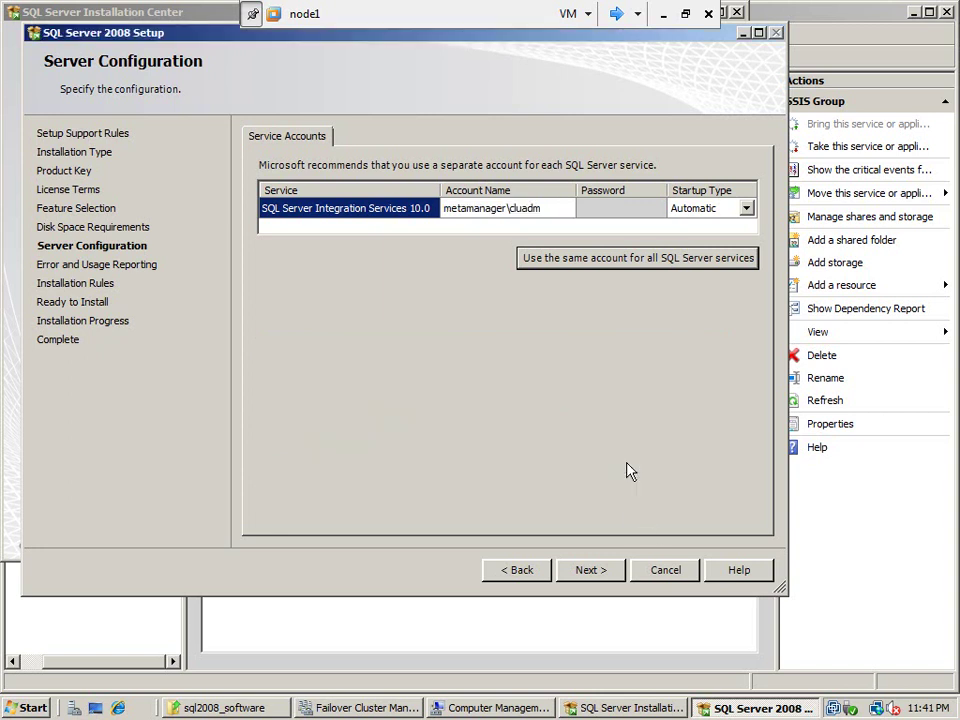
Pass error reporting and installation rules, then start installing Integration Services on node1
{"action": "left_click", "coordinate": [590, 578]}
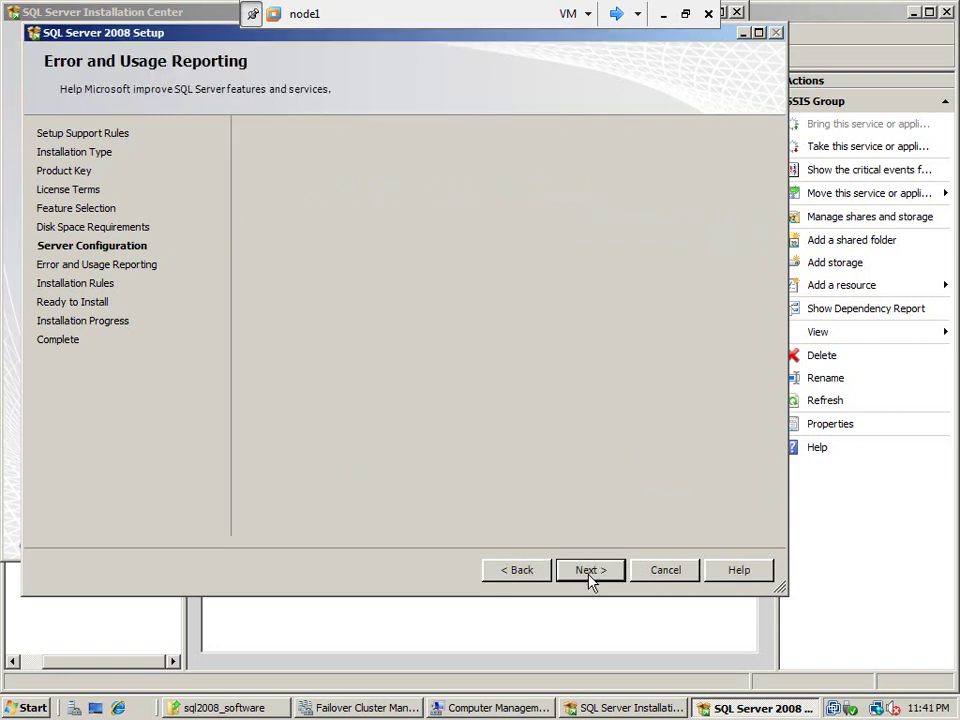
{"action": "left_click", "coordinate": [590, 578]}
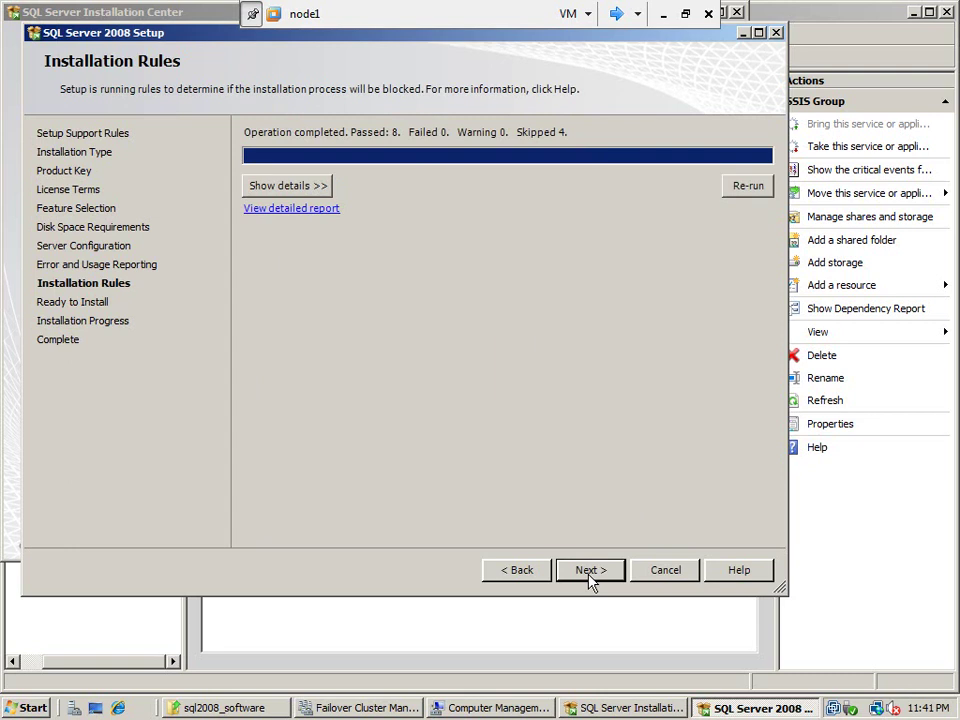
{"action": "left_click", "coordinate": [590, 578]}
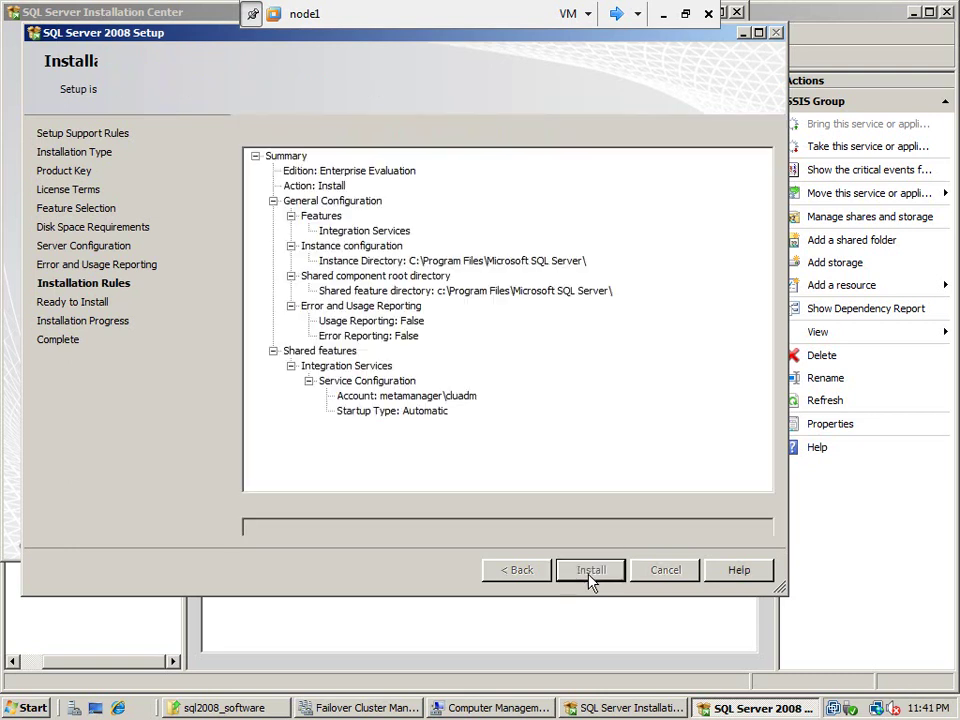
{"action": "left_click", "coordinate": [590, 578]}
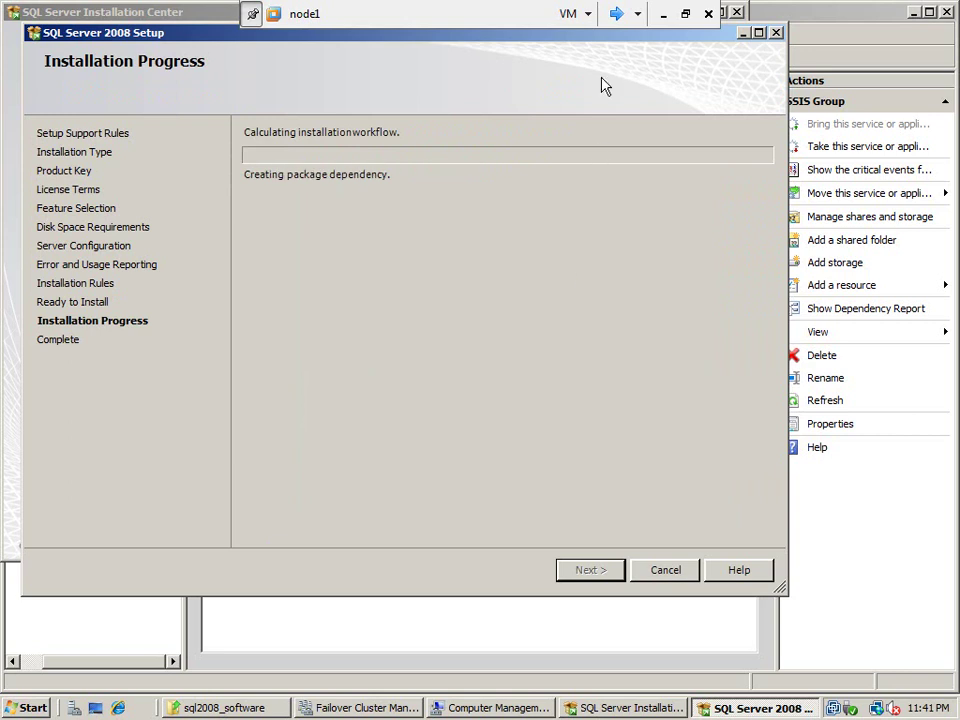
{"action": "left_click", "coordinate": [617, 16]}
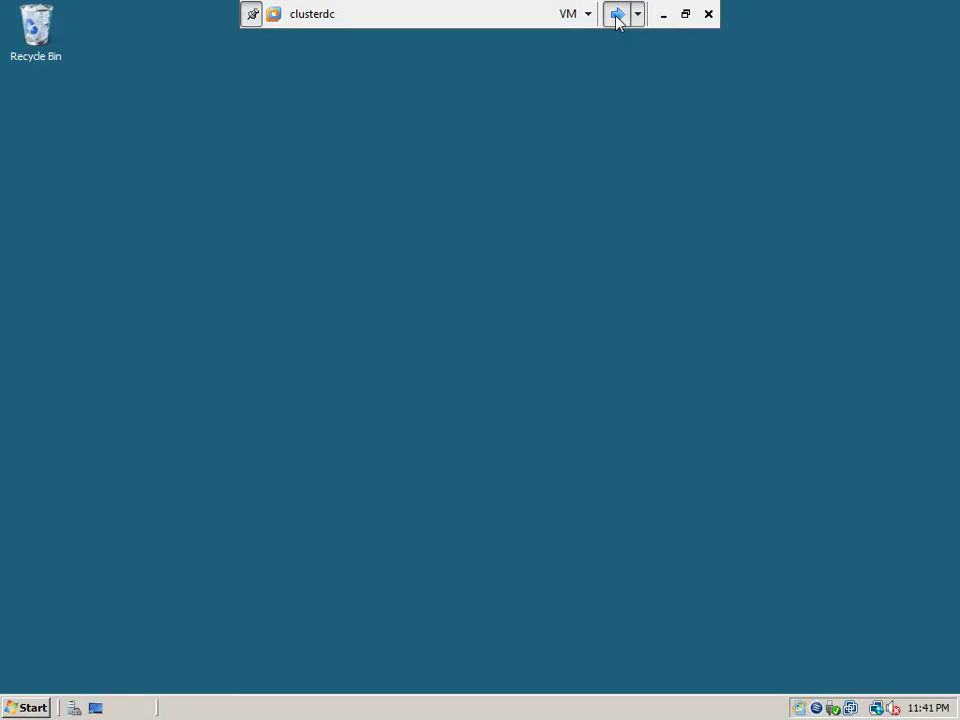
On node2, run all SQL Server services under the metamanager\cluadm domain account and its password
{"action": "left_click", "coordinate": [617, 16]}
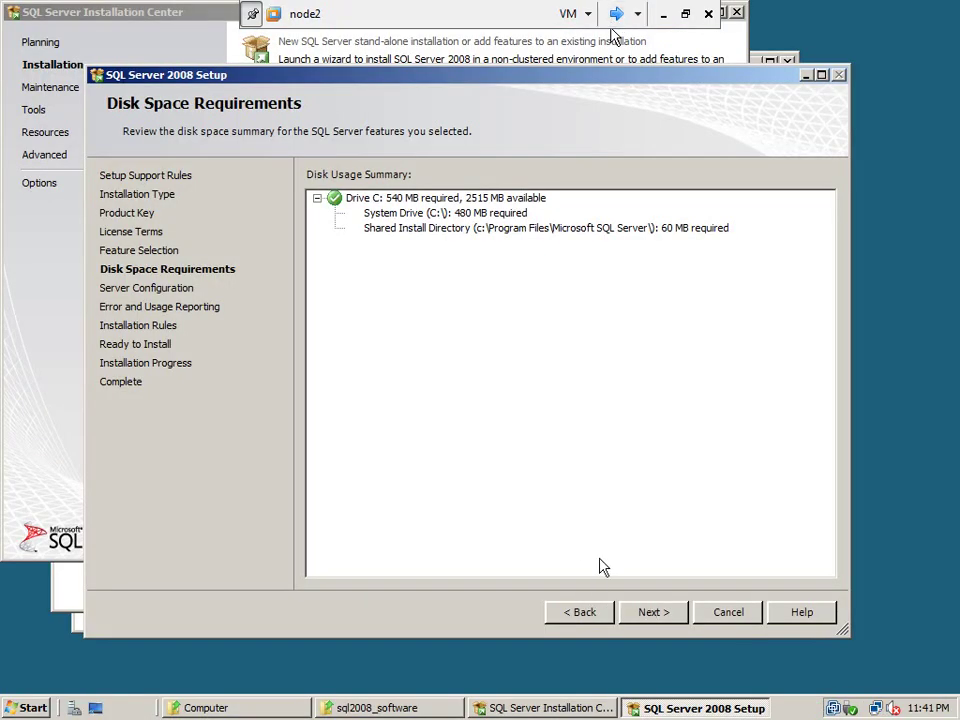
{"action": "left_click", "coordinate": [657, 614]}
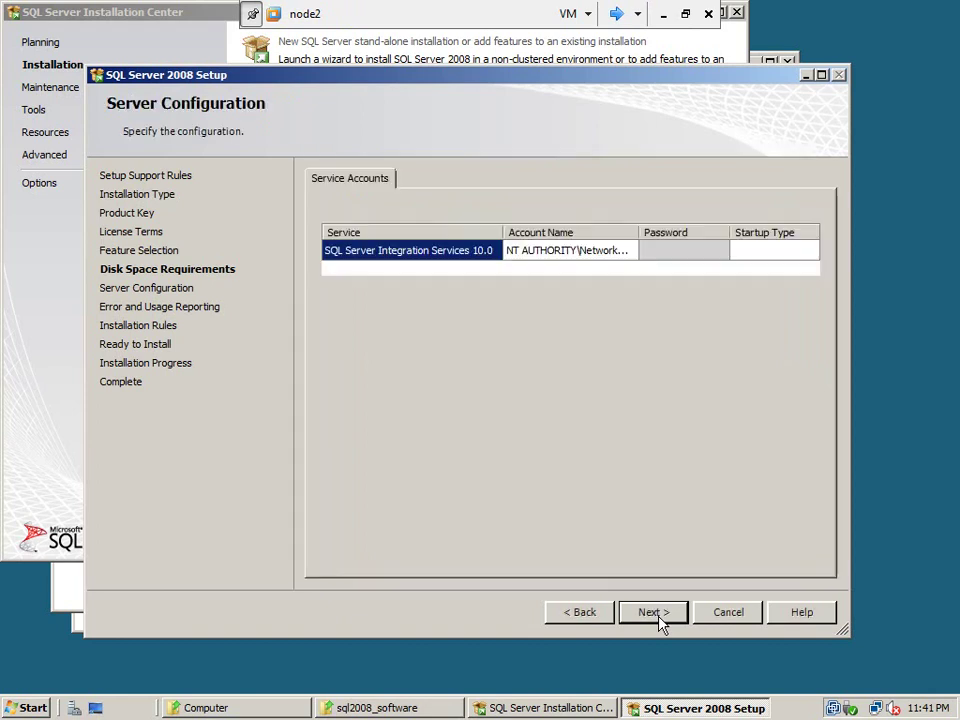
{"action": "left_click", "coordinate": [702, 299]}
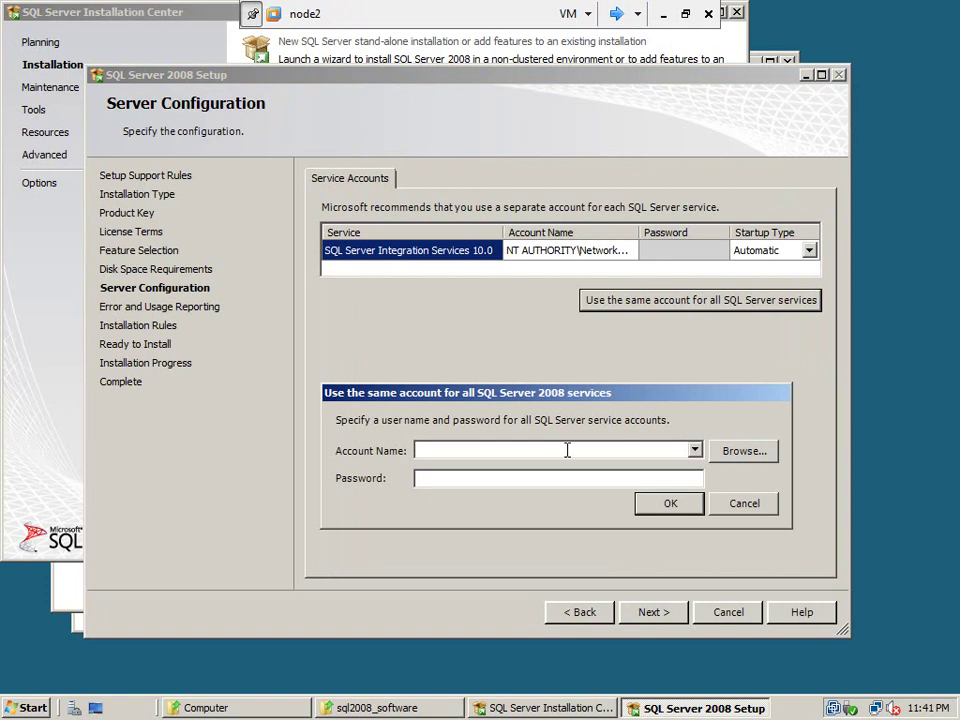
{"action": "type", "text": "metamanager\\cluadm"}
{"action": "key", "text": "Tab"}
{"action": "type", "text": "*********"}
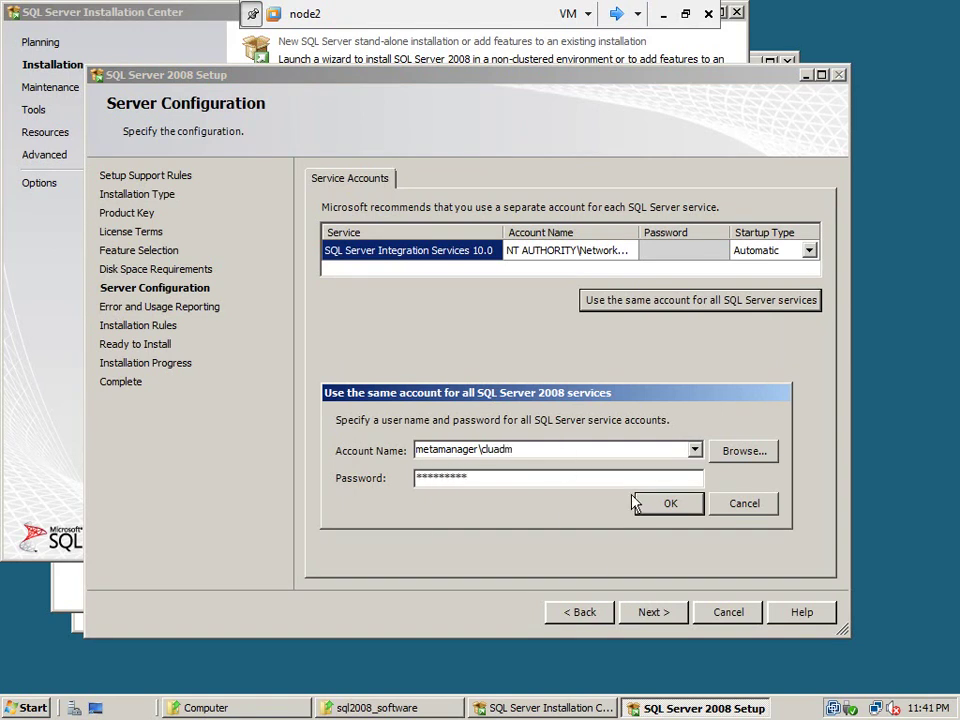
{"action": "left_click", "coordinate": [656, 511]}
Pass error reporting and installation rules, then start installing Integration Services on node2
{"action": "left_click", "coordinate": [647, 614]}
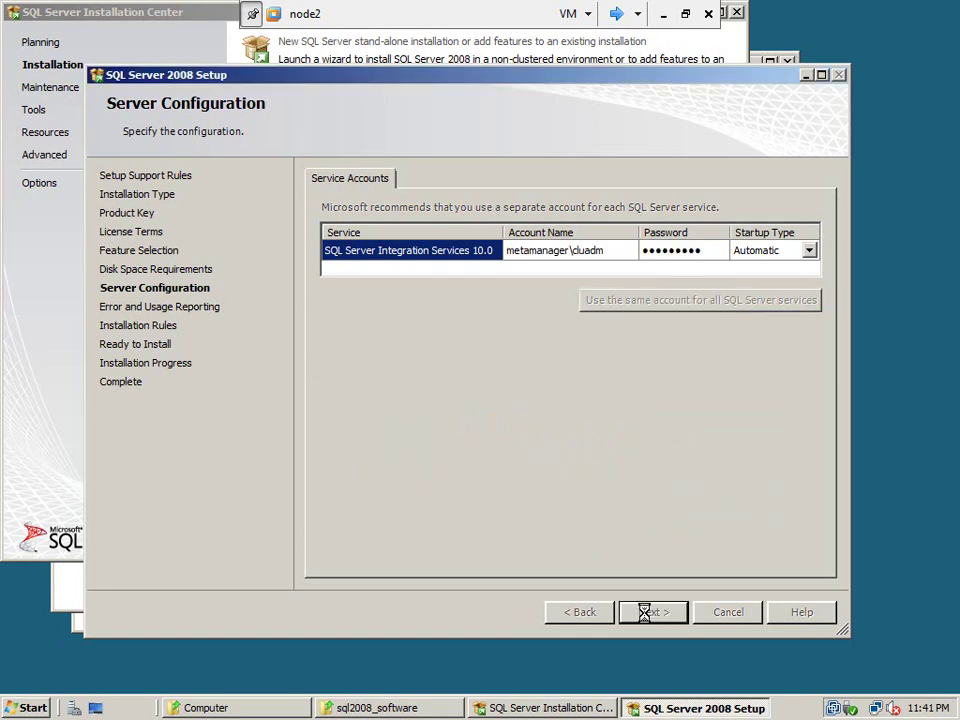
{"action": "left_click", "coordinate": [648, 614]}
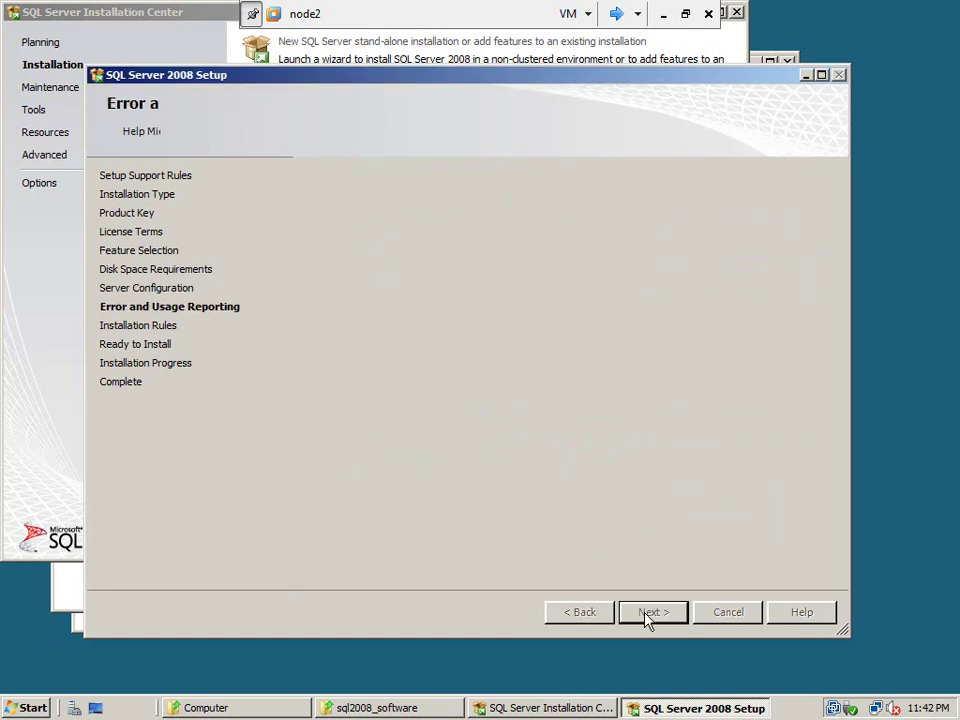
{"action": "left_click", "coordinate": [647, 614]}
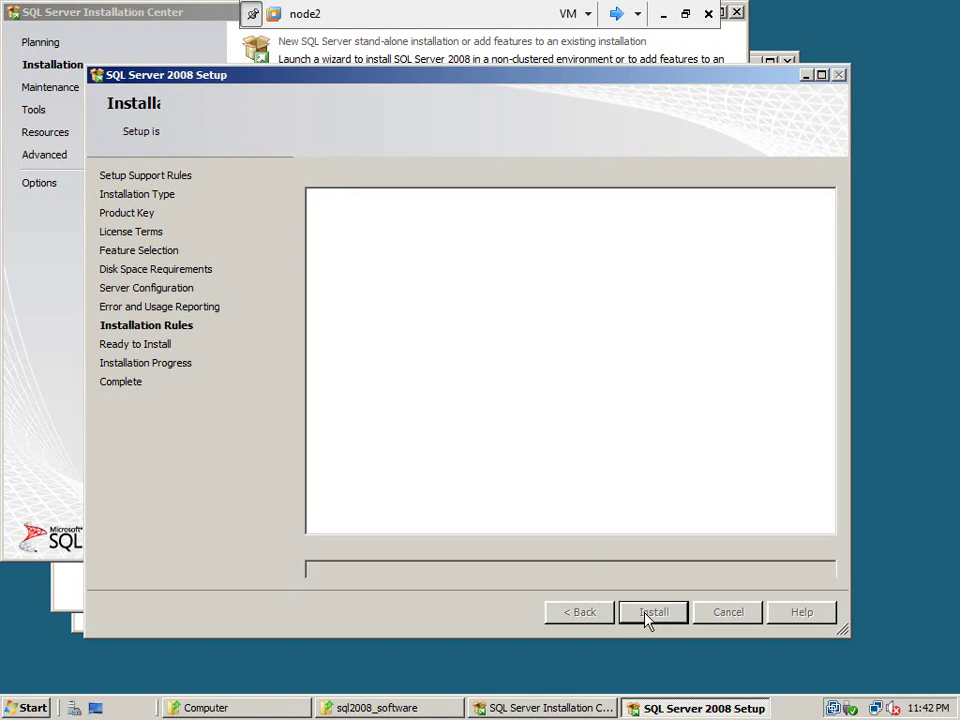
{"action": "left_click", "coordinate": [647, 614]}
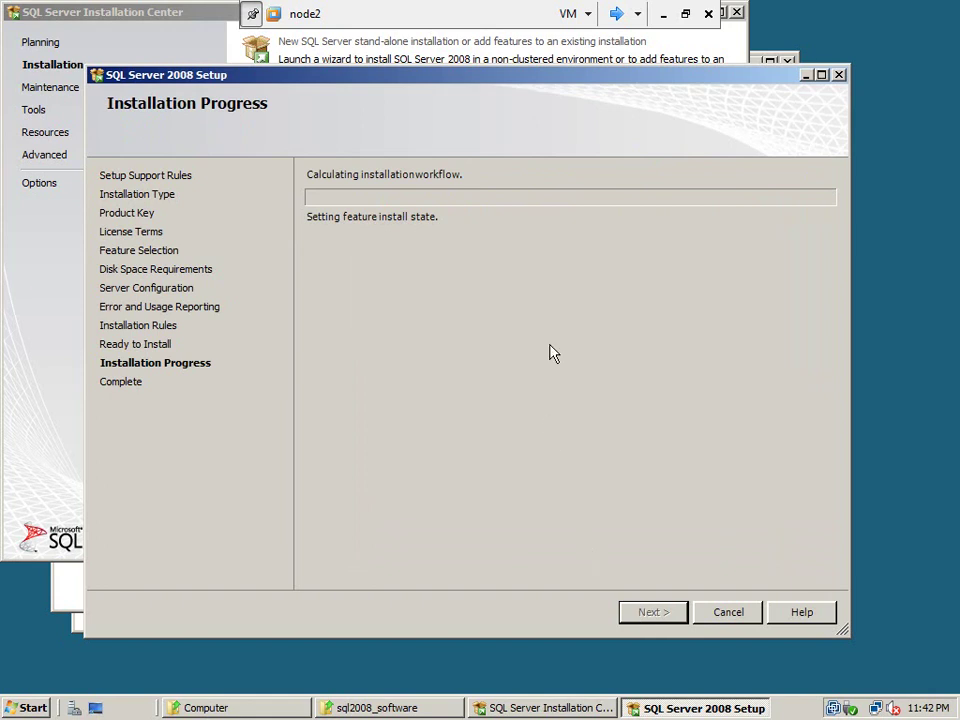
Switch to node1 and wait until Integration Services reports Success
{"action": "left_click", "coordinate": [617, 14]}
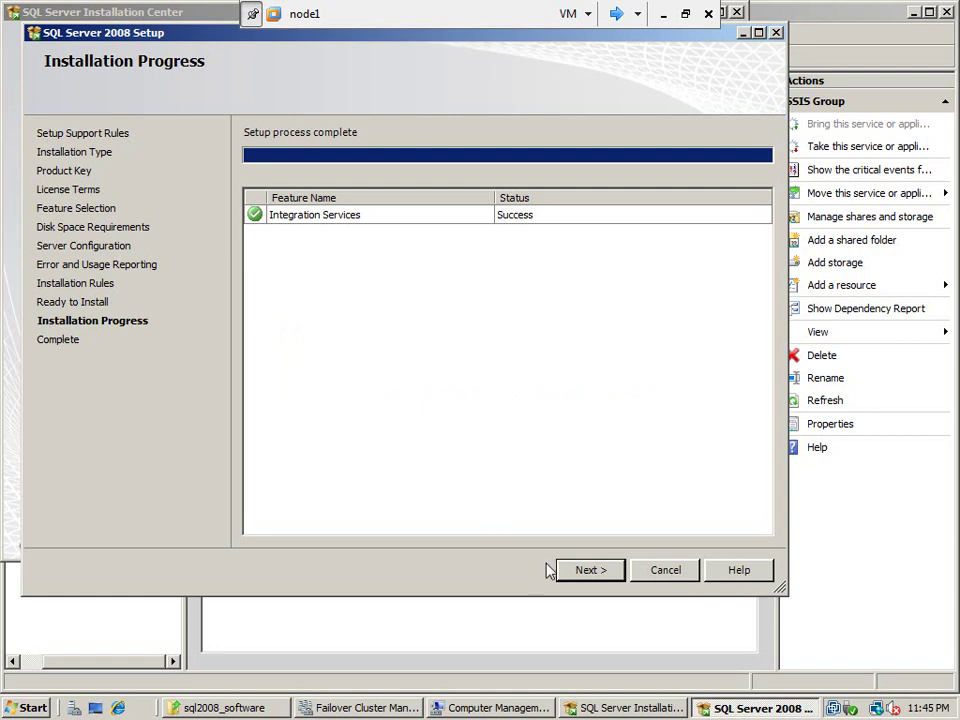
Close node1's completed setup and cycle over to node2's finished installation
{"action": "left_click", "coordinate": [588, 570]}
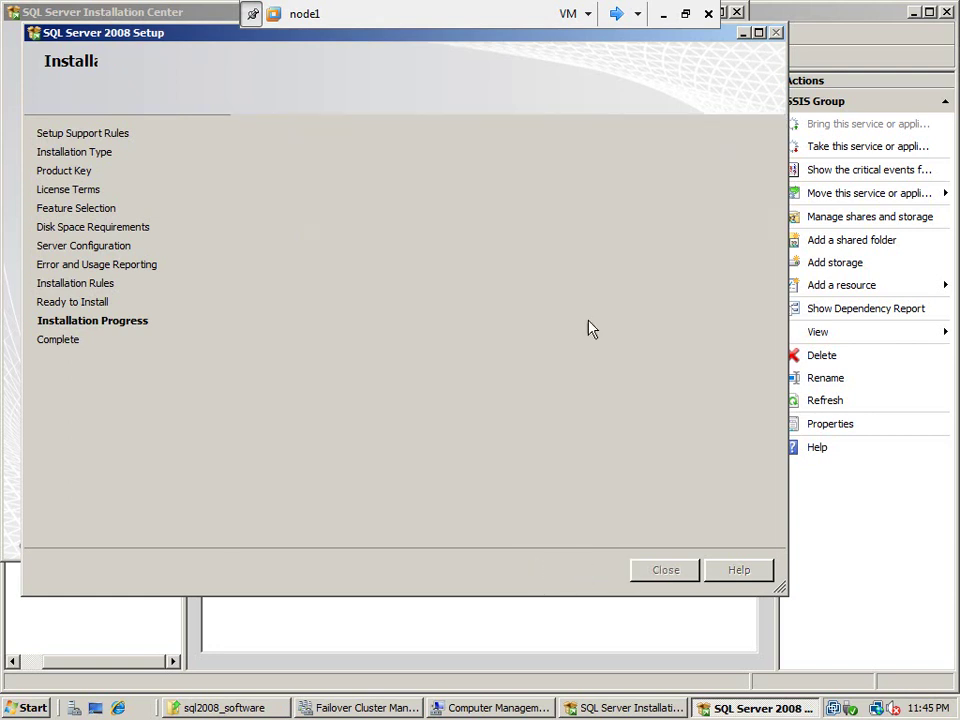
{"action": "left_click", "coordinate": [664, 584]}
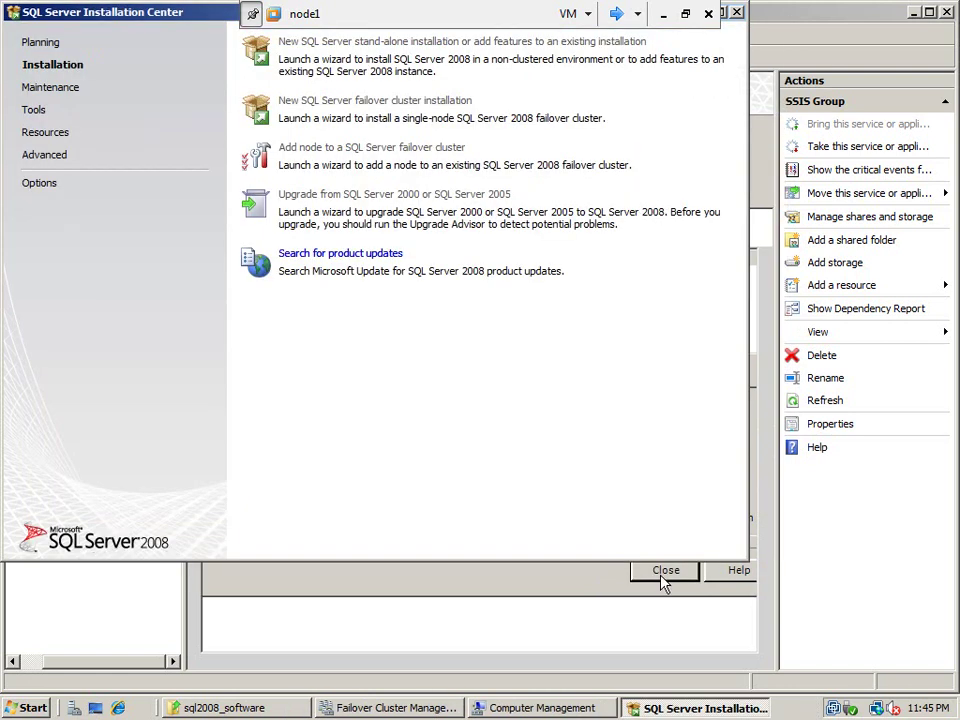
{"action": "left_click", "coordinate": [626, 17]}
{"action": "left_click", "coordinate": [628, 24]}
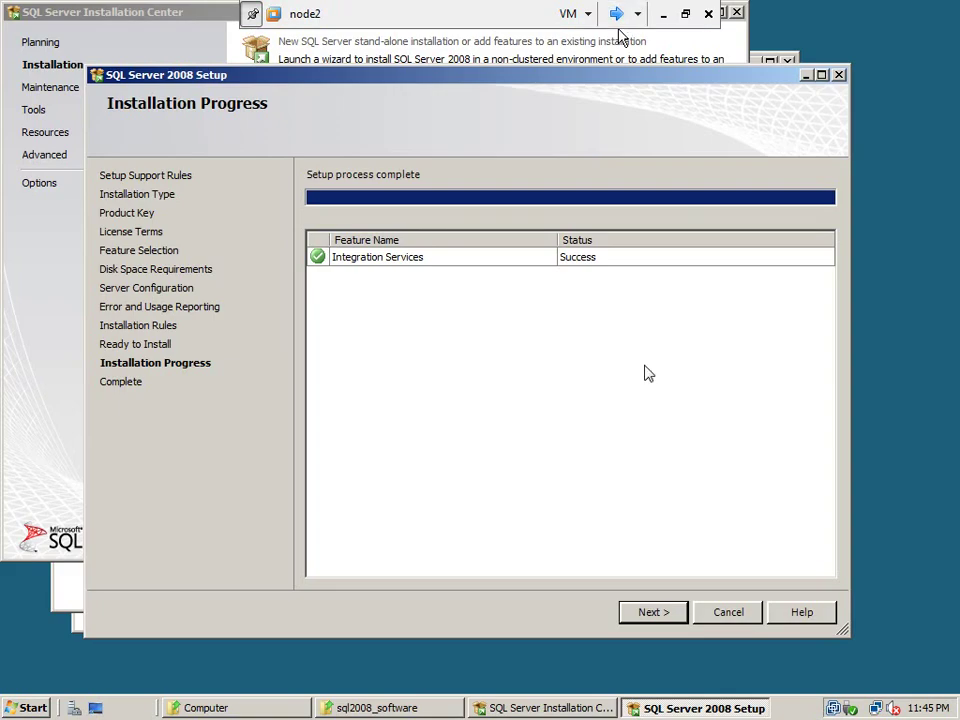
Close node2's completed SQL Server setup and return to node1
{"action": "left_click", "coordinate": [662, 617]}
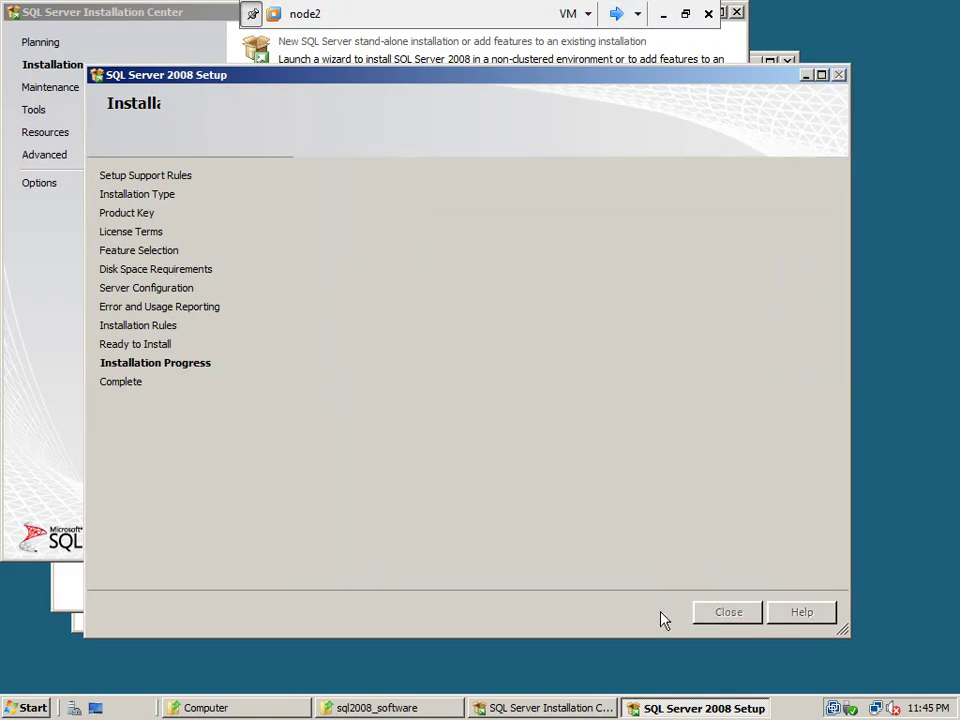
{"action": "left_click", "coordinate": [701, 615]}
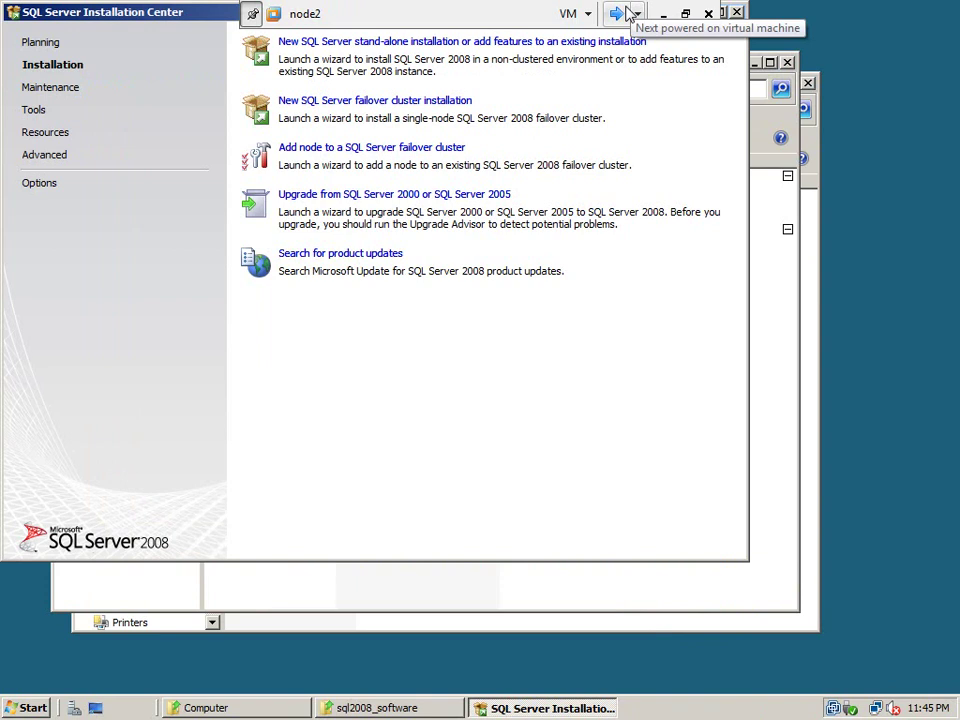
{"action": "left_click", "coordinate": [620, 14]}
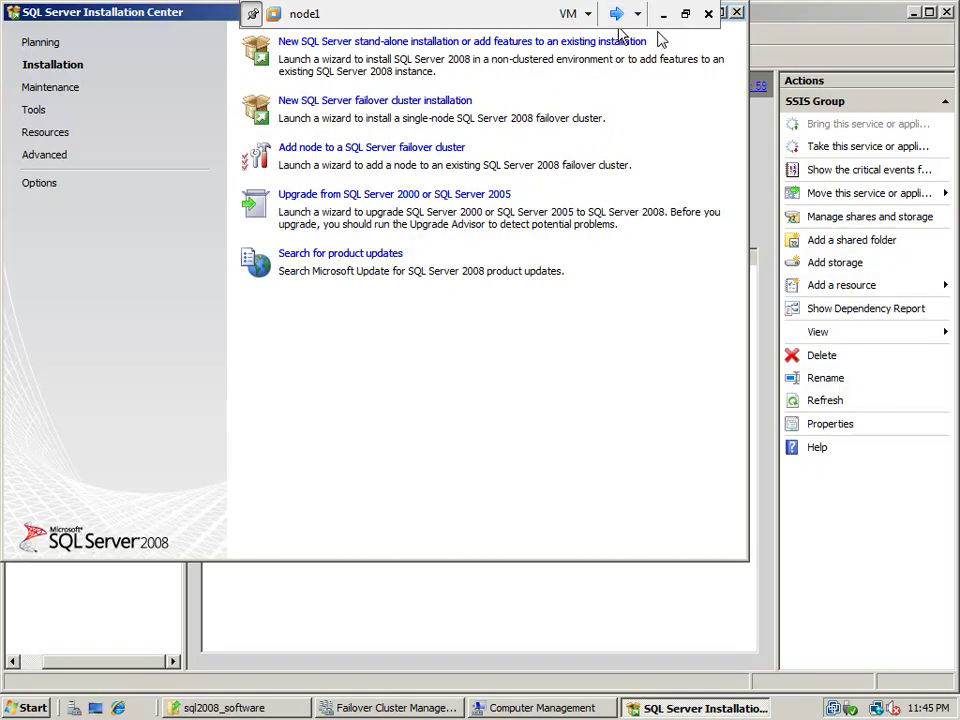
Look up the SSIS address 192.168.1.117 in ip_address.txt, then return to node1 full screen
{"action": "left_click", "coordinate": [685, 15]}
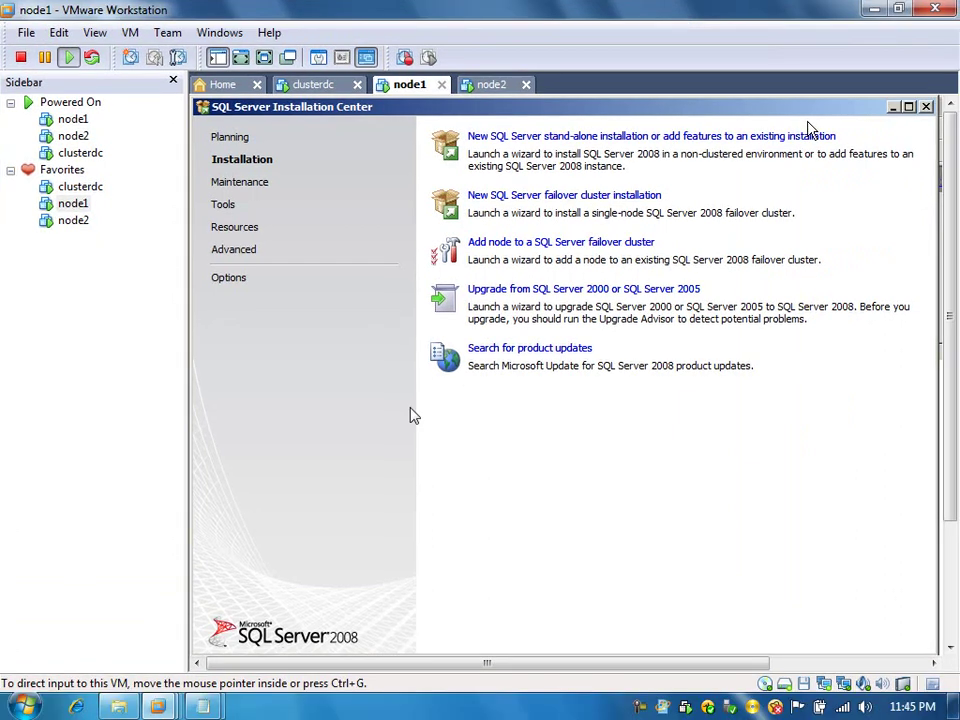
{"action": "mouse_move", "coordinate": [207, 705]}
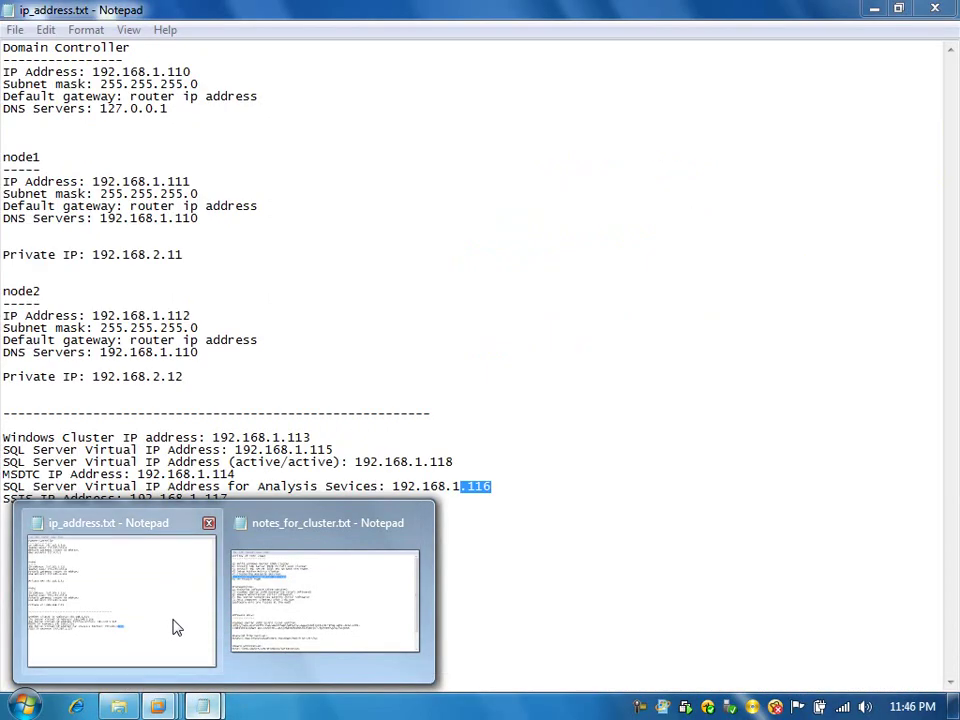
{"action": "left_click", "coordinate": [176, 627]}
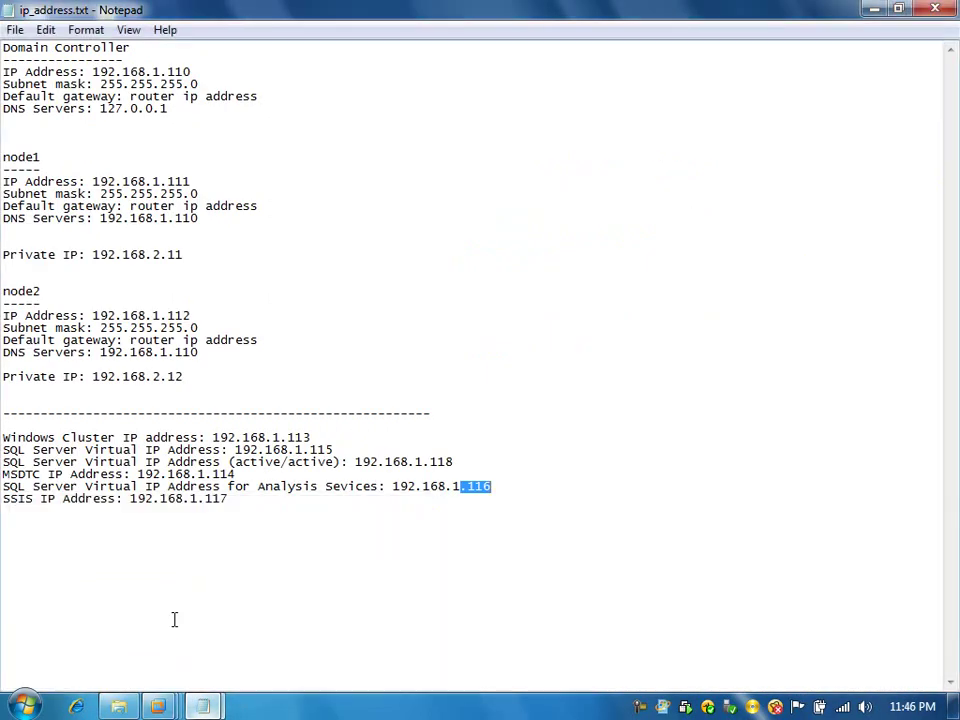
{"action": "left_click_drag", "start_coordinate": [238, 498], "coordinate": [199, 497]}
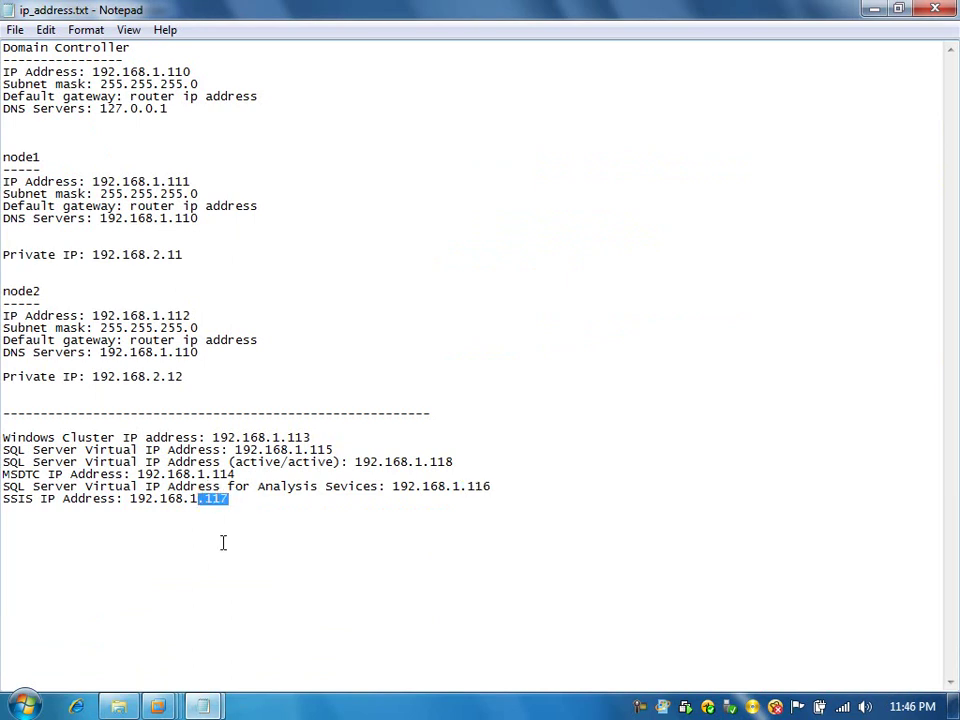
{"action": "mouse_move", "coordinate": [165, 705]}
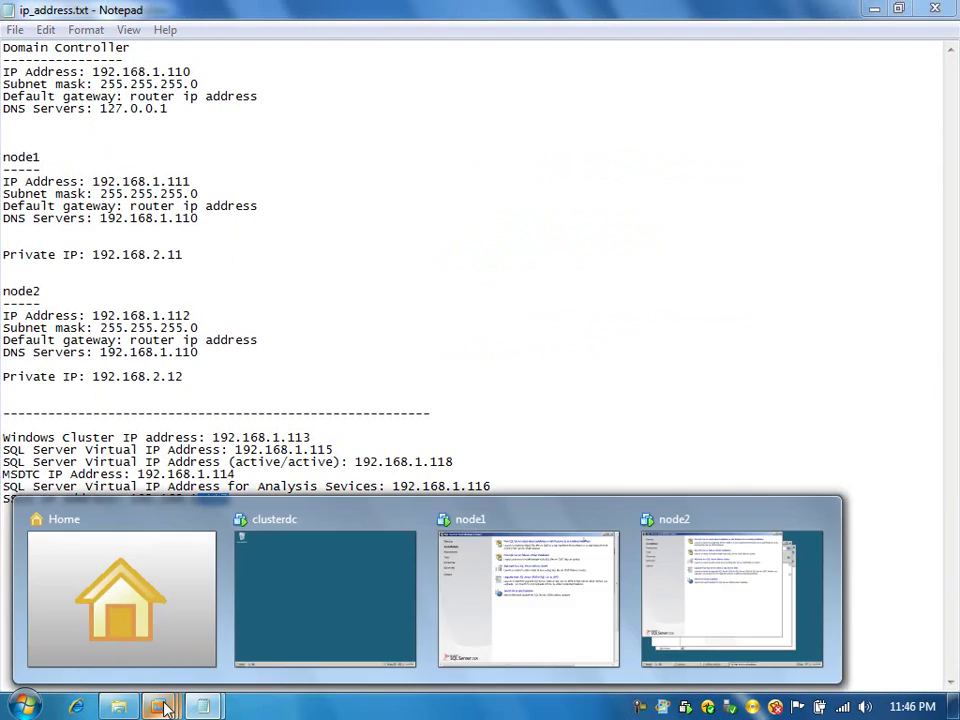
{"action": "left_click", "coordinate": [512, 612]}
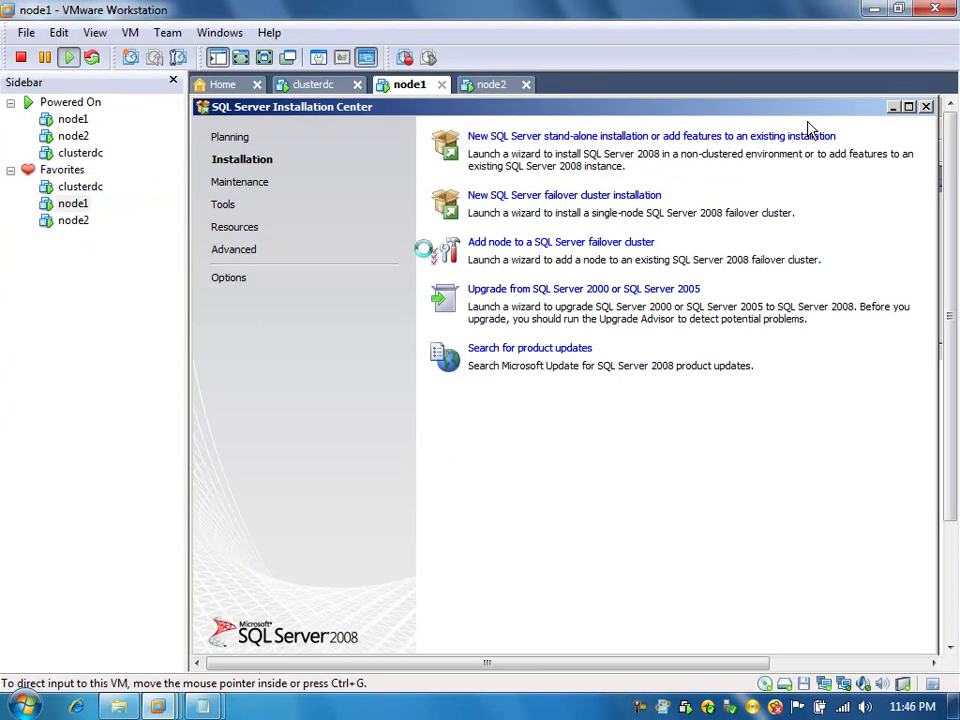
{"action": "left_click", "coordinate": [265, 58]}
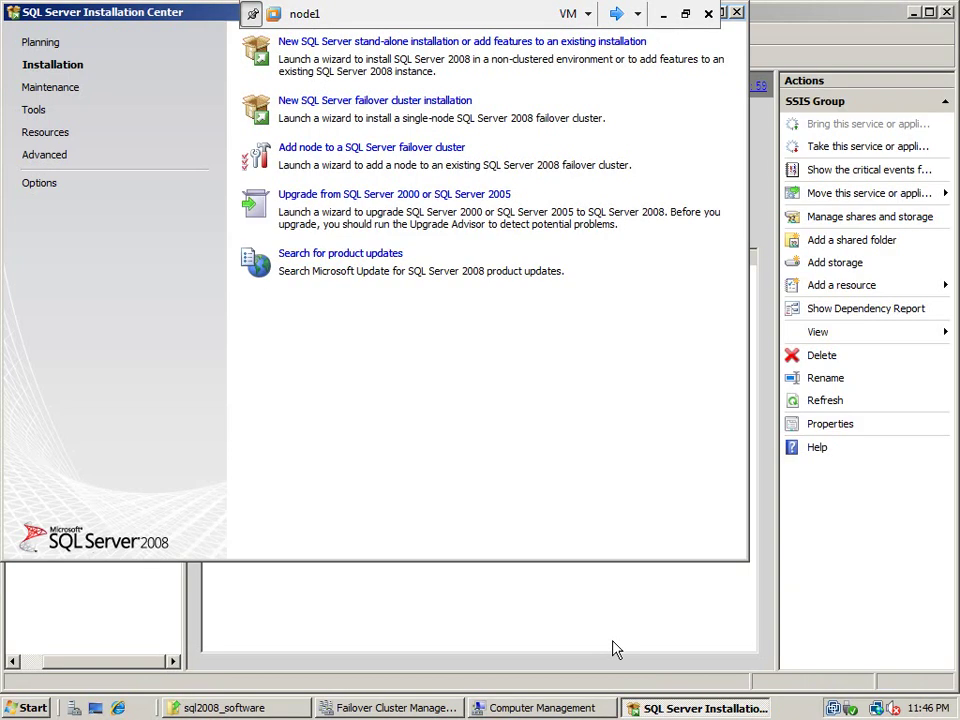
In Failover Cluster Management, add a Client Access Point resource to the SSIS Group
{"action": "left_click", "coordinate": [367, 709]}
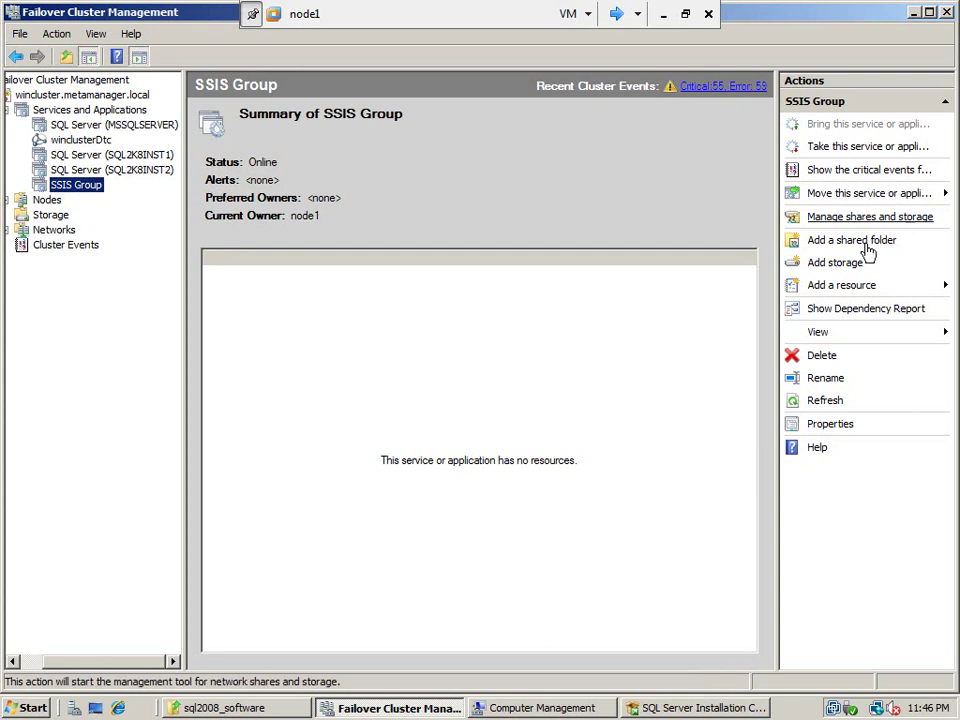
{"action": "left_click", "coordinate": [853, 294]}
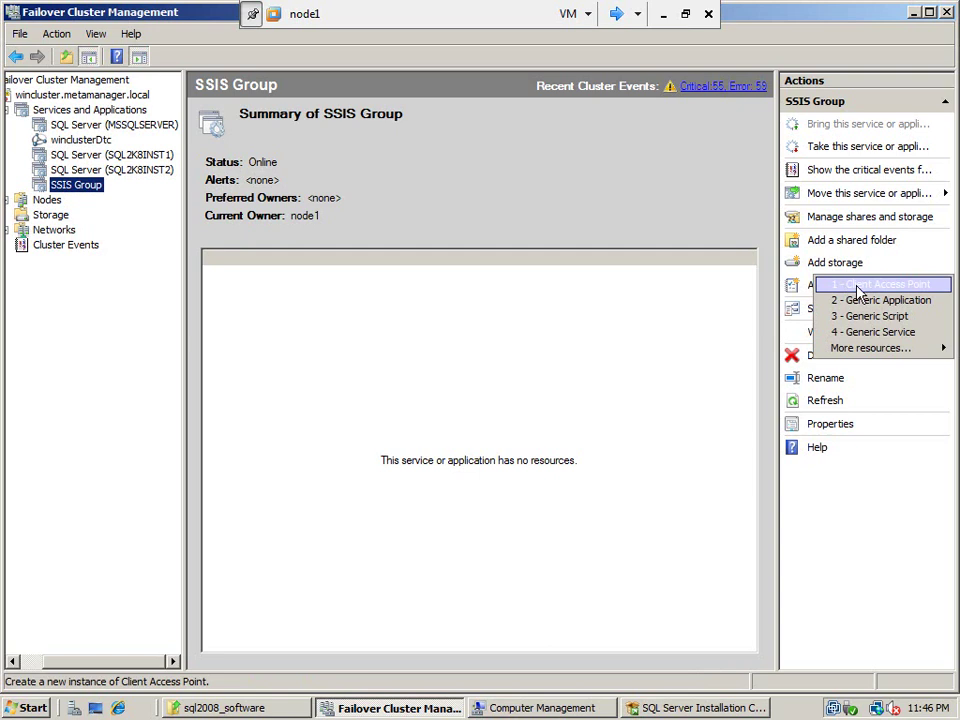
{"action": "left_click", "coordinate": [857, 287]}
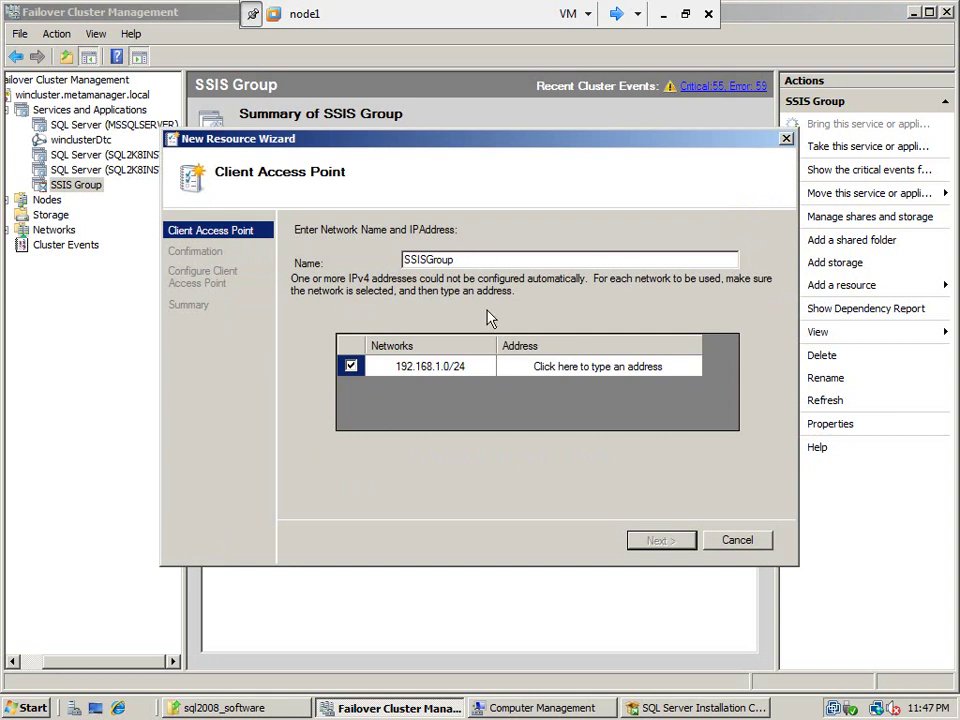
Enter 117 as the last octet so the access point's IP is 192.168.1.117
{"action": "left_click", "coordinate": [675, 367]}
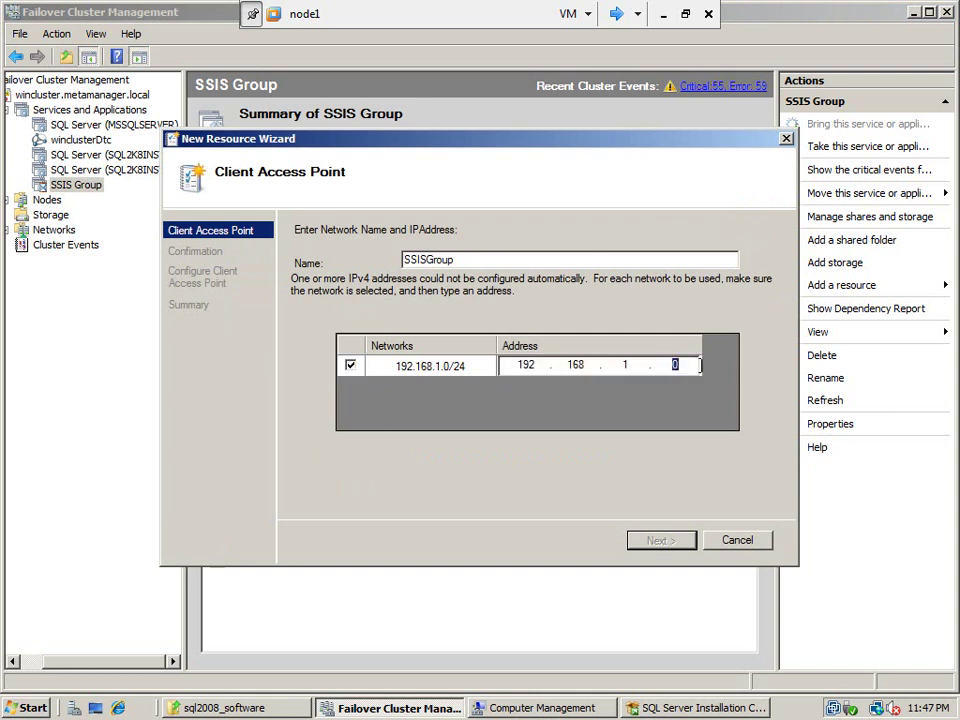
{"action": "left_click", "coordinate": [685, 14]}
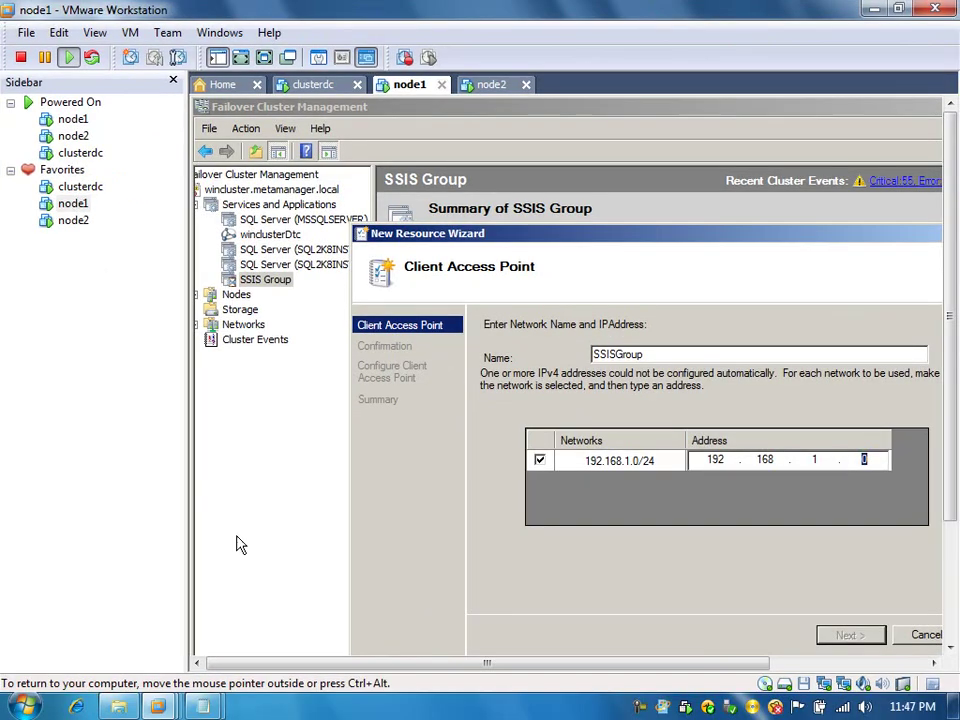
{"action": "mouse_move", "coordinate": [202, 707]}
{"action": "left_click", "coordinate": [161, 643]}
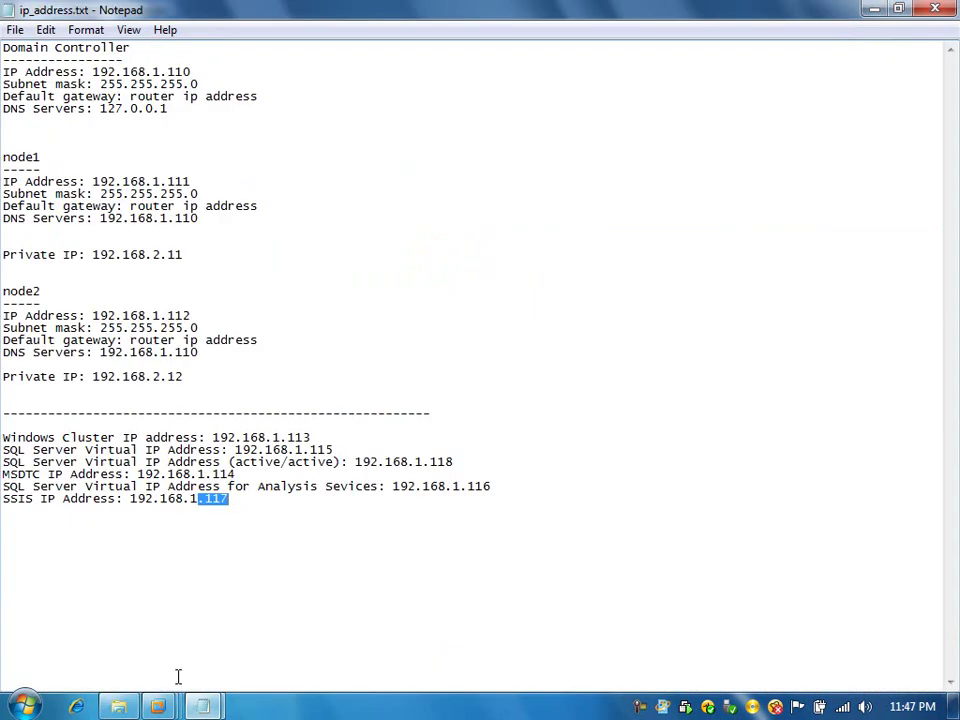
{"action": "mouse_move", "coordinate": [165, 707]}
{"action": "left_click", "coordinate": [530, 600]}
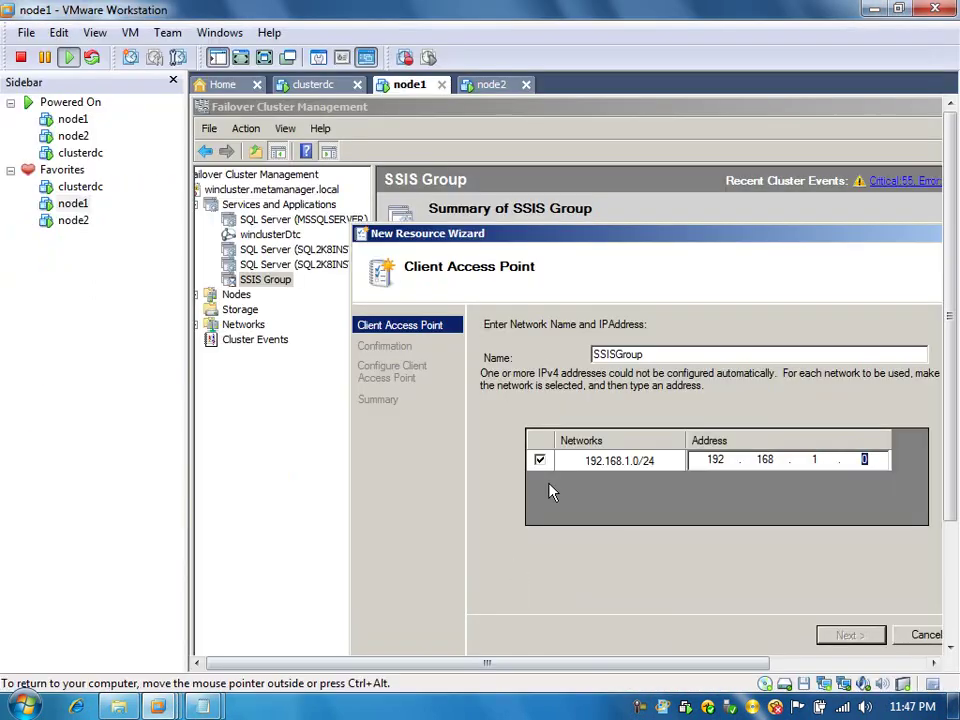
{"action": "left_click", "coordinate": [264, 57]}
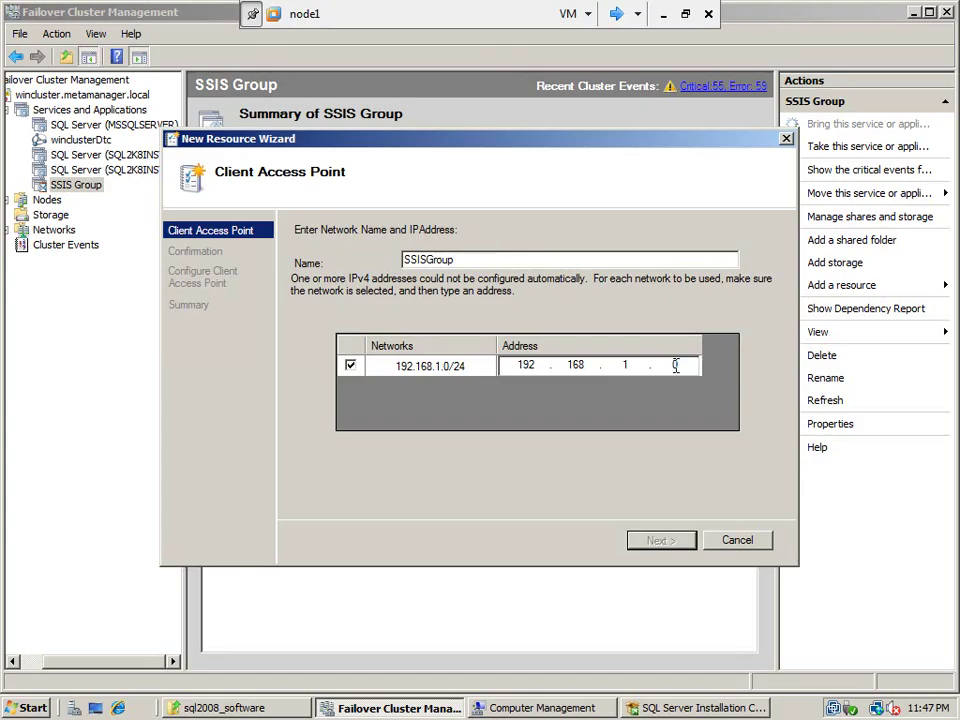
{"action": "type", "text": "117"}
Rename the network name to DEVSSISCLU and create the client access point
{"action": "left_click", "coordinate": [474, 258]}
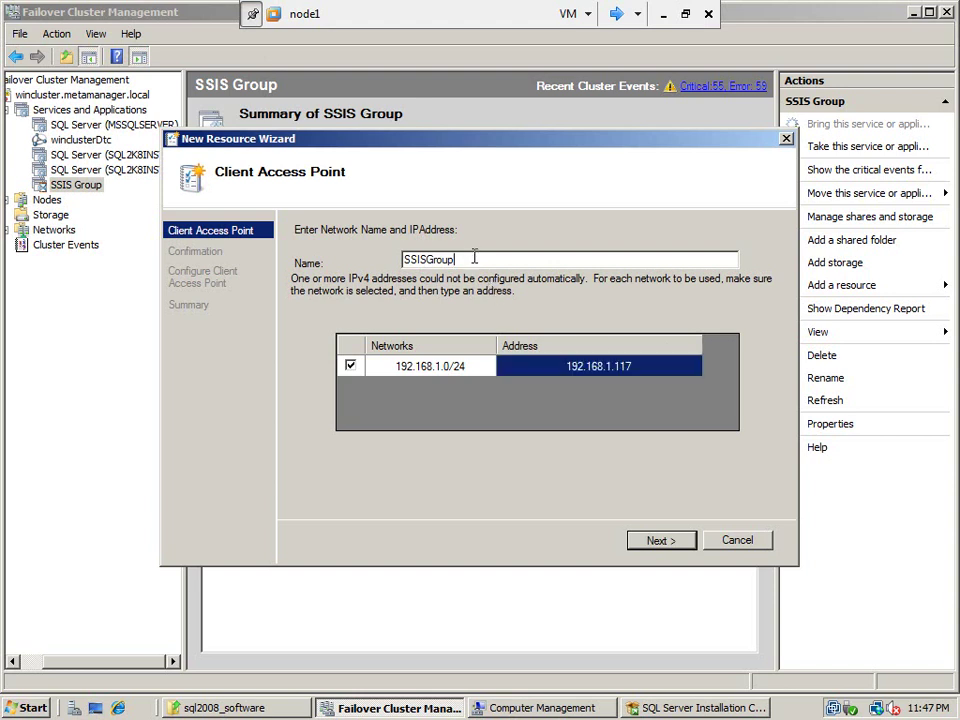
{"action": "key", "text": "BackSpace"}
{"action": "key", "text": "BackSpace"}
{"action": "key", "text": "BackSpace"}
{"action": "key", "text": "BackSpace"}
{"action": "key", "text": "BackSpace"}
{"action": "key", "text": "BackSpace"}
{"action": "key", "text": "BackSpace"}
{"action": "key", "text": "BackSpace"}
{"action": "key", "text": "BackSpace"}
{"action": "type", "text": "DEVSSISCLU"}
{"action": "left_click", "coordinate": [660, 540]}
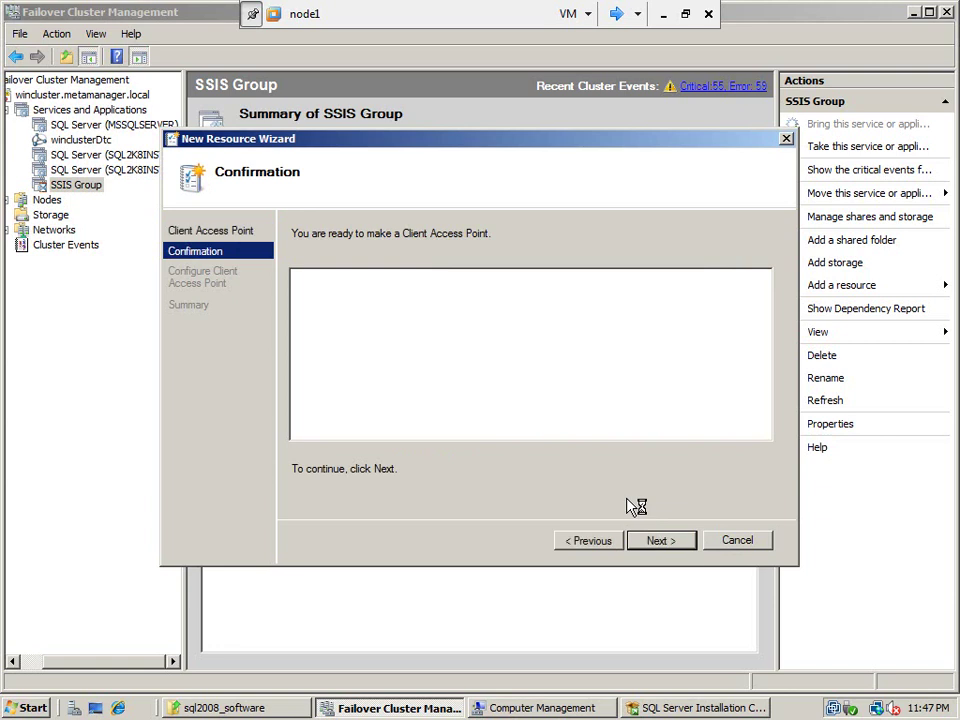
{"action": "left_click", "coordinate": [659, 541]}
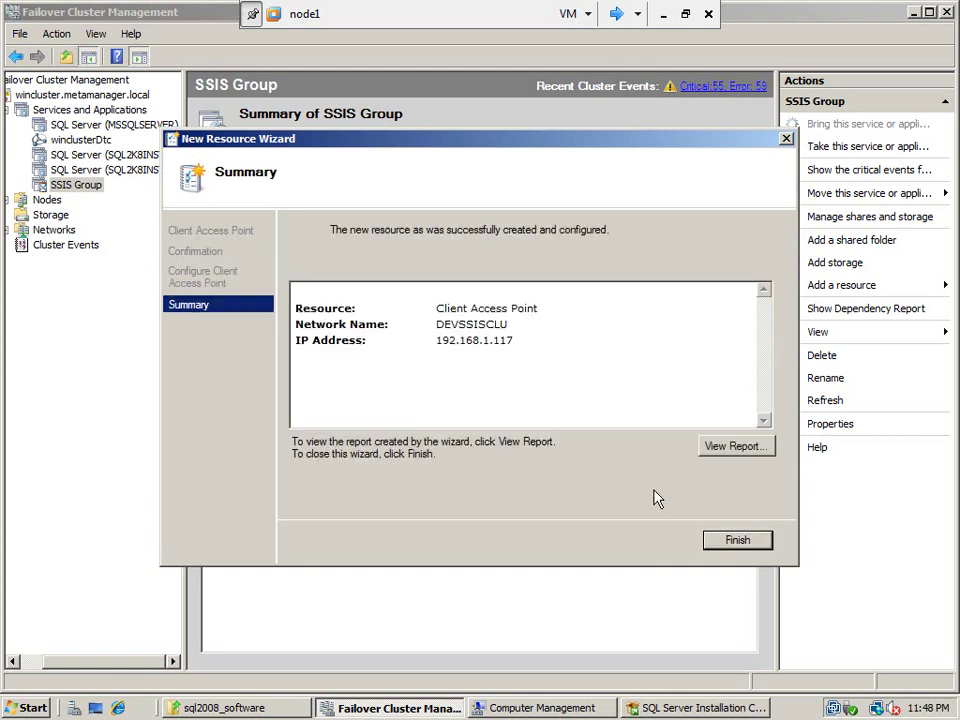
Close the wizard and bring the DEVSSISCLU network name resource online
{"action": "left_click", "coordinate": [741, 541]}
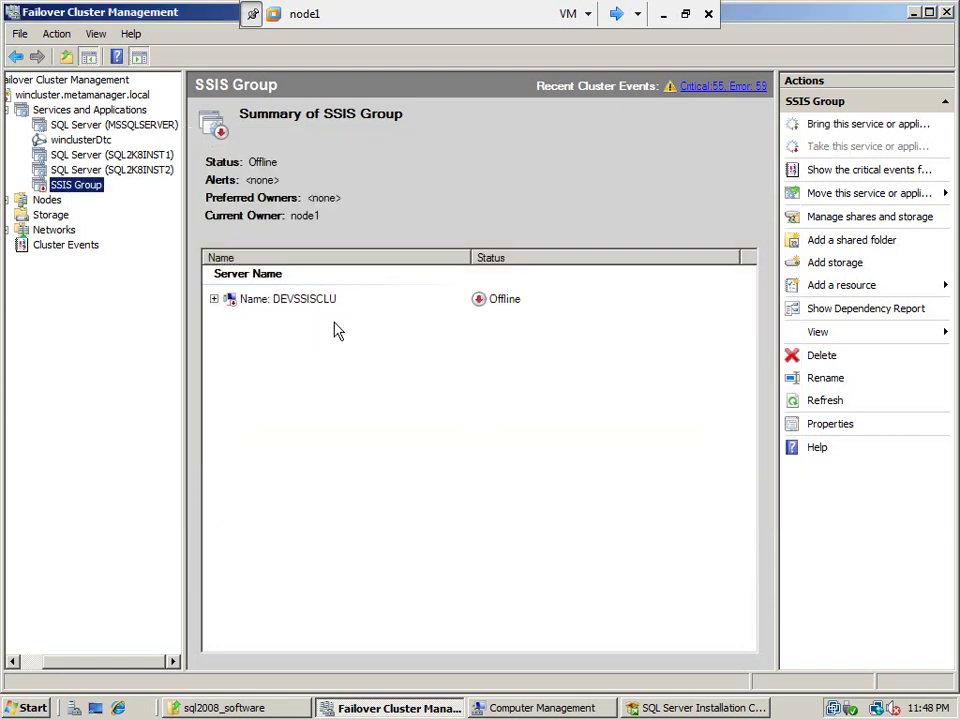
{"action": "left_click", "coordinate": [213, 299]}
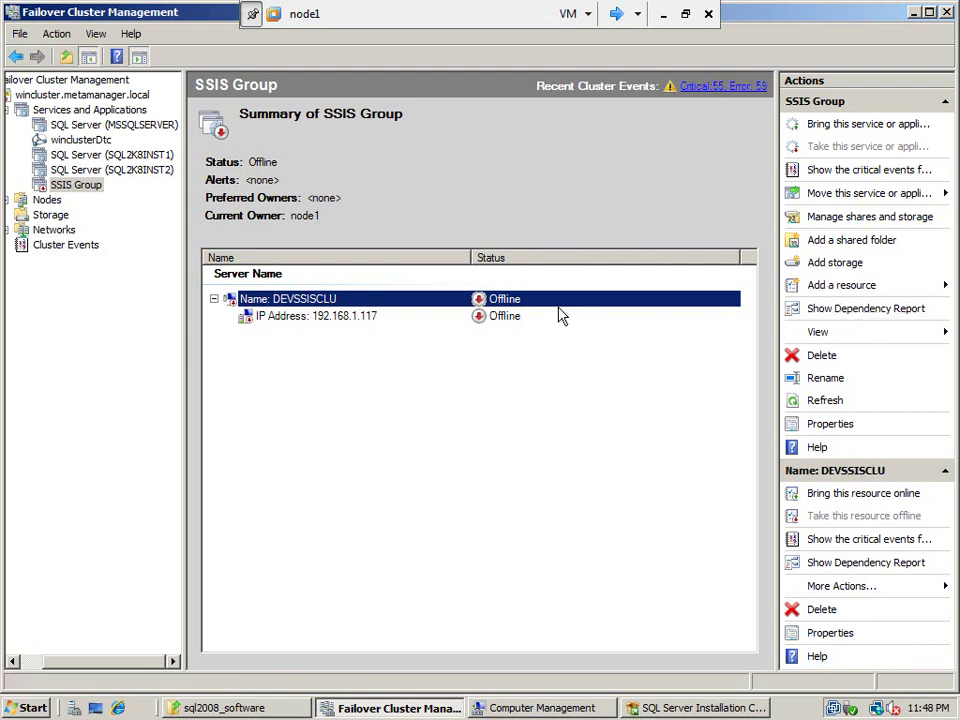
{"action": "right_click", "coordinate": [311, 299]}
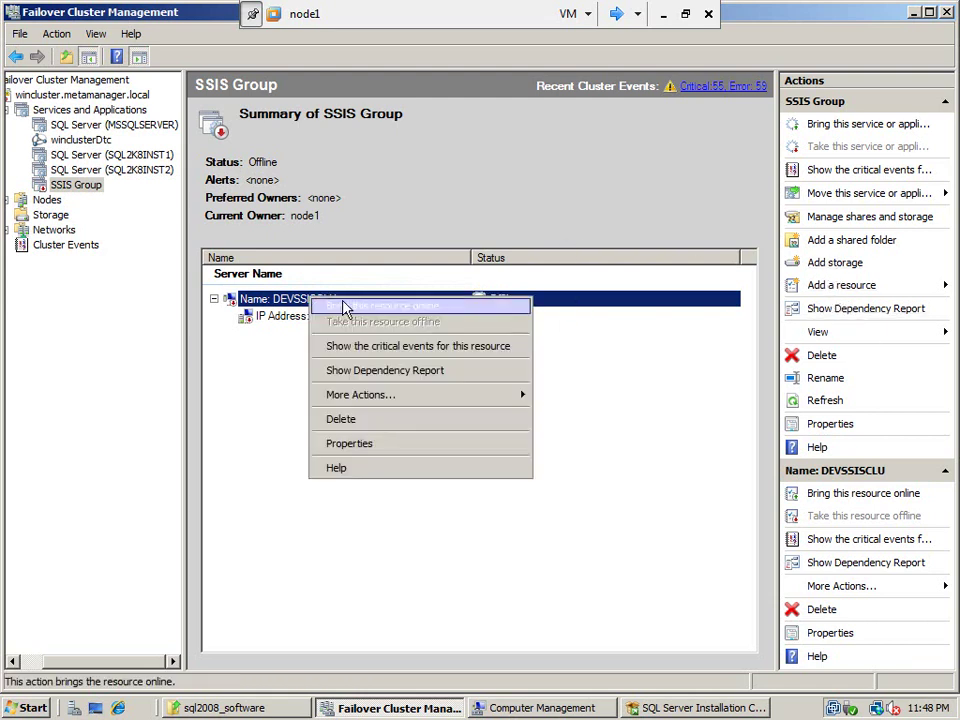
{"action": "left_click", "coordinate": [360, 310]}
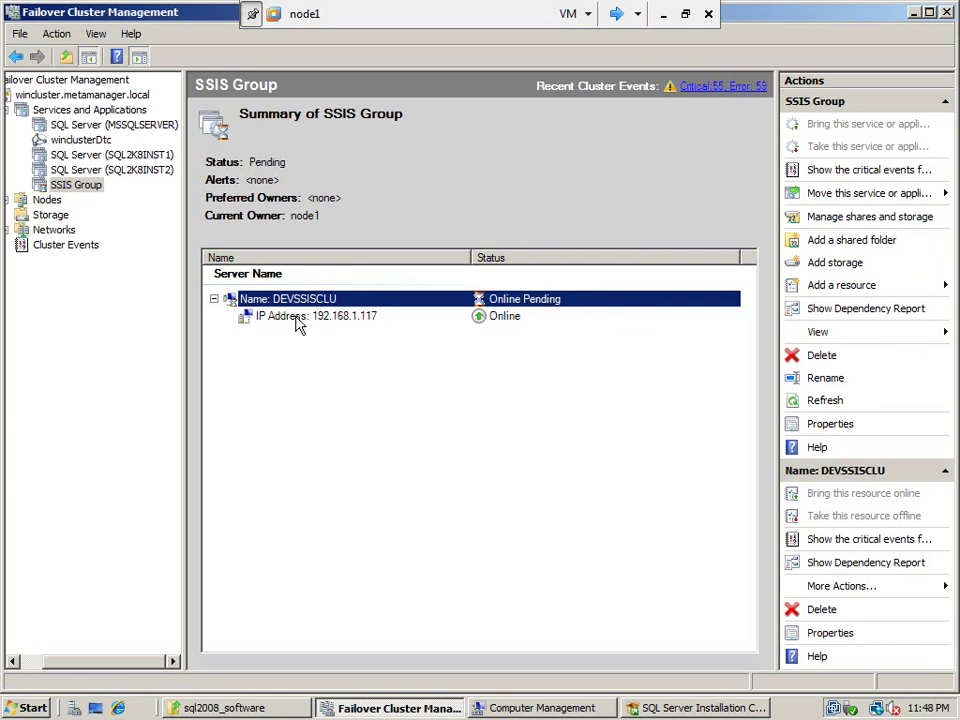
Refresh the SSIS Group so its status updates to Online
{"action": "left_click", "coordinate": [316, 378]}
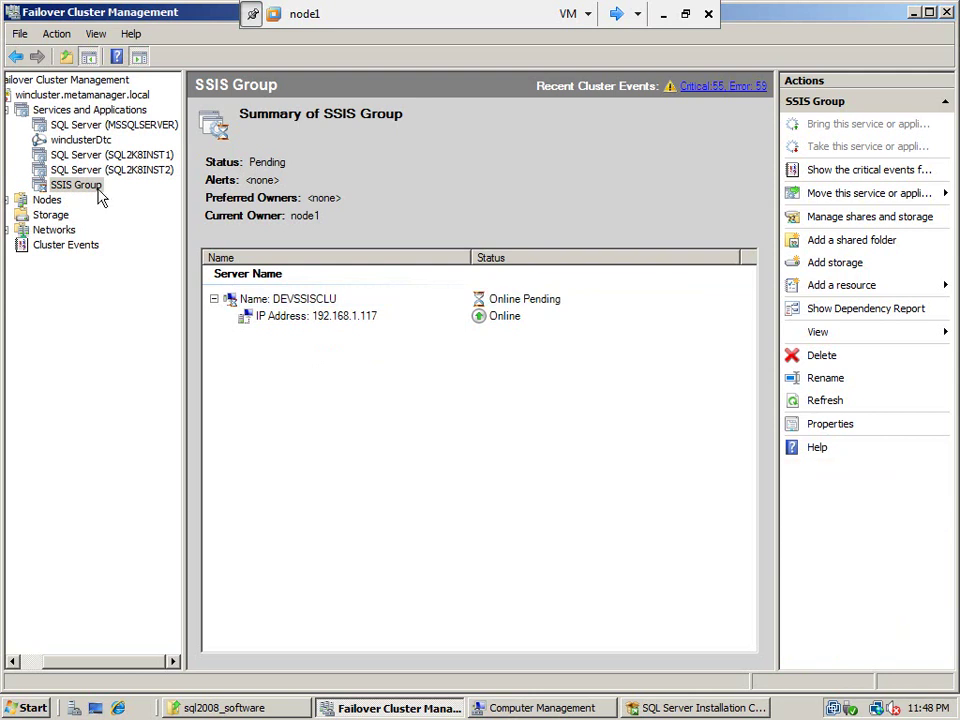
{"action": "right_click", "coordinate": [98, 195]}
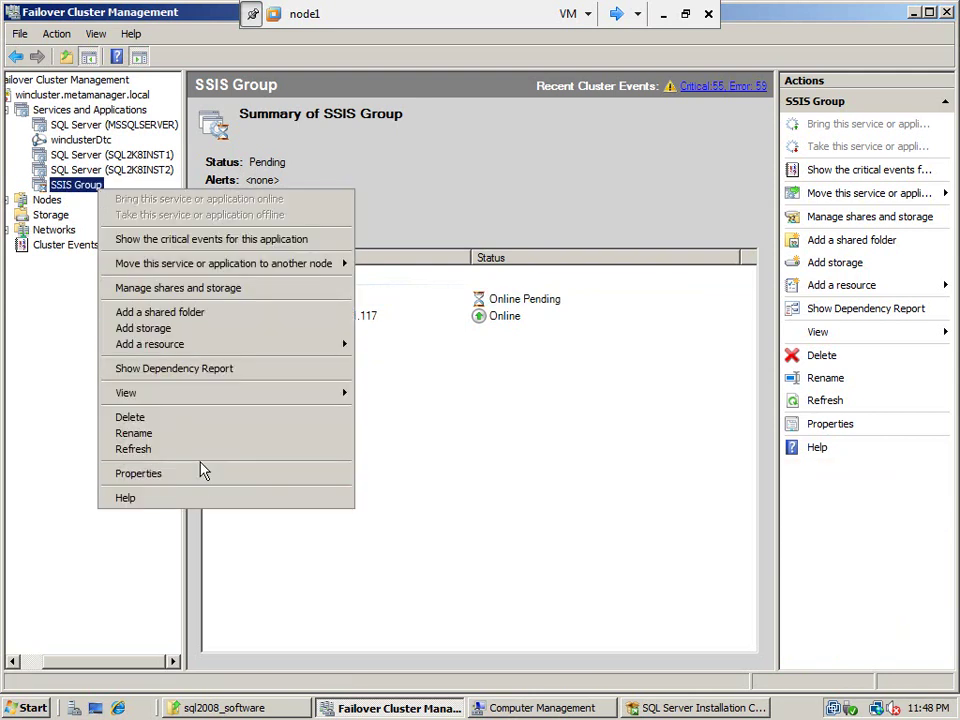
{"action": "left_click", "coordinate": [207, 450]}
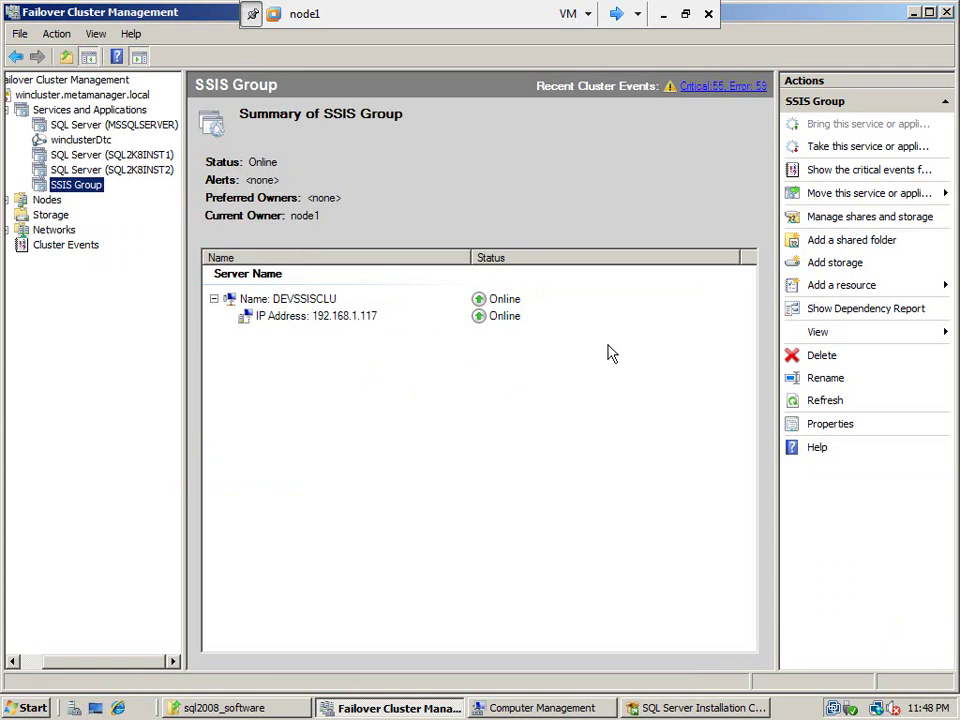
Create a Generic Service resource using the SQL Server Integration Services 10.0 service and finish the wizard
{"action": "left_click", "coordinate": [845, 288]}
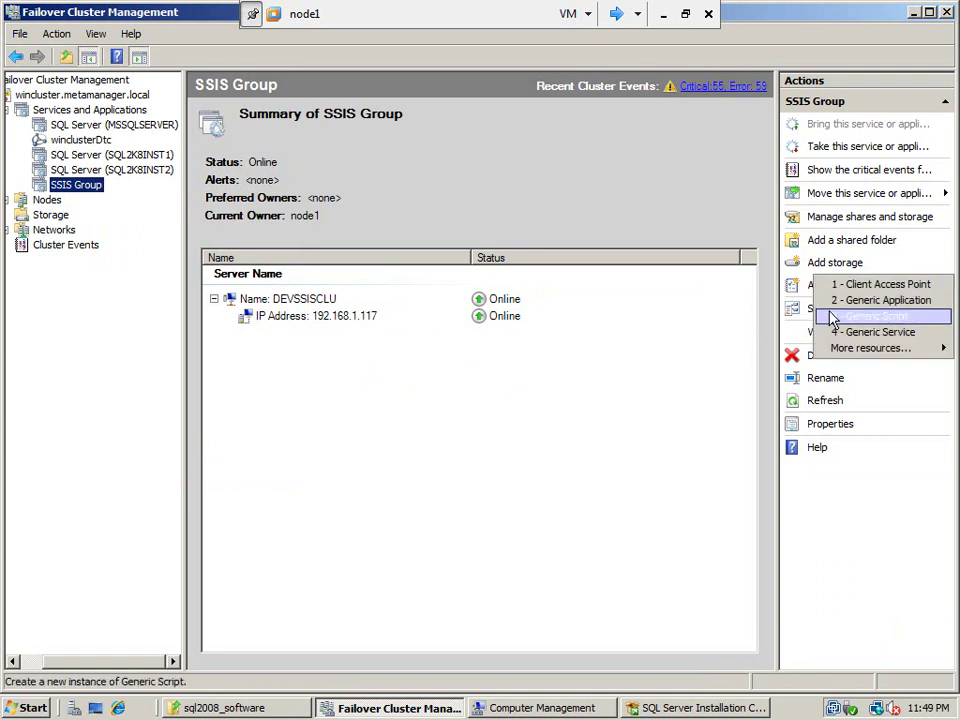
{"action": "left_click", "coordinate": [856, 335]}
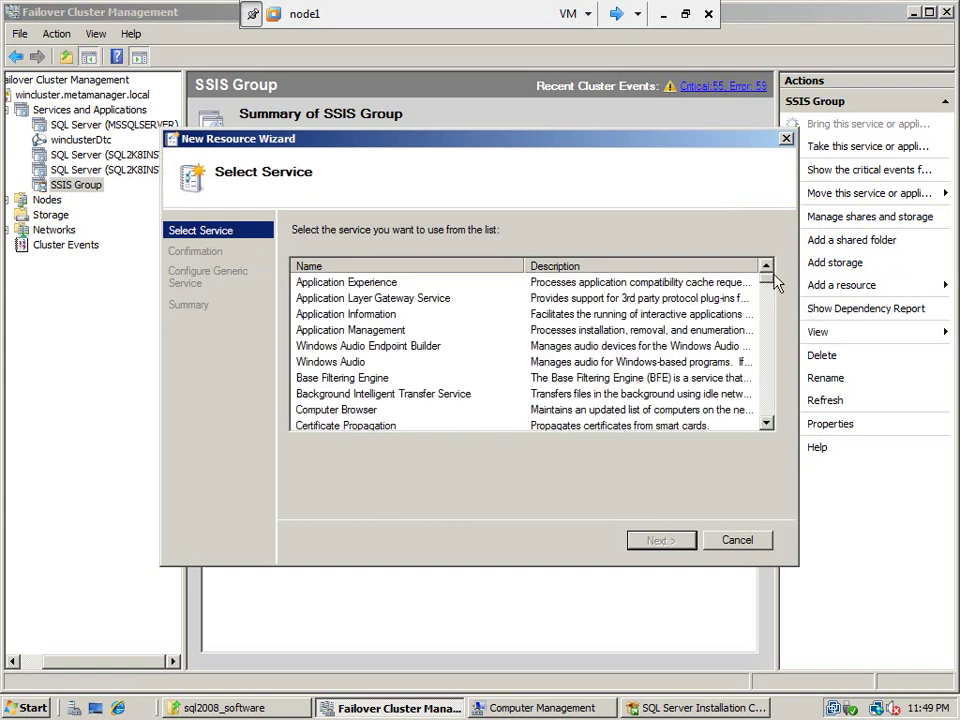
{"action": "left_click_drag", "start_coordinate": [770, 285], "coordinate": [768, 420]}
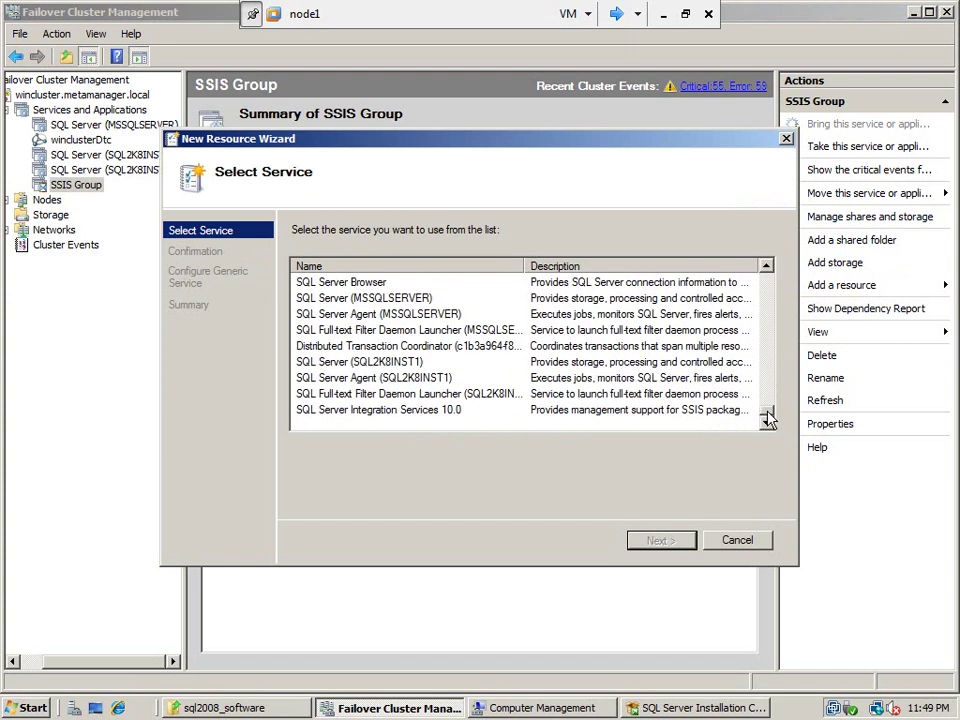
{"action": "left_click", "coordinate": [437, 413]}
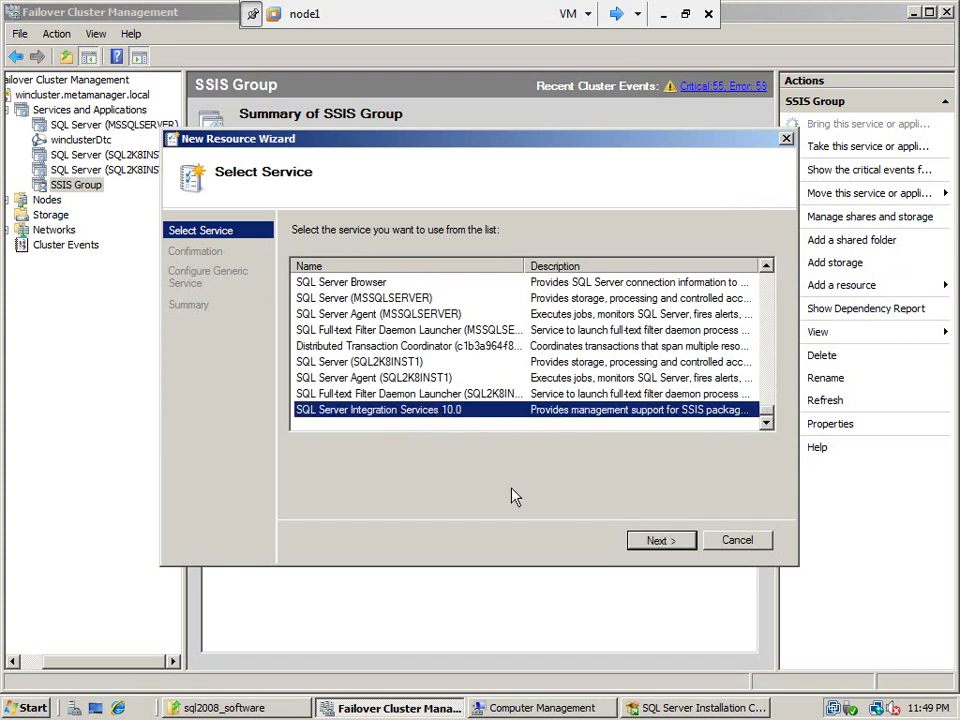
{"action": "left_click", "coordinate": [634, 541]}
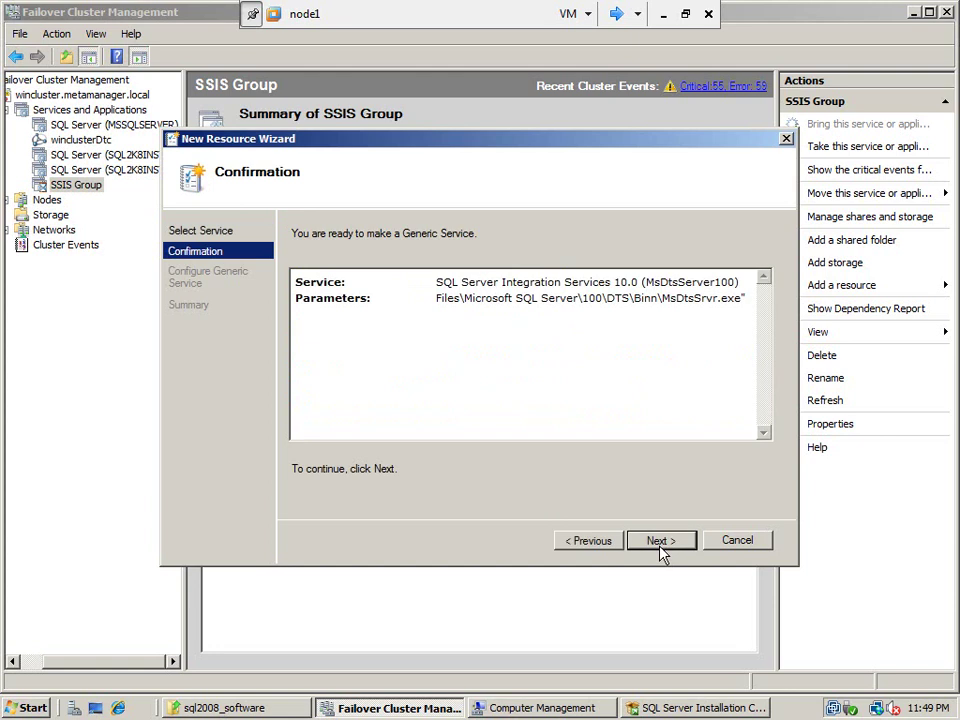
{"action": "left_click", "coordinate": [660, 547]}
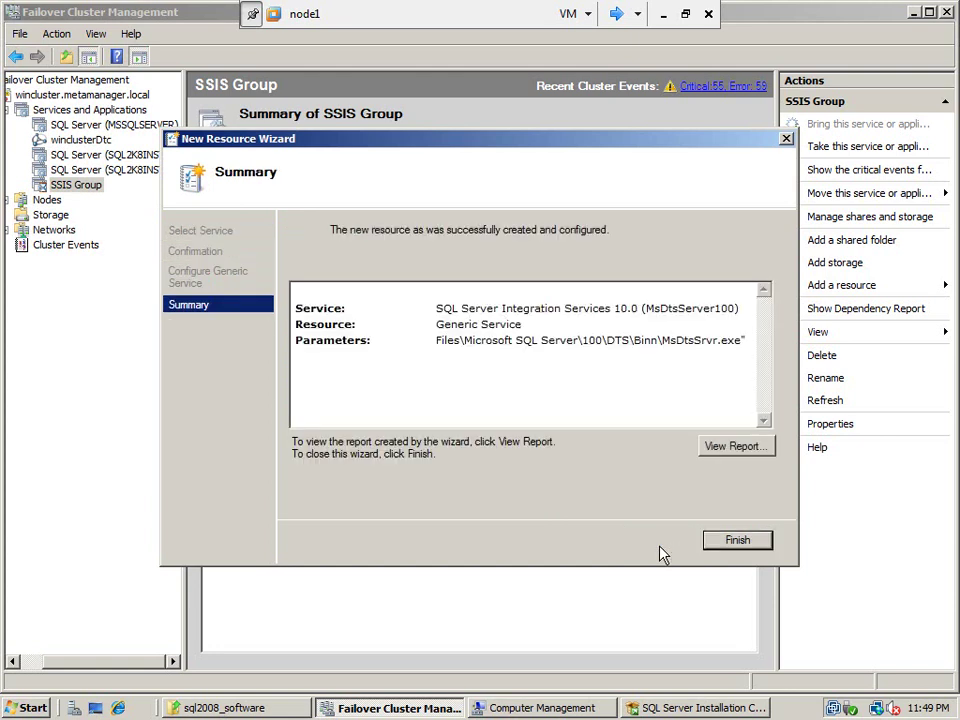
{"action": "left_click", "coordinate": [736, 541]}
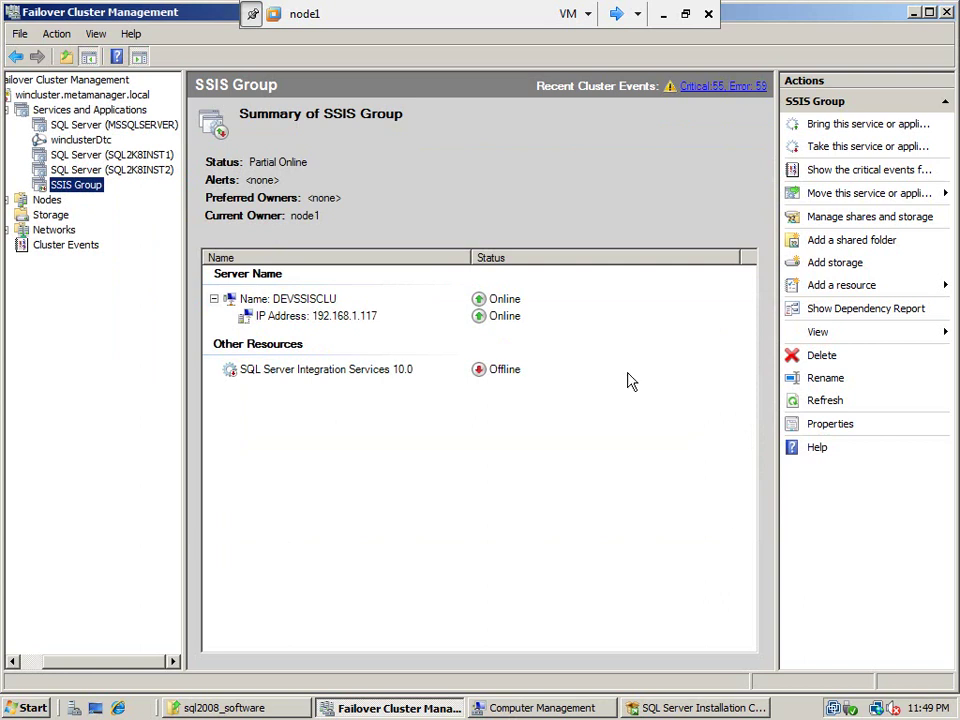
Add Cluster Disk 6 as storage to the SSIS Group
{"action": "left_click", "coordinate": [828, 266]}
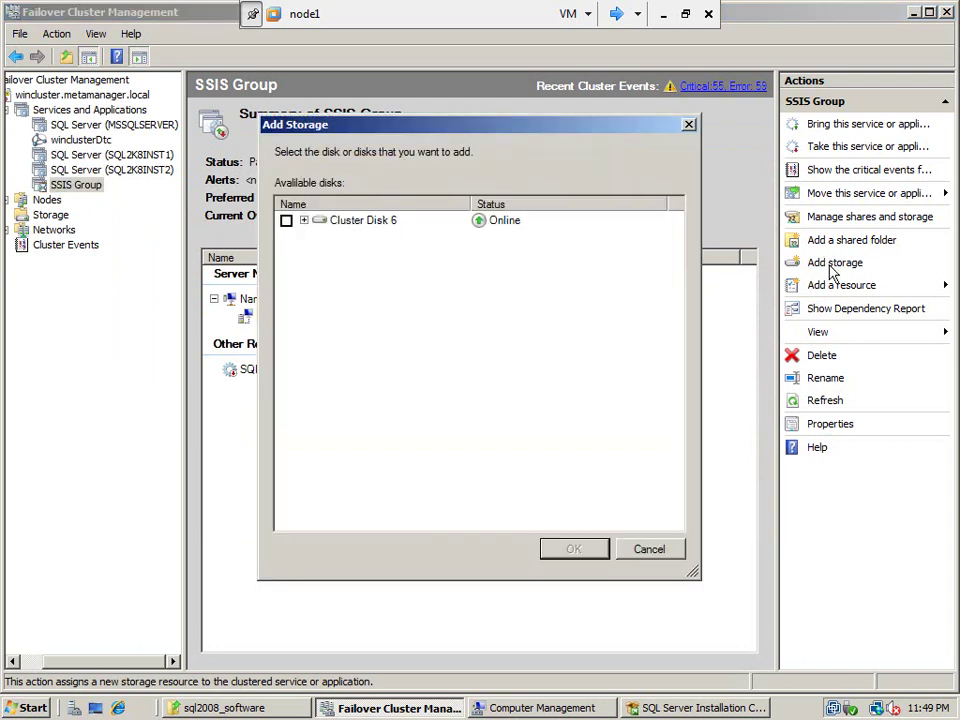
{"action": "left_click", "coordinate": [286, 221]}
{"action": "left_click", "coordinate": [576, 552]}
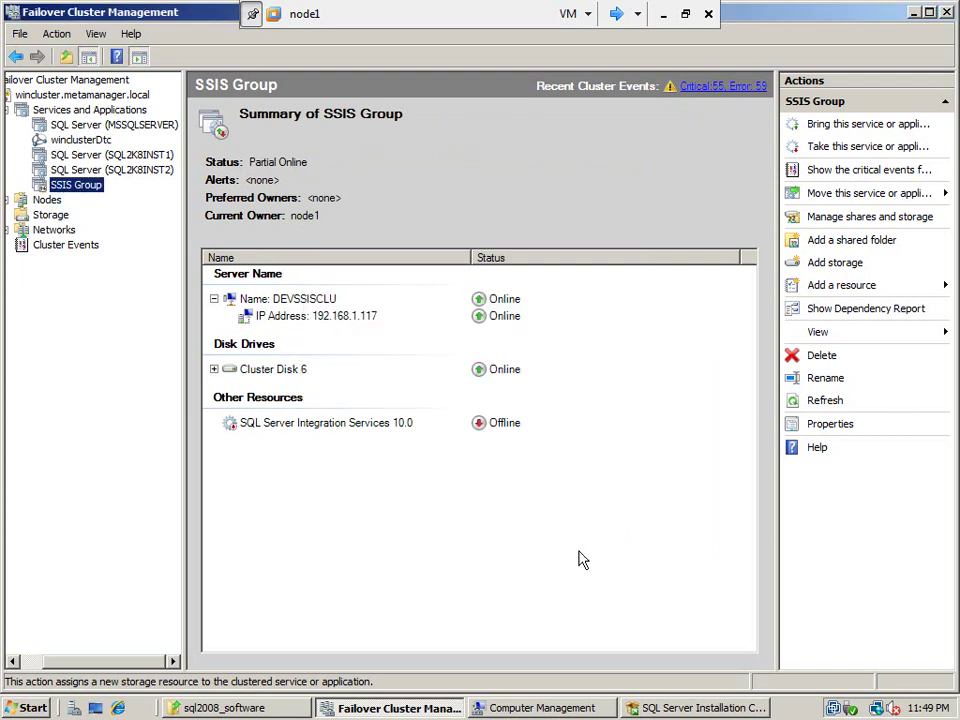
Bring the SQL Server Integration Services 10.0 resource online
{"action": "left_click", "coordinate": [380, 428]}
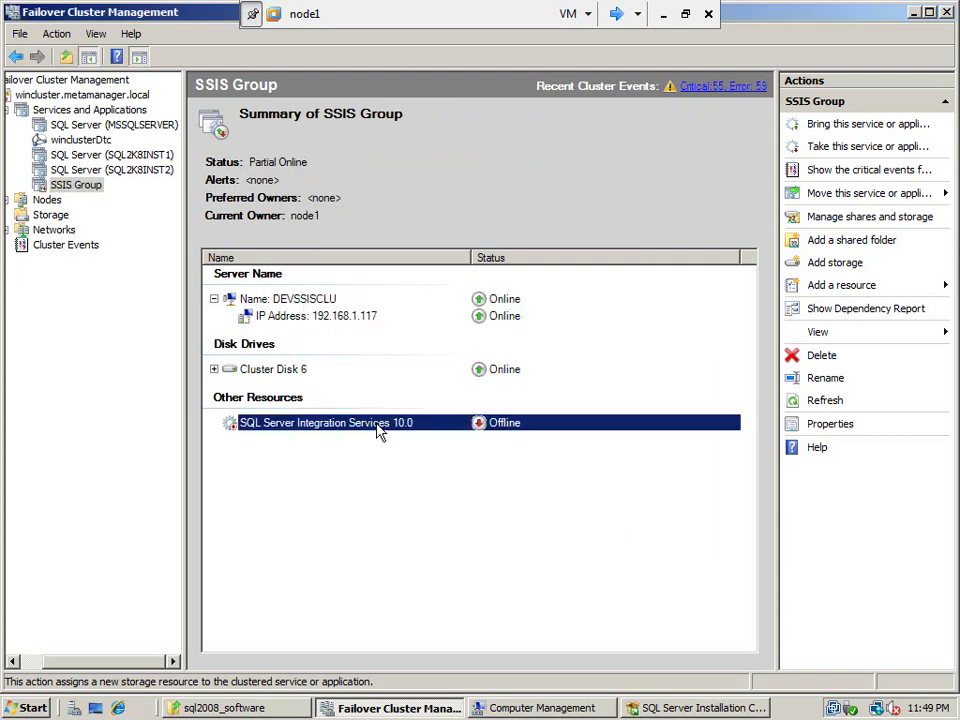
{"action": "right_click", "coordinate": [378, 428]}
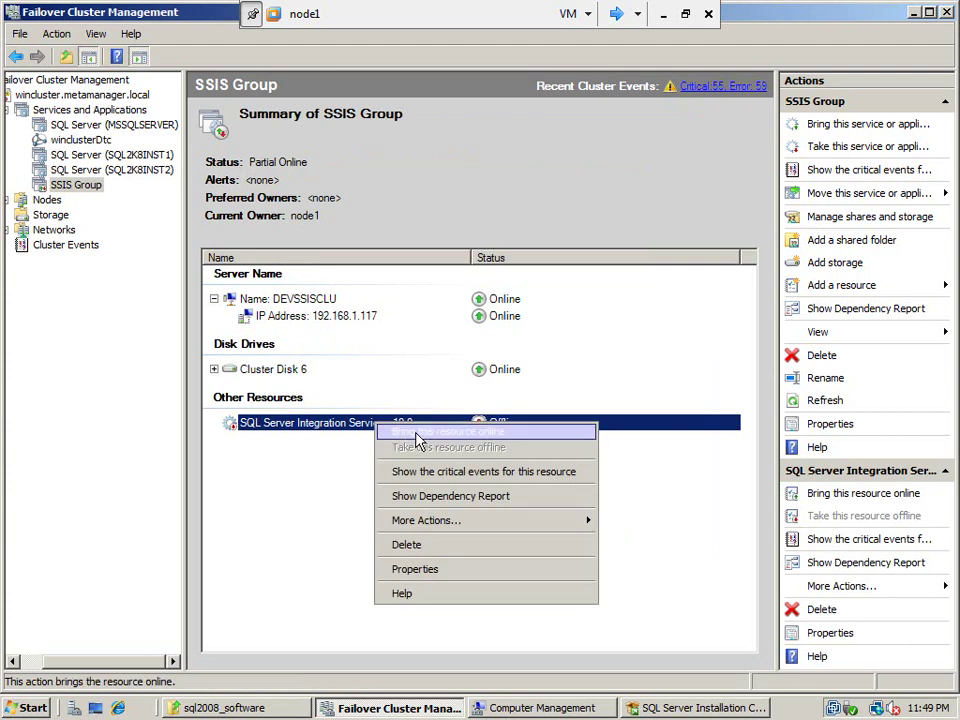
{"action": "left_click", "coordinate": [418, 436]}
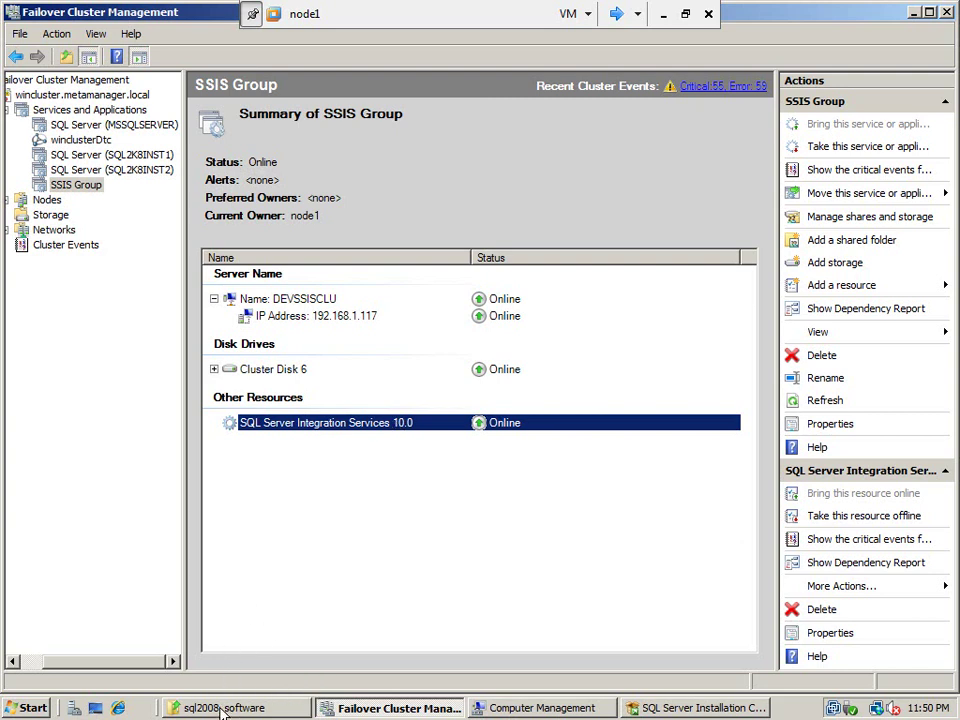
Browse to C:\Program Files\Microsoft SQL Server\100\DTS\Binn and select MsDtsSrvr.ini
{"action": "left_click", "coordinate": [225, 710]}
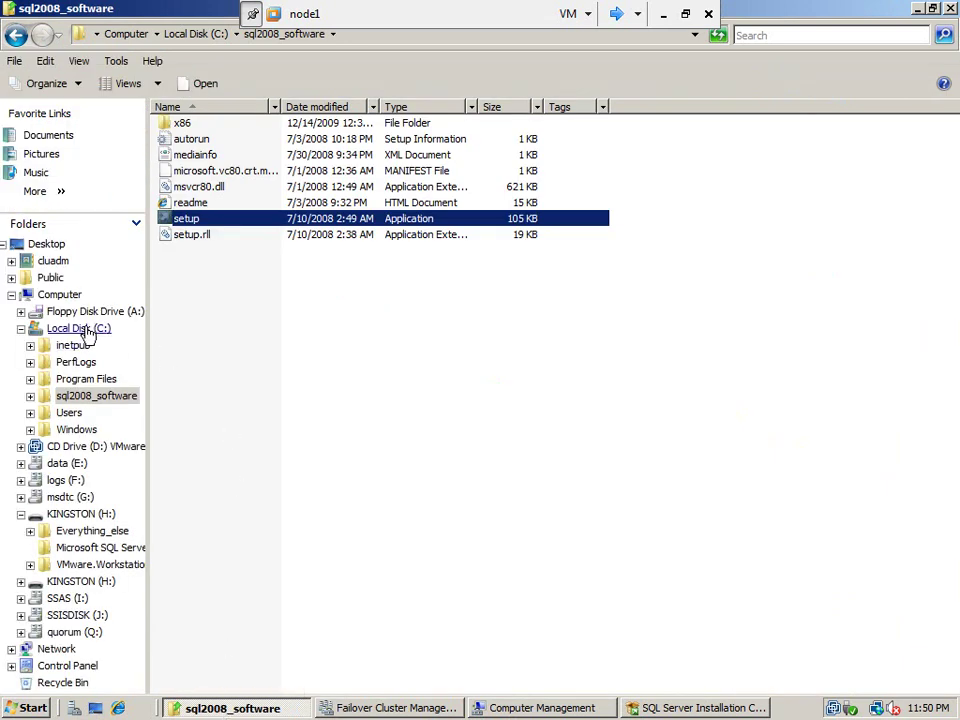
{"action": "left_click", "coordinate": [88, 330]}
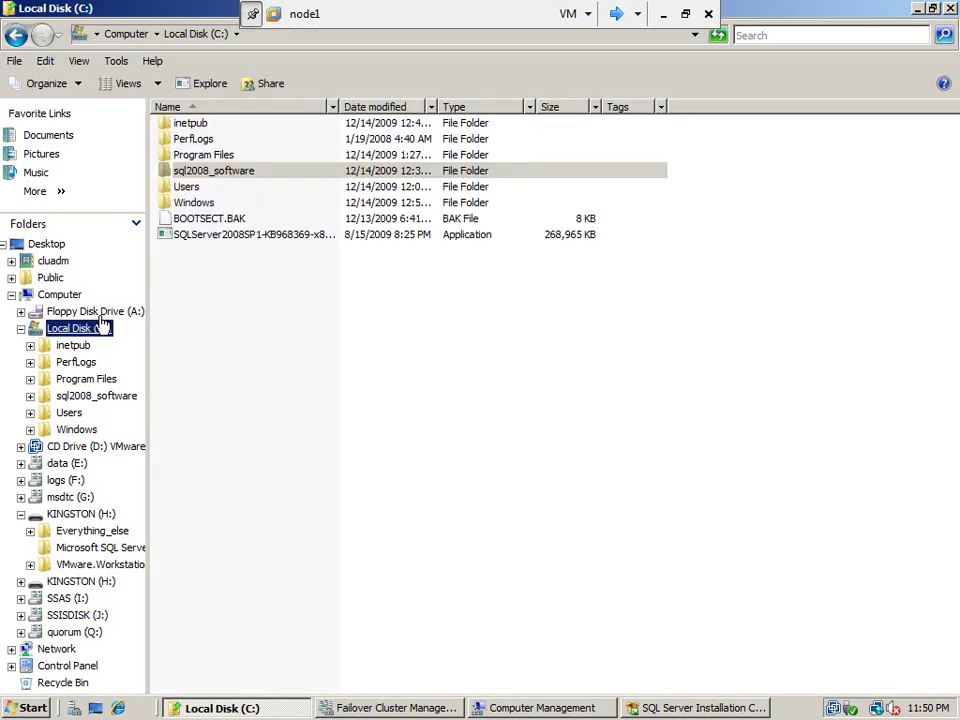
{"action": "left_click", "coordinate": [215, 176]}
{"action": "double_click", "coordinate": [215, 156]}
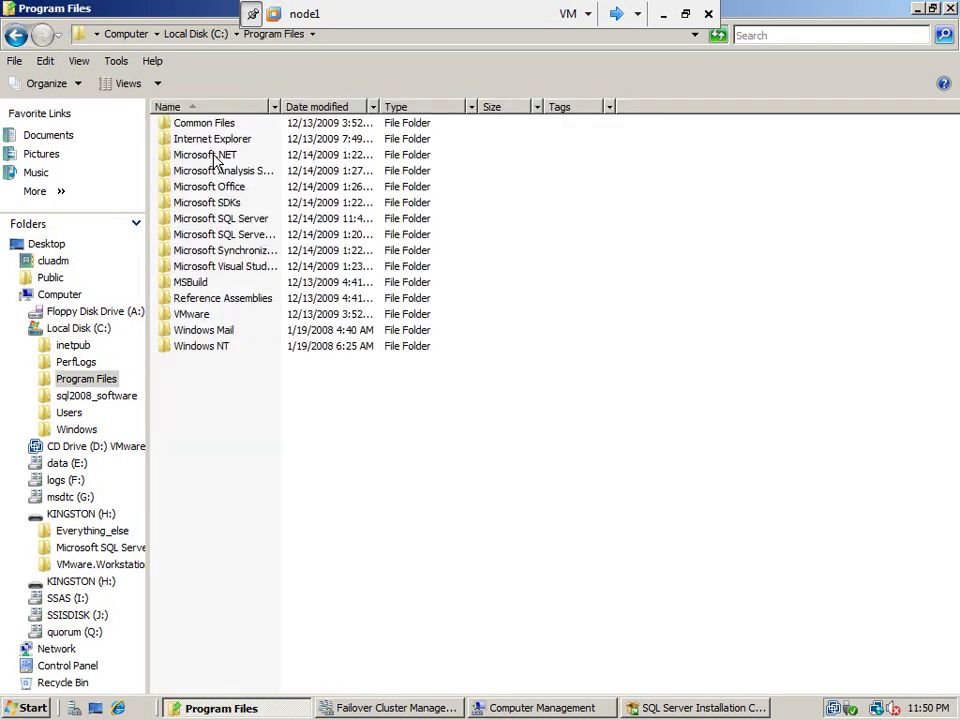
{"action": "double_click", "coordinate": [232, 218]}
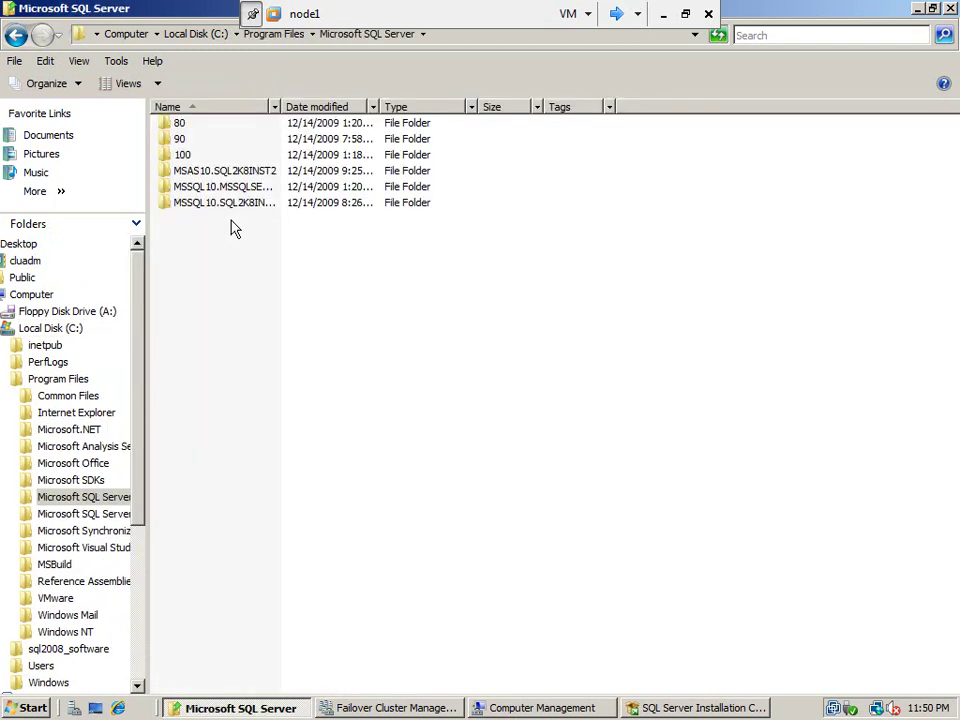
{"action": "double_click", "coordinate": [185, 156]}
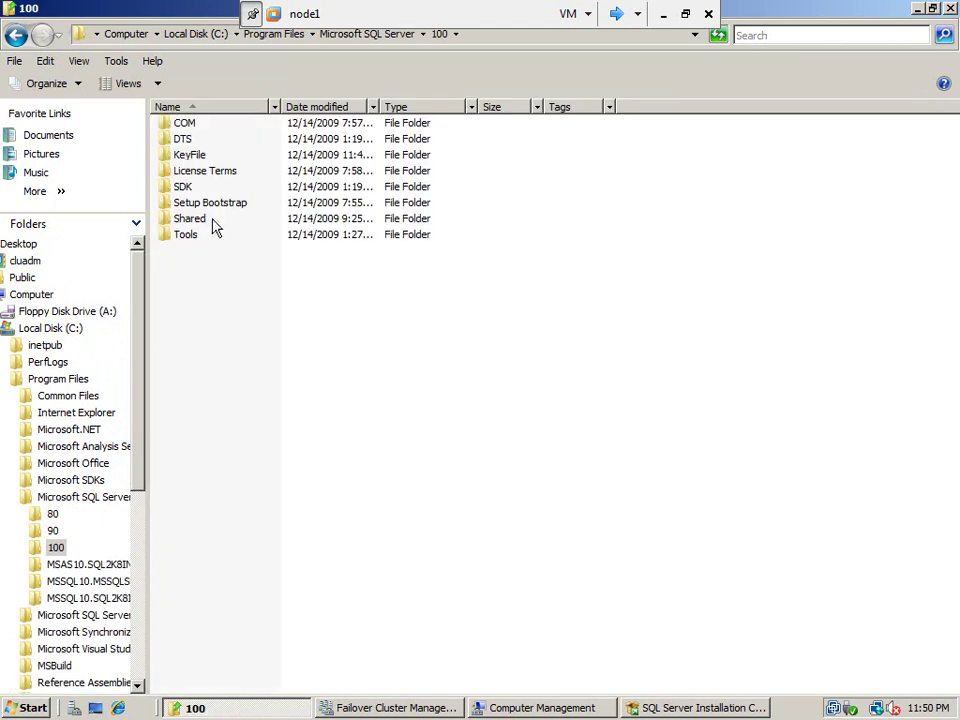
{"action": "double_click", "coordinate": [184, 139]}
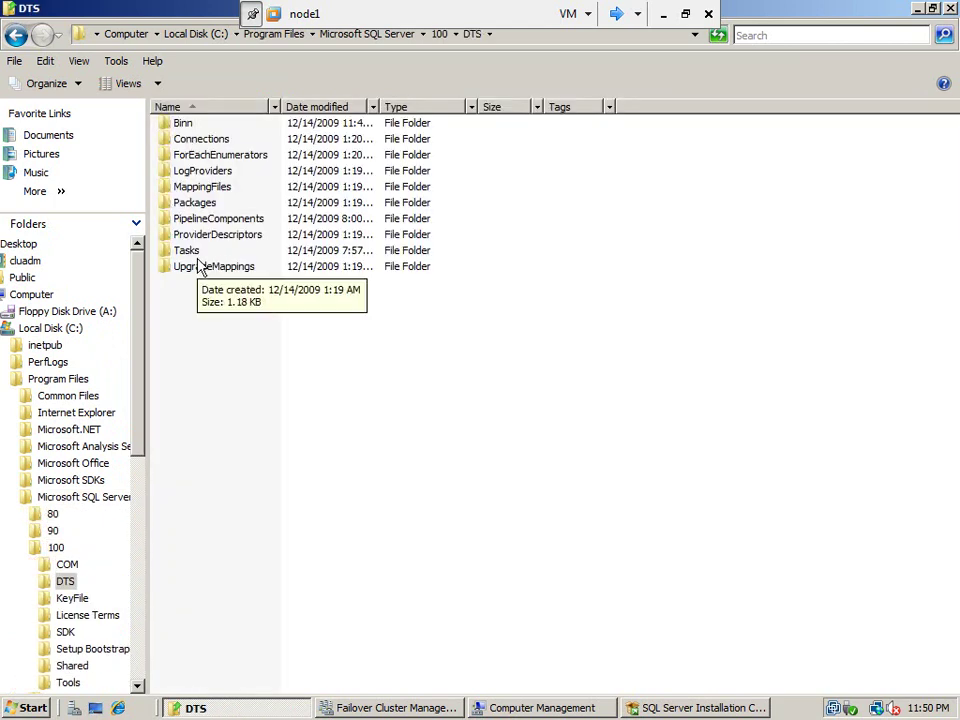
{"action": "double_click", "coordinate": [185, 123]}
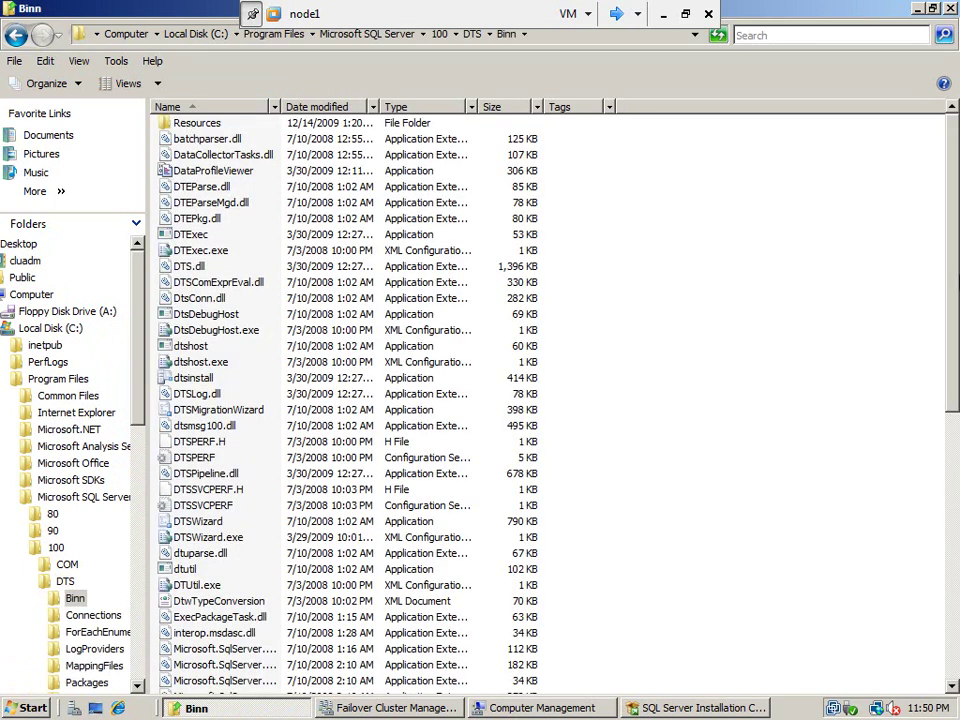
{"action": "left_click_drag", "start_coordinate": [955, 280], "coordinate": [945, 560]}
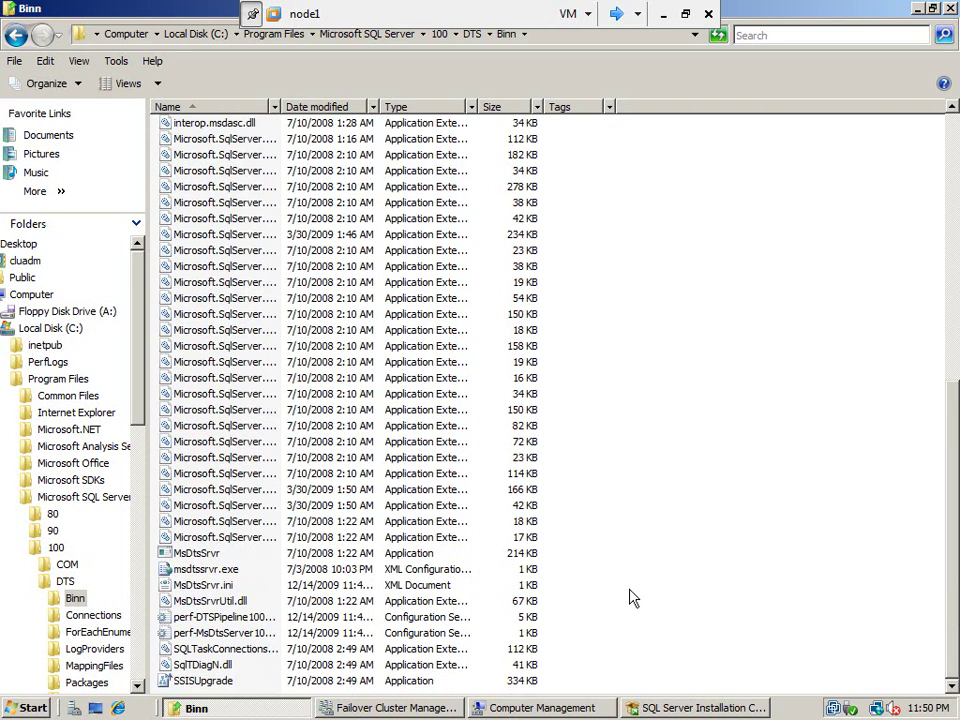
{"action": "left_click", "coordinate": [206, 587]}
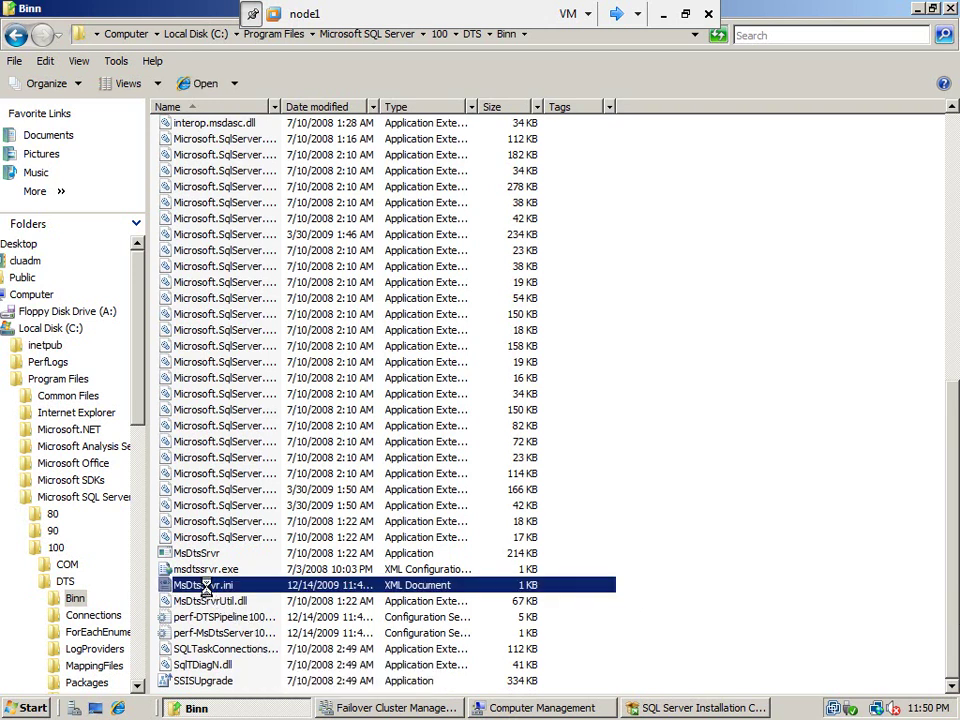
Review MsDtsSrvr.ini in Notepad, noting StorePath ..\Packages, and close it unchanged
{"action": "right_click", "coordinate": [206, 587]}
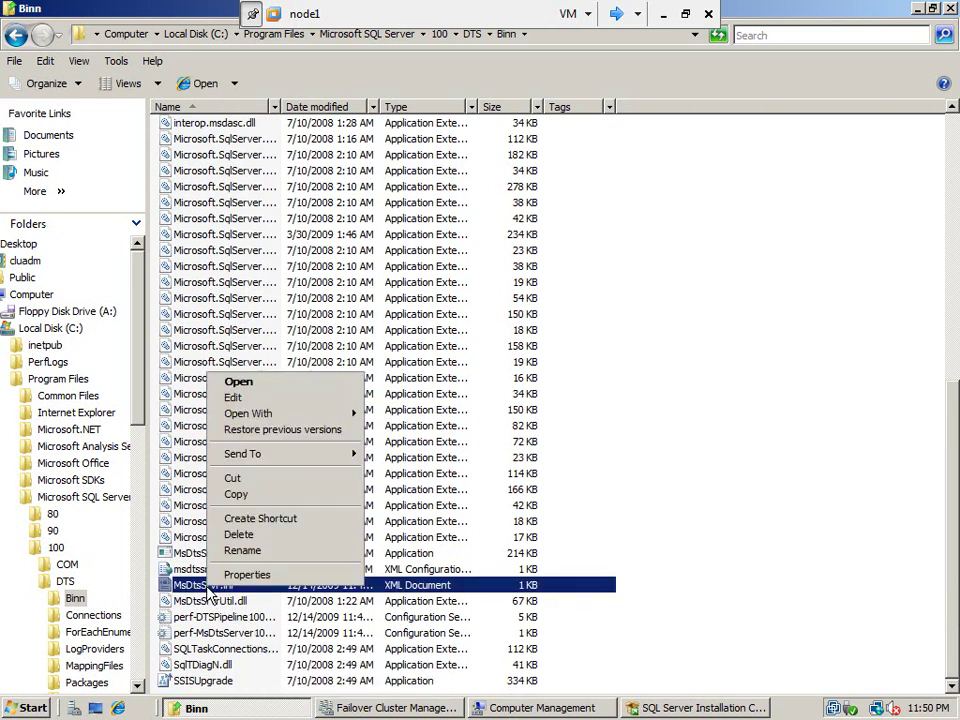
{"action": "left_click", "coordinate": [266, 401]}
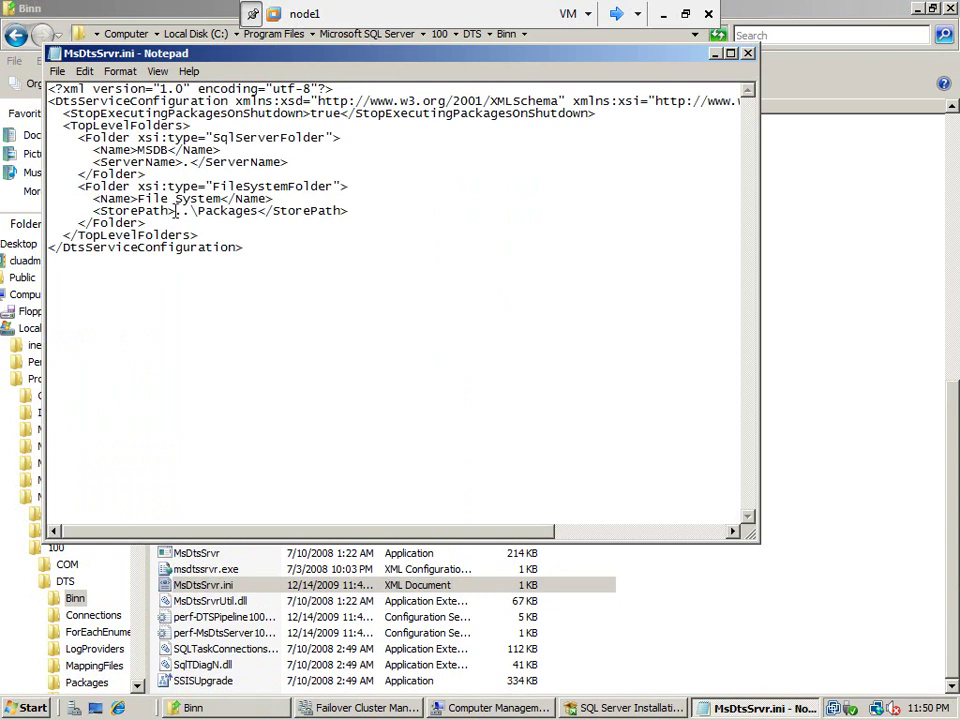
{"action": "left_click_drag", "start_coordinate": [174, 211], "coordinate": [291, 222]}
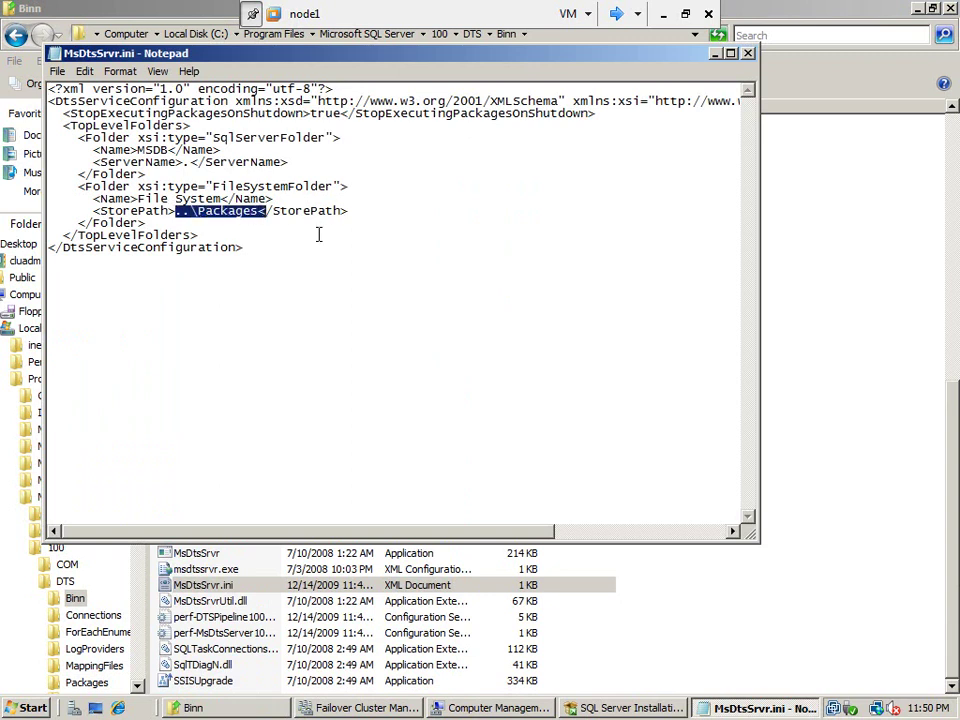
{"action": "left_click", "coordinate": [318, 234]}
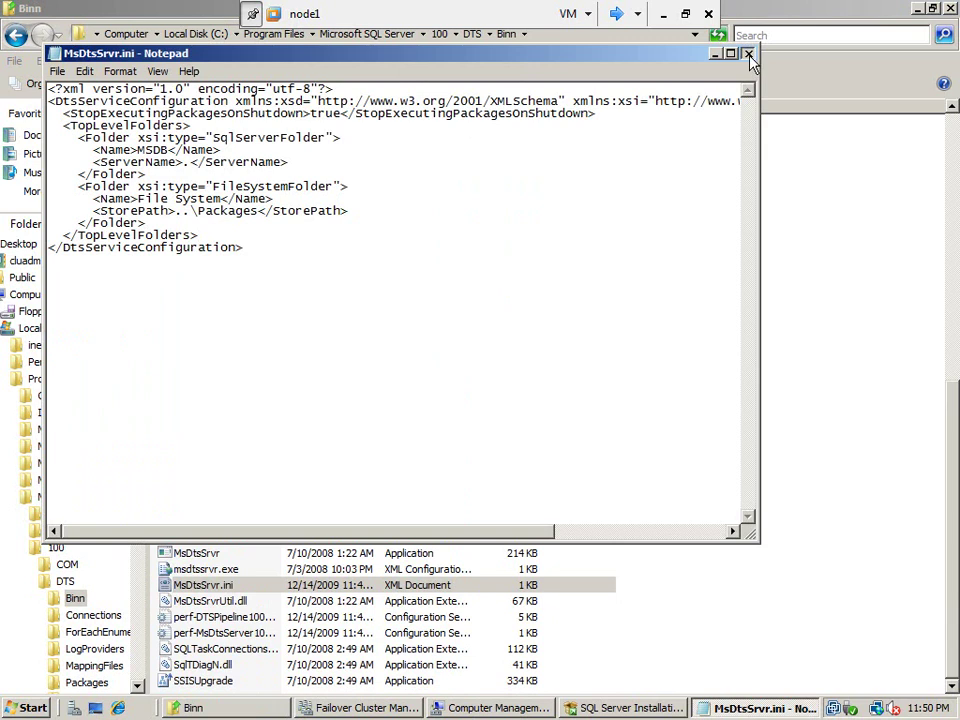
{"action": "left_click", "coordinate": [748, 54]}
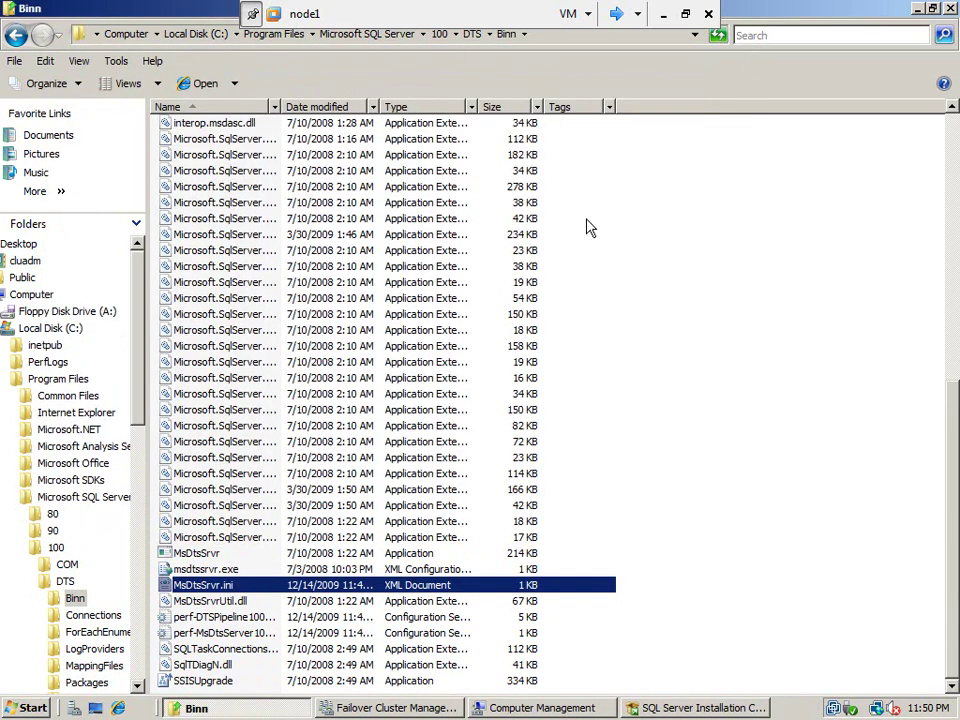
Copy MsDtsSrvr.ini and move down the folder tree to the drives
{"action": "right_click", "coordinate": [244, 582]}
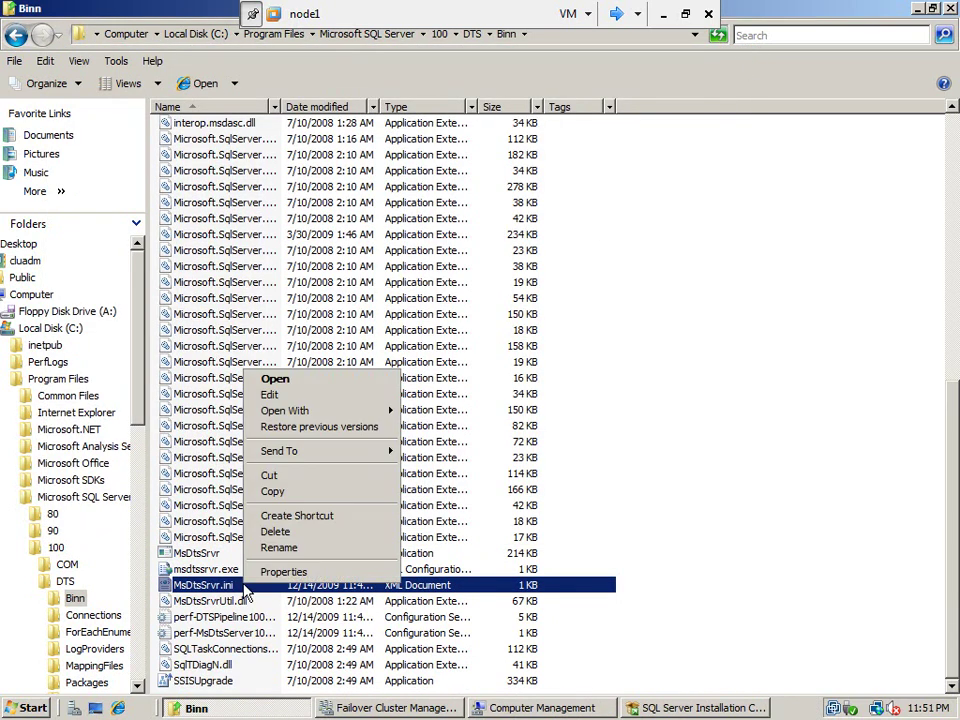
{"action": "left_click", "coordinate": [281, 493]}
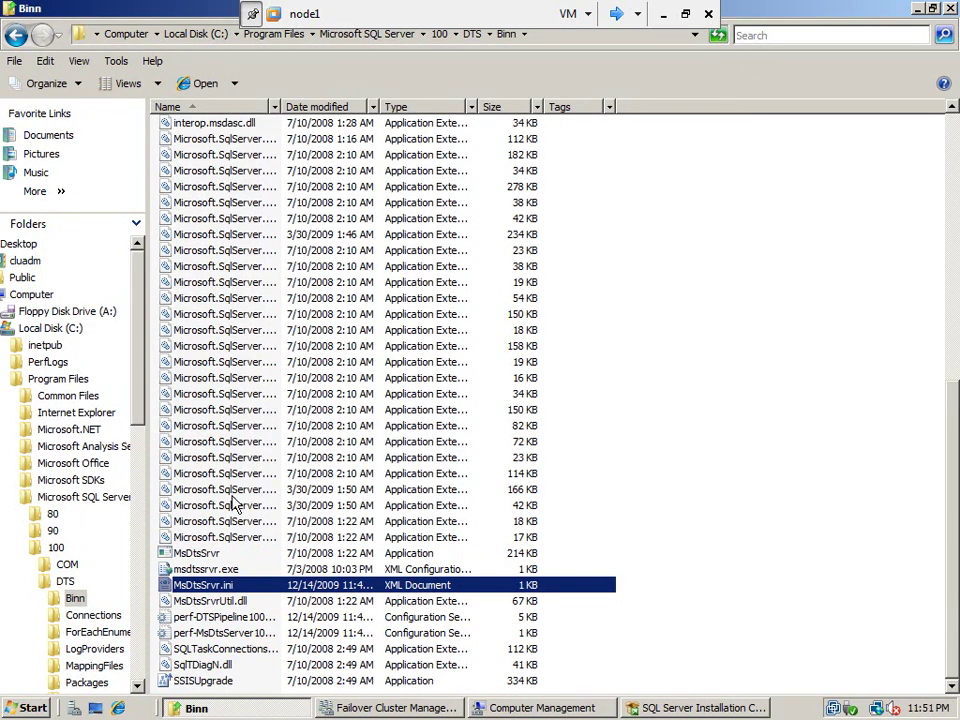
{"action": "left_click", "coordinate": [140, 588]}
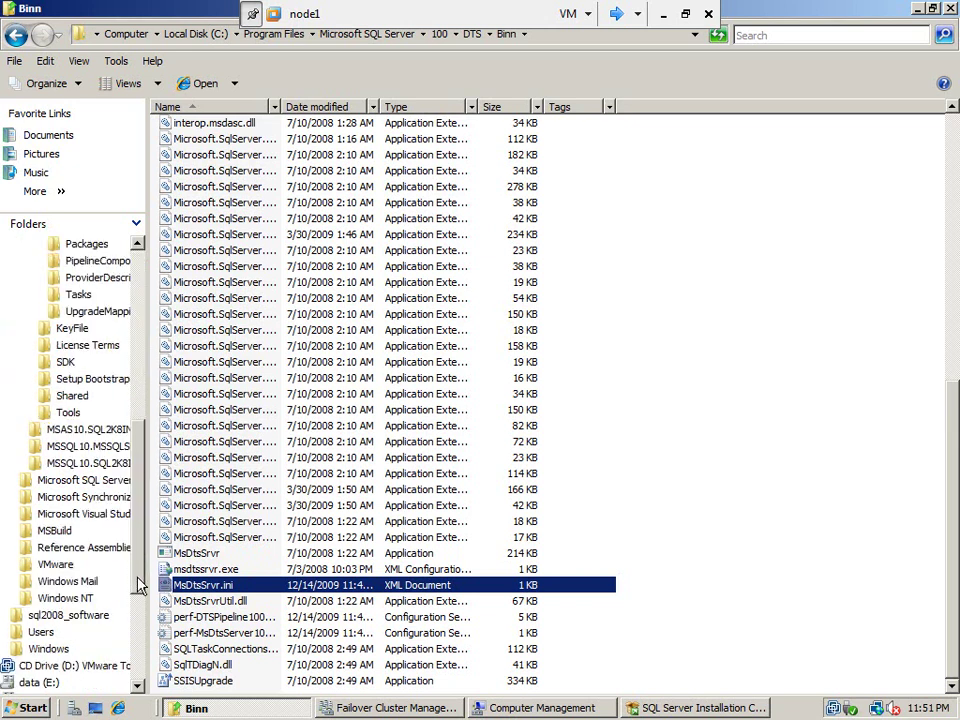
{"action": "left_click", "coordinate": [140, 650]}
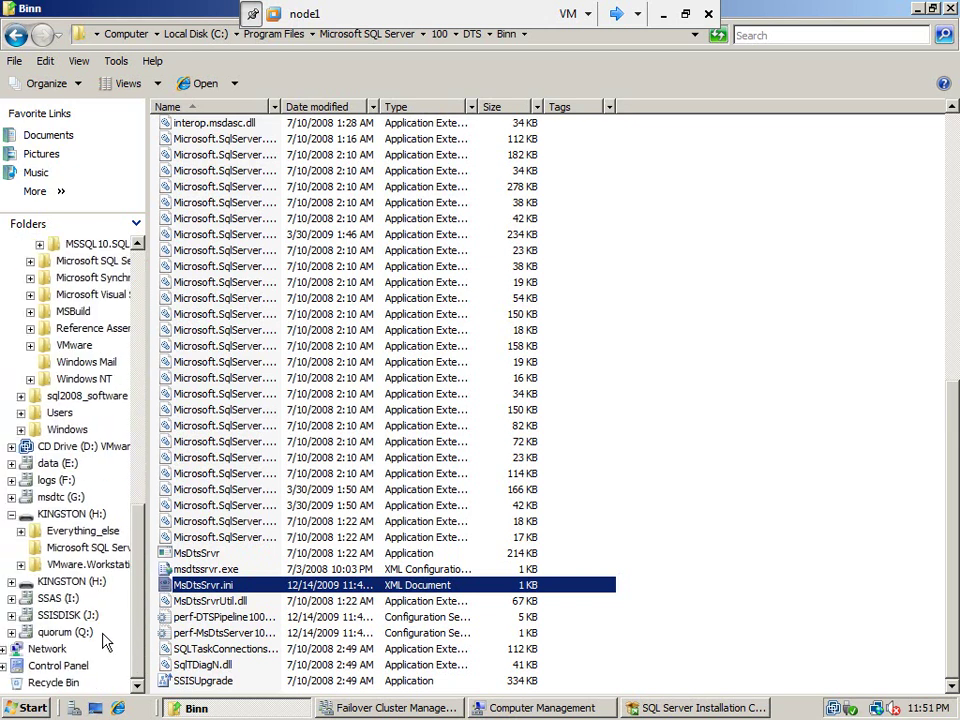
Create a new folder named Ssissetup on the SSISDISK (J:) drive
{"action": "left_click", "coordinate": [67, 616]}
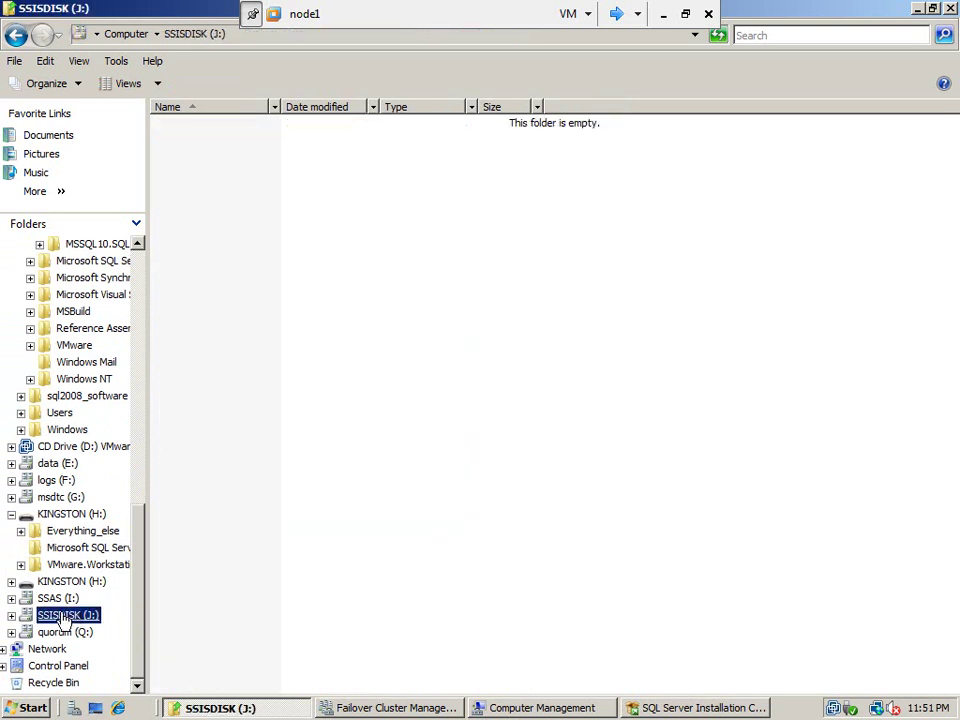
{"action": "right_click", "coordinate": [265, 228]}
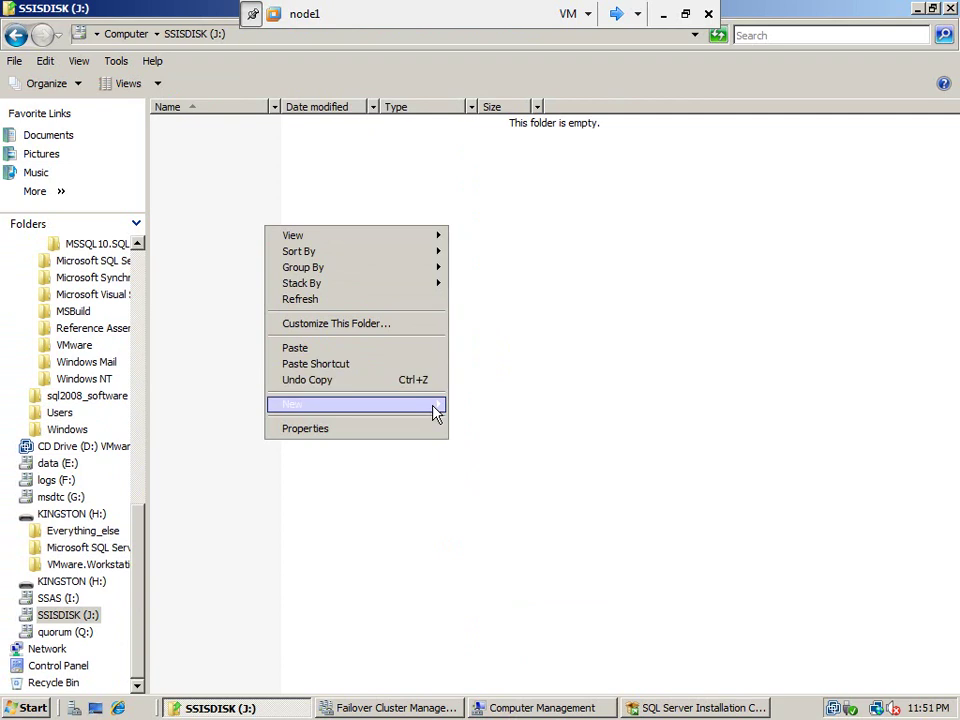
{"action": "mouse_move", "coordinate": [436, 412]}
{"action": "left_click", "coordinate": [483, 406]}
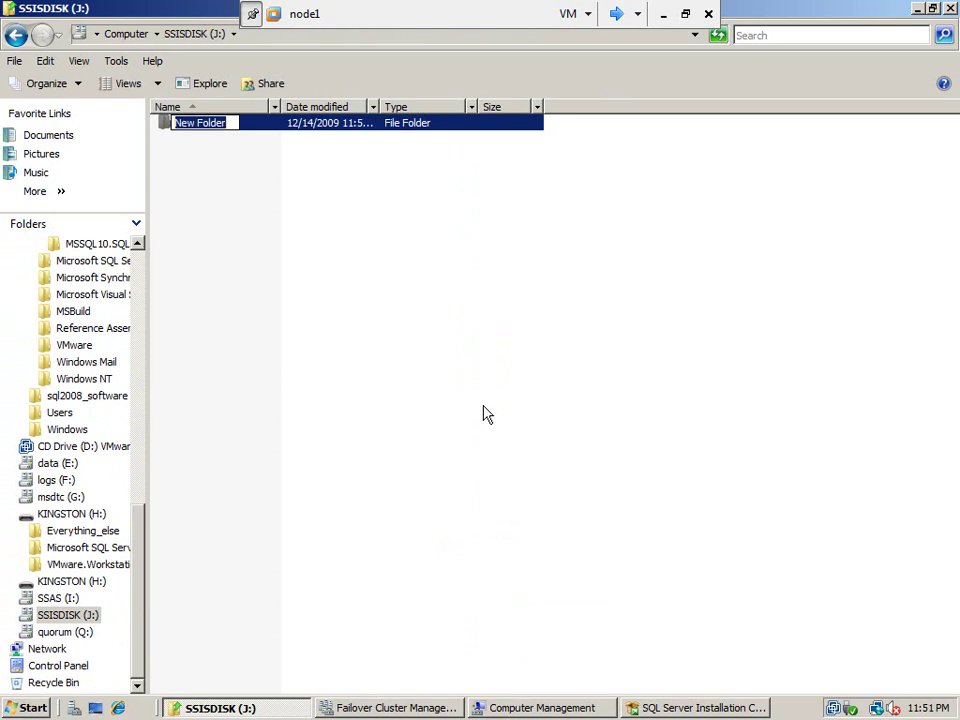
{"action": "type", "text": "Ssissetup"}
{"action": "key", "text": "Return"}
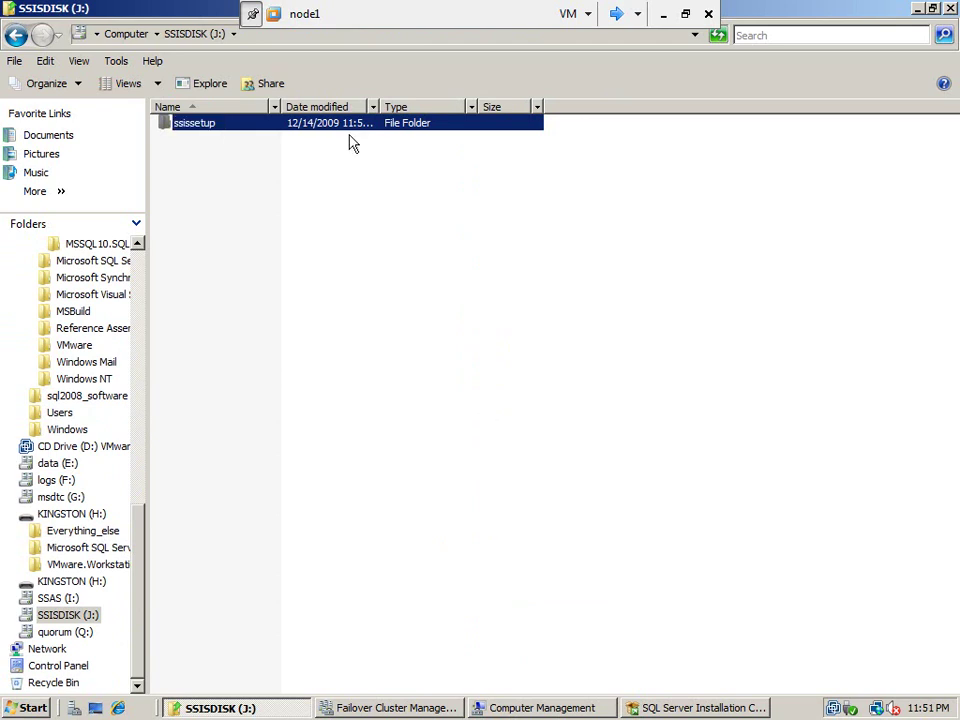
Paste MsDtsSrvr.ini into ssissetup and open the copy in Notepad
{"action": "double_click", "coordinate": [205, 124]}
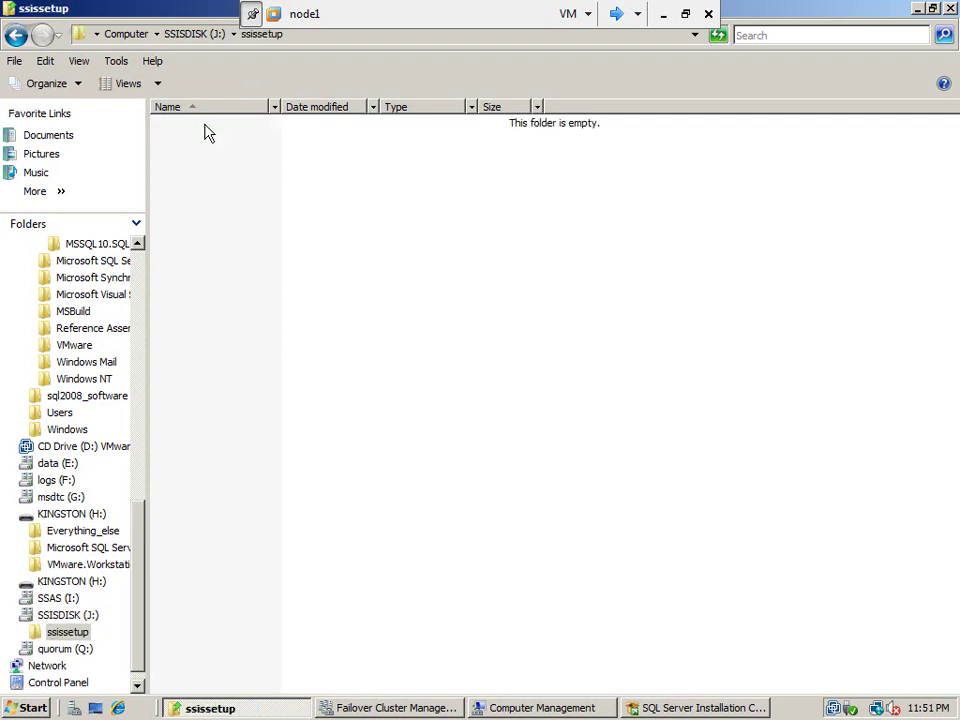
{"action": "right_click", "coordinate": [231, 209]}
{"action": "left_click", "coordinate": [306, 324]}
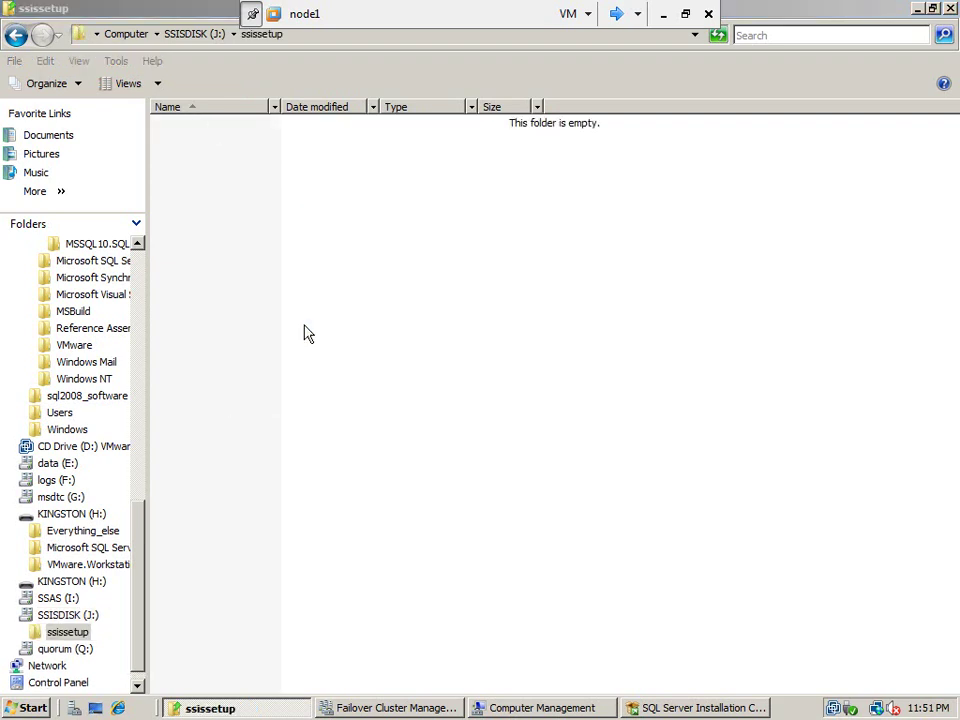
{"action": "right_click", "coordinate": [228, 132]}
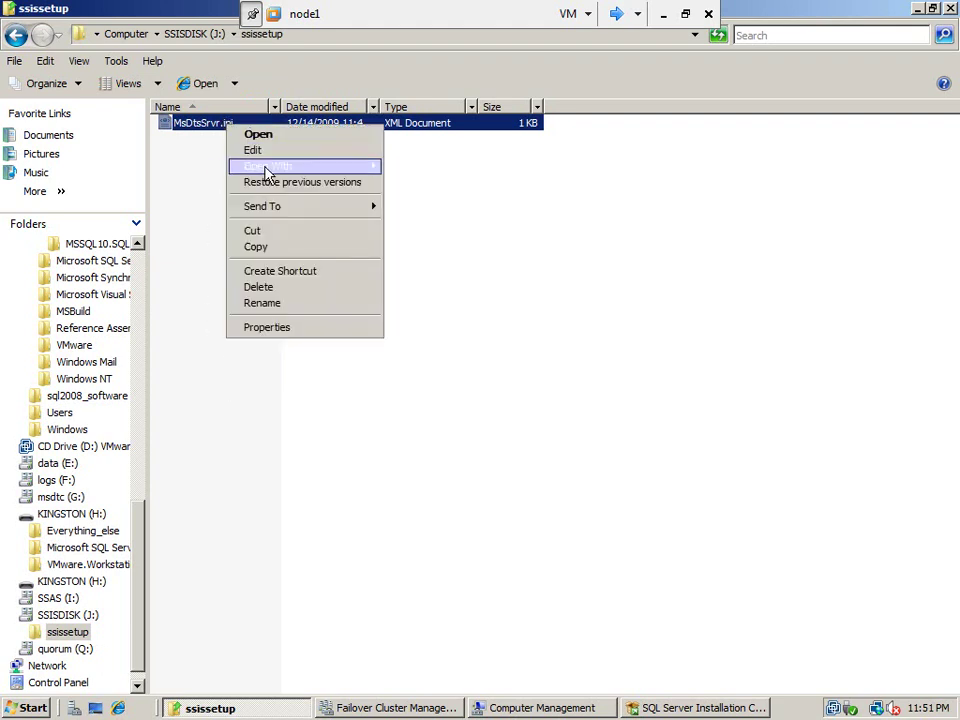
{"action": "left_click", "coordinate": [277, 154]}
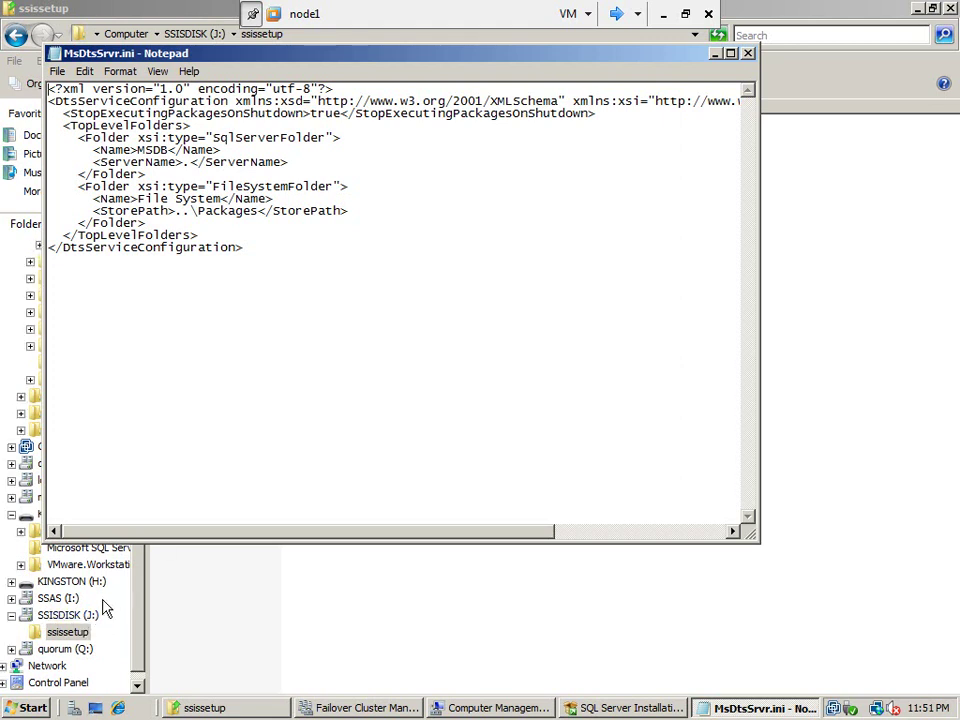
{"action": "left_click", "coordinate": [92, 616]}
{"action": "right_click", "coordinate": [231, 227]}
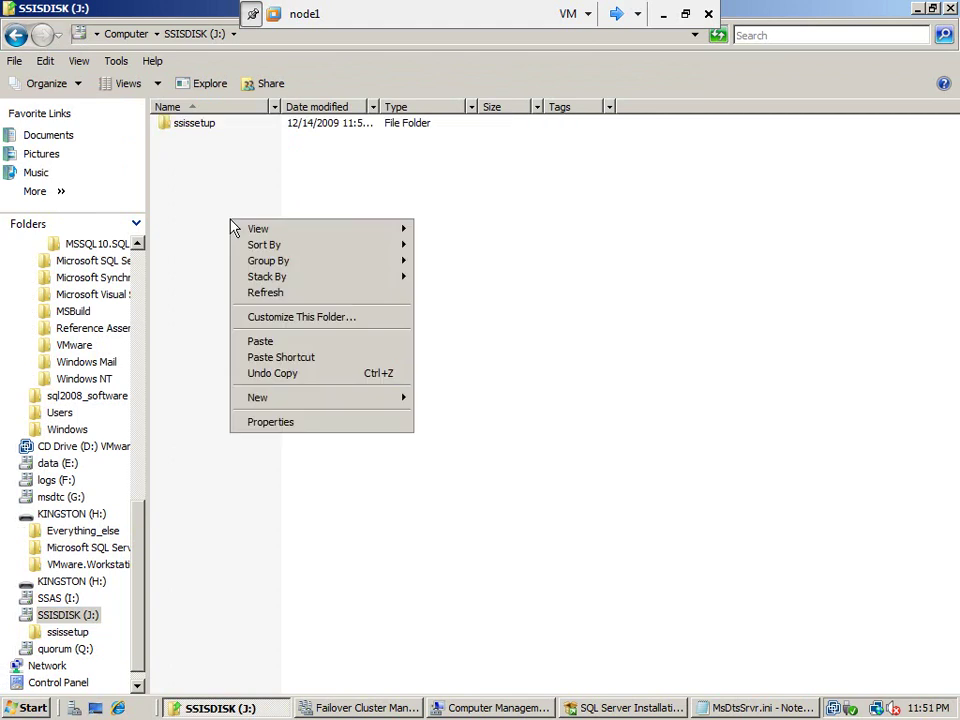
Create a 'packages' folder on J: beside ssissetup, then view ssissetup's contents
{"action": "mouse_move", "coordinate": [388, 405]}
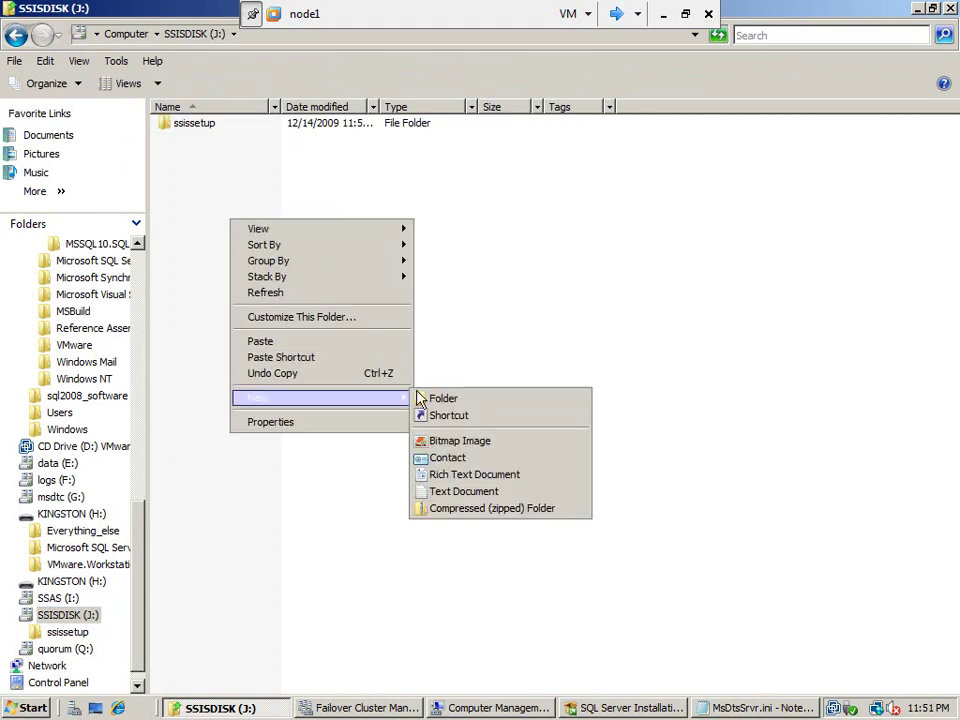
{"action": "left_click", "coordinate": [450, 399]}
{"action": "type", "text": "package"}
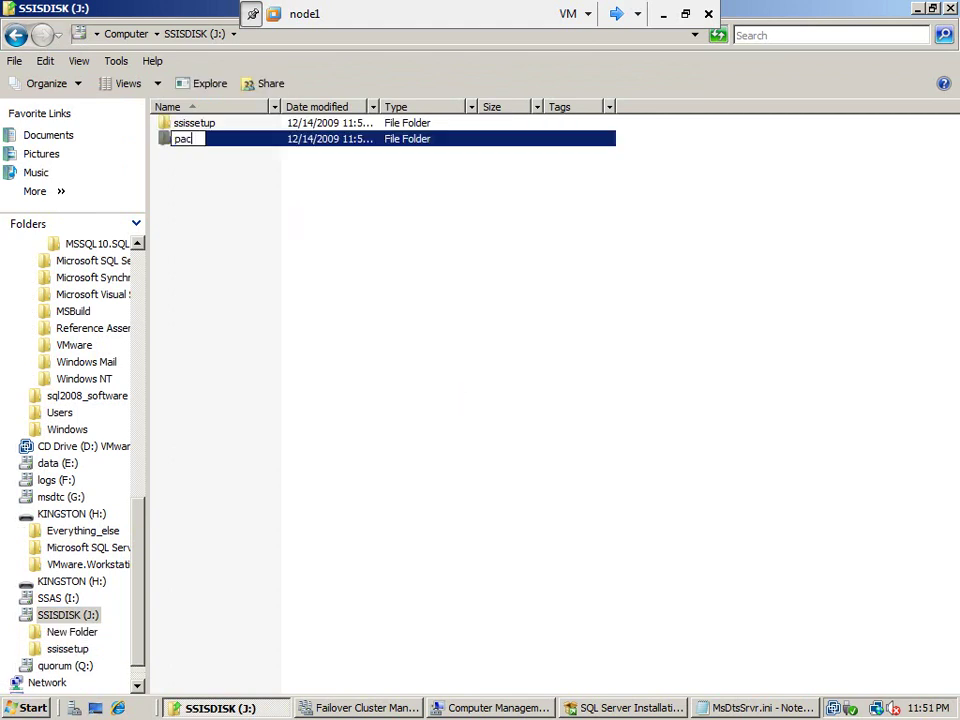
{"action": "key", "text": "Return"}
{"action": "key", "text": "F2"}
{"action": "key", "text": "End"}
{"action": "type", "text": "s"}
{"action": "key", "text": "Return"}
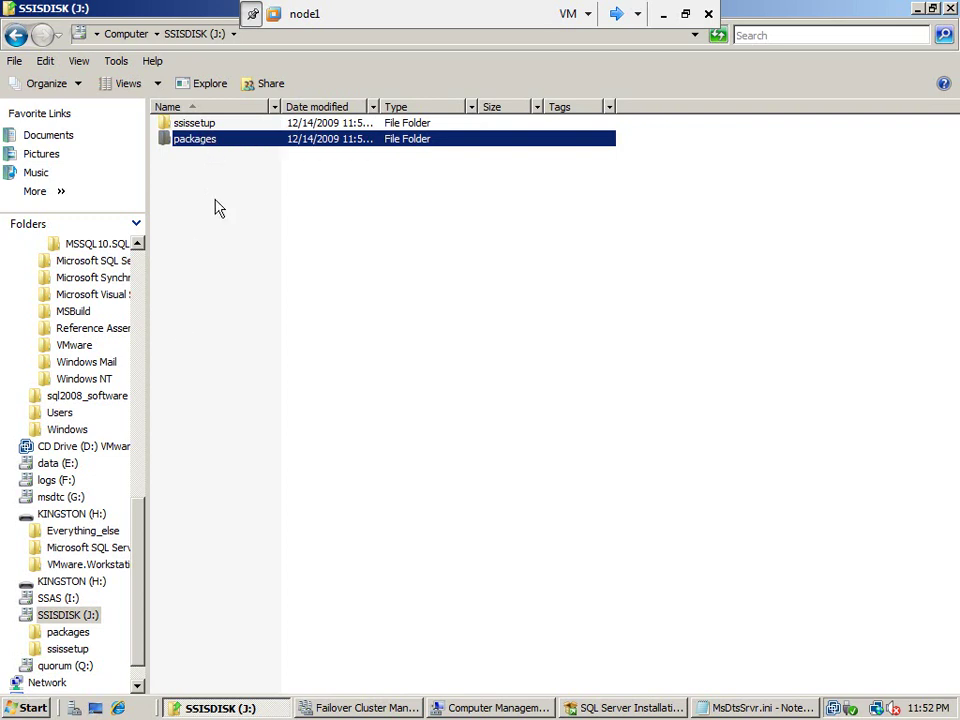
{"action": "left_click", "coordinate": [81, 636]}
{"action": "left_click", "coordinate": [78, 649]}
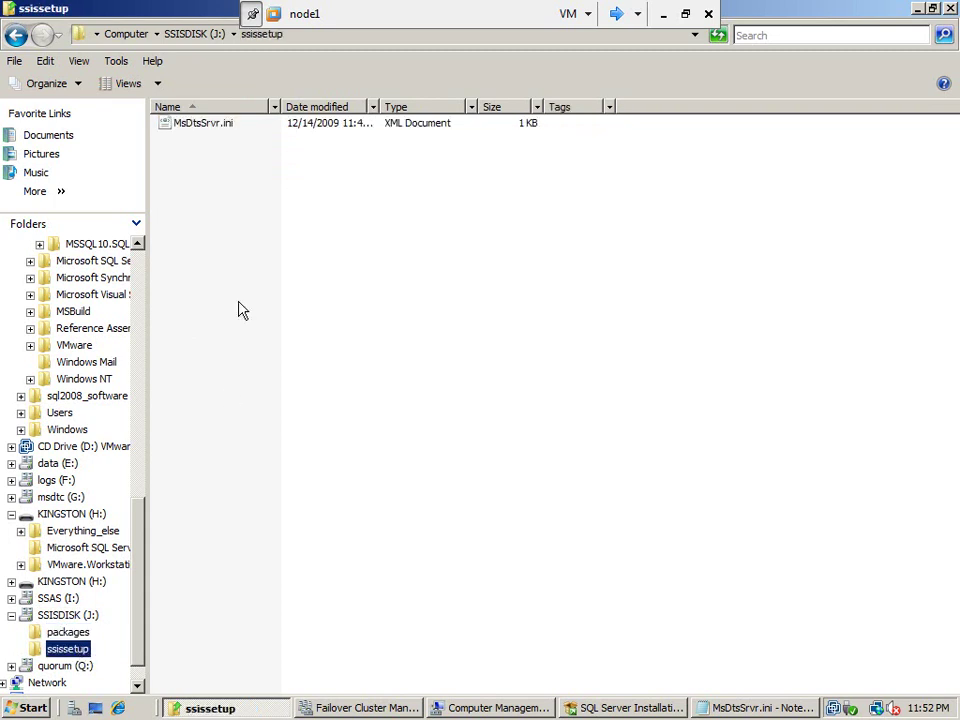
Change the StorePath in MsDtsSrvr.ini from ..\Packages to J:\packages
{"action": "left_click", "coordinate": [725, 708]}
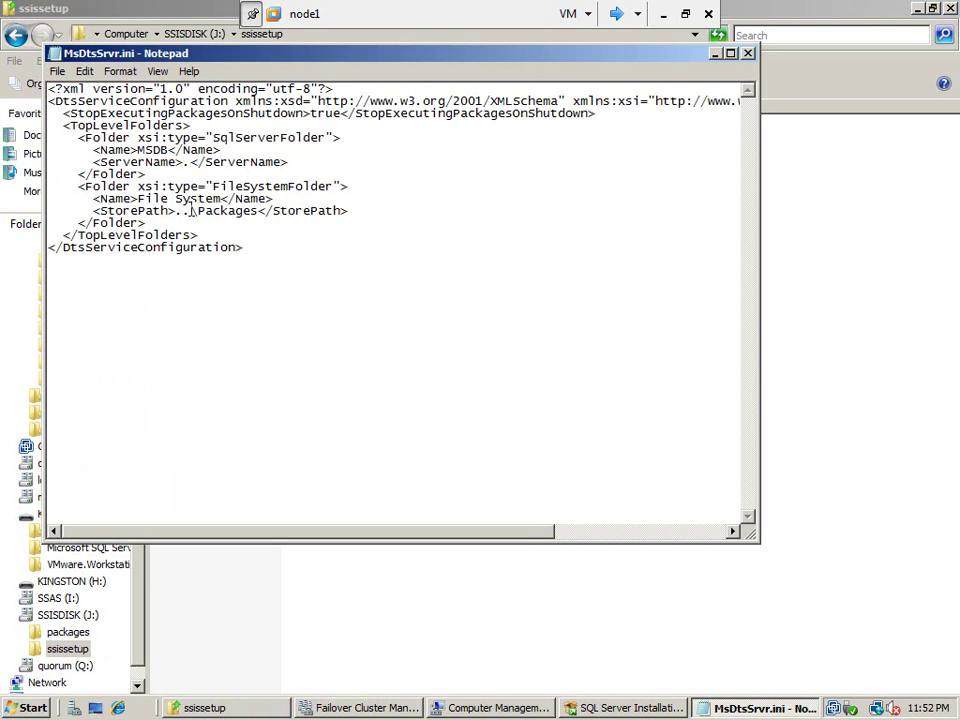
{"action": "left_click_drag", "start_coordinate": [191, 211], "coordinate": [176, 211]}
{"action": "type", "text": "J:"}
{"action": "key", "text": "Right"}
{"action": "key", "text": "Delete"}
{"action": "type", "text": "p"}
Check the MSDB Name and ServerName lines, then return to Failover Cluster Management
{"action": "left_click", "coordinate": [312, 160]}
{"action": "left_click_drag", "start_coordinate": [312, 160], "coordinate": [45, 152]}
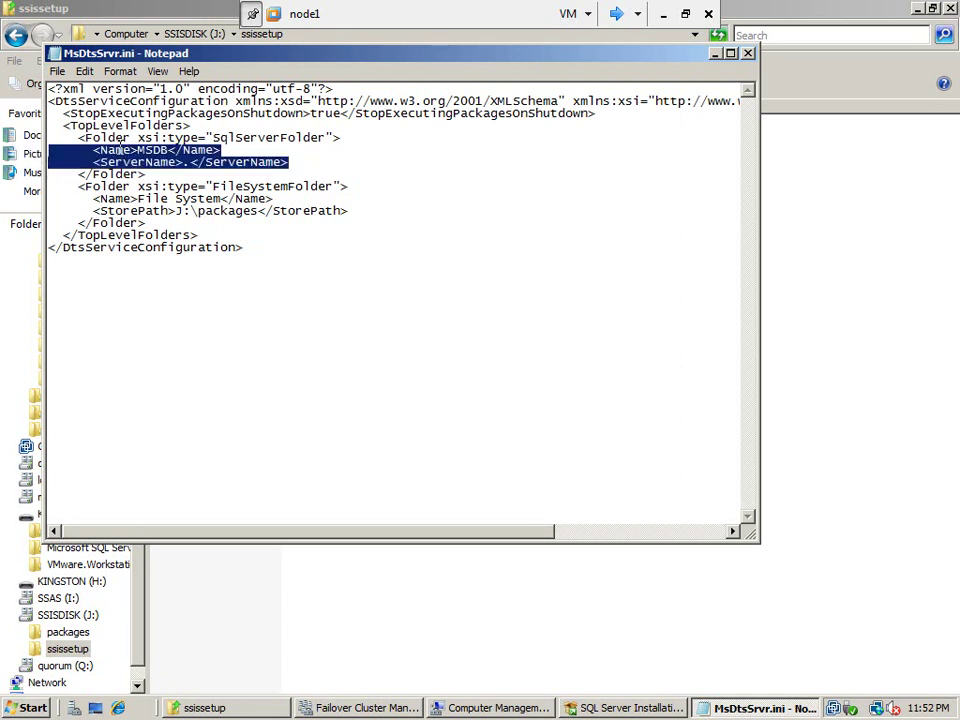
{"action": "left_click", "coordinate": [315, 157]}
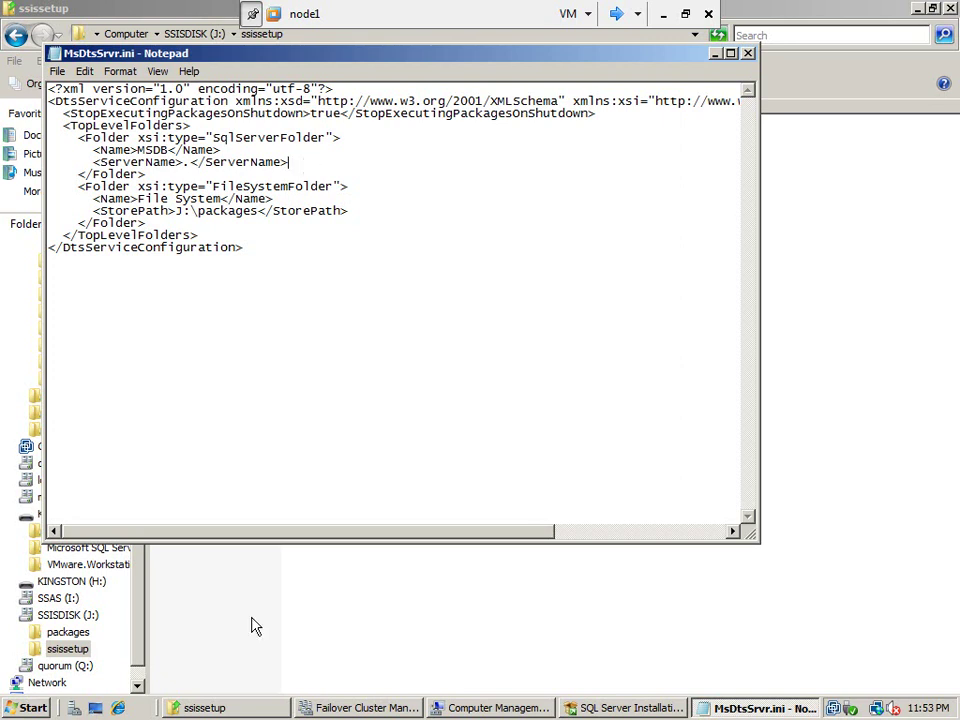
{"action": "left_click", "coordinate": [332, 704]}
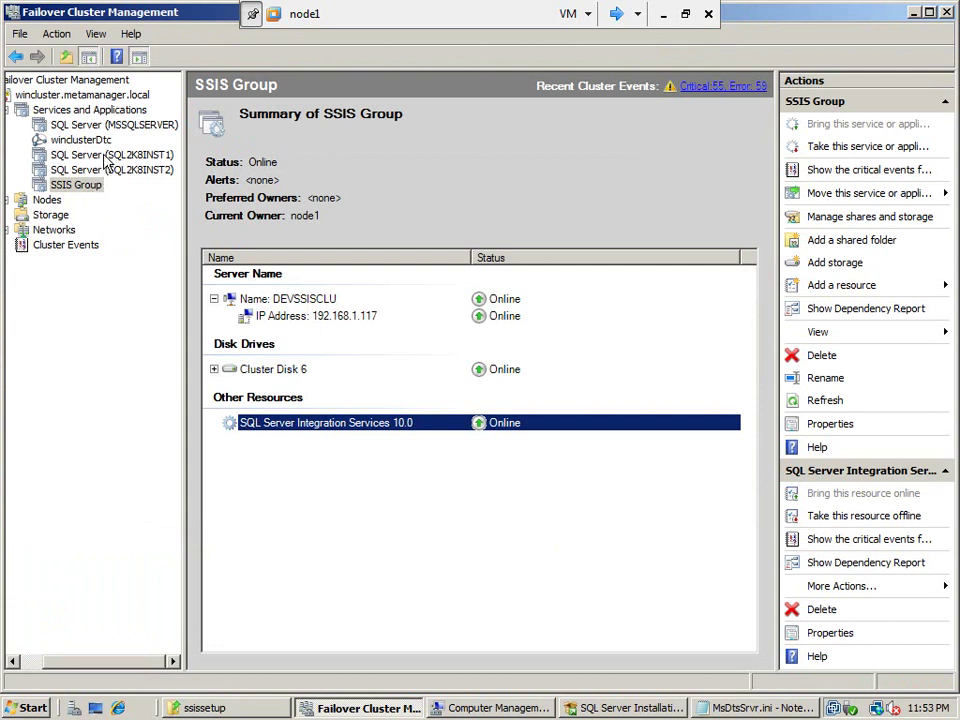
{"action": "left_click", "coordinate": [70, 125]}
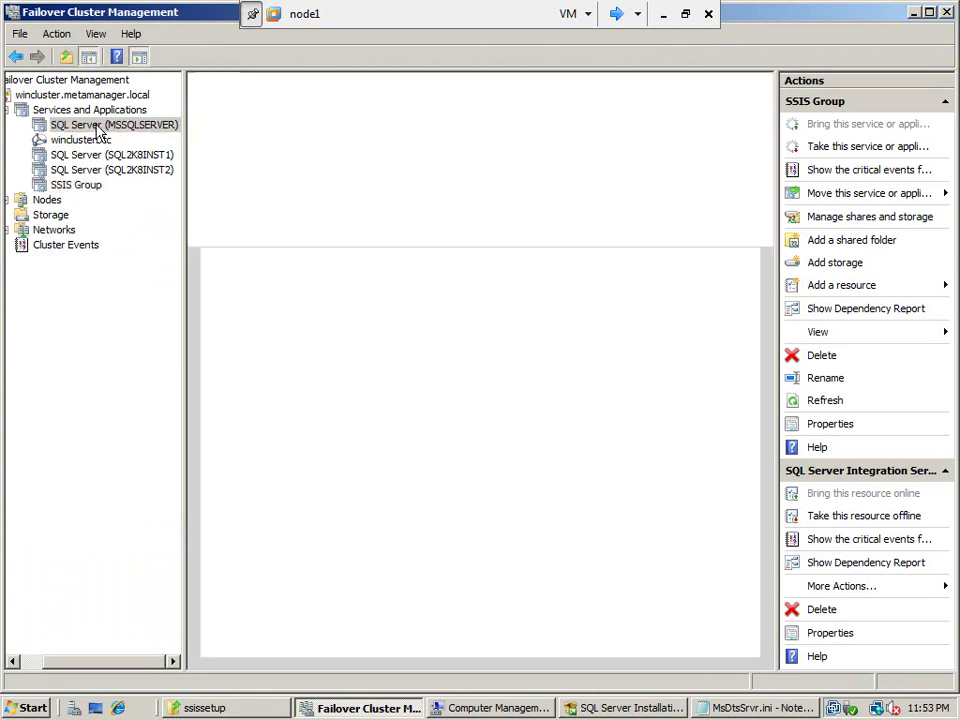
{"action": "left_click", "coordinate": [98, 157]}
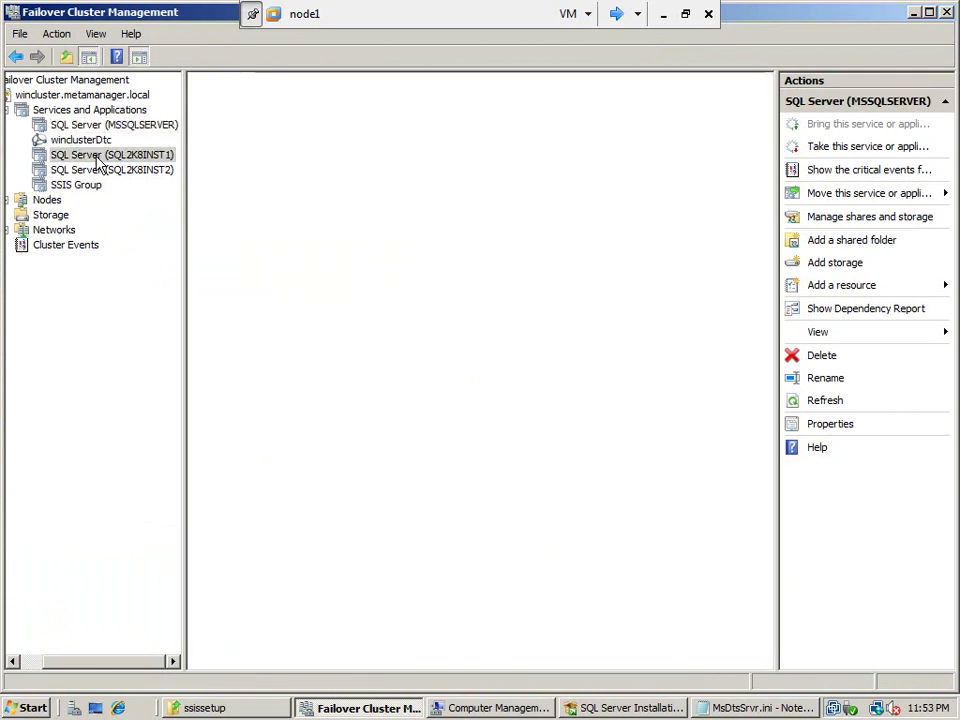
{"action": "left_click", "coordinate": [98, 173]}
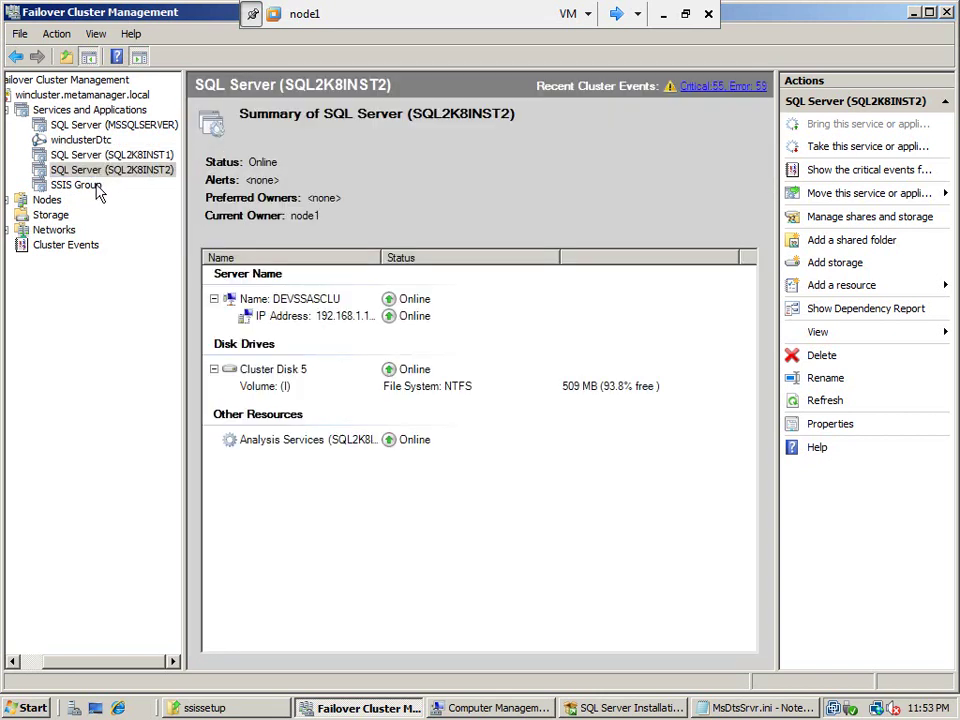
{"action": "left_click", "coordinate": [96, 189]}
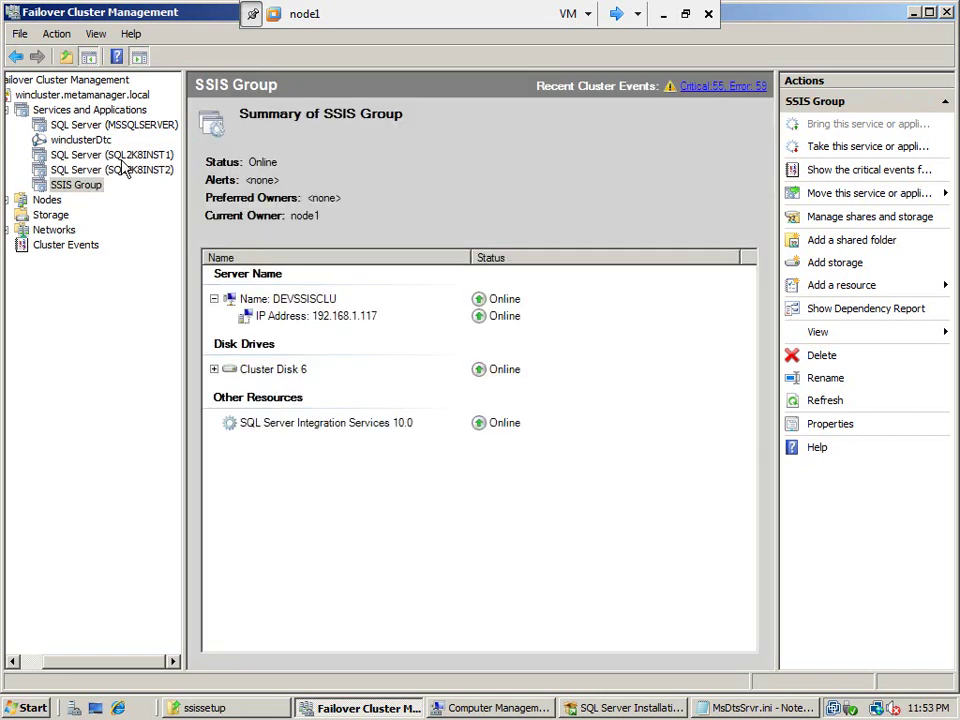
{"action": "left_click", "coordinate": [74, 130]}
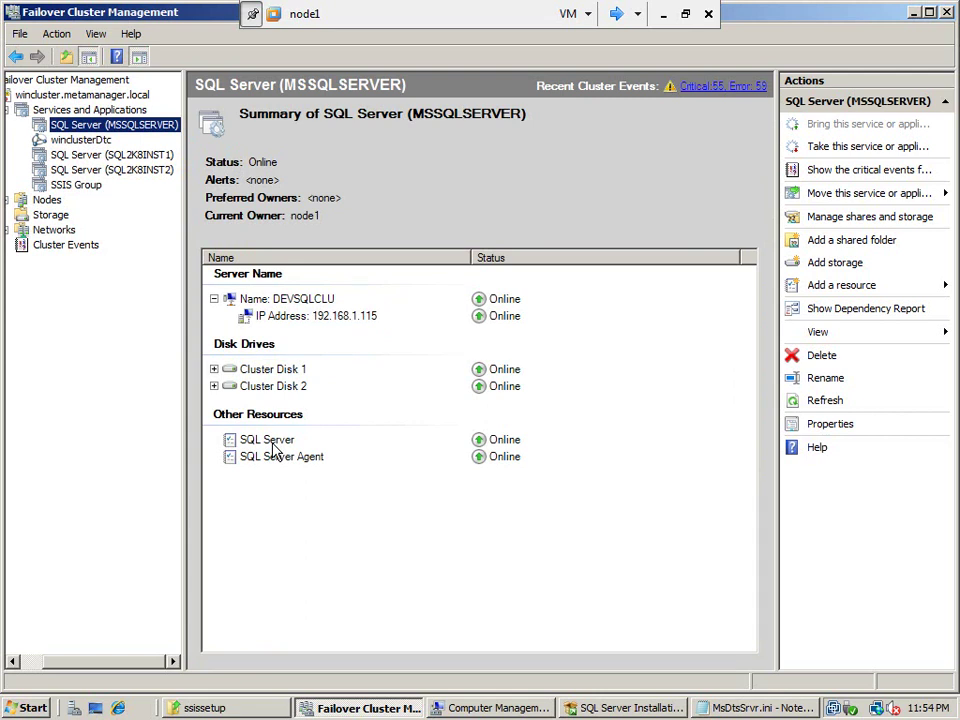
{"action": "left_click", "coordinate": [76, 186]}
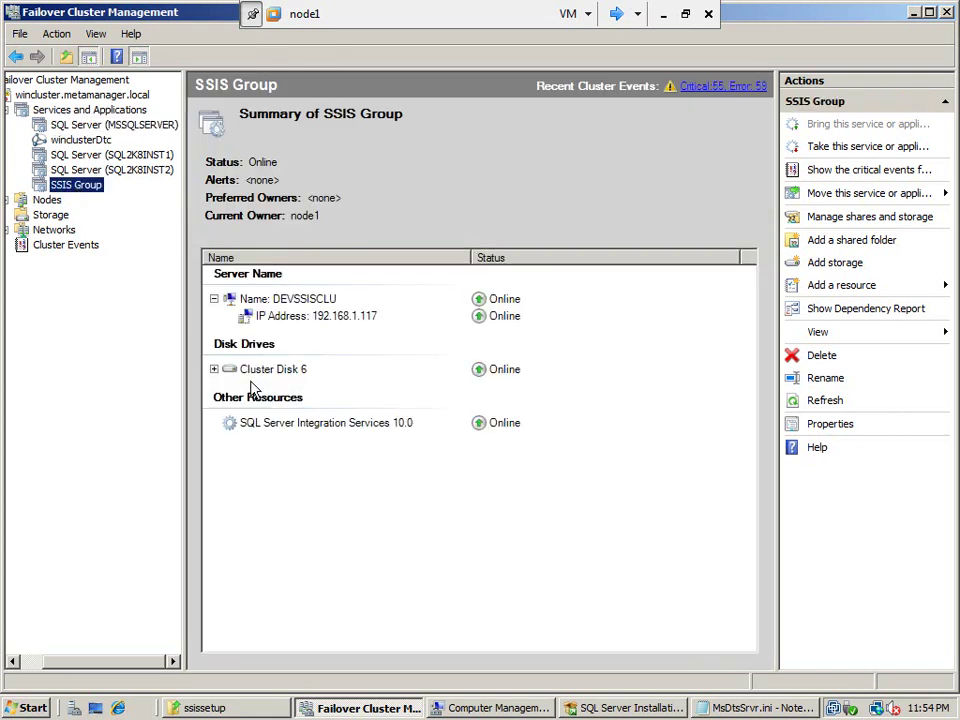
{"action": "left_click", "coordinate": [302, 426]}
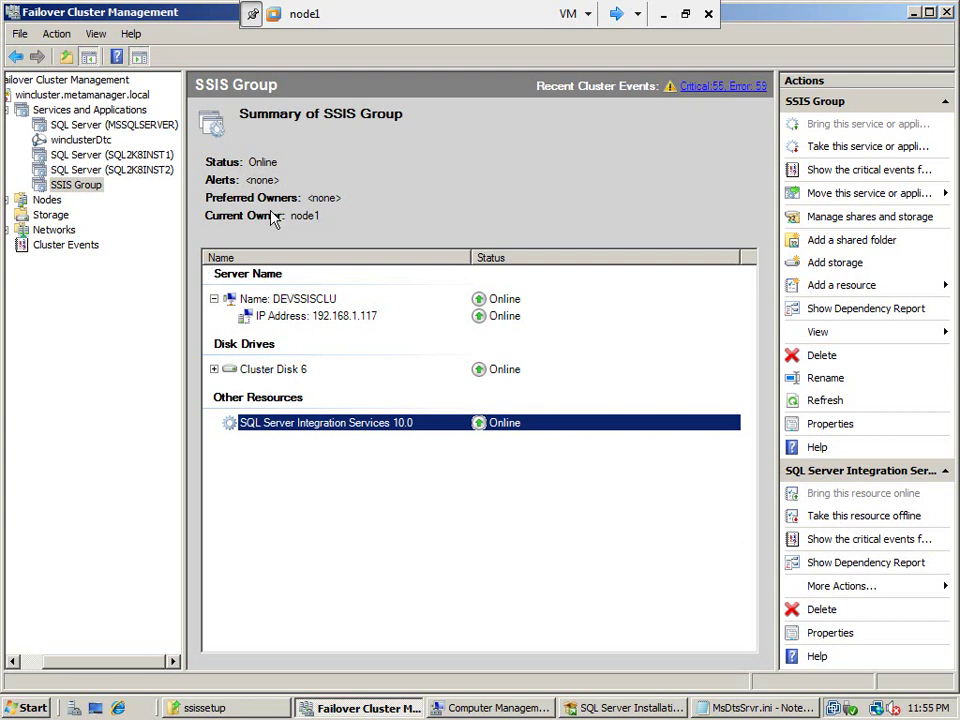
Bring the MsDtsSrvr.ini Notepad window back in front of the SSIS Group summary
{"action": "left_click", "coordinate": [758, 707]}
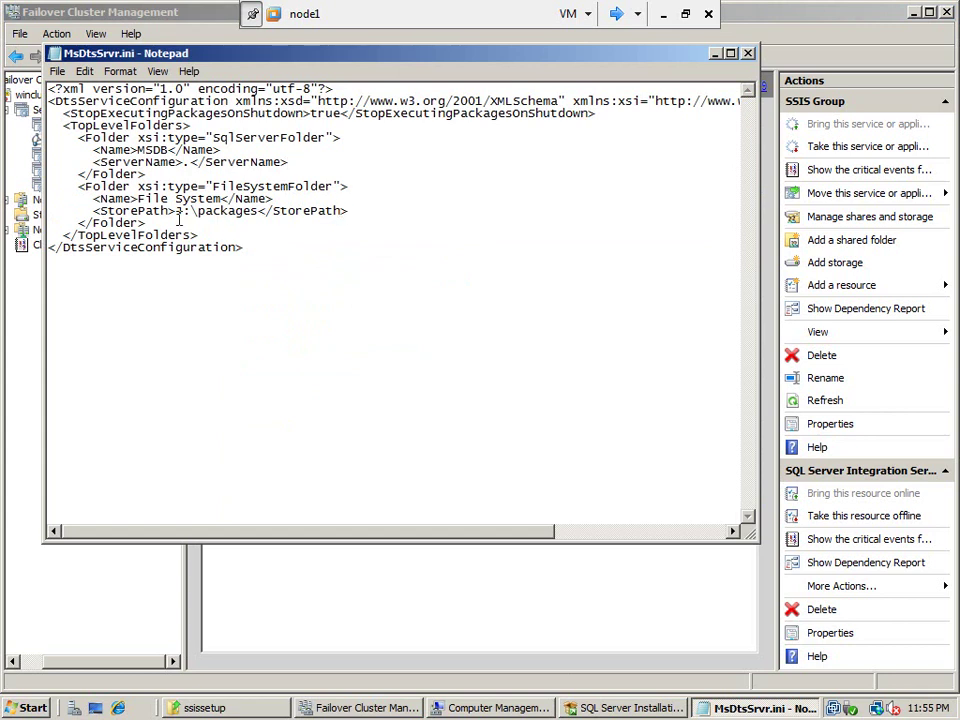
Save MsDtsSrvr.ini.xml with its J:\packages store path and close Notepad
{"action": "left_click_drag", "start_coordinate": [175, 211], "coordinate": [256, 211]}
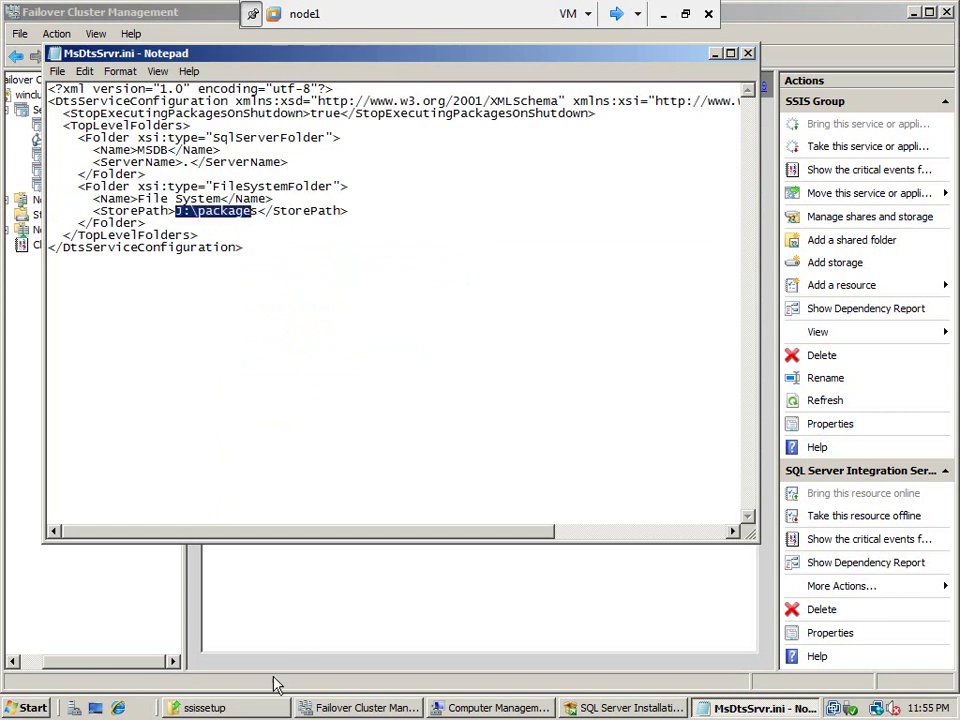
{"action": "left_click", "coordinate": [251, 700]}
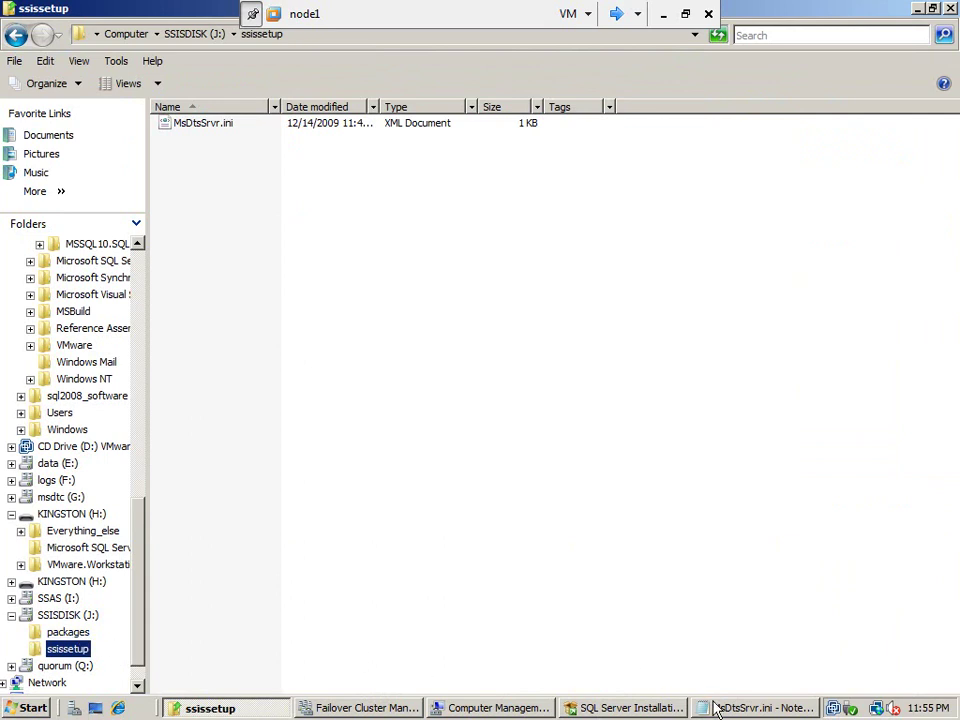
{"action": "left_click", "coordinate": [757, 707]}
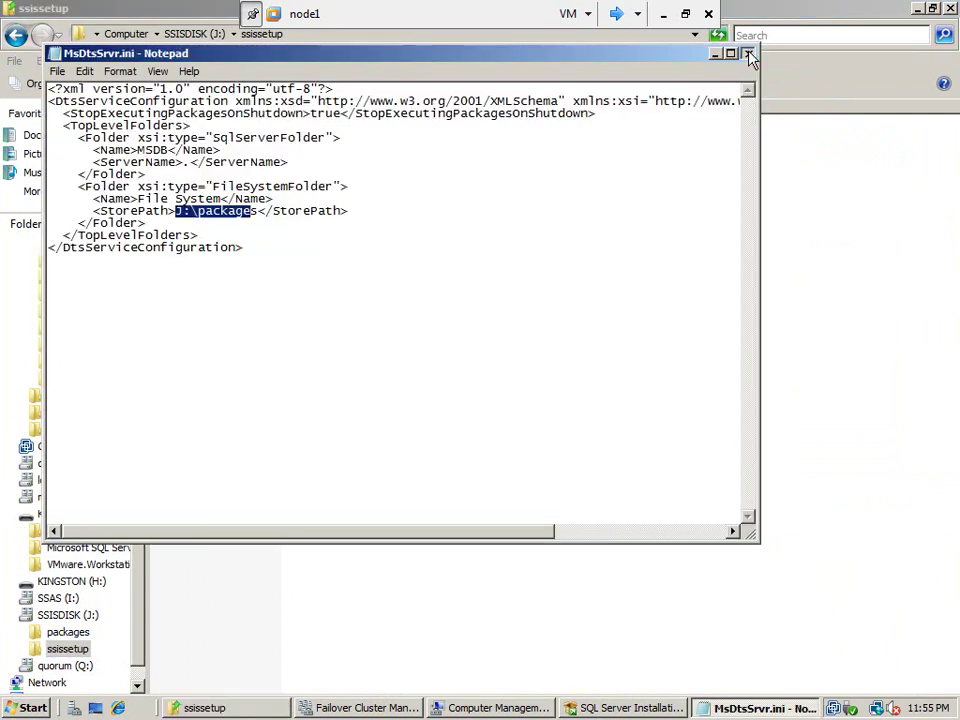
{"action": "left_click", "coordinate": [747, 53]}
{"action": "left_click", "coordinate": [453, 374]}
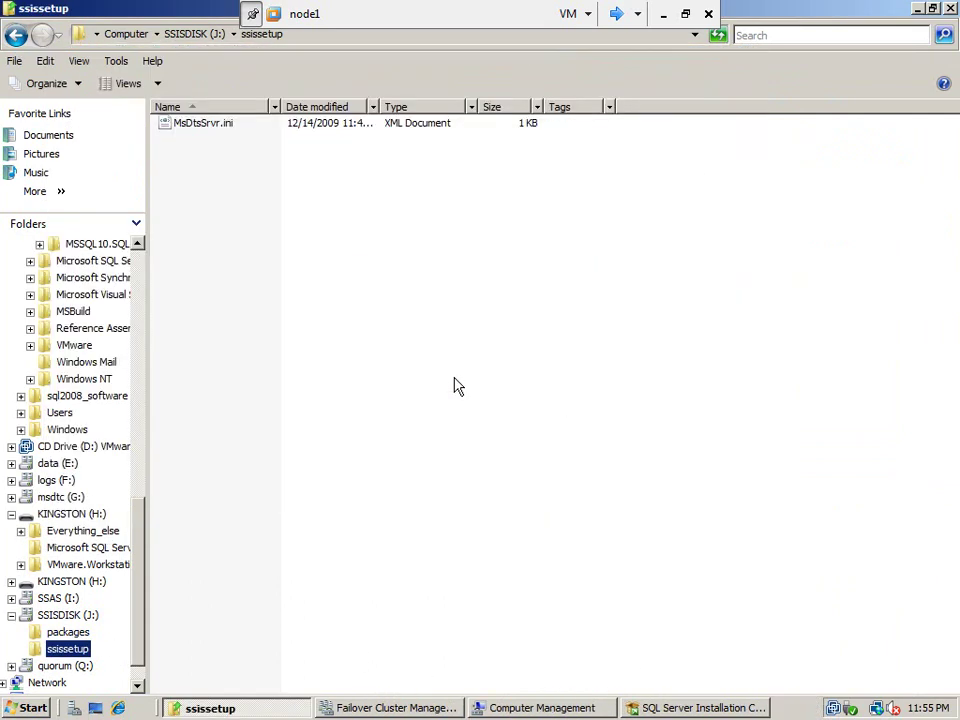
Launch Registry Editor by running regedit from the Start menu's Run box
{"action": "left_click", "coordinate": [29, 709]}
{"action": "left_click", "coordinate": [288, 547]}
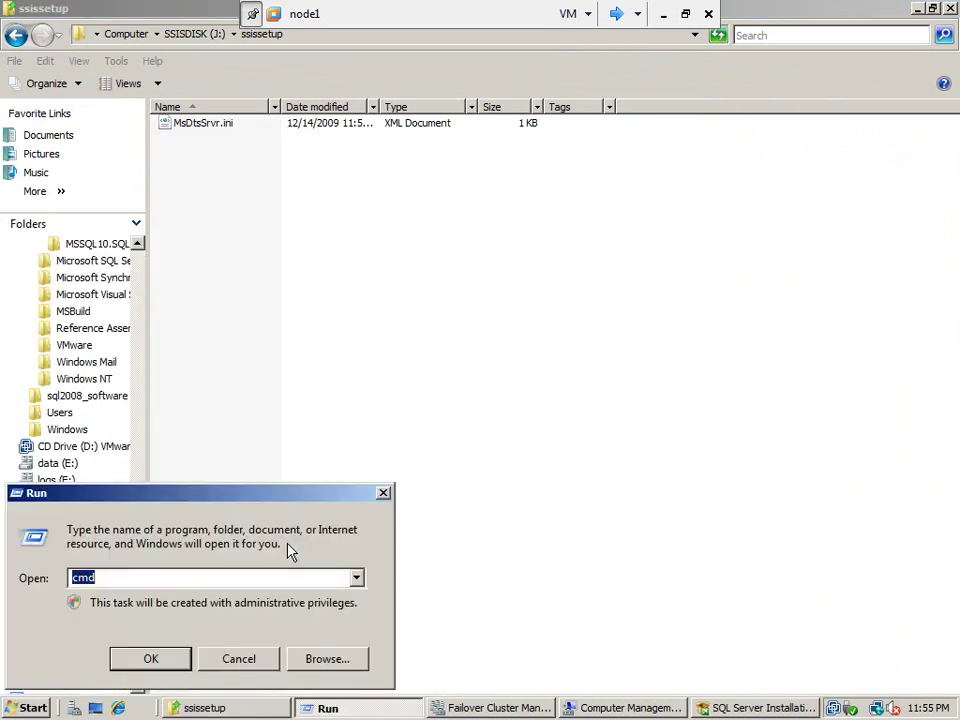
{"action": "type", "text": "regedit"}
{"action": "key", "text": "Return"}
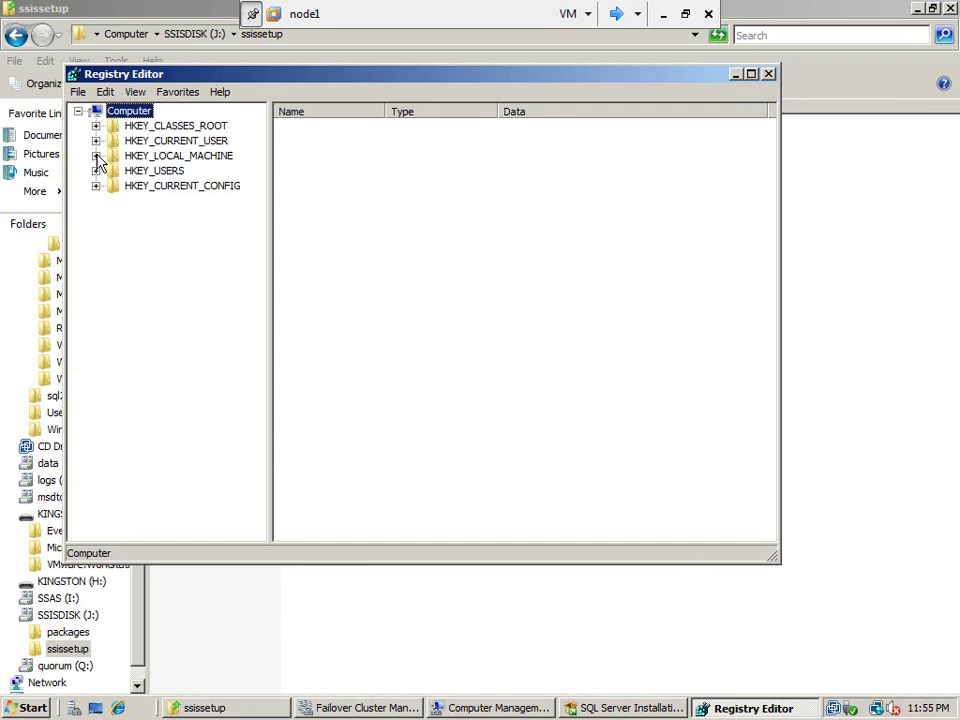
Expand HKEY_LOCAL_MACHINE > SOFTWARE > Microsoft > Microsoft SQL Server and widen the key tree
{"action": "left_click", "coordinate": [96, 156]}
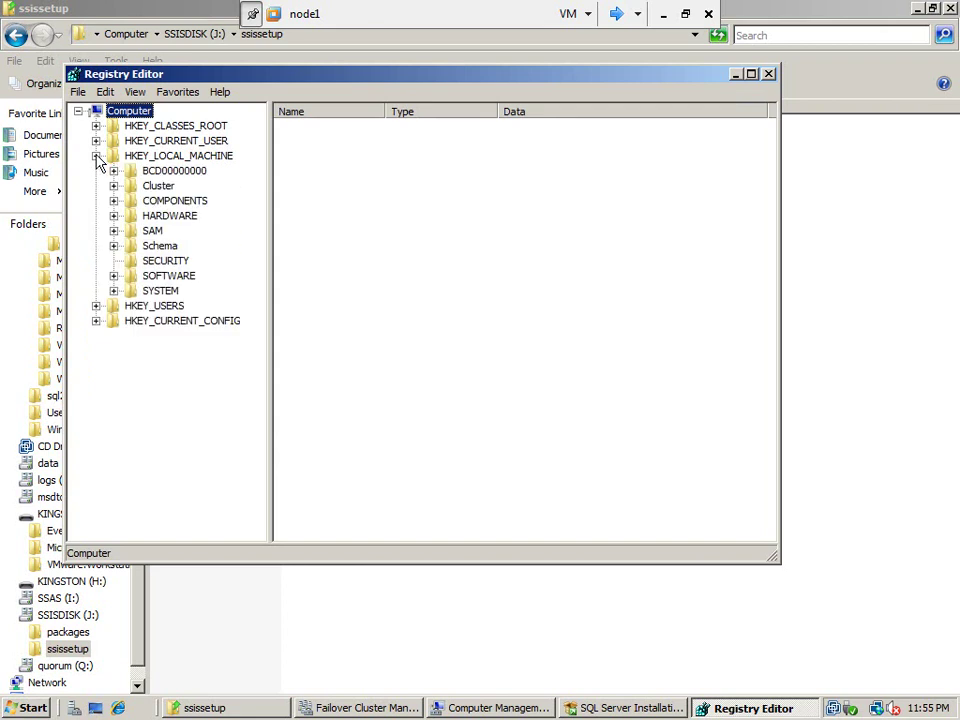
{"action": "left_click", "coordinate": [113, 276]}
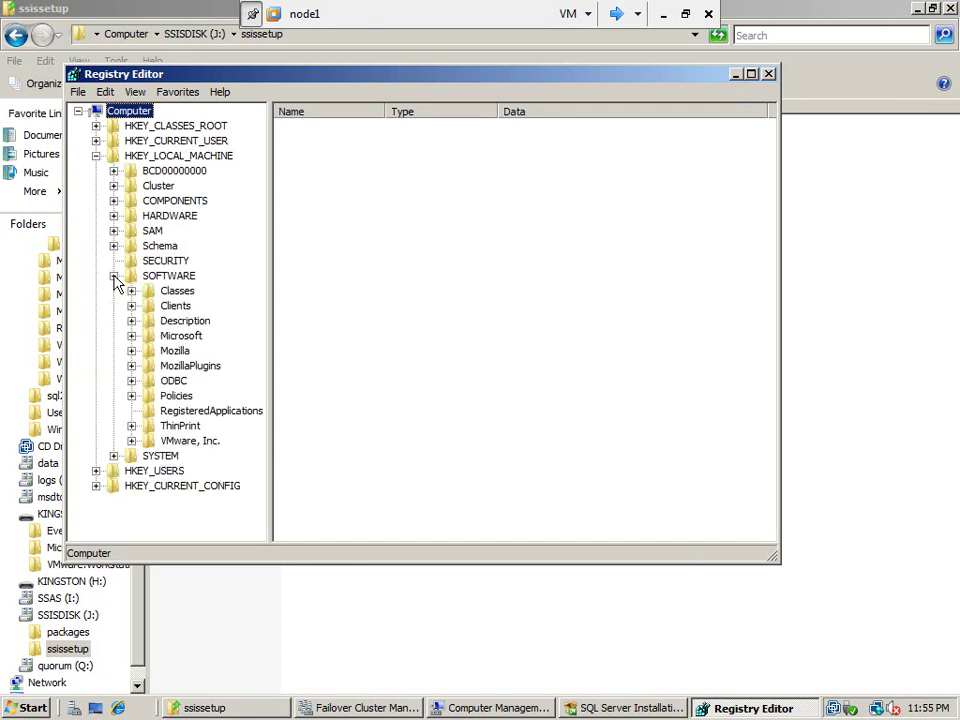
{"action": "left_click", "coordinate": [131, 336]}
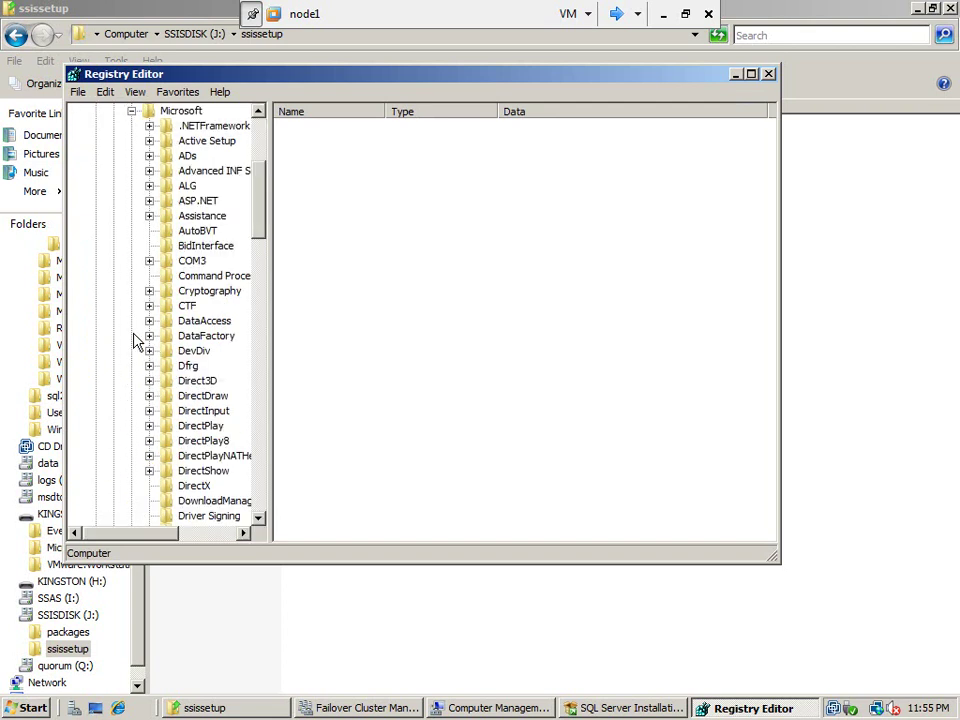
{"action": "scroll", "coordinate": [264, 424], "scroll_direction": "down", "scroll_amount": 9}
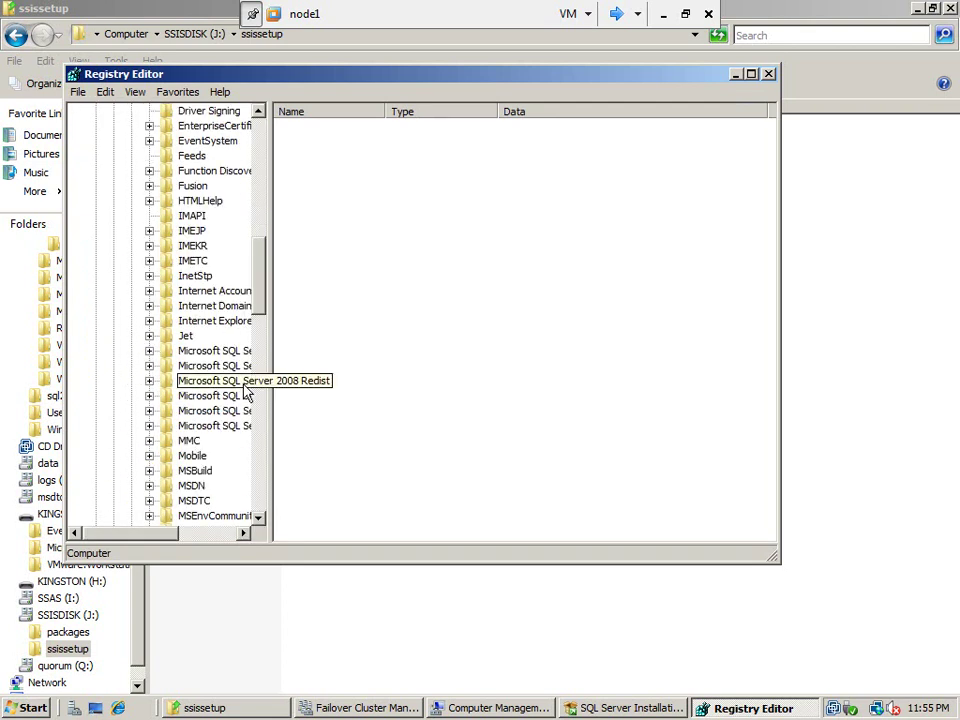
{"action": "mouse_move", "coordinate": [154, 540]}
{"action": "left_mouse_down"}
{"action": "mouse_move", "coordinate": [210, 546]}
{"action": "mouse_move", "coordinate": [165, 551]}
{"action": "left_mouse_up"}
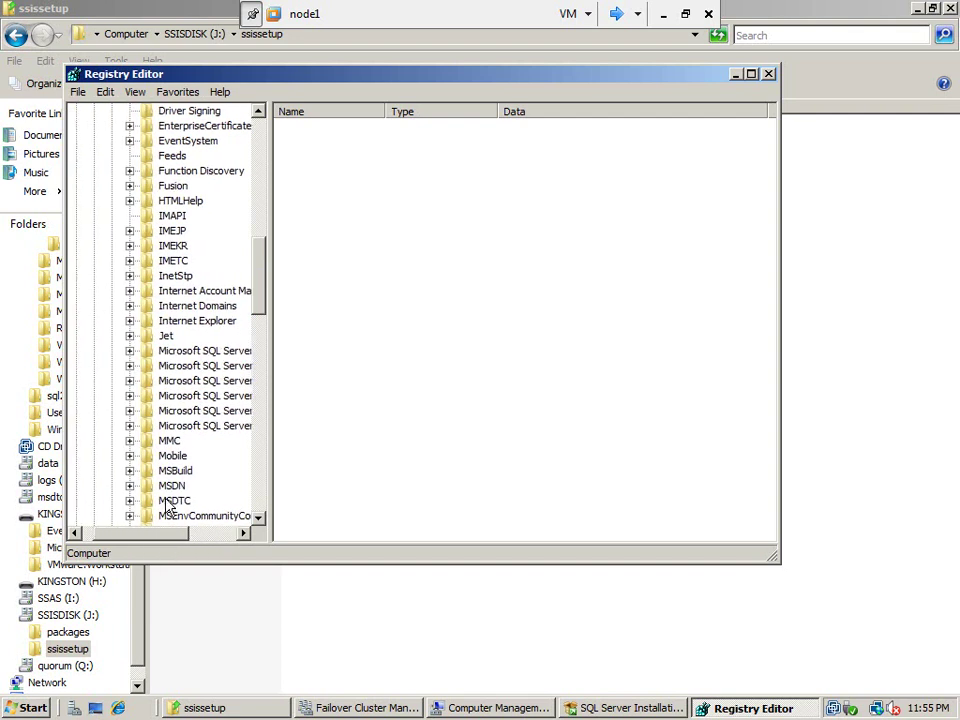
{"action": "left_click", "coordinate": [129, 350]}
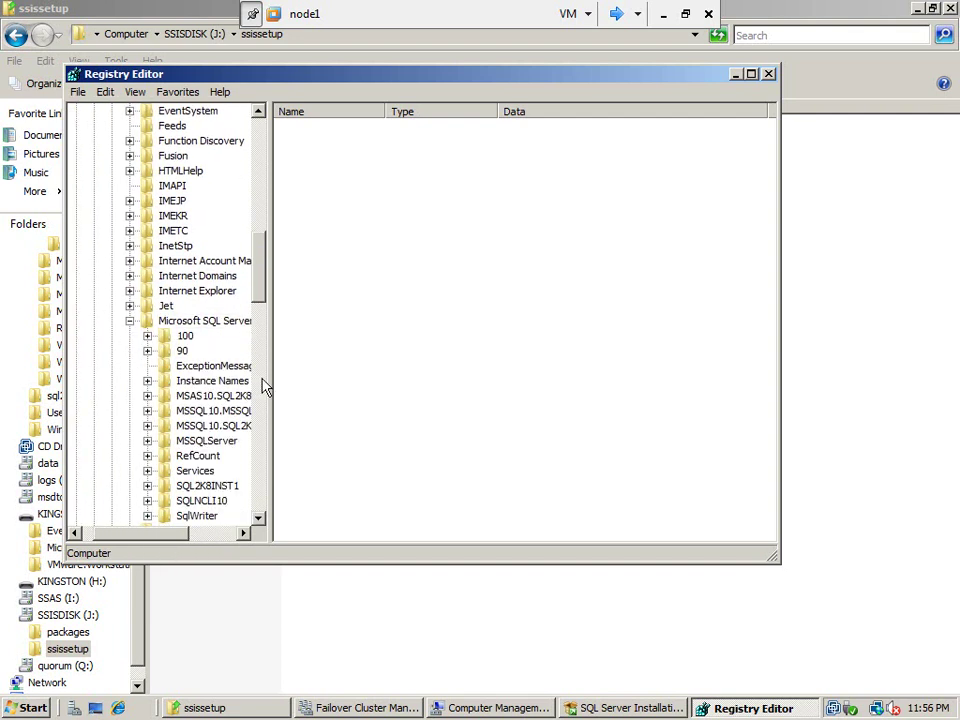
{"action": "left_click_drag", "start_coordinate": [270, 379], "coordinate": [337, 382]}
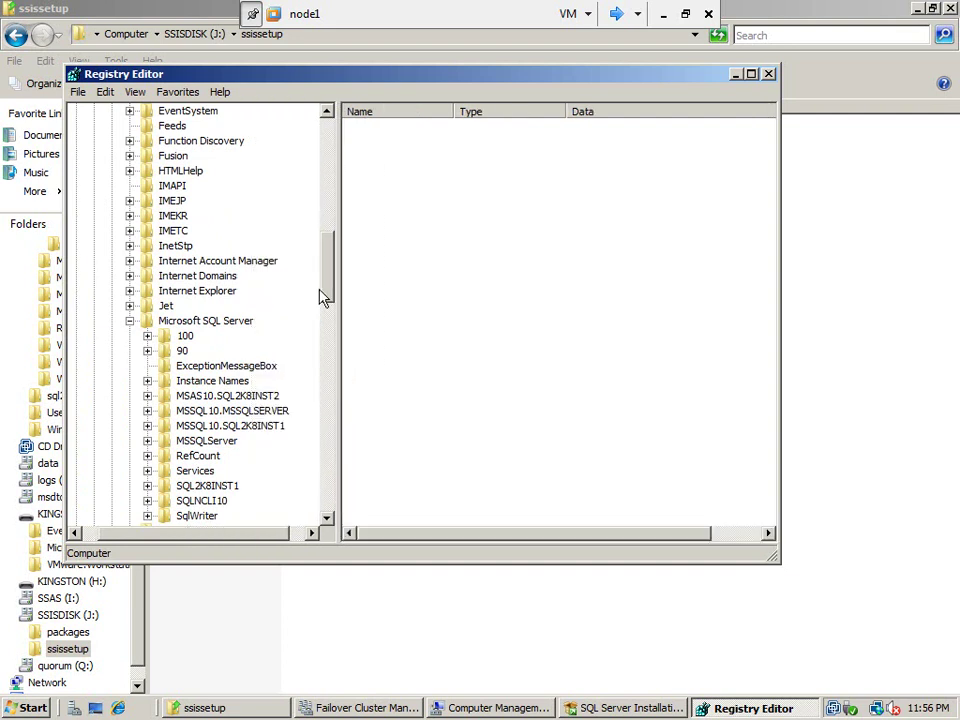
{"action": "mouse_move", "coordinate": [336, 288]}
{"action": "left_mouse_down"}
{"action": "mouse_move", "coordinate": [336, 326]}
{"action": "mouse_move", "coordinate": [337, 310]}
{"action": "left_mouse_up"}
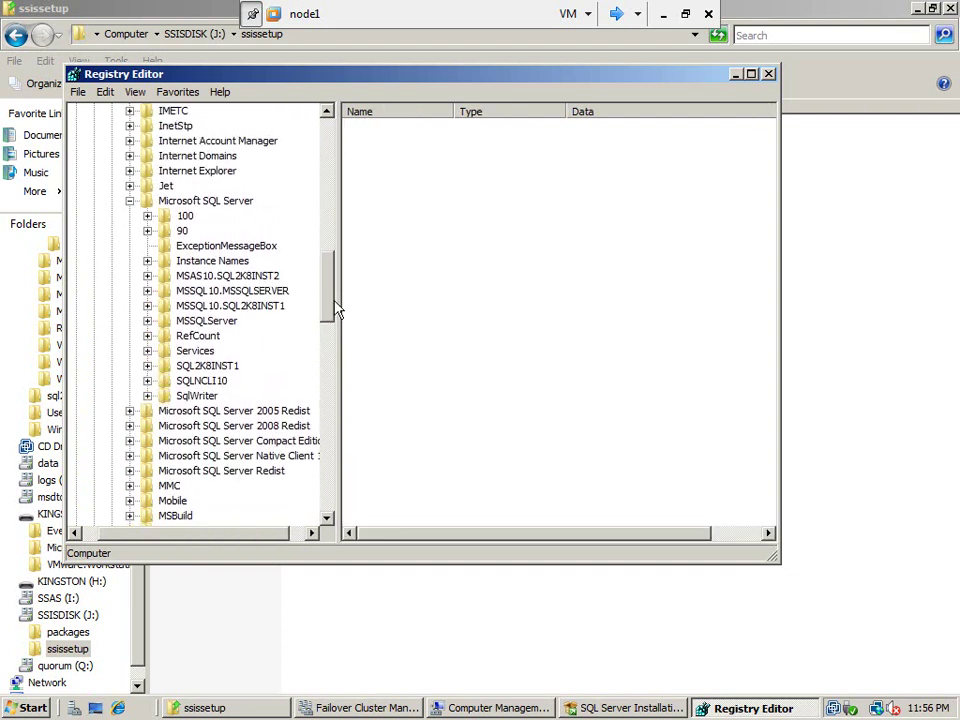
Expand 100 > SSIS, select ServiceConfigFile, and maximize Registry Editor
{"action": "left_click", "coordinate": [149, 217]}
{"action": "left_click", "coordinate": [205, 322]}
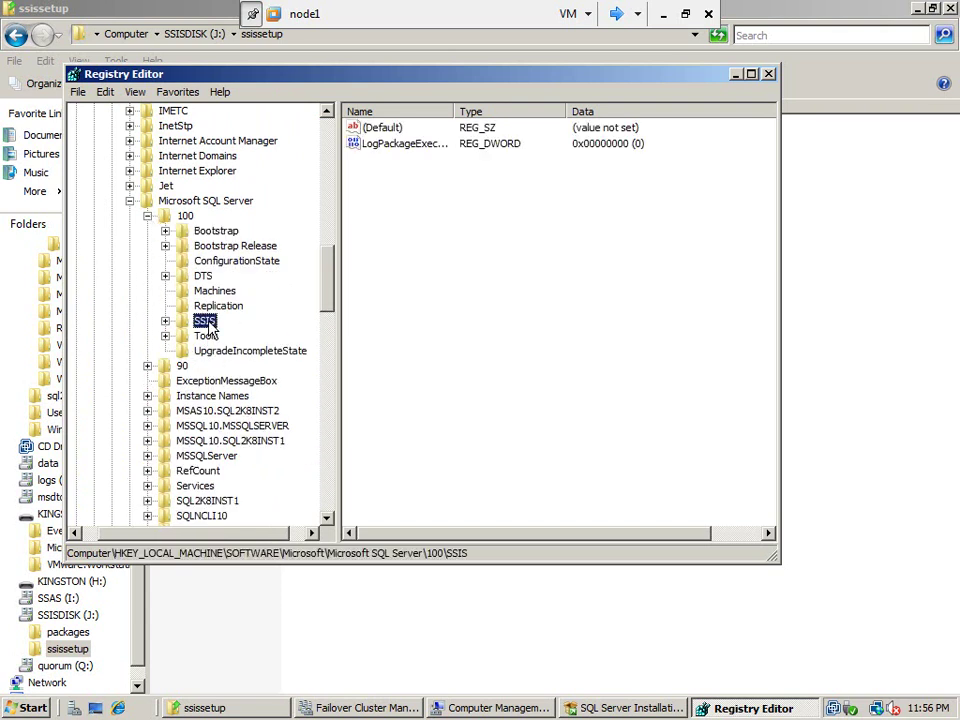
{"action": "left_click", "coordinate": [165, 321]}
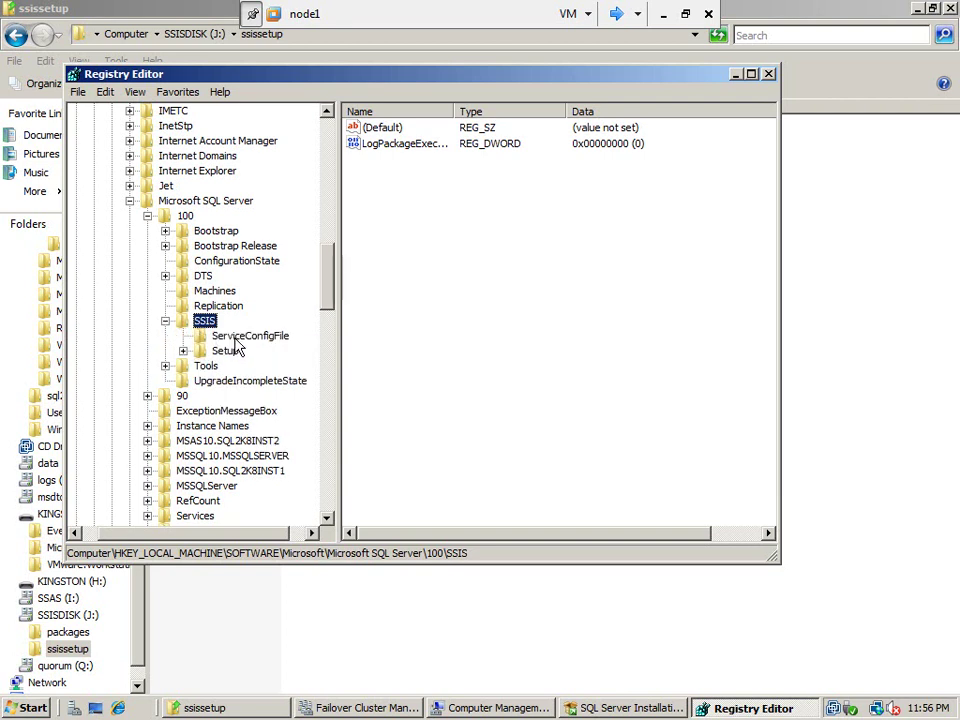
{"action": "left_click", "coordinate": [237, 340]}
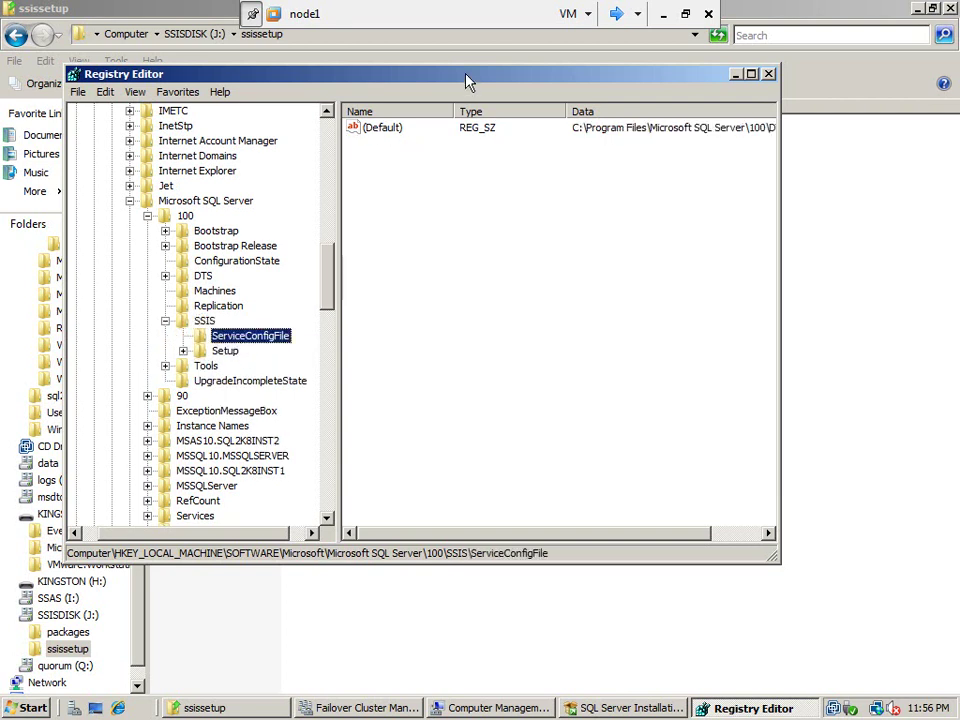
{"action": "double_click", "coordinate": [466, 82]}
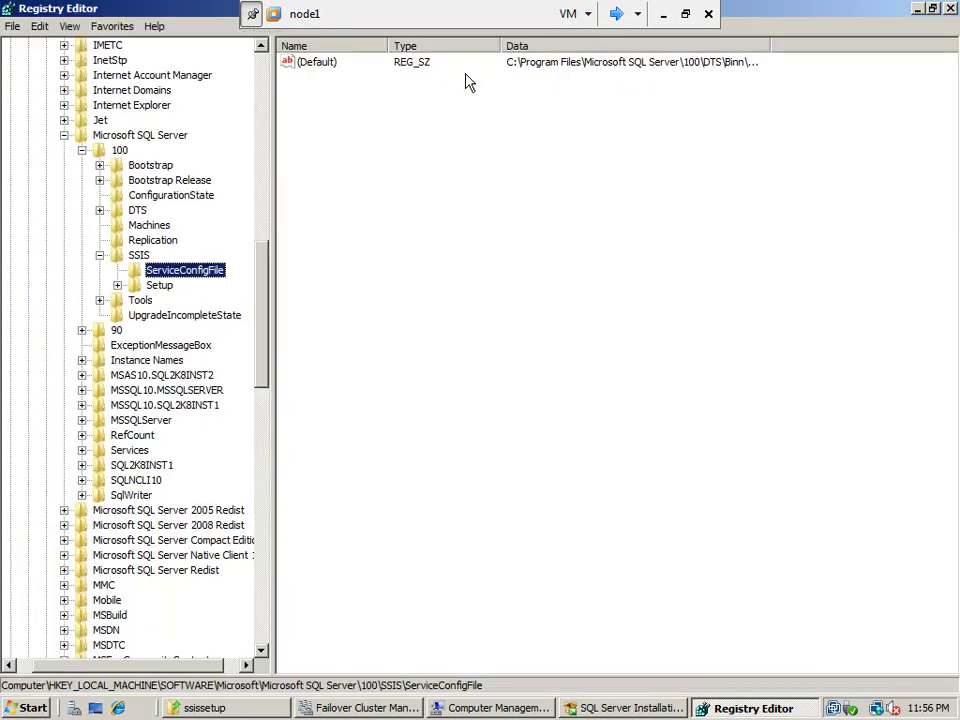
Change the ServiceConfigFile (Default) value's folder from the Binn path to J:\ssissetup
{"action": "left_click", "coordinate": [317, 66]}
{"action": "right_click", "coordinate": [317, 66]}
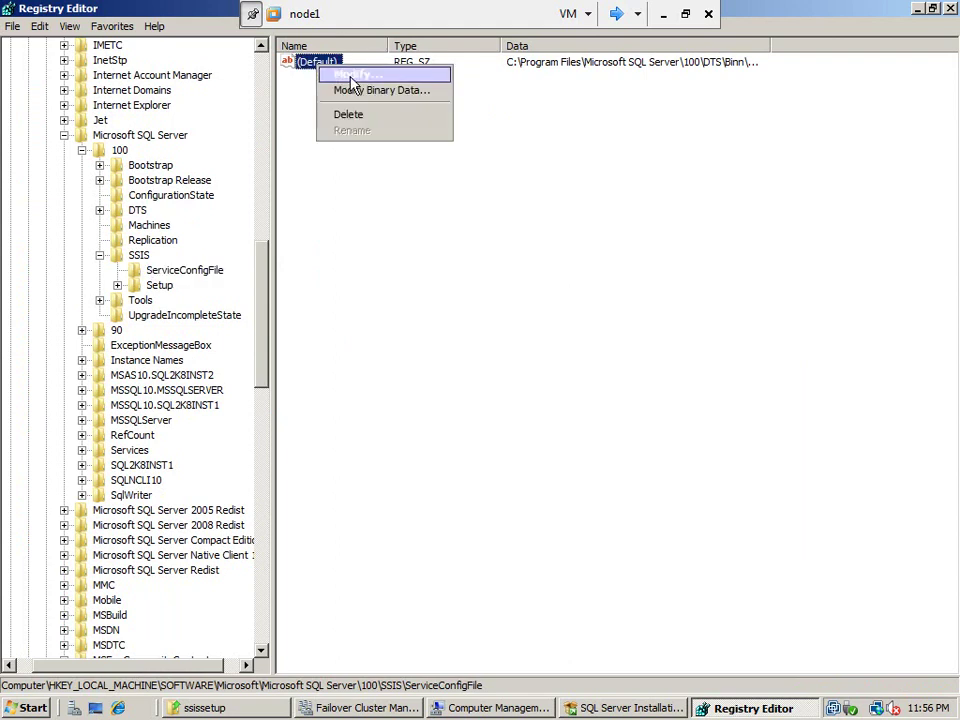
{"action": "left_click", "coordinate": [350, 78]}
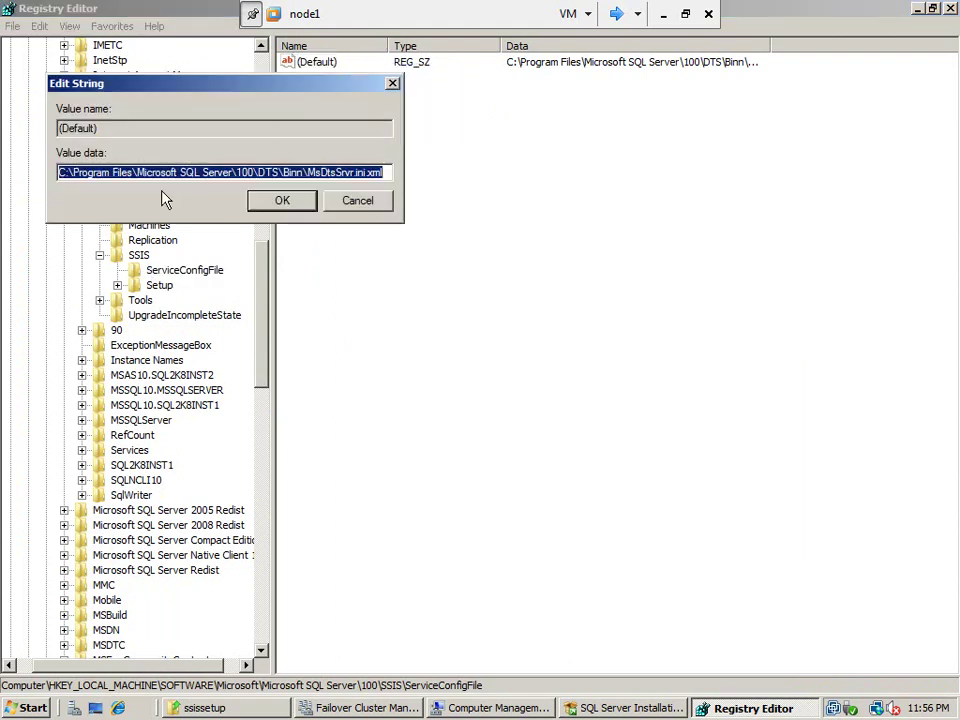
{"action": "key", "text": "End"}
{"action": "key", "text": "Left"}
{"action": "key", "text": "Left"}
{"action": "key", "text": "Left"}
{"action": "key", "text": "Left"}
{"action": "key", "text": "Left"}
{"action": "key", "text": "Left"}
{"action": "key", "text": "Left"}
{"action": "key", "text": "Left"}
{"action": "key", "text": "Left"}
{"action": "key", "text": "Left"}
{"action": "key", "text": "Left"}
{"action": "key", "text": "Left"}
{"action": "key", "text": "Left"}
{"action": "key", "text": "Left"}
{"action": "key", "text": "Left"}
{"action": "key", "text": "Left"}
{"action": "key", "text": "Left"}
{"action": "key", "text": "Left"}
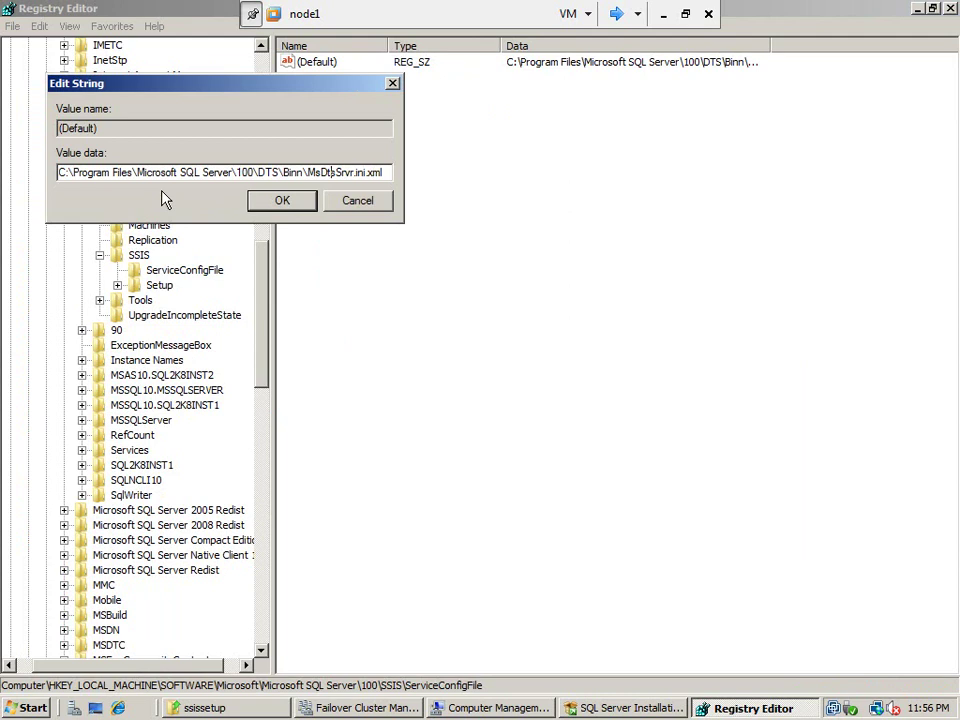
{"action": "key", "text": "Right"}
{"action": "key", "text": "Right"}
{"action": "key", "text": "shift+Home"}
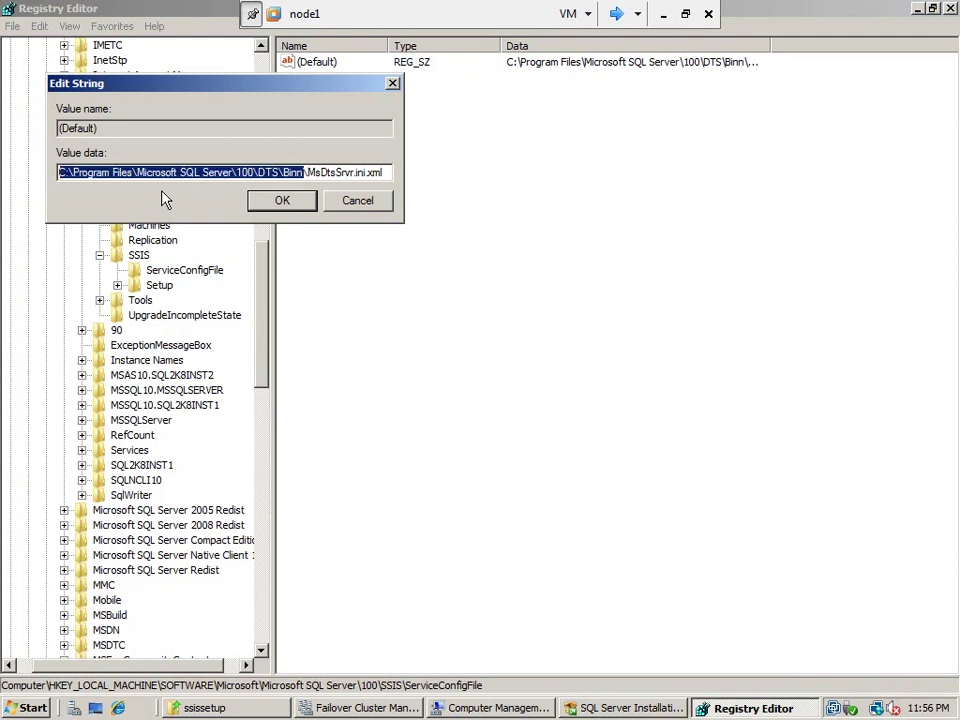
{"action": "key", "text": "Delete"}
{"action": "type", "text": "J:\\"}
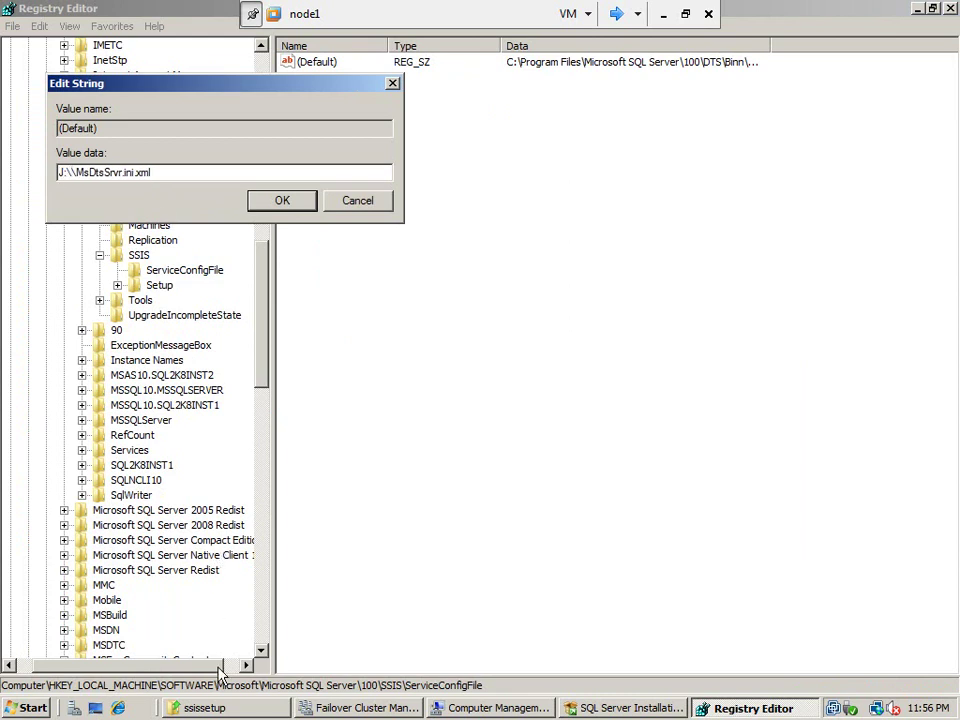
{"action": "type", "text": "ssissetup"}
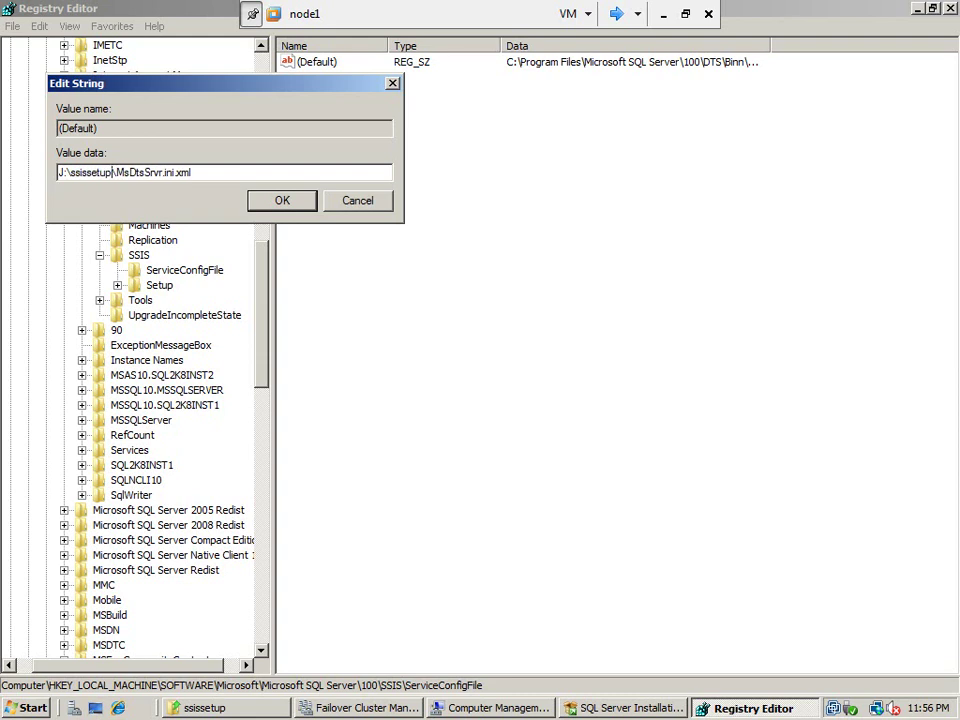
{"action": "left_click", "coordinate": [287, 204]}
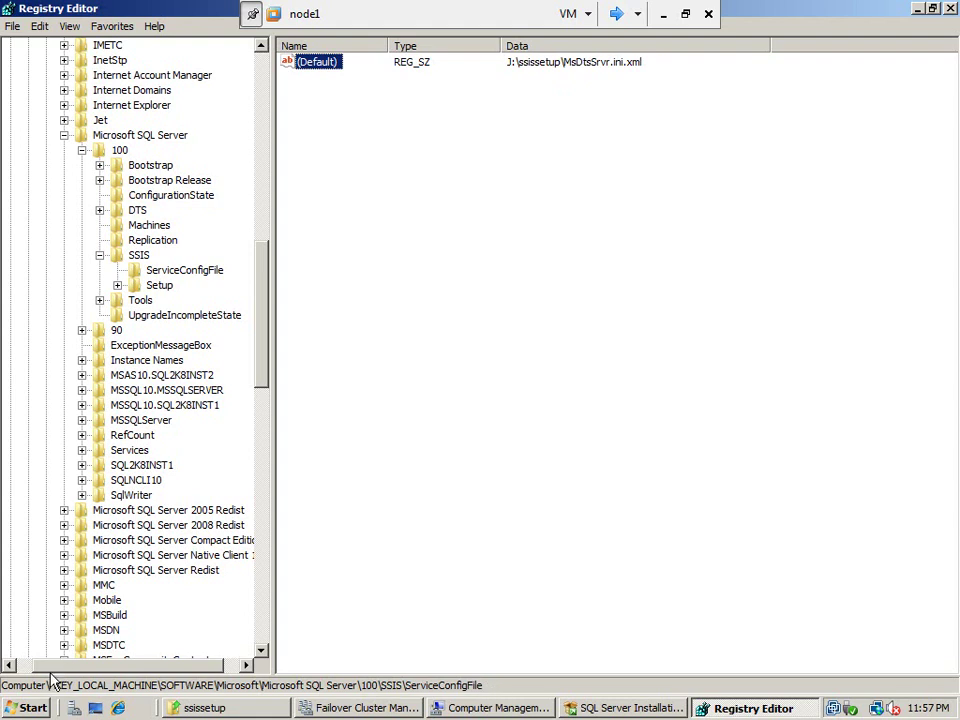
{"action": "left_click", "coordinate": [33, 708]}
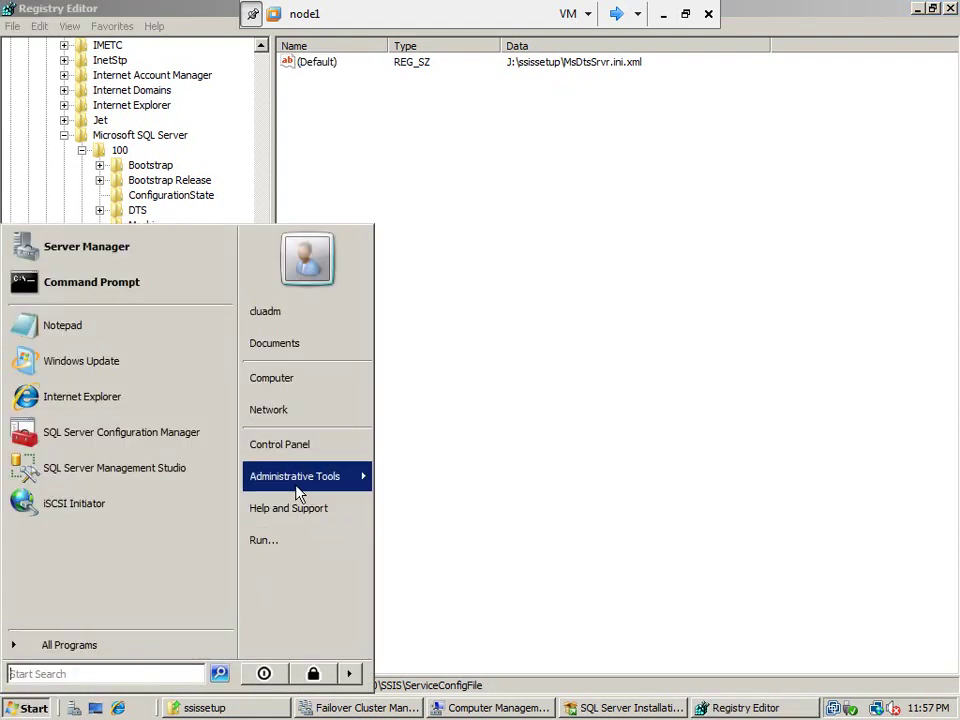
Write the SSIS\ServiceConfigFile registry key path in a new Notepad document and copy it
{"action": "left_click", "coordinate": [92, 334]}
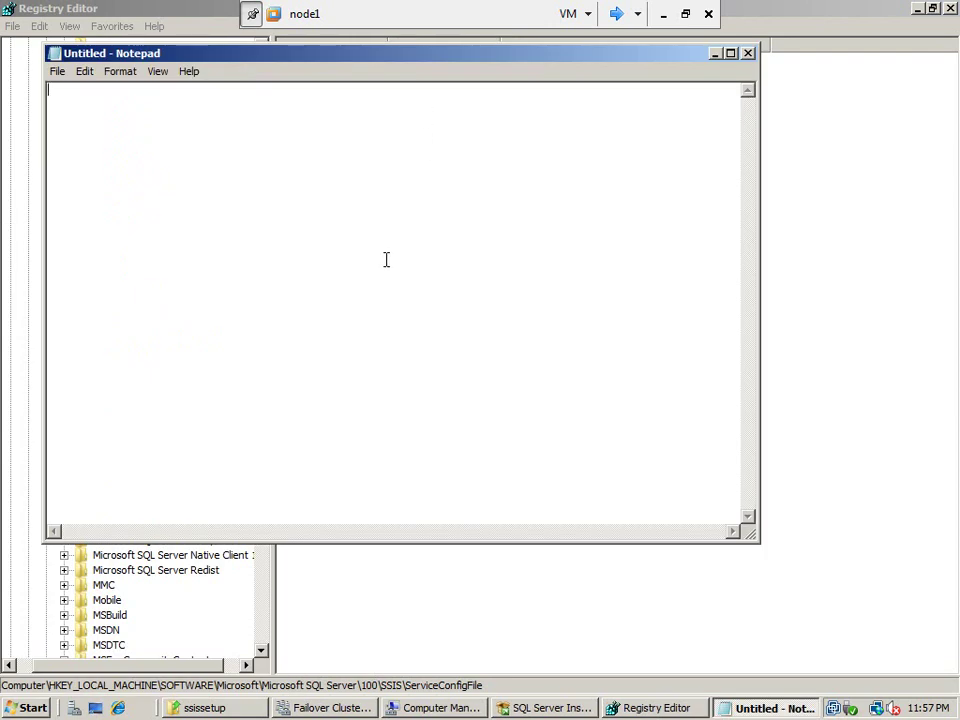
{"action": "type", "text": "COM"}
{"action": "type", "text": "omputer"}
{"action": "type", "text": "\\"}
{"action": "type", "text": "HKEY"}
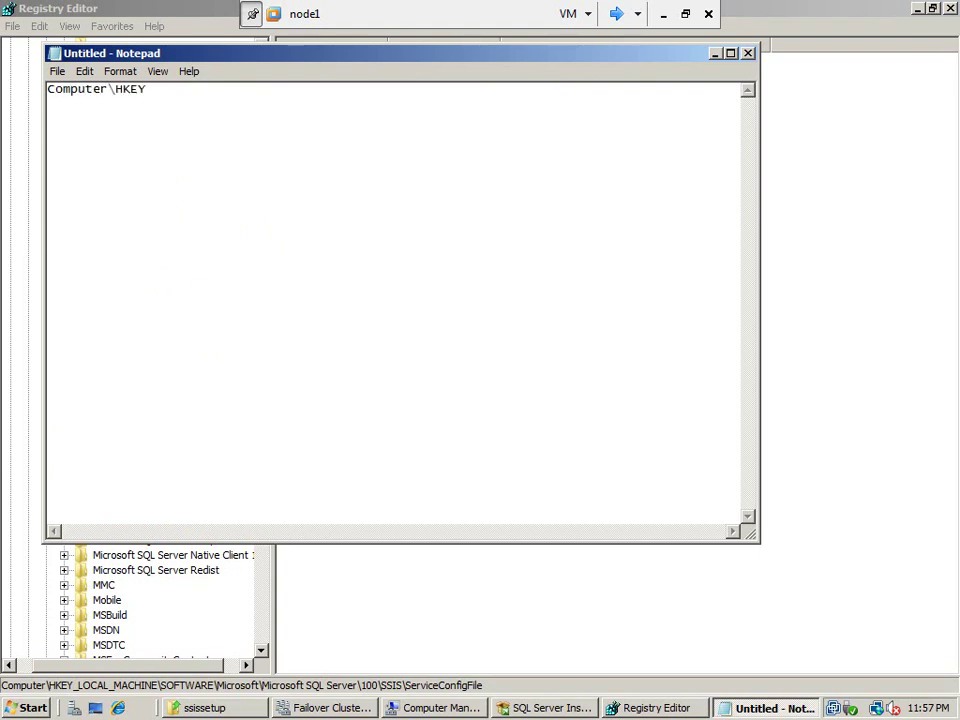
{"action": "type", "text": "_LOCAL_MACHINE\\SOFTWARE\\Microsoft\\Microsoft SQL Server\\100\\SSIS\\S"}
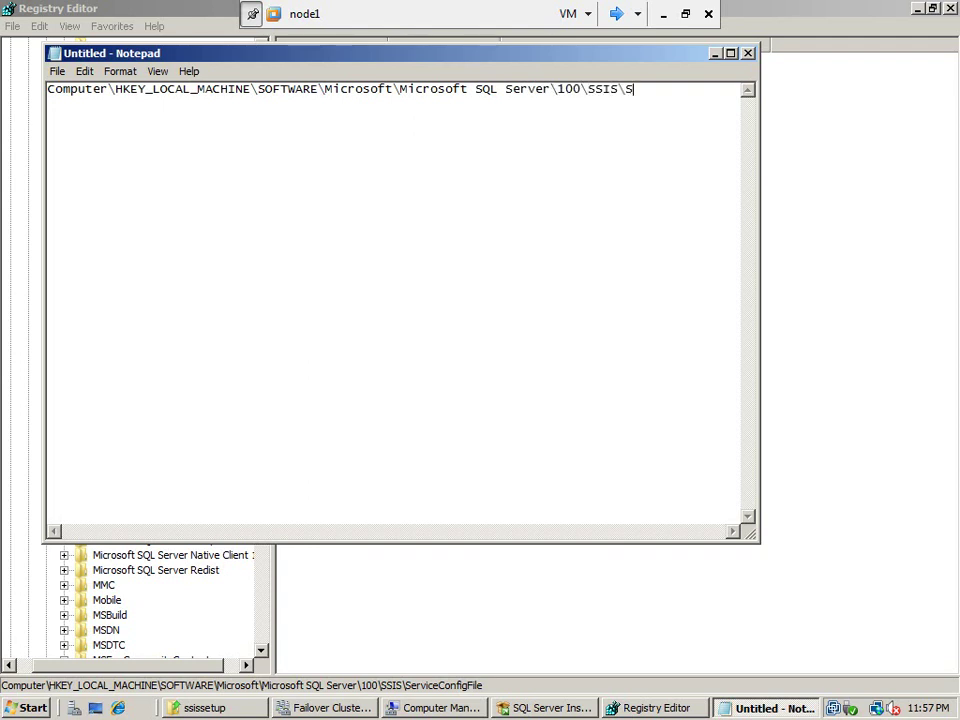
{"action": "type", "text": "erviceConfigFile"}
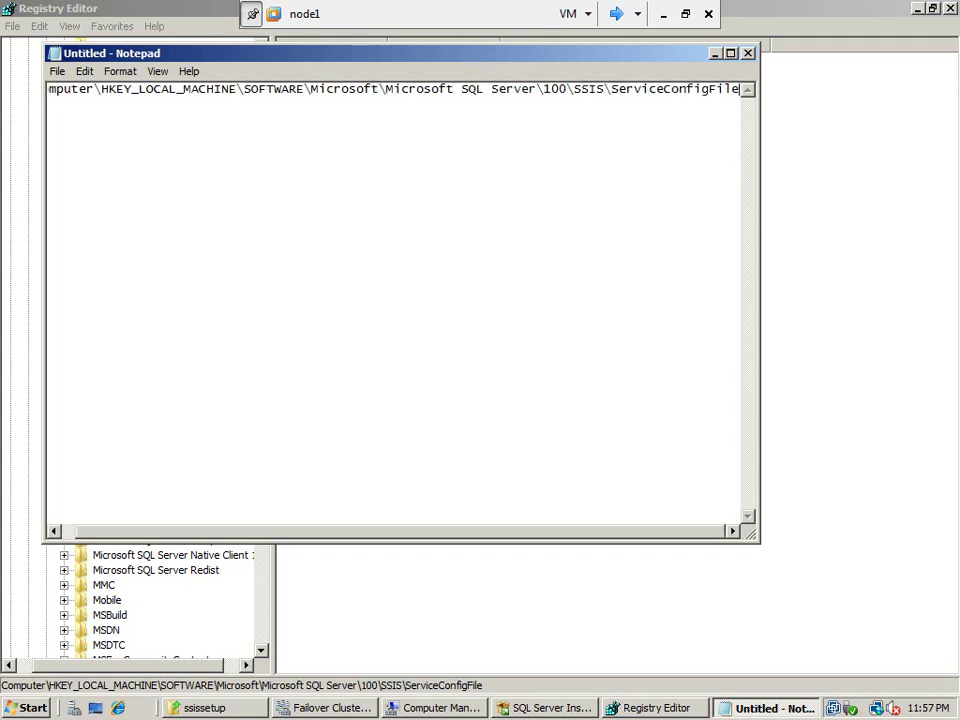
{"action": "double_click", "coordinate": [150, 53]}
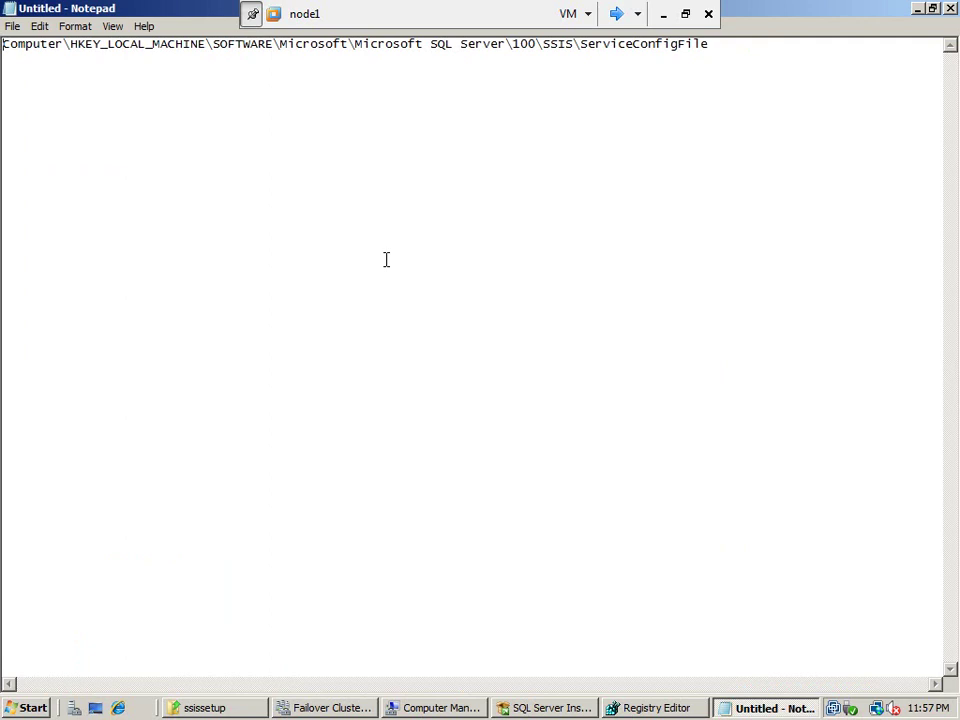
{"action": "double_click", "coordinate": [770, 11]}
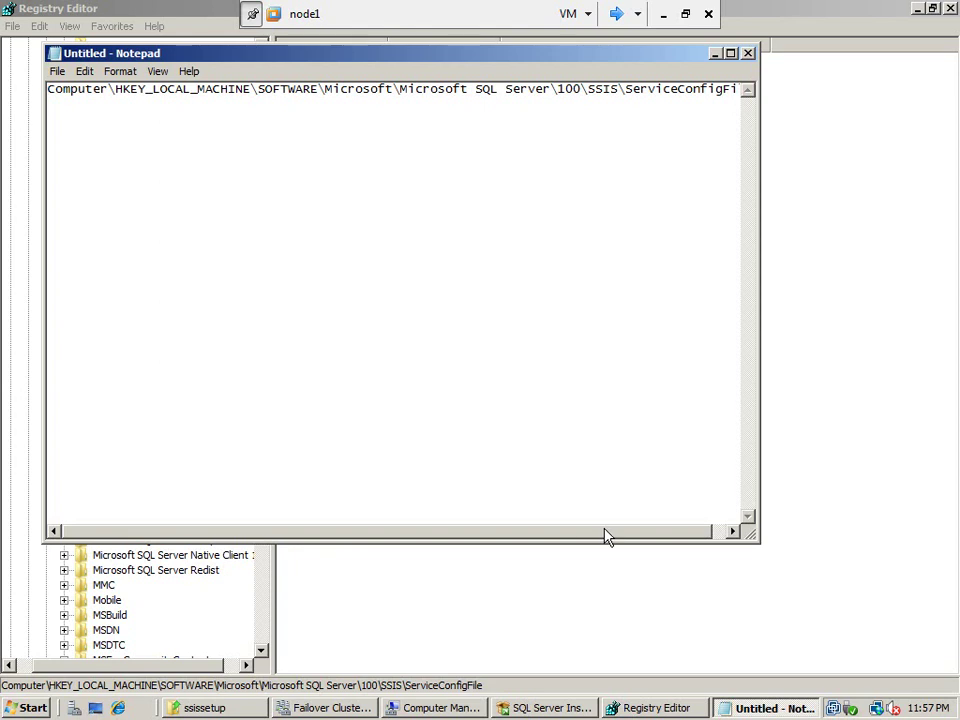
{"action": "left_click_drag", "start_coordinate": [612, 535], "coordinate": [634, 538]}
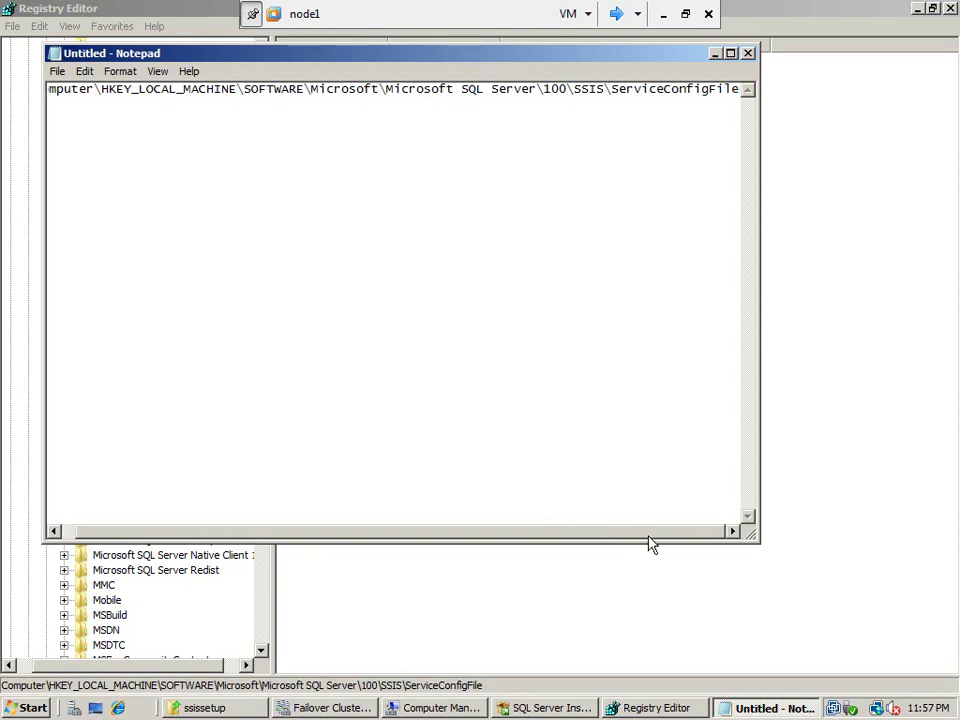
{"action": "left_click", "coordinate": [671, 433]}
{"action": "key", "text": "ctrl+a"}
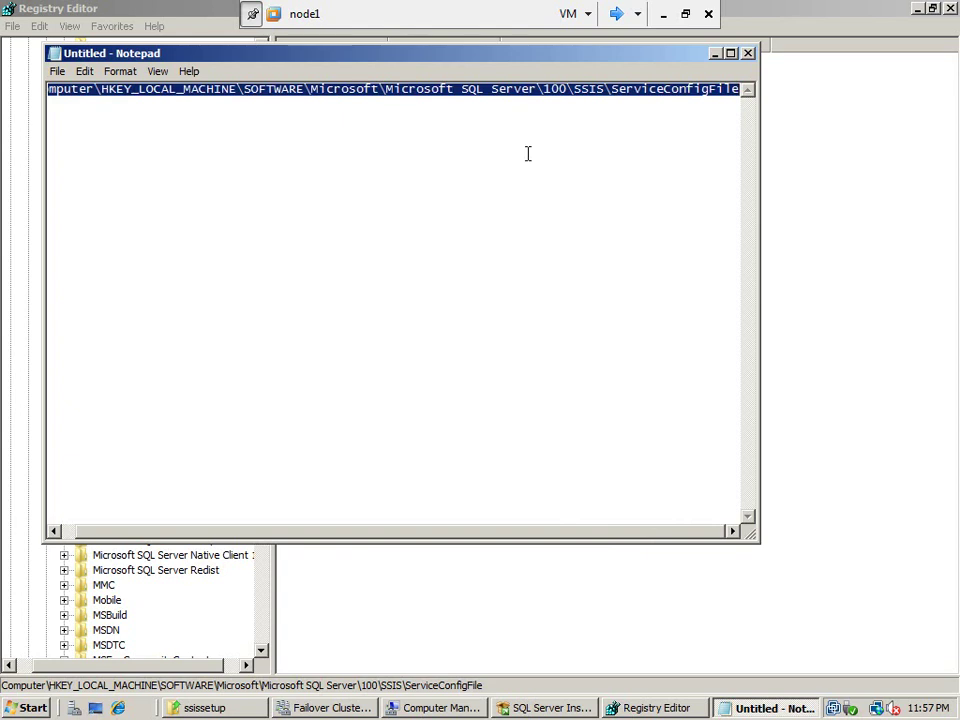
{"action": "right_click", "coordinate": [461, 88]}
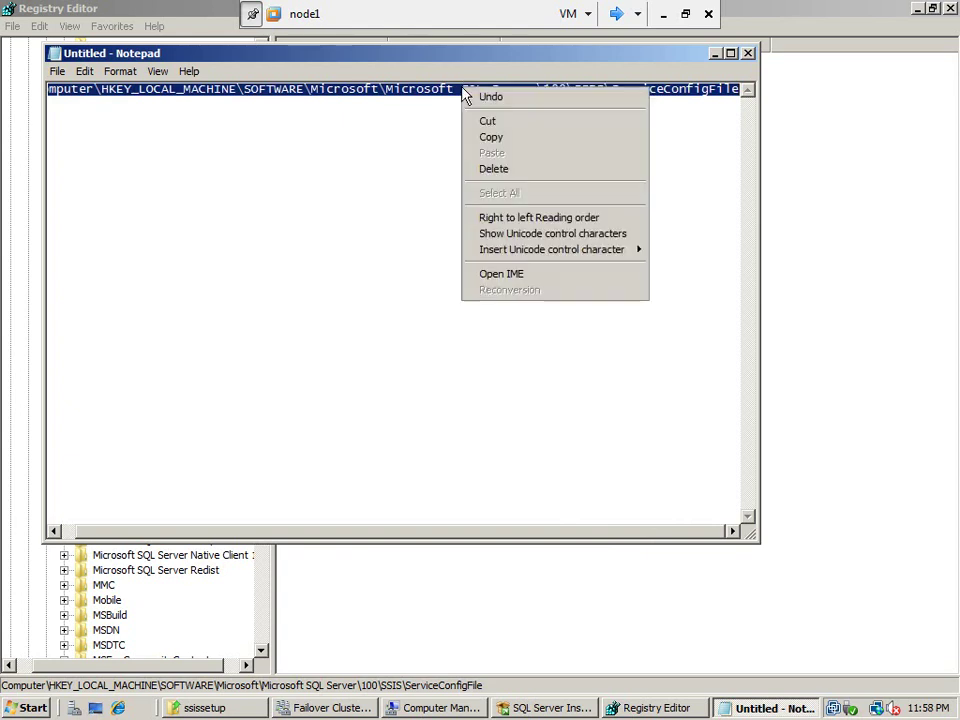
{"action": "left_click", "coordinate": [509, 140]}
Close Registry Editor and return to Failover Cluster Management
{"action": "left_click", "coordinate": [655, 710]}
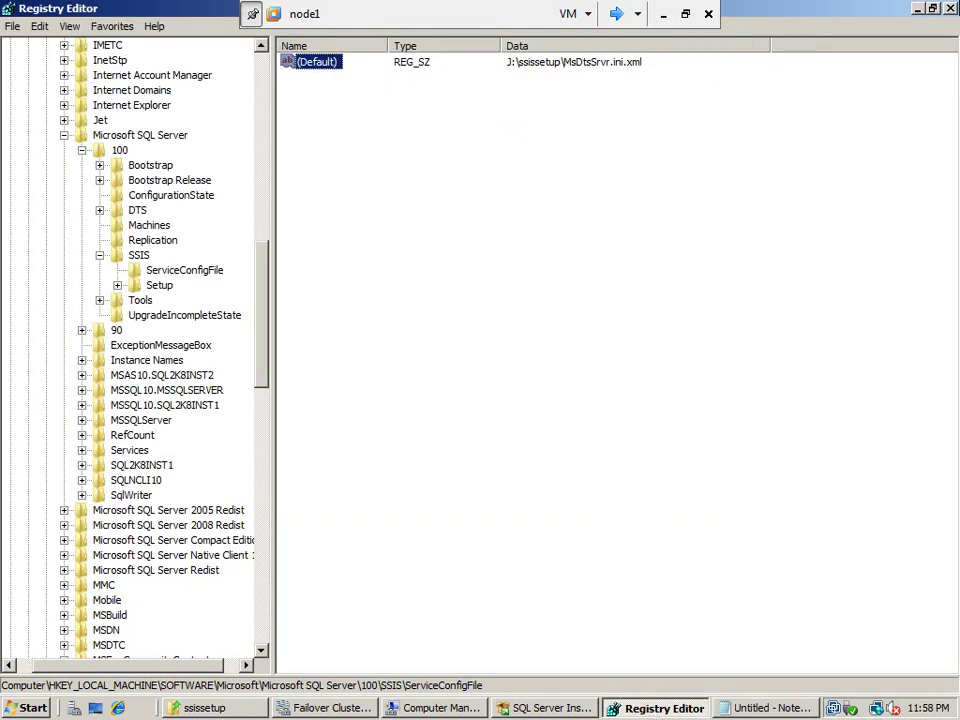
{"action": "left_click", "coordinate": [950, 9]}
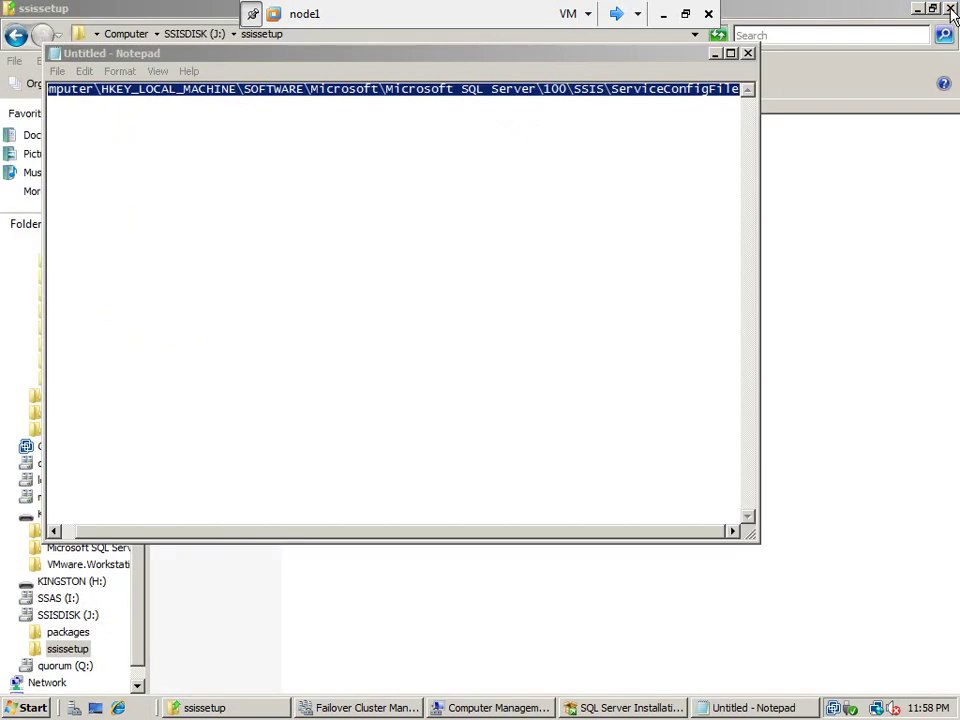
{"action": "left_click", "coordinate": [390, 709]}
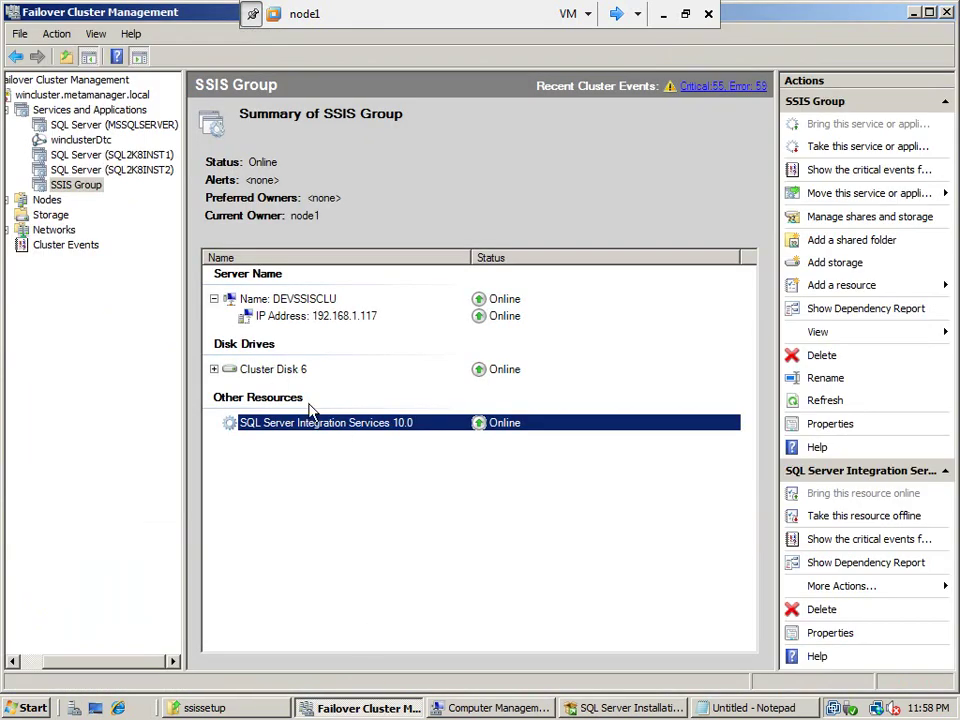
Add Cluster Disk 6 as a dependency of the SQL Server Integration Services resource
{"action": "right_click", "coordinate": [313, 426]}
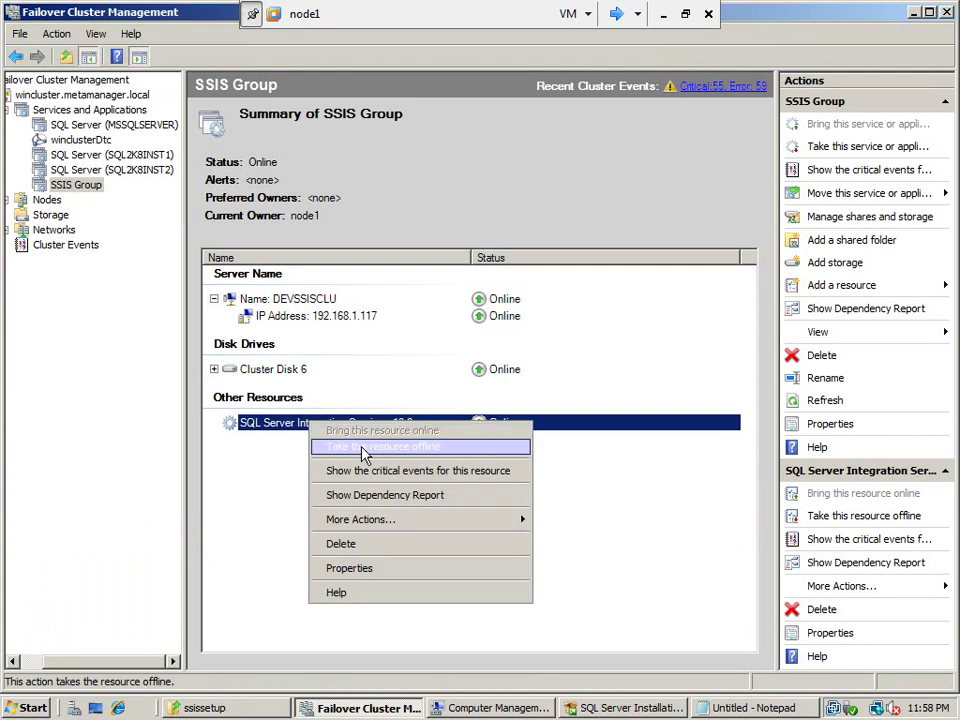
{"action": "left_click", "coordinate": [367, 569]}
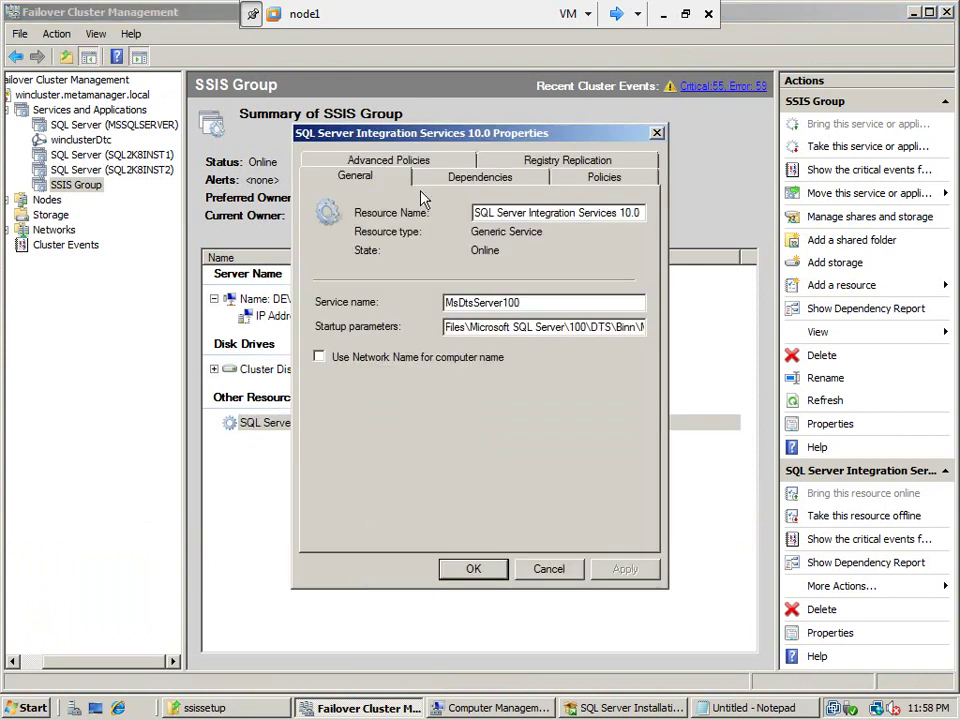
{"action": "left_click", "coordinate": [484, 180]}
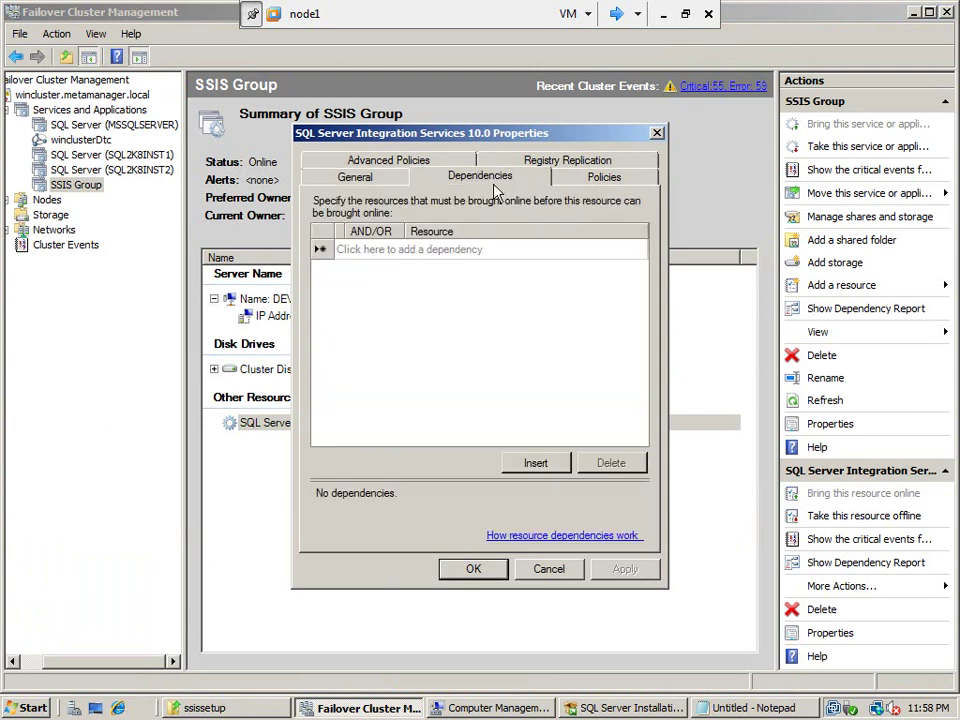
{"action": "left_click", "coordinate": [456, 251]}
{"action": "left_click", "coordinate": [637, 249]}
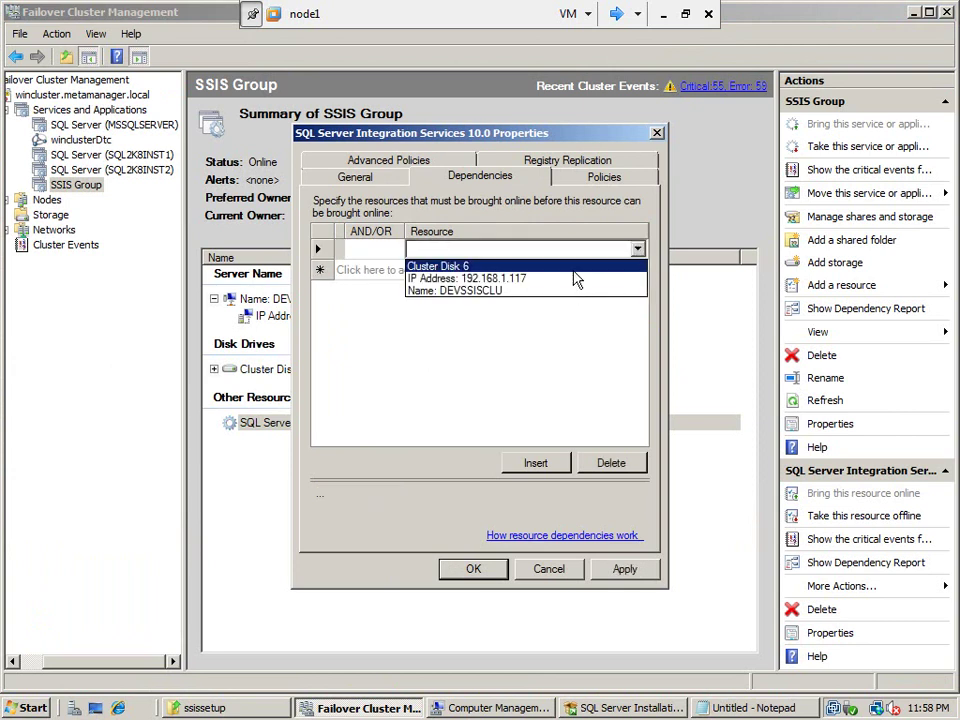
{"action": "left_click", "coordinate": [574, 267]}
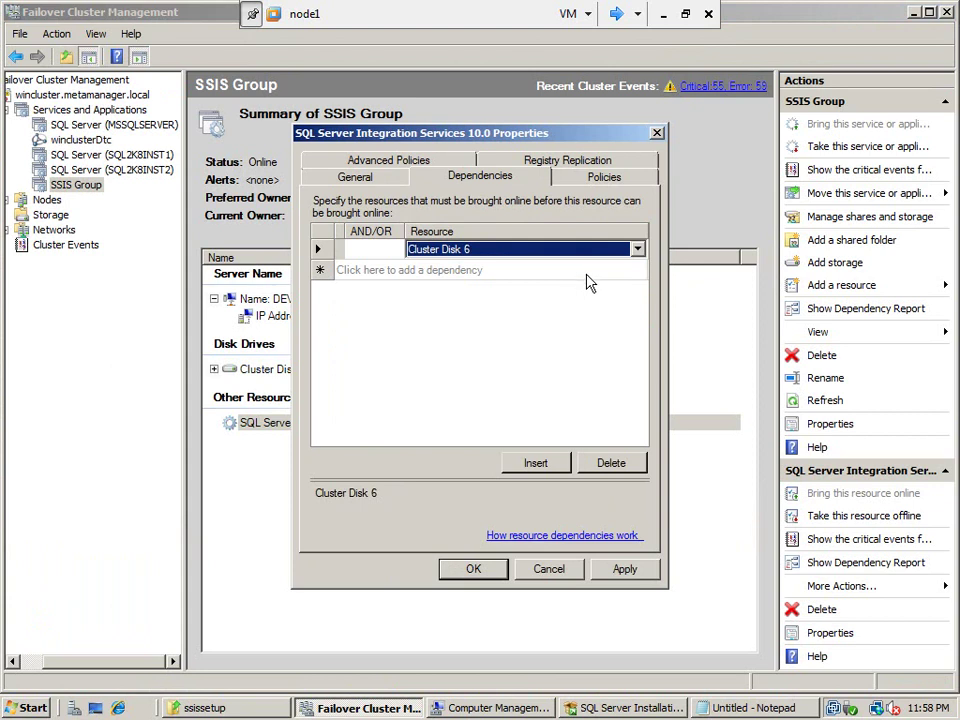
Add Name: DEVSSISCLU as a second AND dependency
{"action": "left_click", "coordinate": [579, 274]}
{"action": "left_click", "coordinate": [577, 274]}
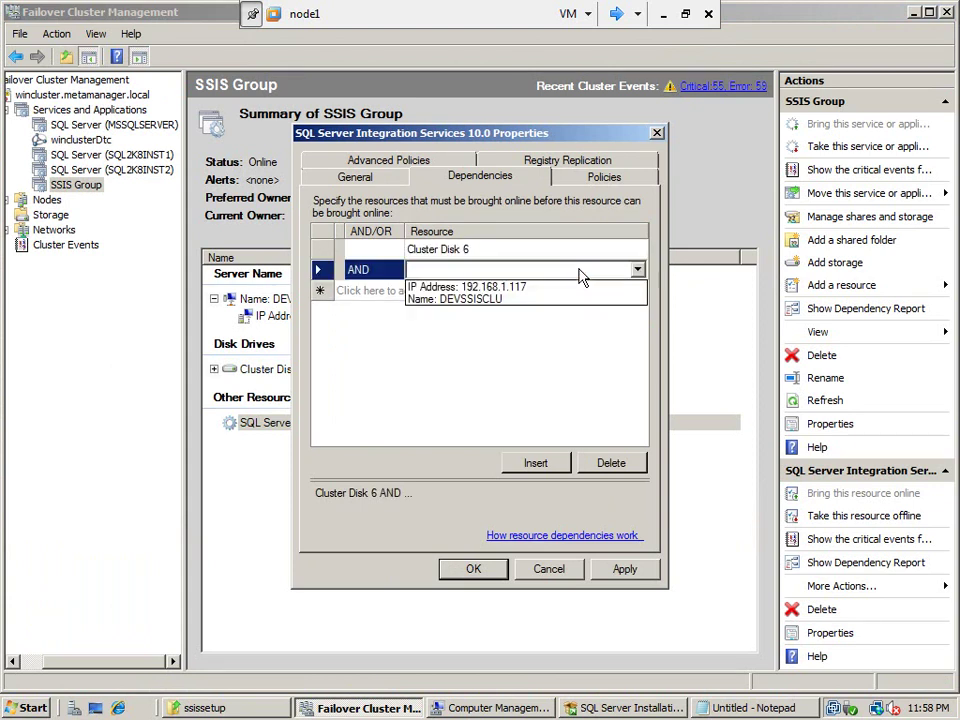
{"action": "left_click", "coordinate": [374, 277]}
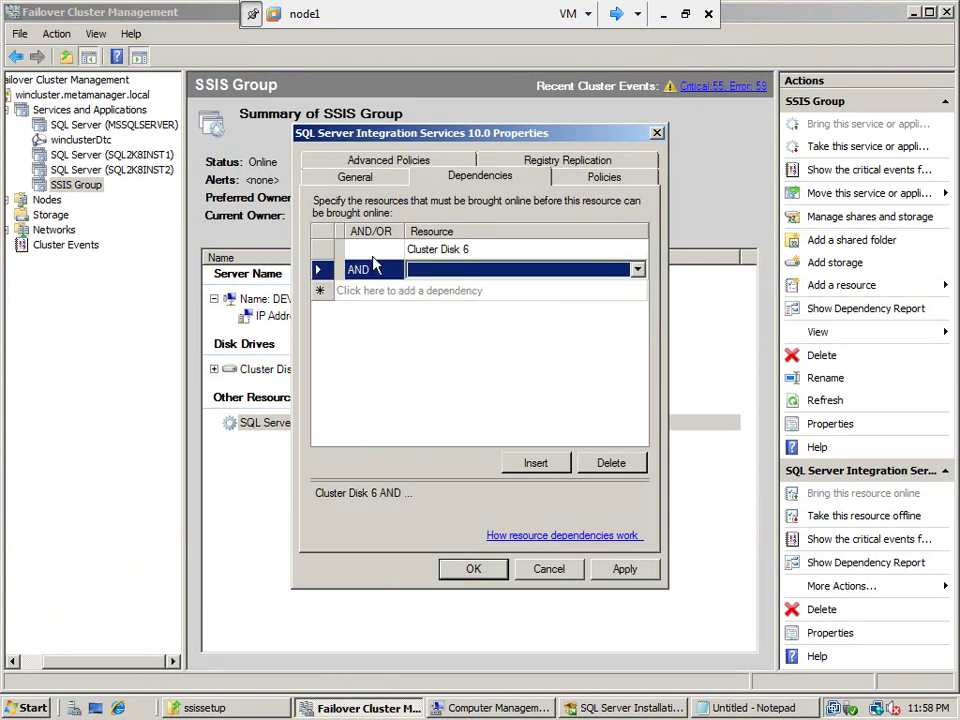
{"action": "left_click", "coordinate": [376, 257]}
{"action": "left_click", "coordinate": [376, 270]}
{"action": "key", "text": "Delete"}
{"action": "left_click", "coordinate": [512, 271]}
{"action": "left_click", "coordinate": [563, 270]}
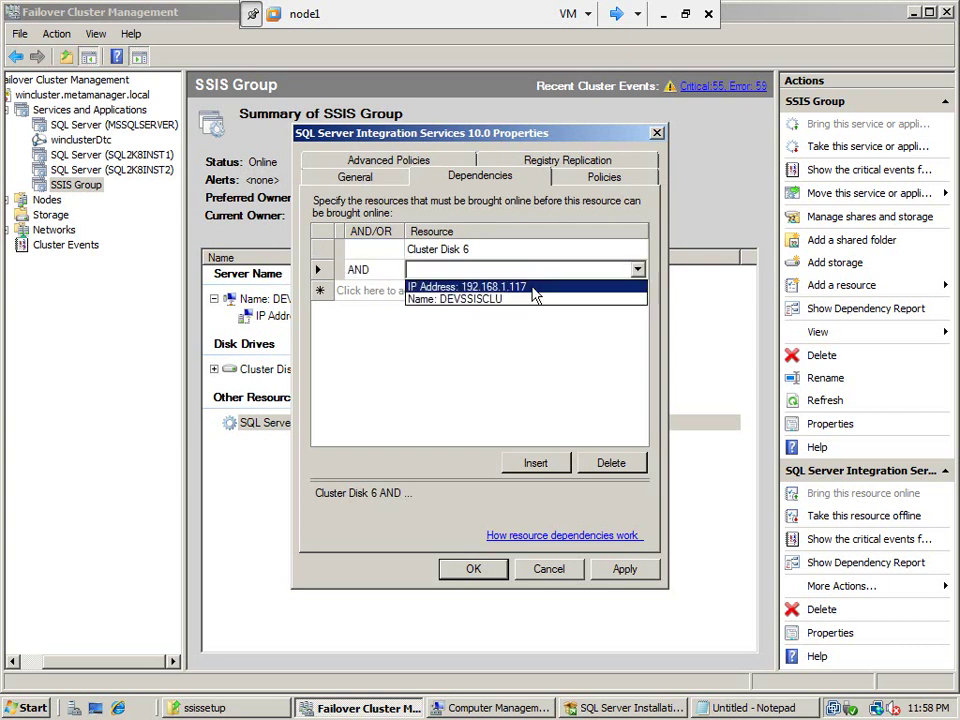
{"action": "left_click", "coordinate": [533, 307]}
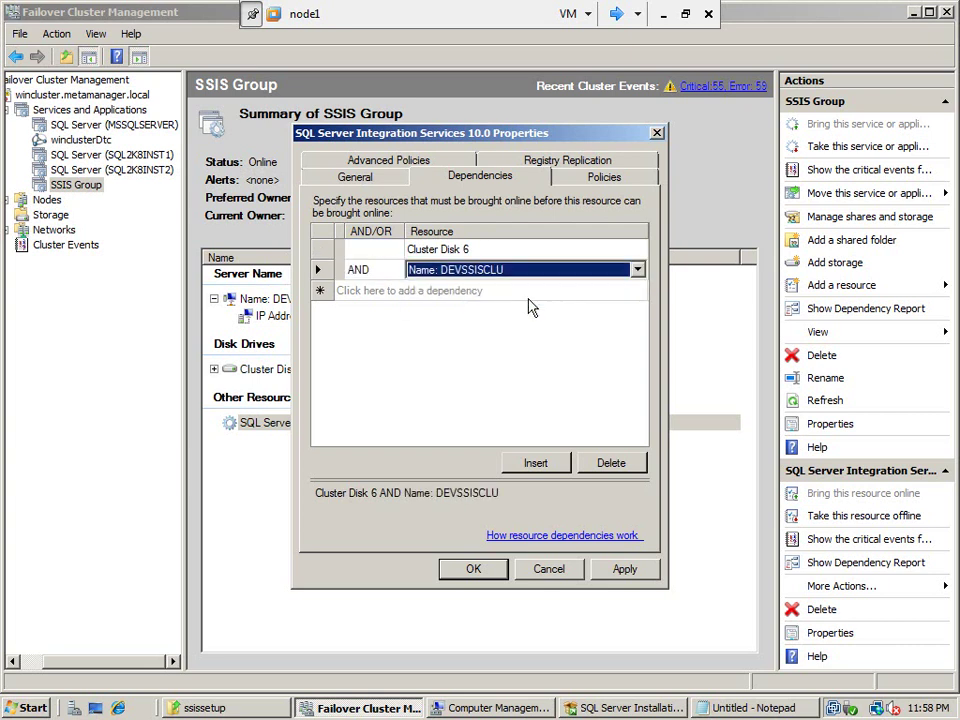
{"action": "left_click", "coordinate": [594, 176]}
{"action": "left_click", "coordinate": [566, 162]}
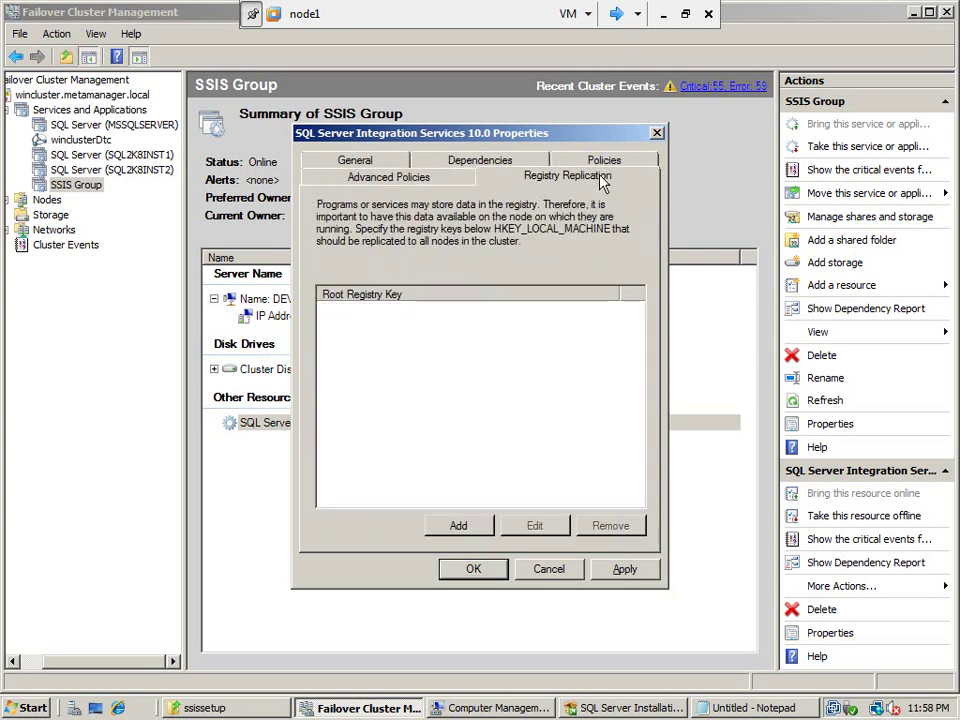
Add SOFTWARE\Microsoft\Microsoft SQL Server\100\SSIS\ServiceConfigFile for registry replication, then apply and close Properties
{"action": "left_click", "coordinate": [484, 530]}
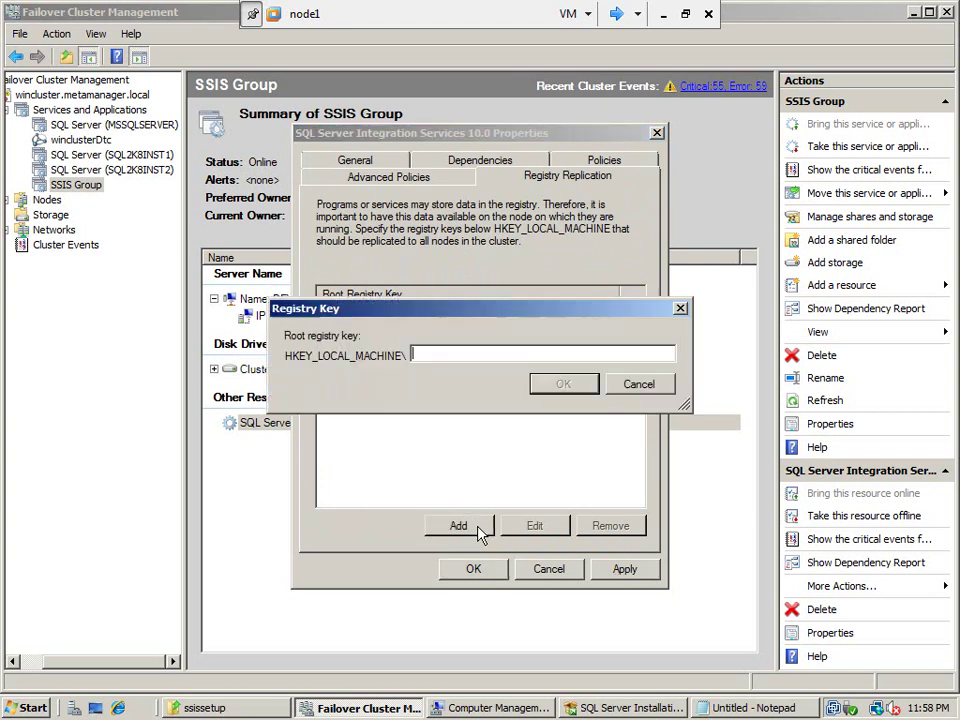
{"action": "key", "text": "ctrl+v"}
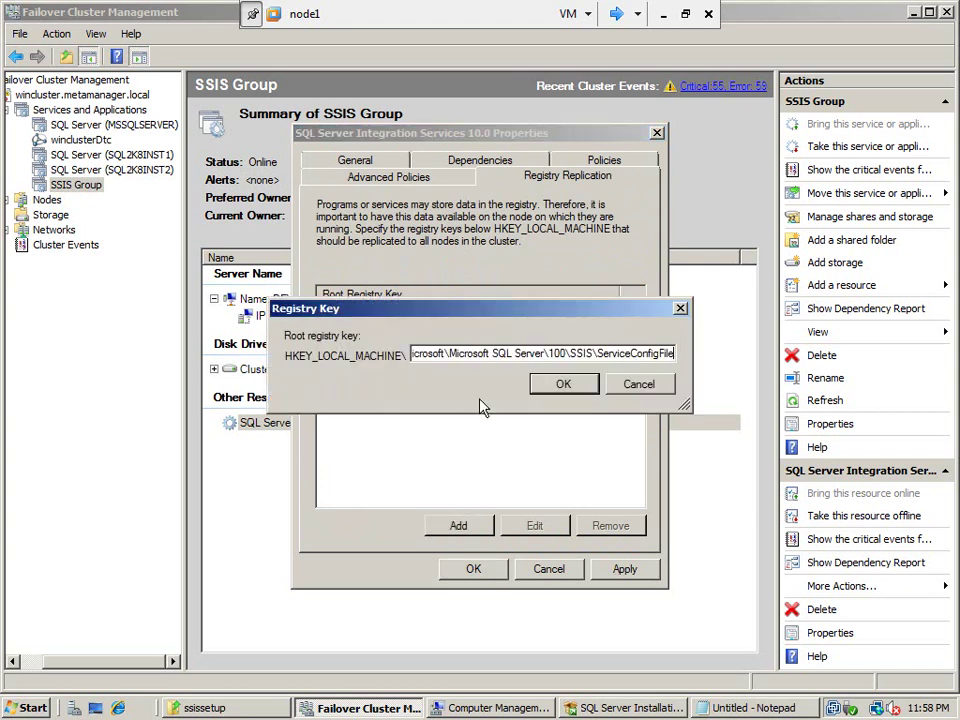
{"action": "key", "text": "Home"}
{"action": "key", "text": "Delete"}
{"action": "key", "text": "Delete"}
{"action": "key", "text": "Delete"}
{"action": "key", "text": "Delete"}
{"action": "key", "text": "Delete"}
{"action": "key", "text": "Delete"}
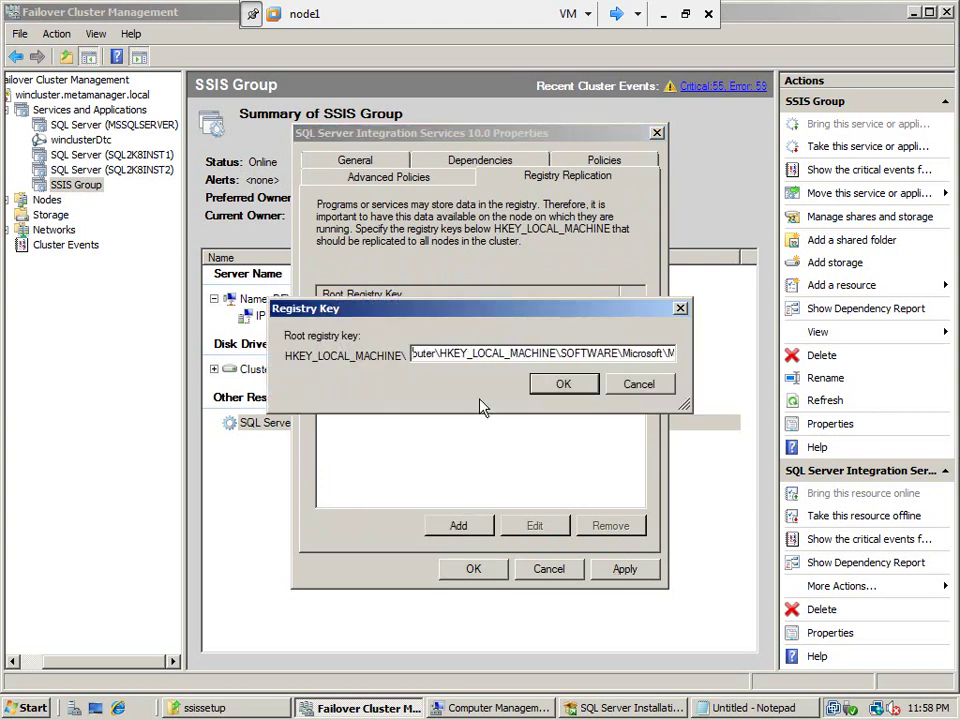
{"action": "key", "text": "Delete"}
{"action": "key", "text": "Delete"}
{"action": "key", "text": "Delete"}
{"action": "key", "text": "Delete"}
{"action": "key", "text": "Delete"}
{"action": "key", "text": "Delete"}
{"action": "key", "text": "Delete"}
{"action": "key", "text": "Delete"}
{"action": "key", "text": "Delete"}
{"action": "key", "text": "Delete"}
{"action": "key", "text": "Delete"}
{"action": "key", "text": "Delete"}
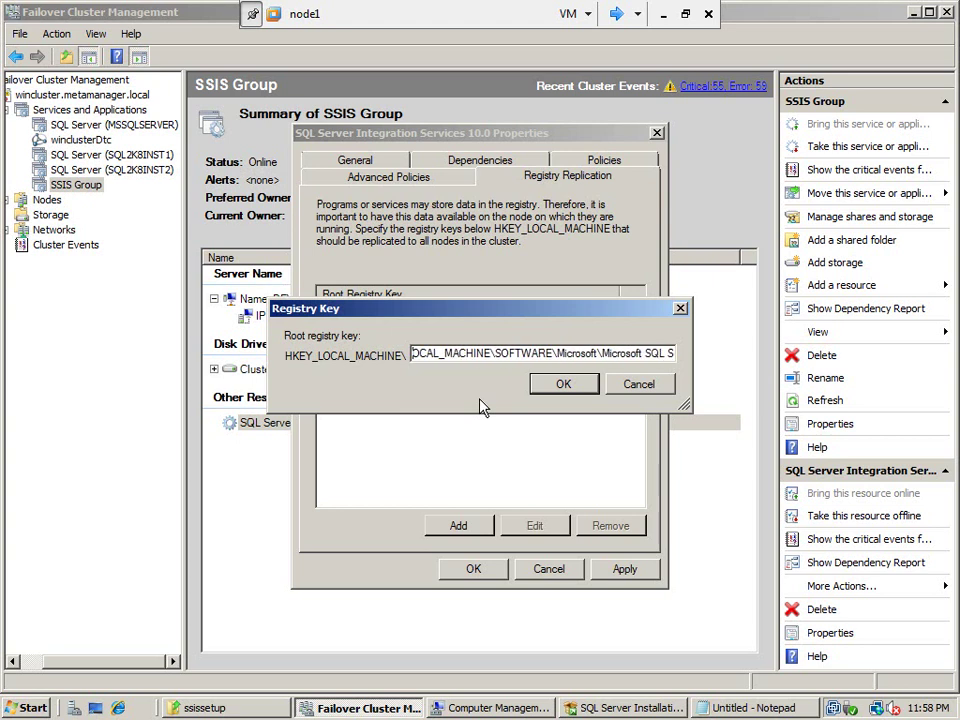
{"action": "key", "text": "Delete"}
{"action": "key", "text": "Delete"}
{"action": "key", "text": "Delete"}
{"action": "key", "text": "Delete"}
{"action": "key", "text": "Delete"}
{"action": "key", "text": "Delete"}
{"action": "key", "text": "Delete"}
{"action": "key", "text": "Delete"}
{"action": "key", "text": "Delete"}
{"action": "key", "text": "Delete"}
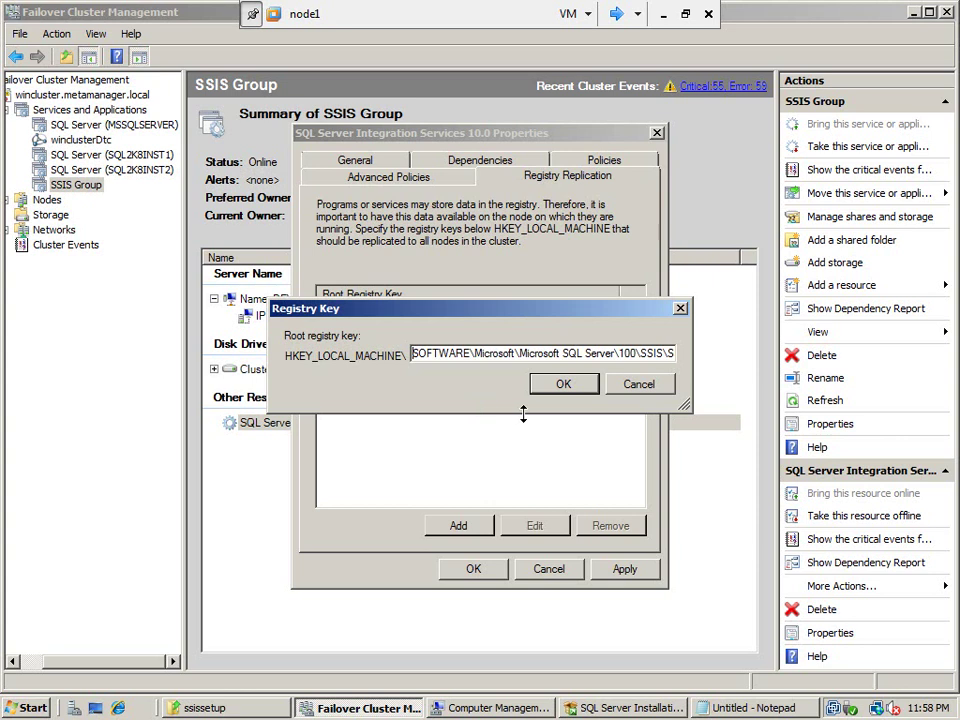
{"action": "left_click", "coordinate": [565, 385]}
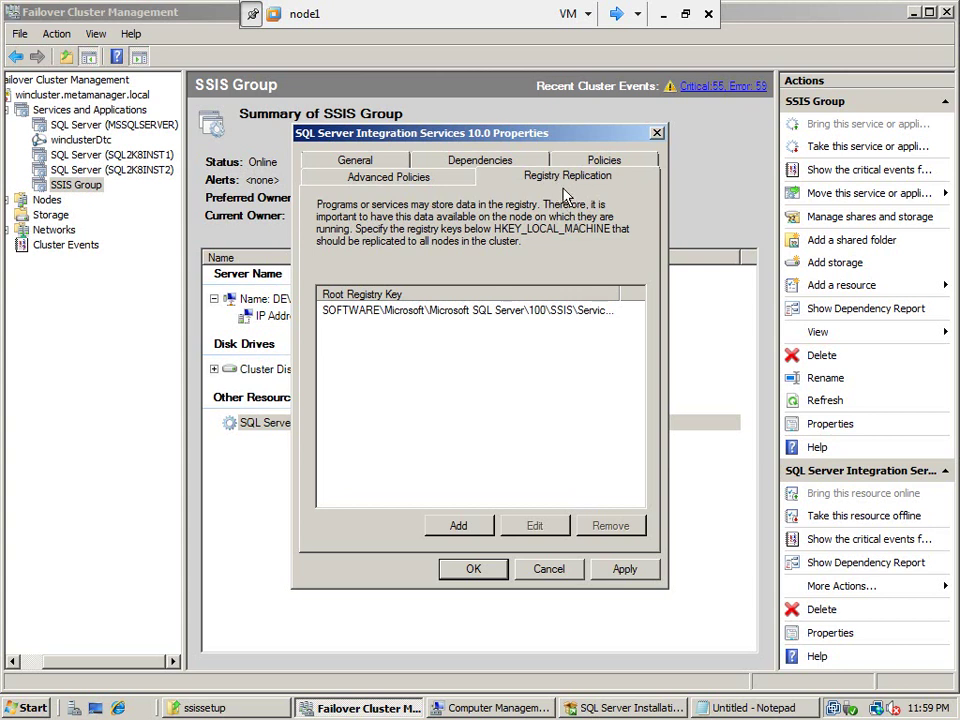
{"action": "left_click", "coordinate": [628, 574]}
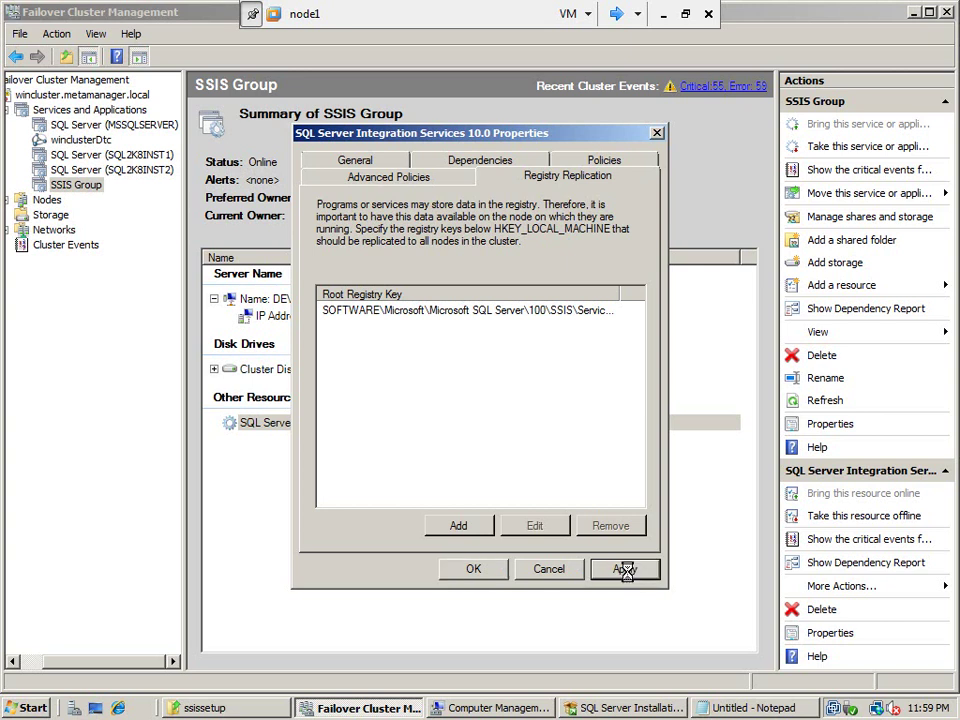
{"action": "left_click", "coordinate": [474, 569]}
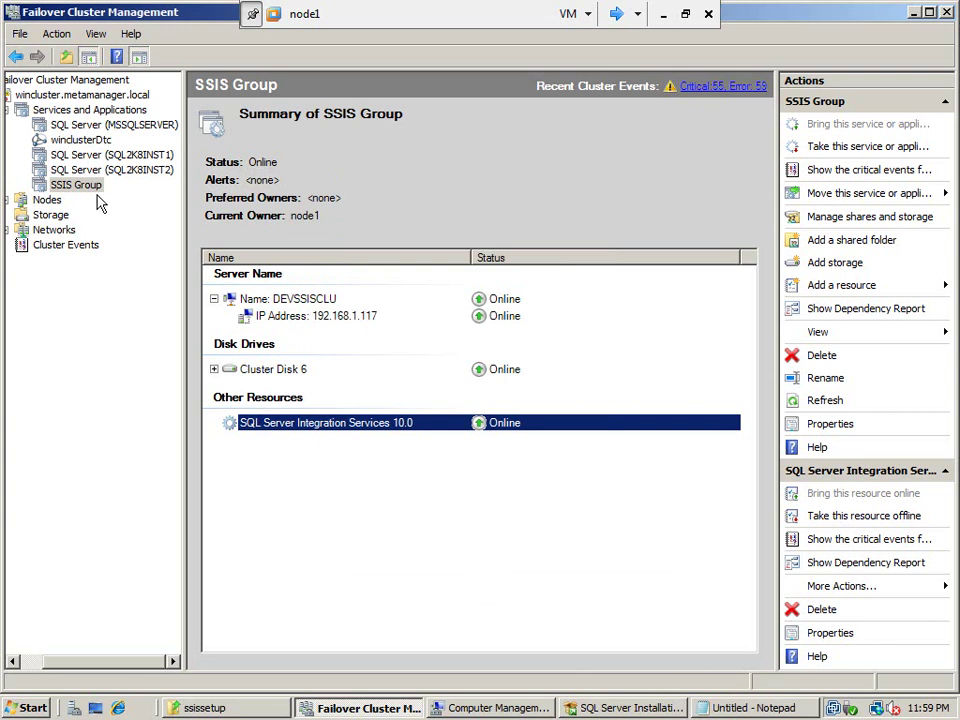
Take SQL Server Integration Services 10.0 offline, confirm, then bring it back online
{"action": "right_click", "coordinate": [304, 425]}
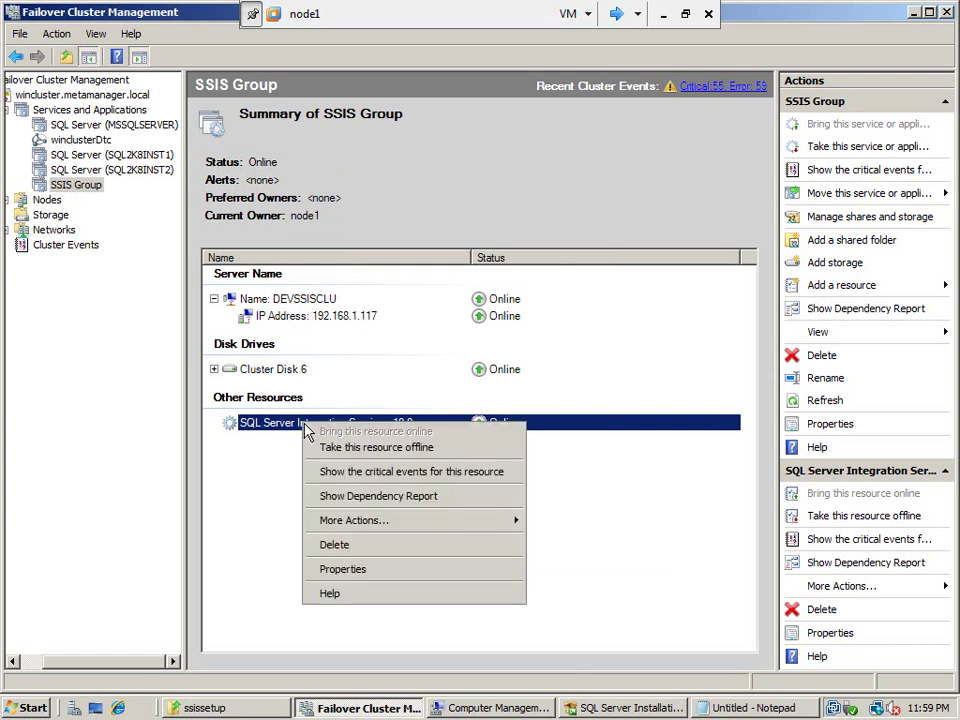
{"action": "left_click", "coordinate": [366, 456]}
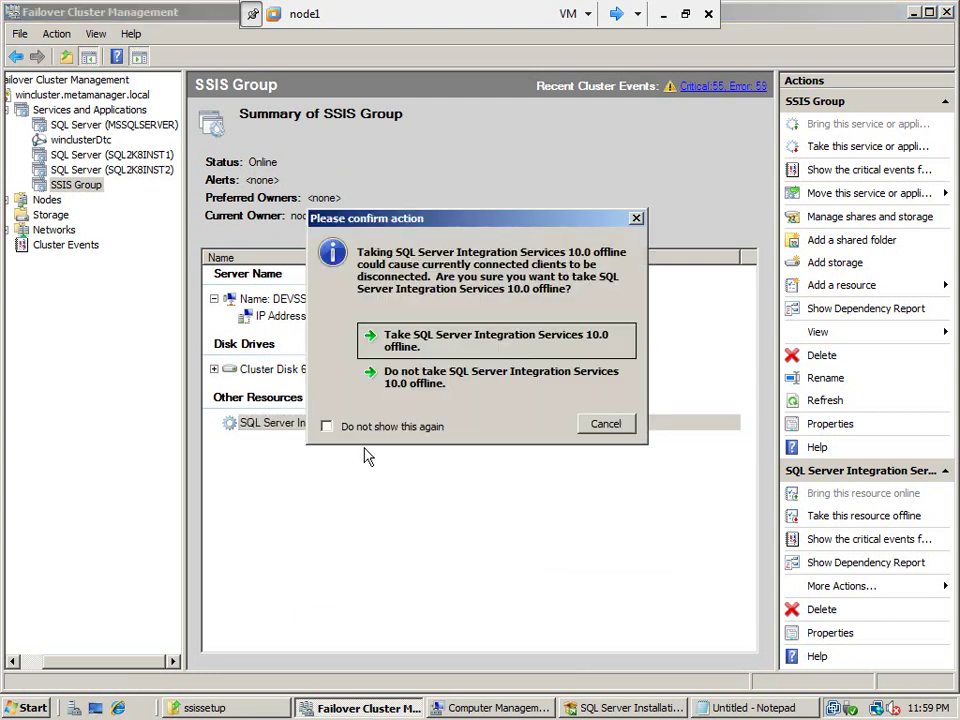
{"action": "left_click", "coordinate": [436, 352]}
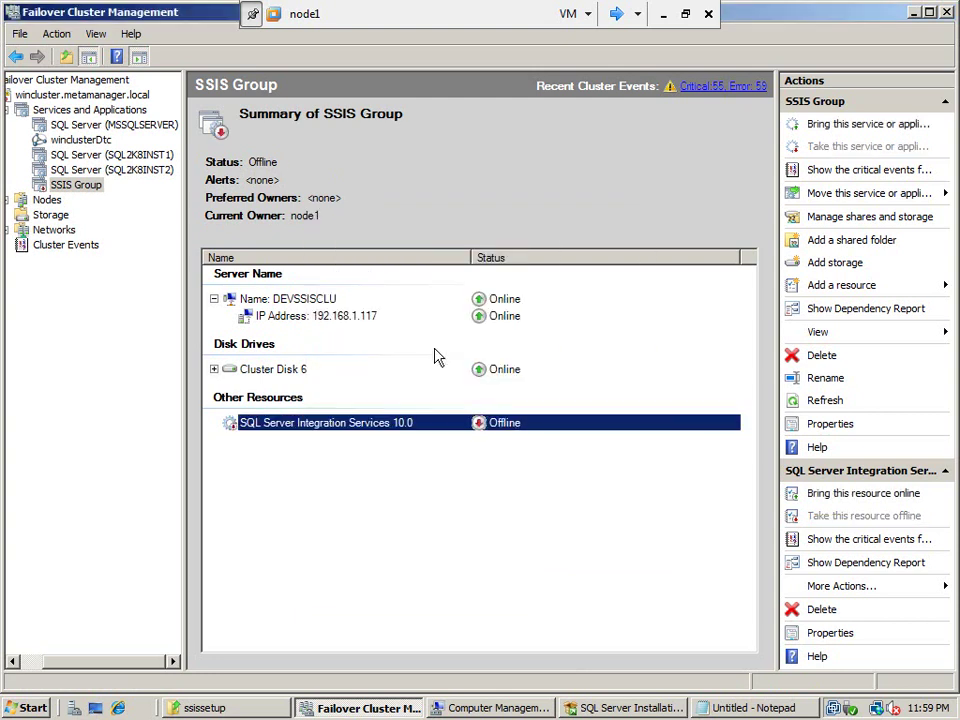
{"action": "right_click", "coordinate": [394, 421]}
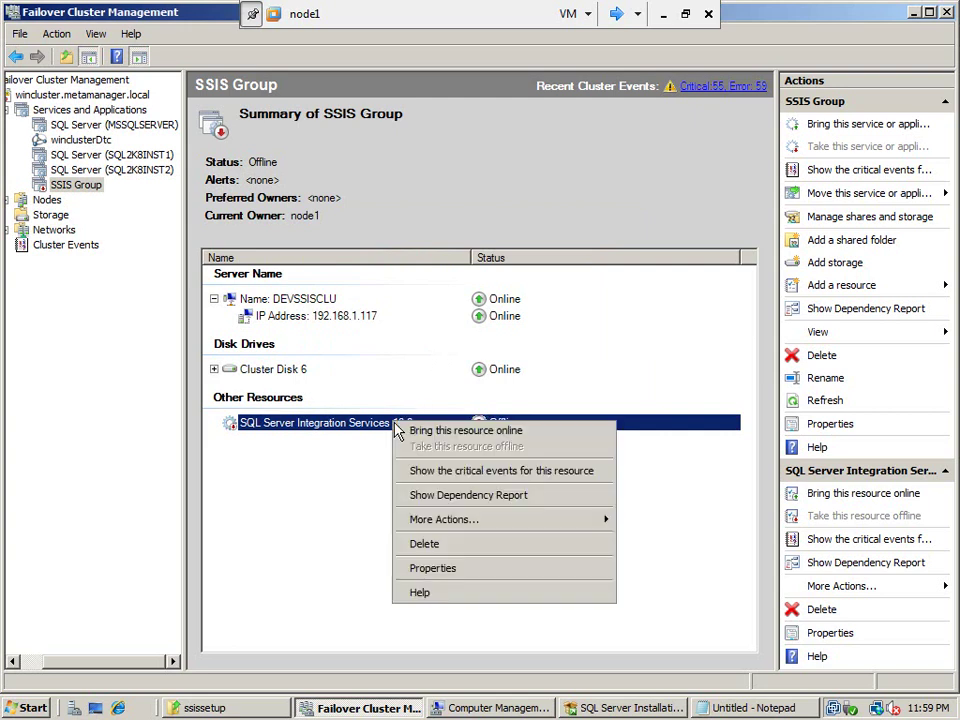
{"action": "left_click", "coordinate": [426, 432]}
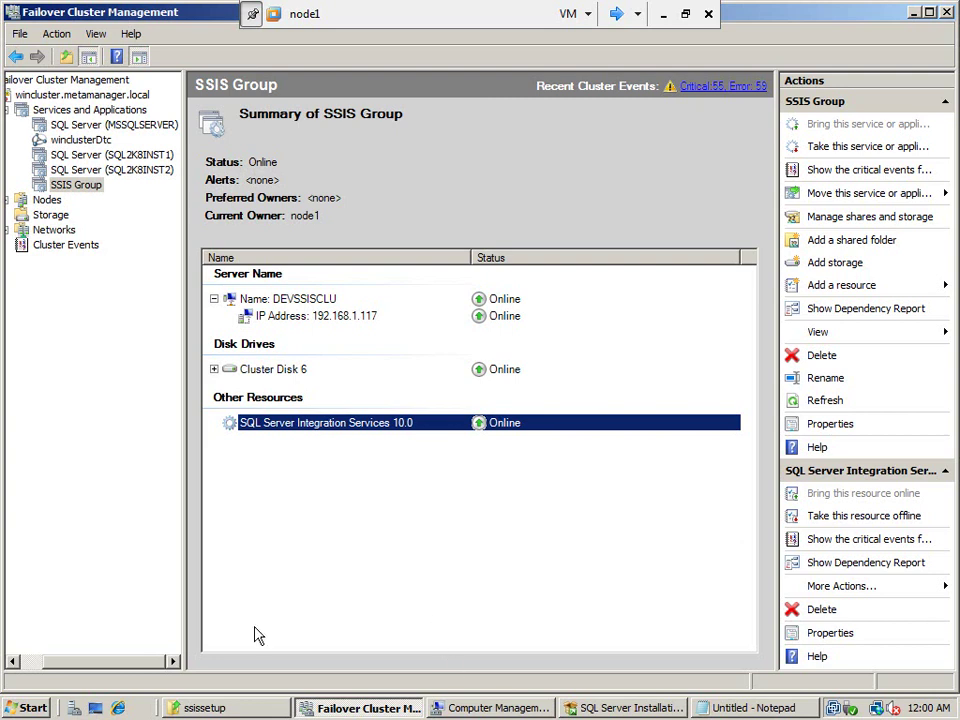
Launch SQL Server Management Studio, close Computer Management, and return to Failover Cluster Management
{"action": "key", "text": "super"}
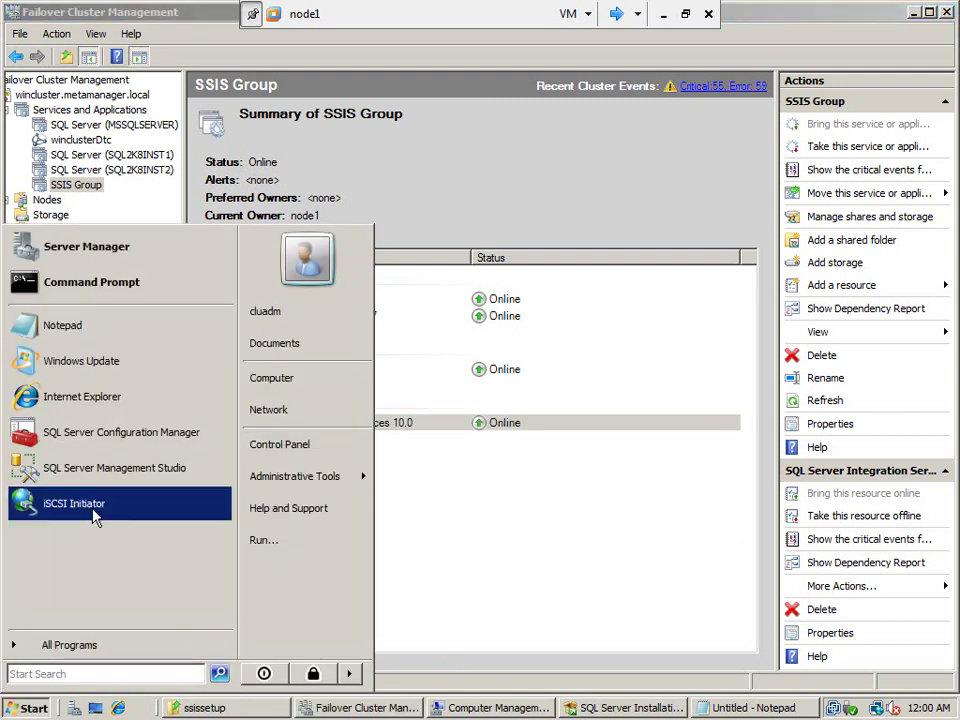
{"action": "left_click", "coordinate": [111, 483]}
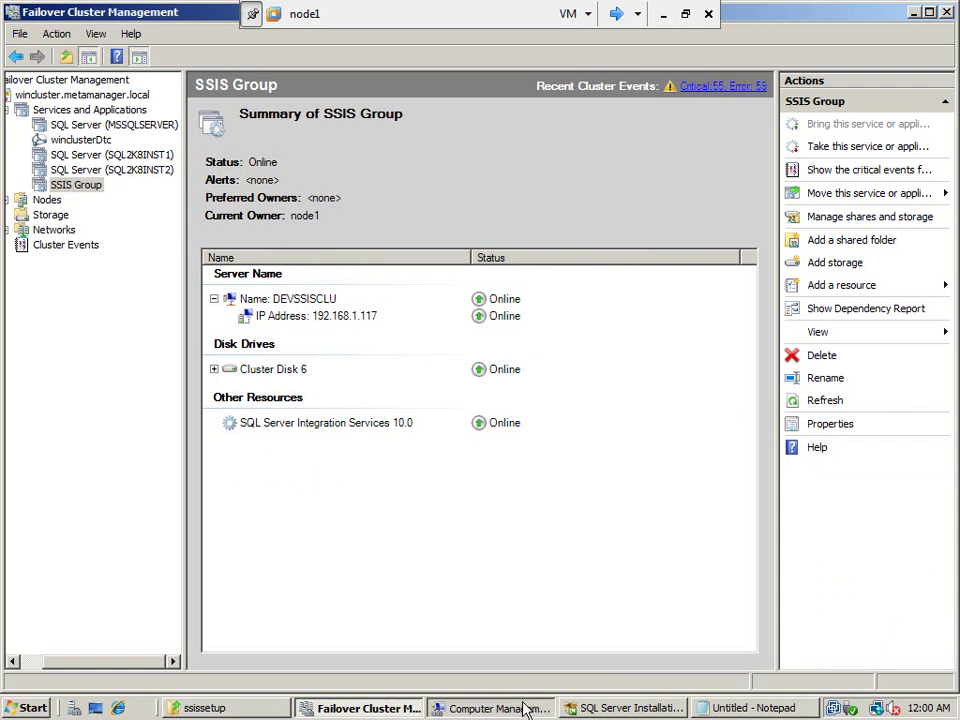
{"action": "left_click", "coordinate": [525, 709]}
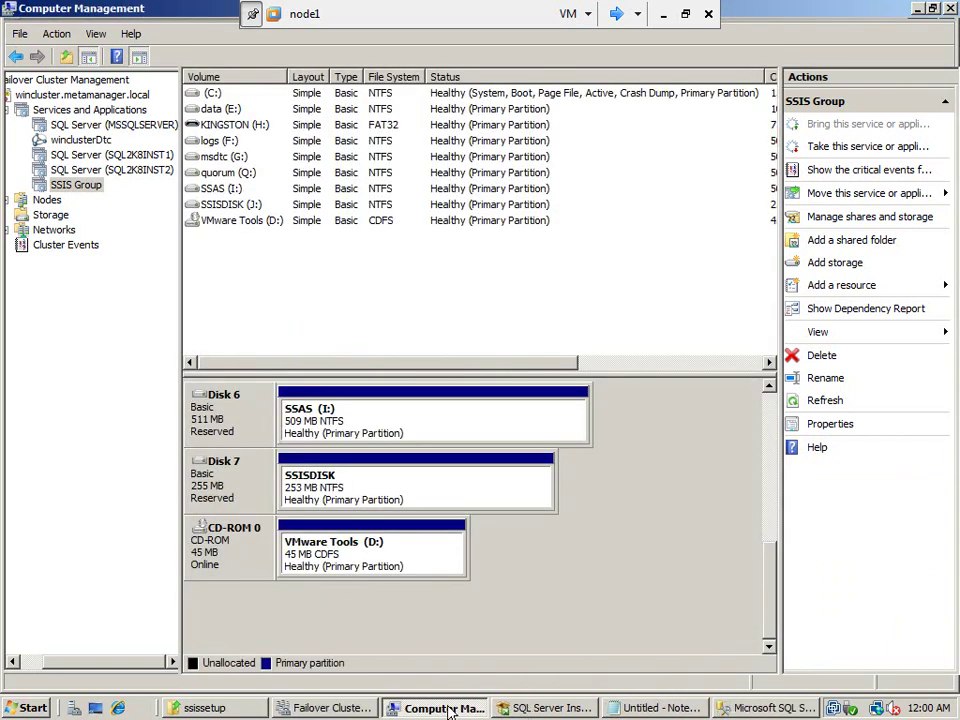
{"action": "right_click", "coordinate": [449, 709]}
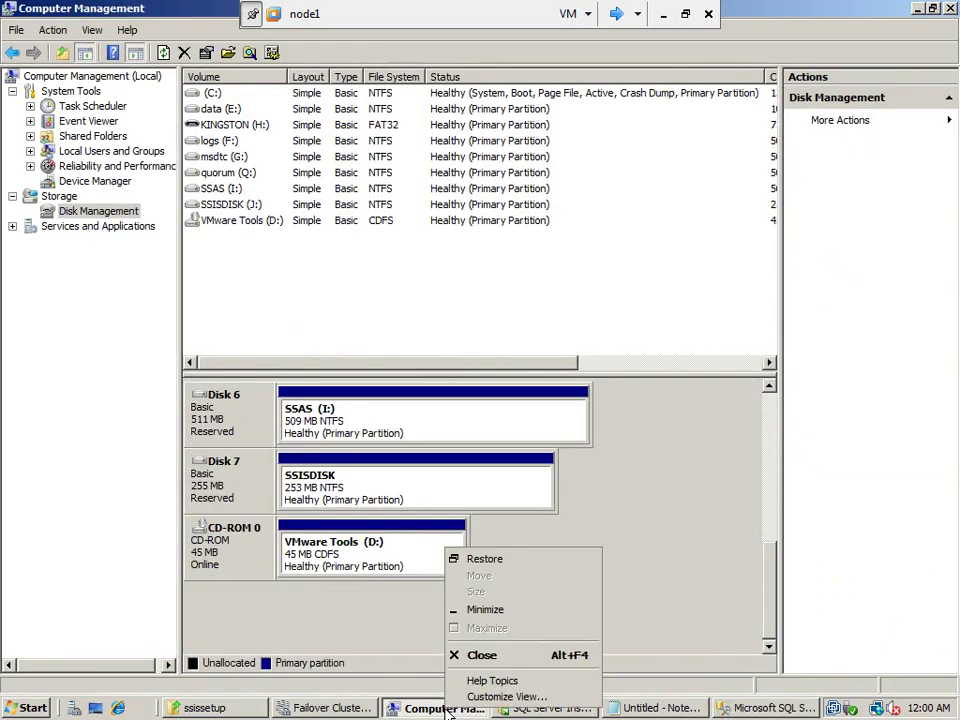
{"action": "left_click", "coordinate": [478, 658]}
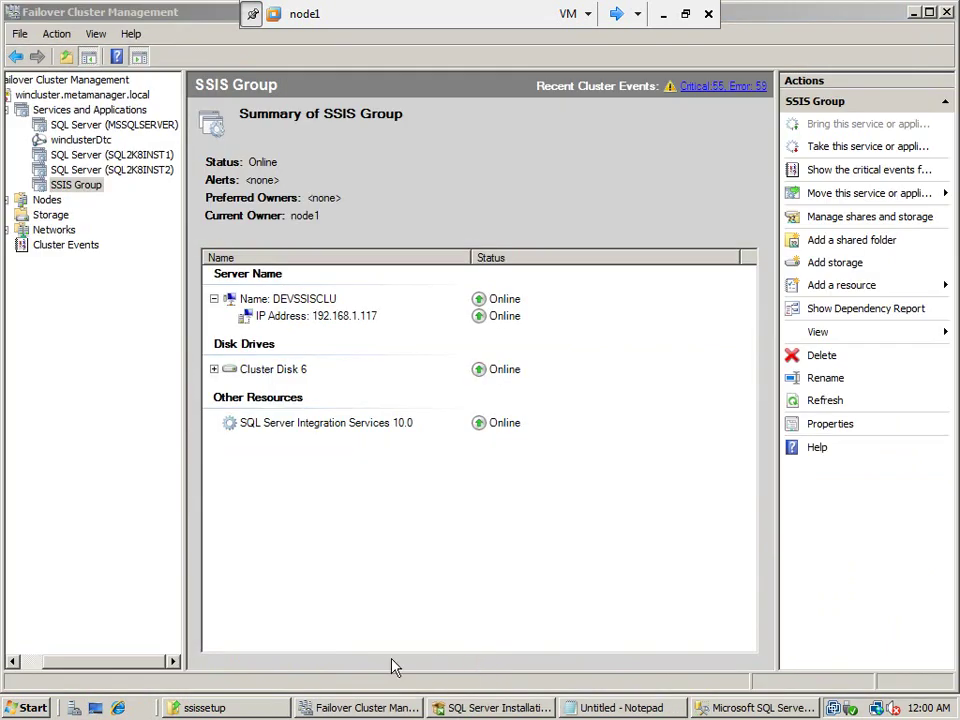
{"action": "left_click", "coordinate": [352, 710]}
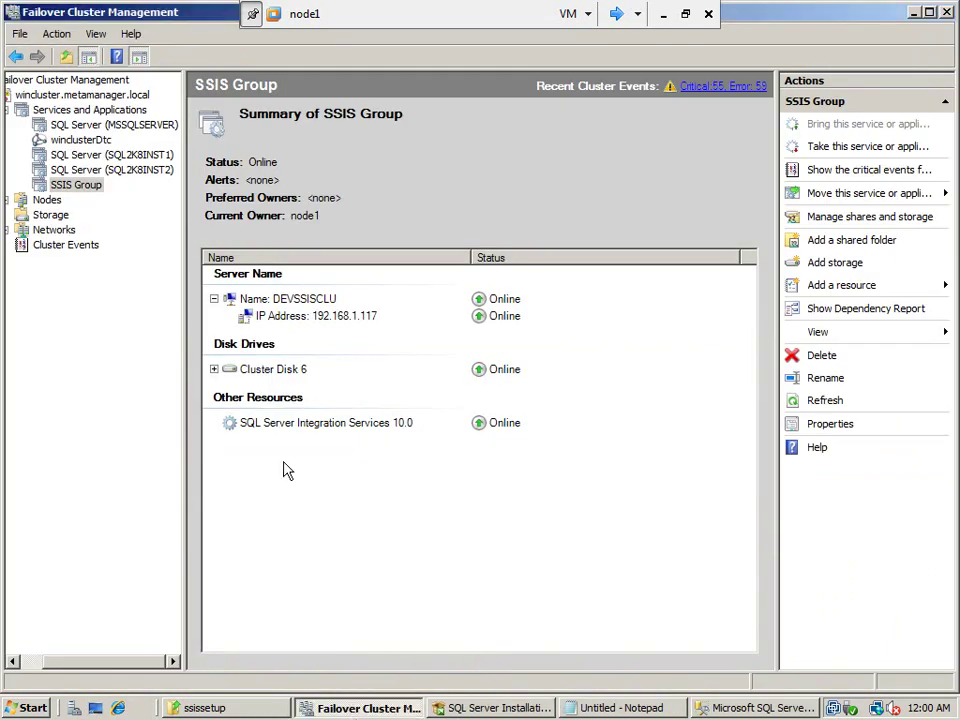
{"action": "right_click", "coordinate": [273, 302]}
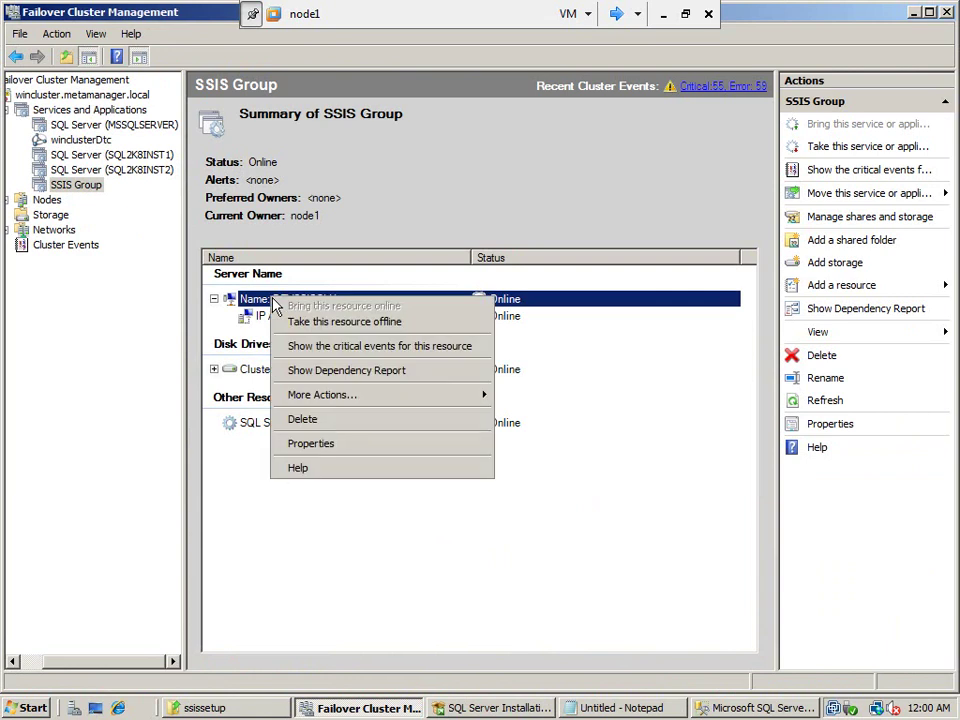
{"action": "left_click", "coordinate": [322, 443]}
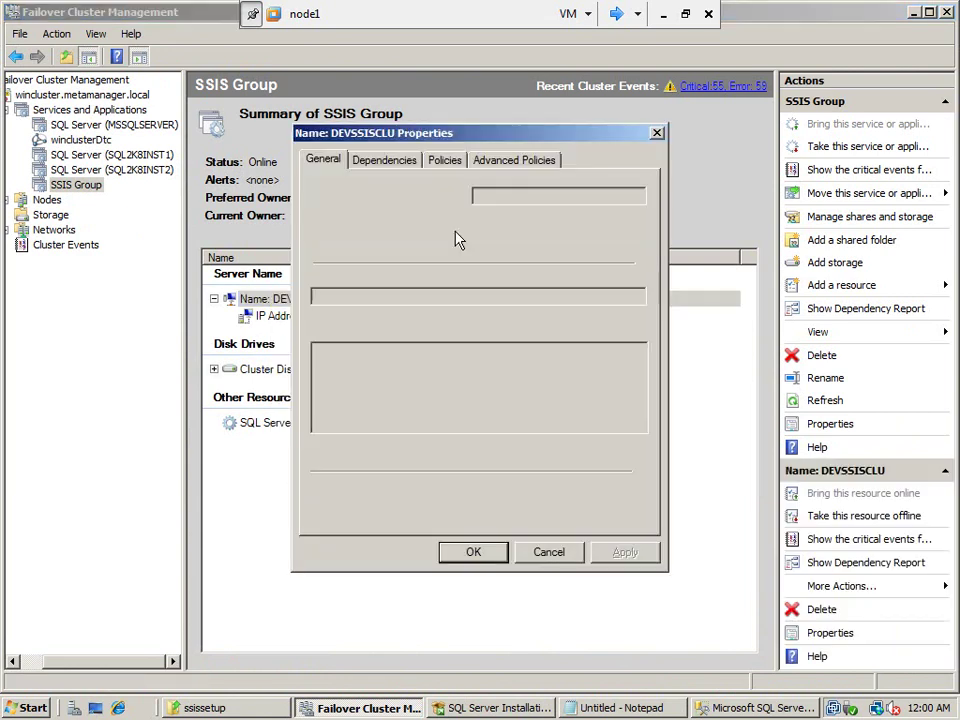
{"action": "left_click", "coordinate": [507, 162]}
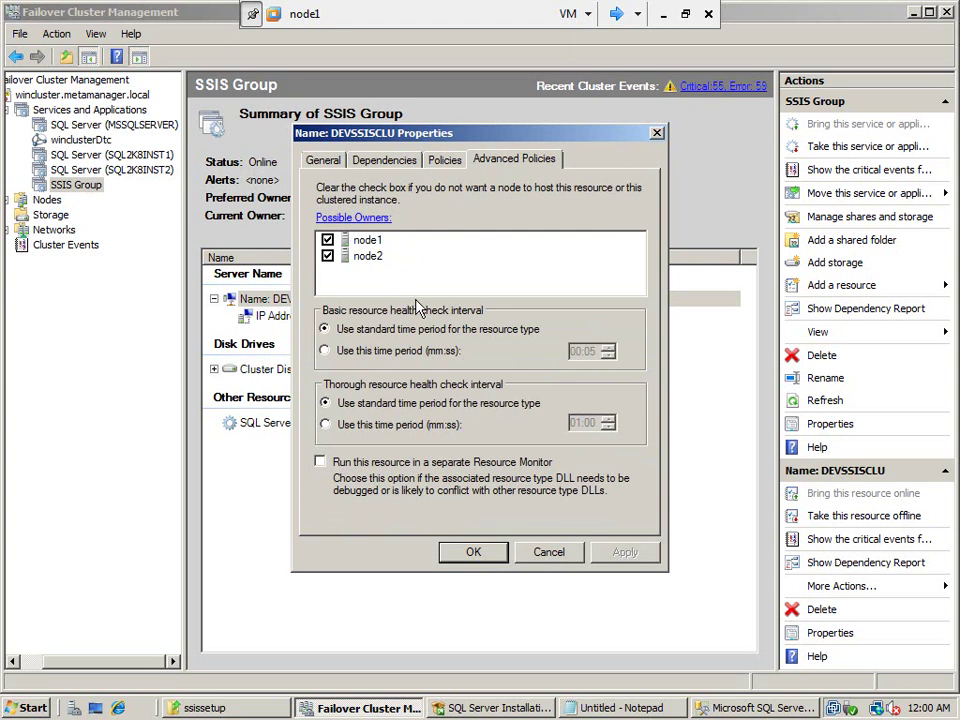
{"action": "left_click", "coordinate": [472, 554]}
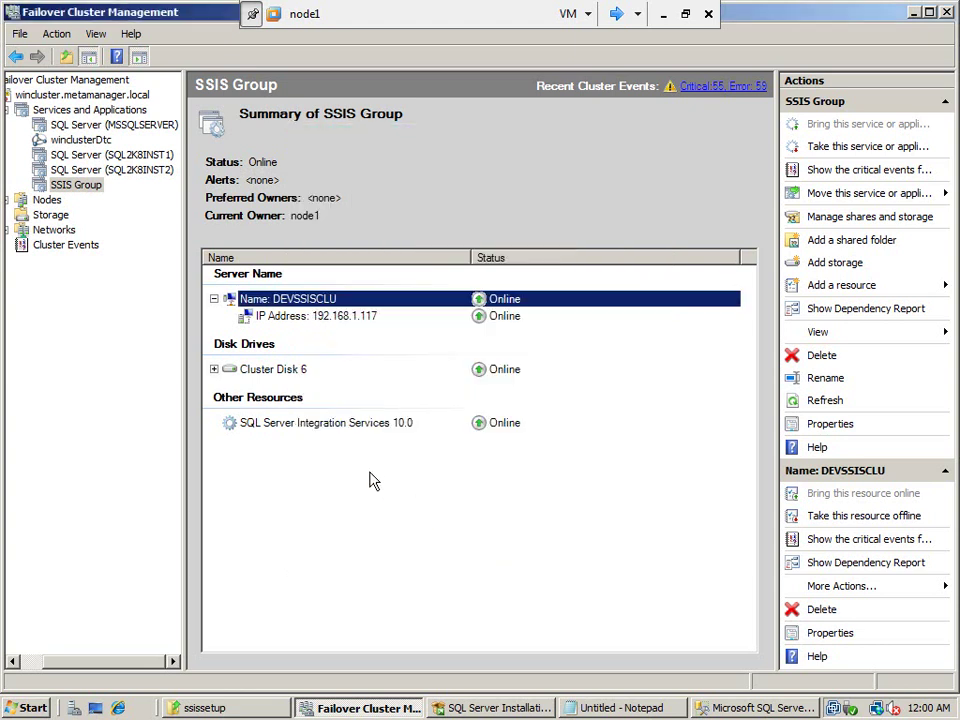
{"action": "right_click", "coordinate": [335, 428]}
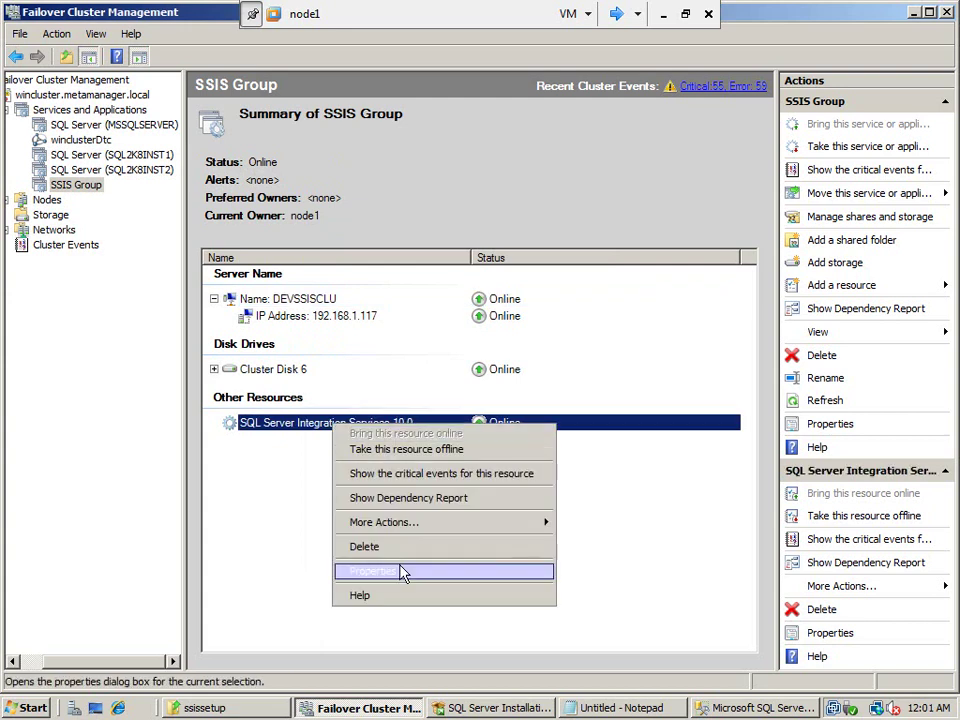
{"action": "left_click", "coordinate": [400, 571]}
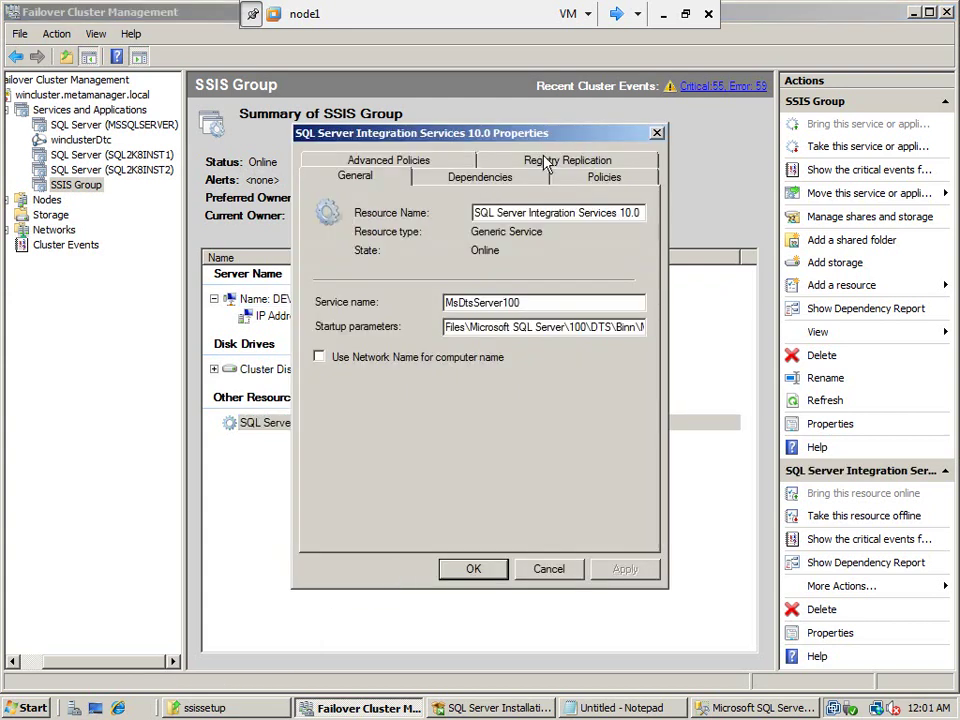
{"action": "left_click", "coordinate": [555, 160]}
{"action": "left_click", "coordinate": [457, 172]}
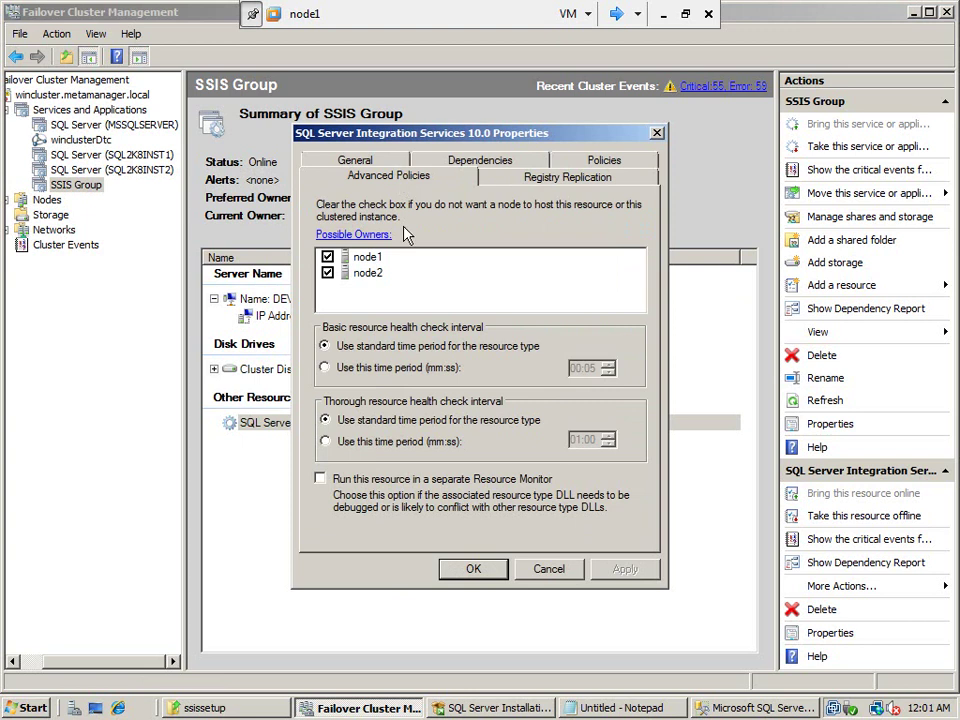
{"action": "left_click", "coordinate": [474, 569]}
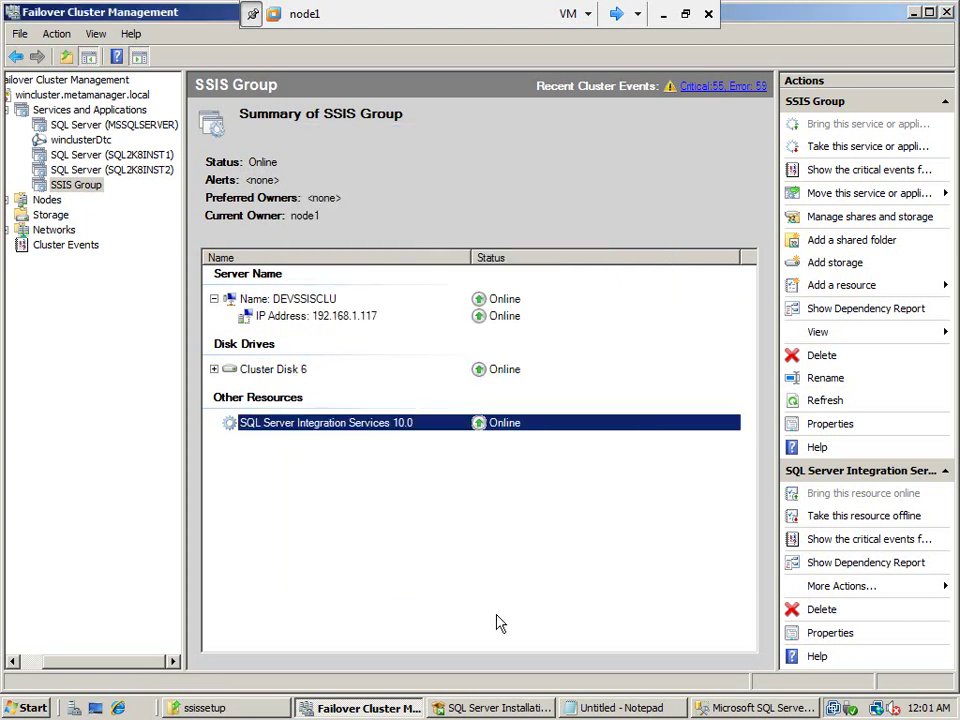
Connect Management Studio to Integration Services on server DEVSSISCLU
{"action": "left_click", "coordinate": [735, 708]}
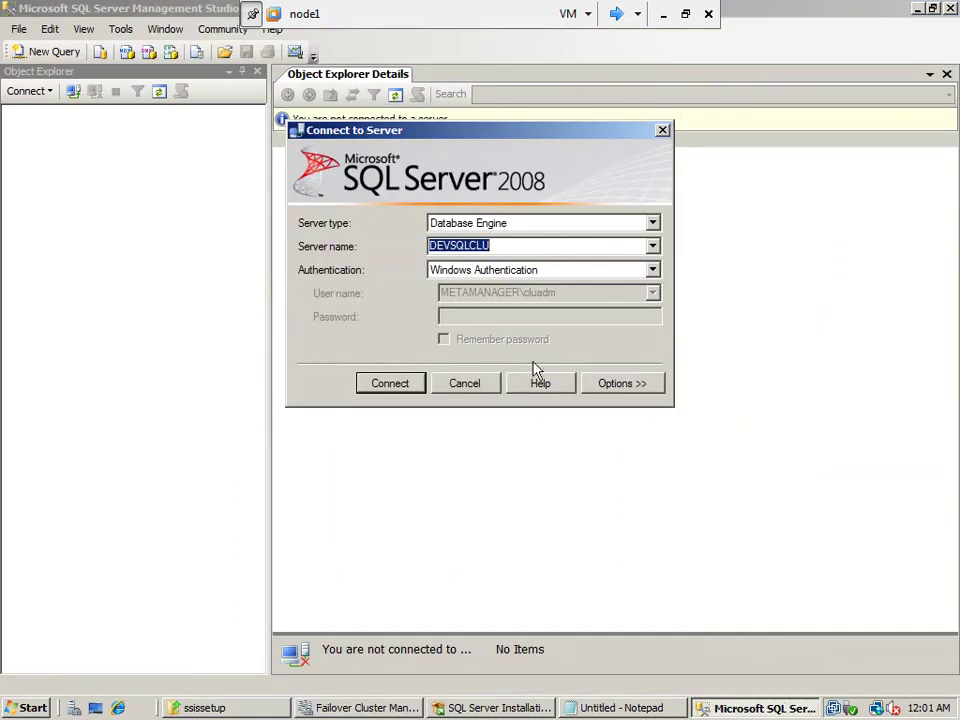
{"action": "left_click", "coordinate": [652, 224]}
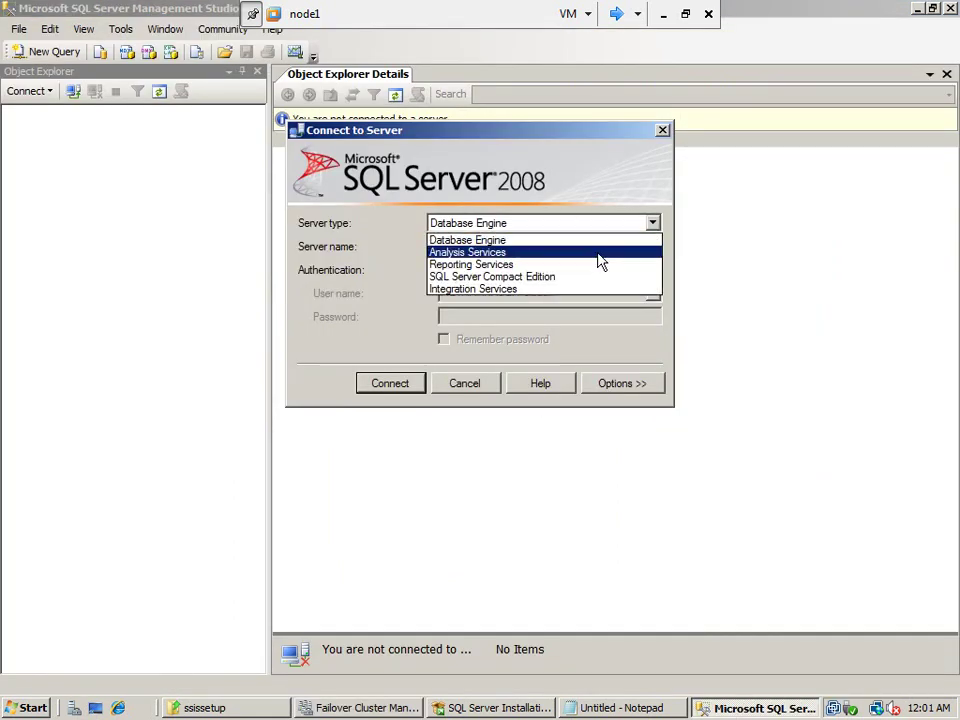
{"action": "left_click", "coordinate": [580, 292]}
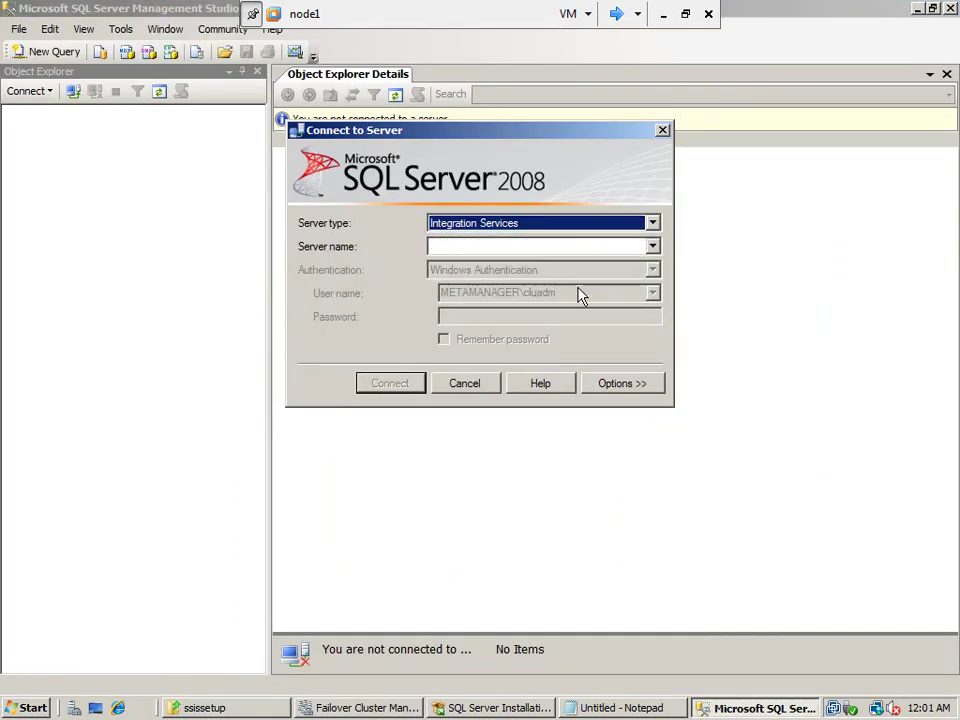
{"action": "left_click", "coordinate": [652, 247]}
{"action": "left_click", "coordinate": [631, 268]}
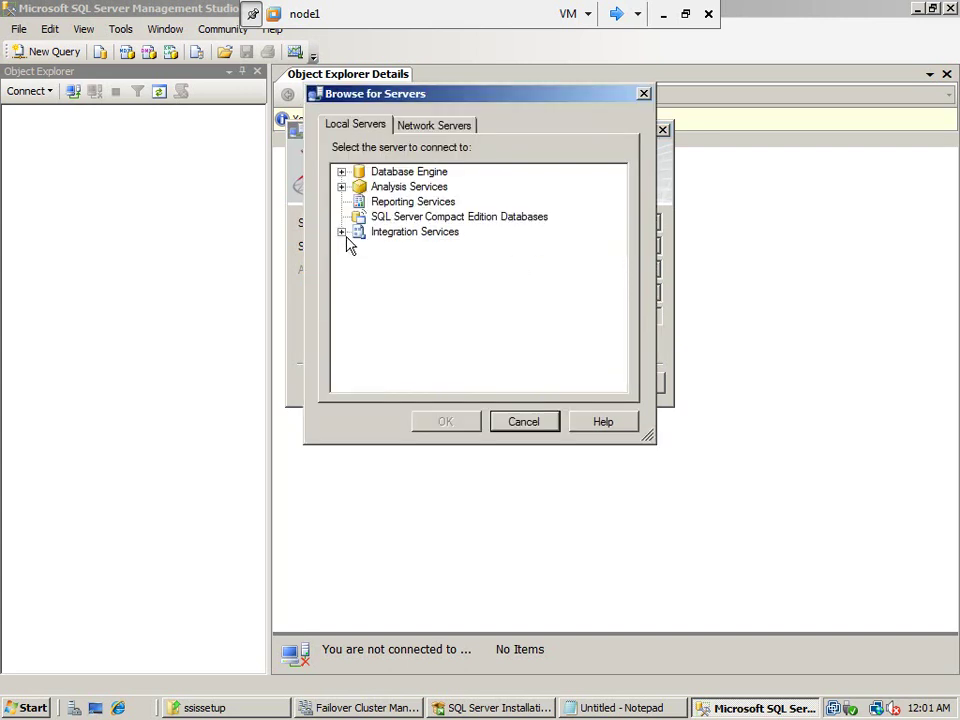
{"action": "left_click", "coordinate": [341, 232]}
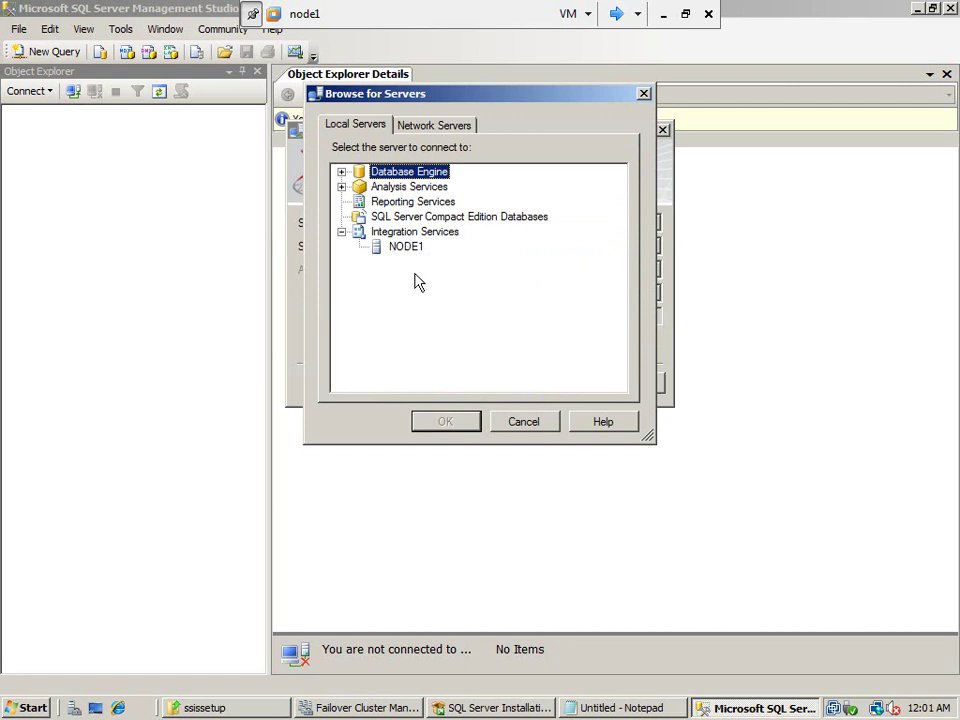
{"action": "left_click", "coordinate": [514, 421]}
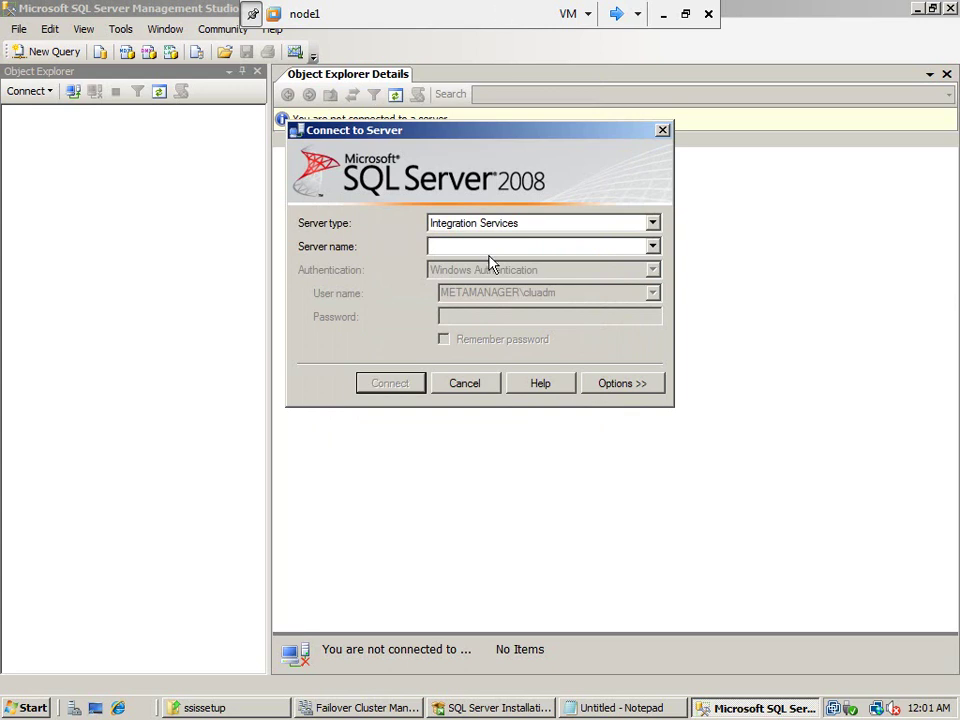
{"action": "type", "text": "DEVSSISCLU"}
{"action": "left_click", "coordinate": [398, 388]}
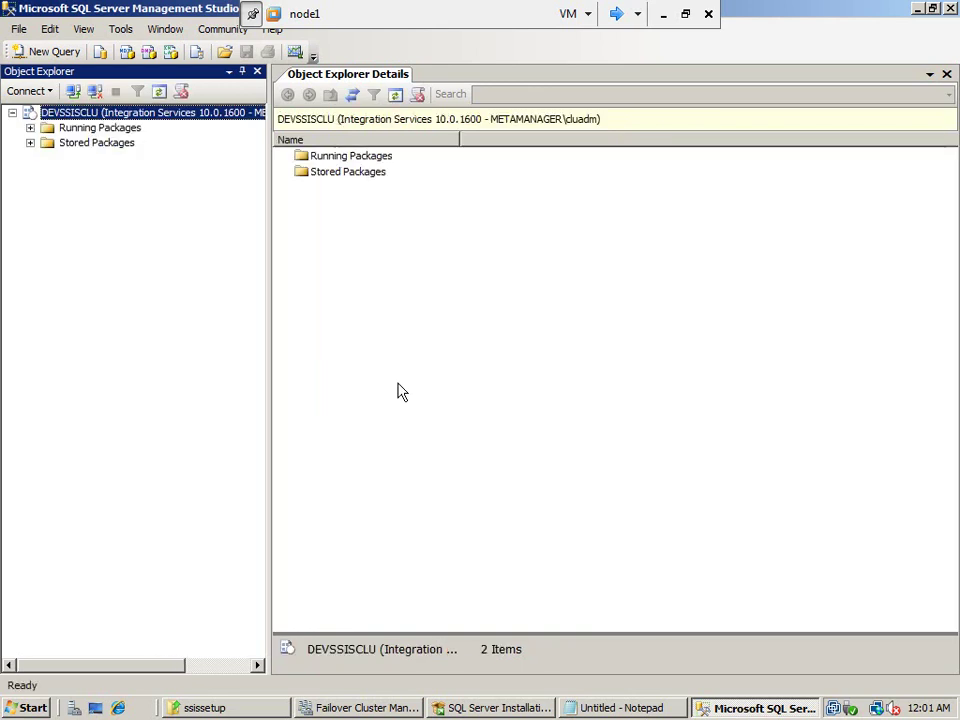
Expand Stored Packages and its File System store in Object Explorer
{"action": "left_click", "coordinate": [68, 143]}
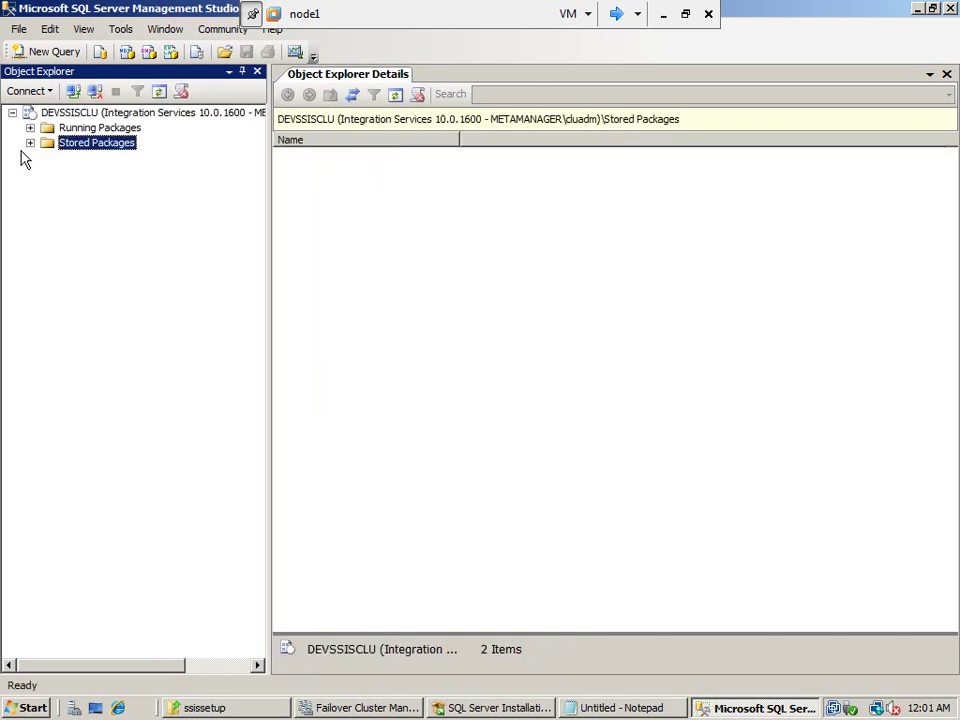
{"action": "left_click", "coordinate": [30, 143]}
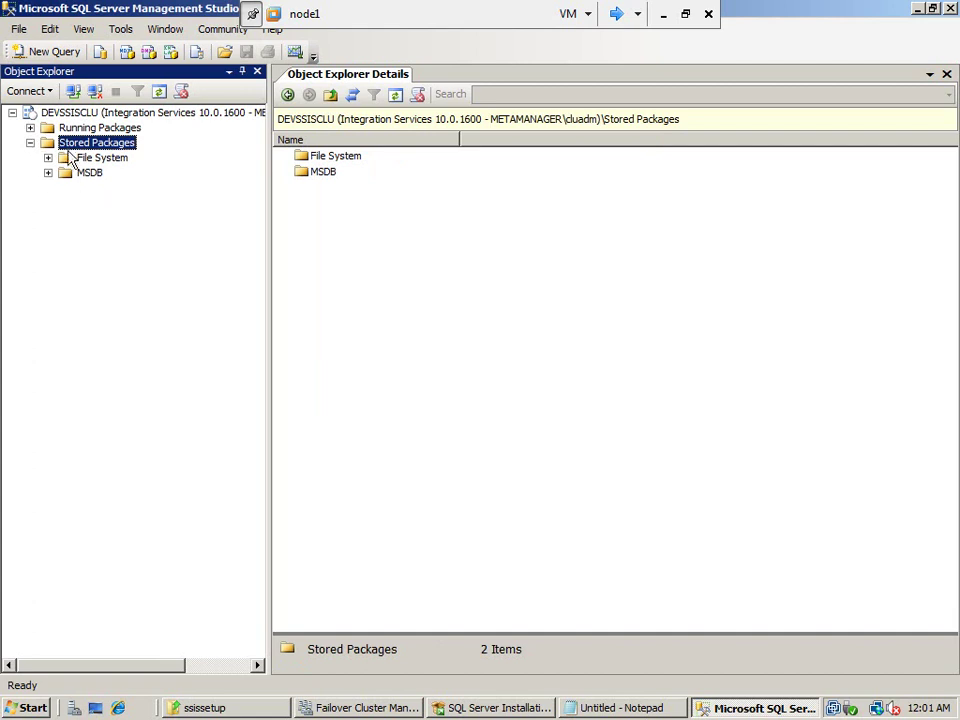
{"action": "left_click", "coordinate": [48, 158]}
Create a new text file named sisspackage.dtsx in the J:\packages folder
{"action": "left_click", "coordinate": [270, 708]}
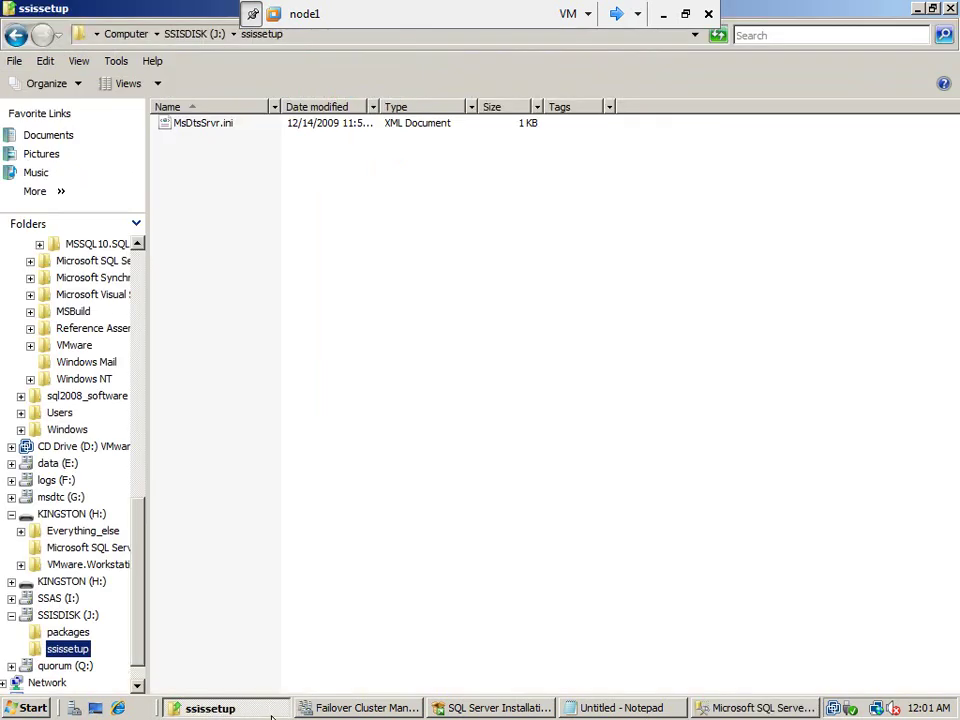
{"action": "left_click", "coordinate": [67, 632]}
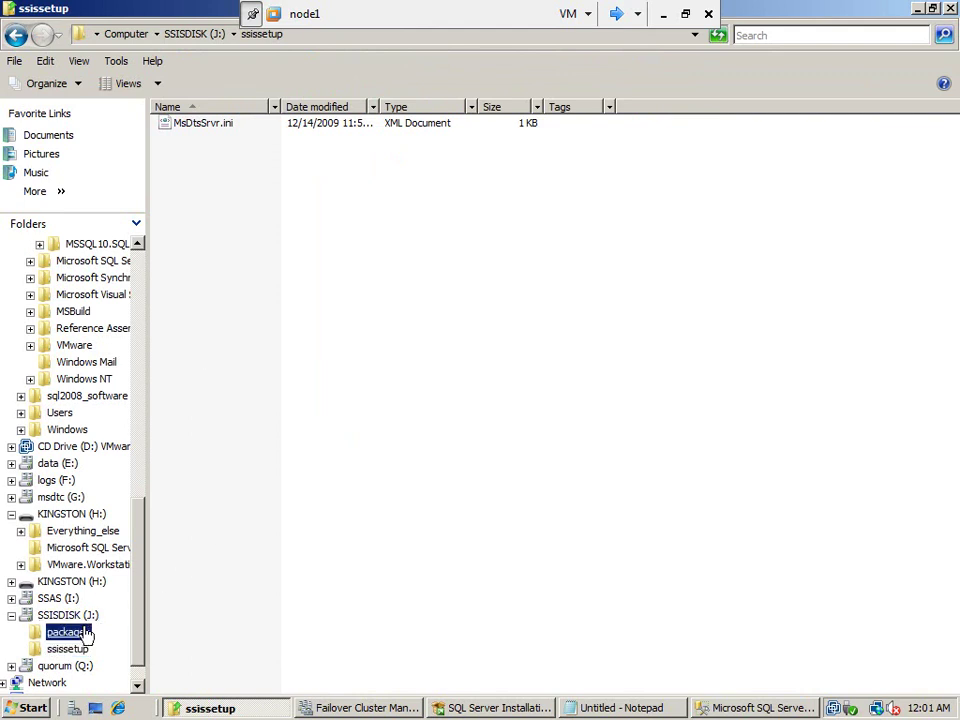
{"action": "right_click", "coordinate": [237, 209]}
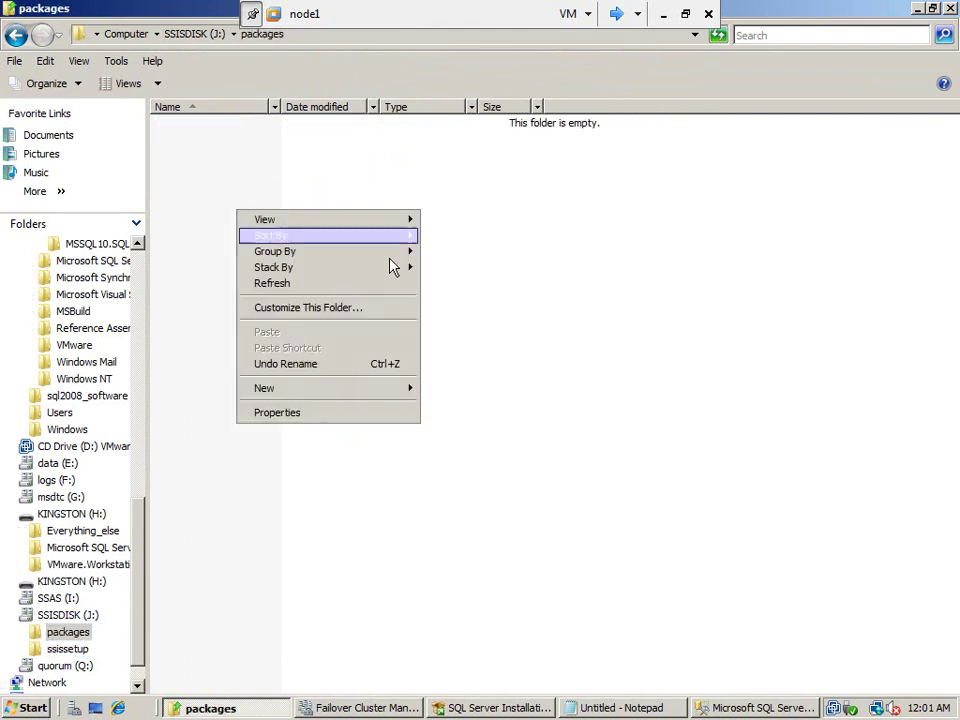
{"action": "mouse_move", "coordinate": [399, 403]}
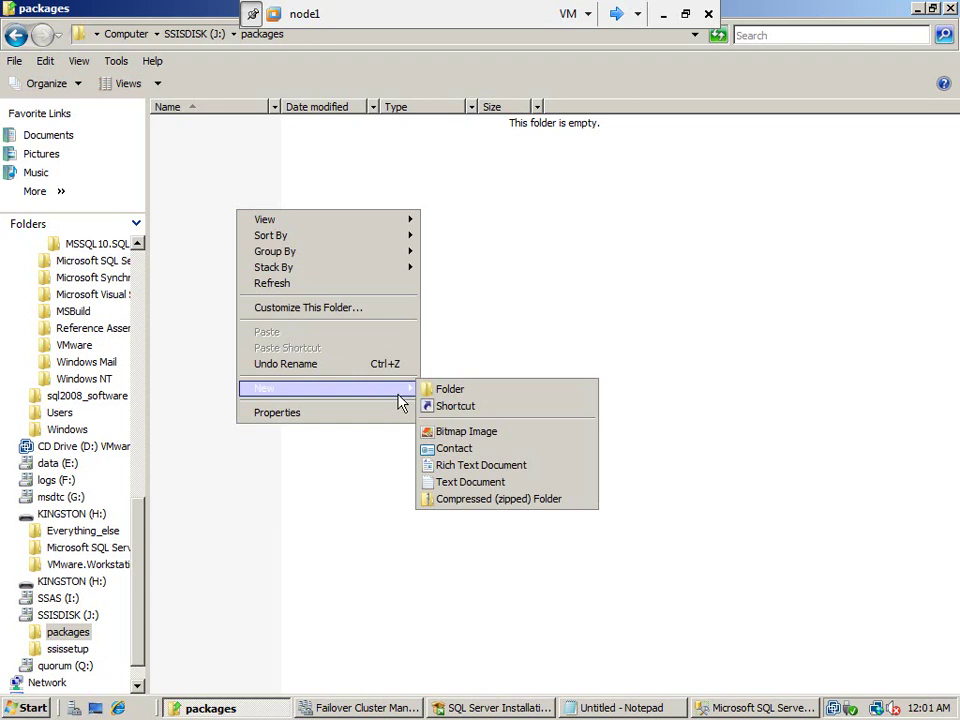
{"action": "left_click", "coordinate": [490, 488]}
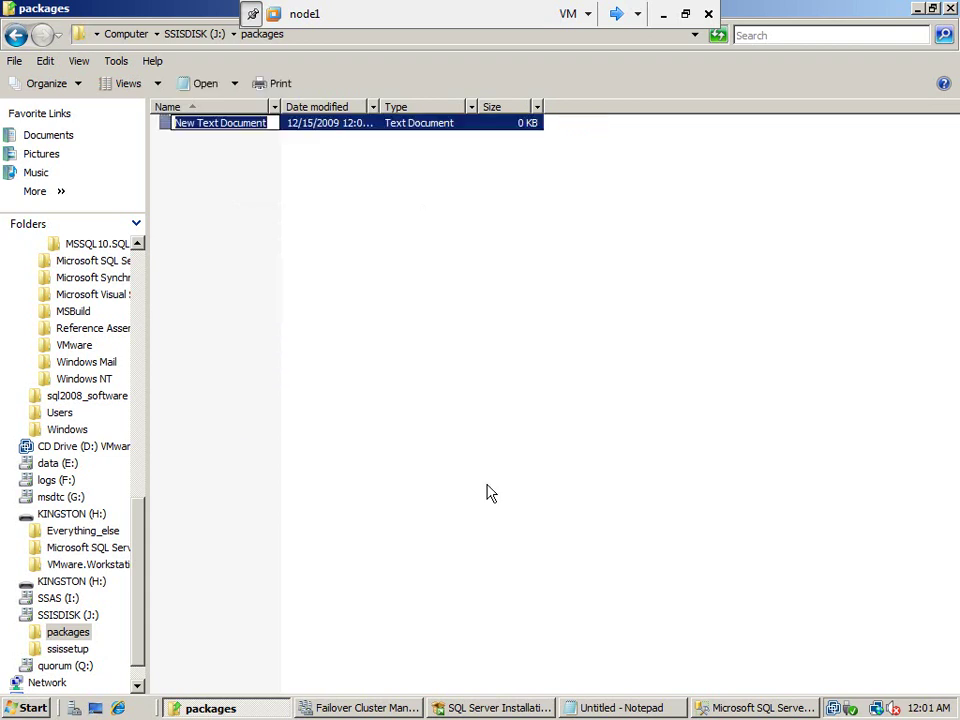
{"action": "type", "text": "sisspackage"}
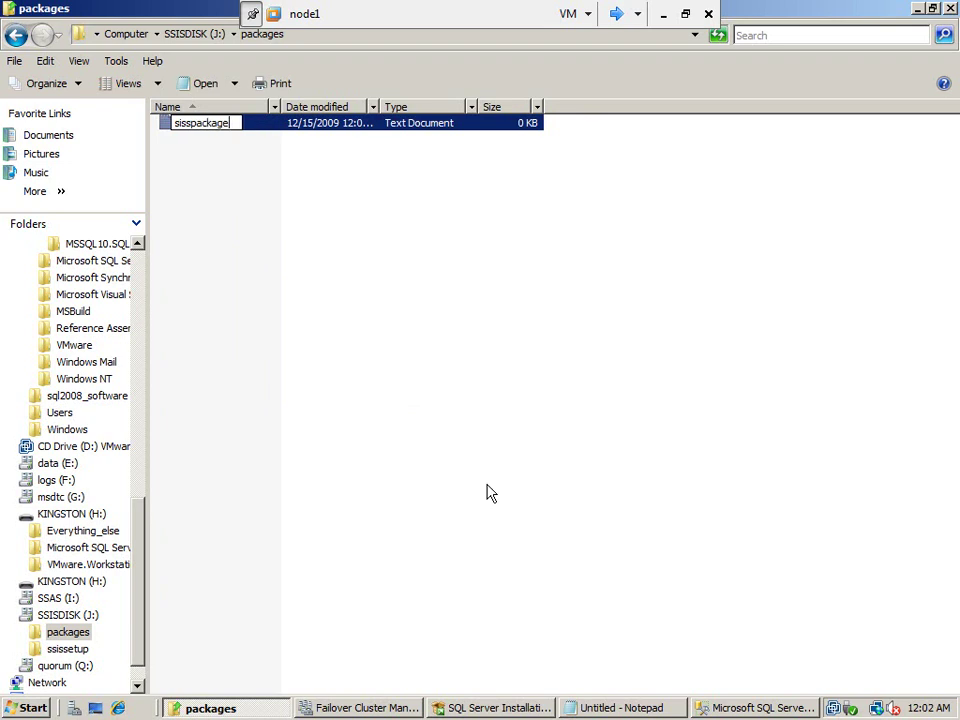
{"action": "type", "text": ".dtsx"}
{"action": "key", "text": "Return"}
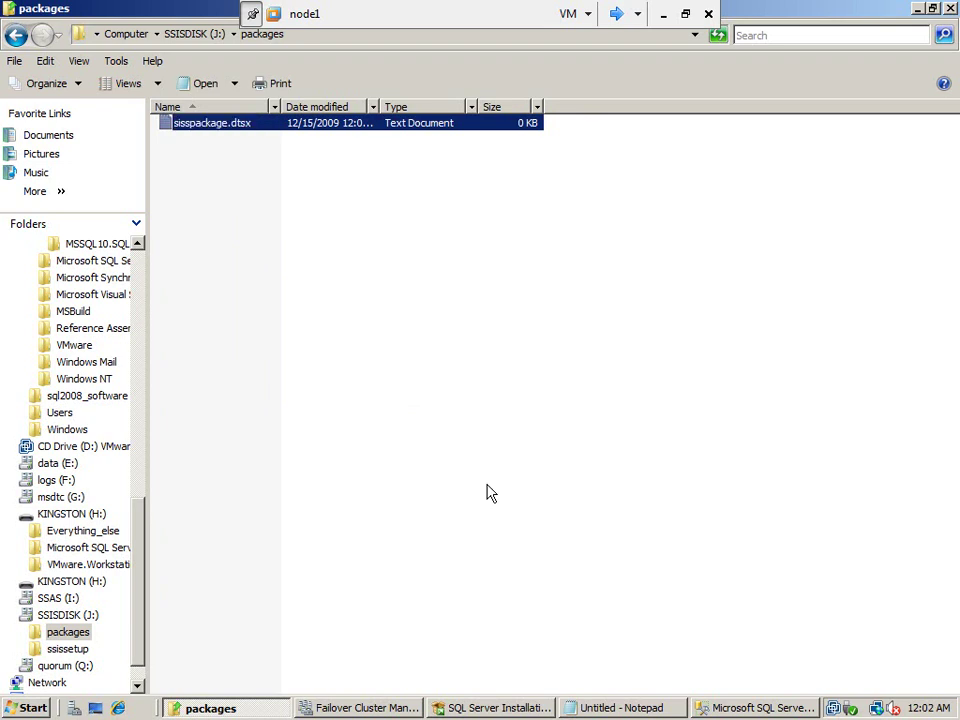
{"action": "left_click", "coordinate": [116, 62]}
Make Explorer show hidden files and extensions for known file types
{"action": "left_click", "coordinate": [139, 139]}
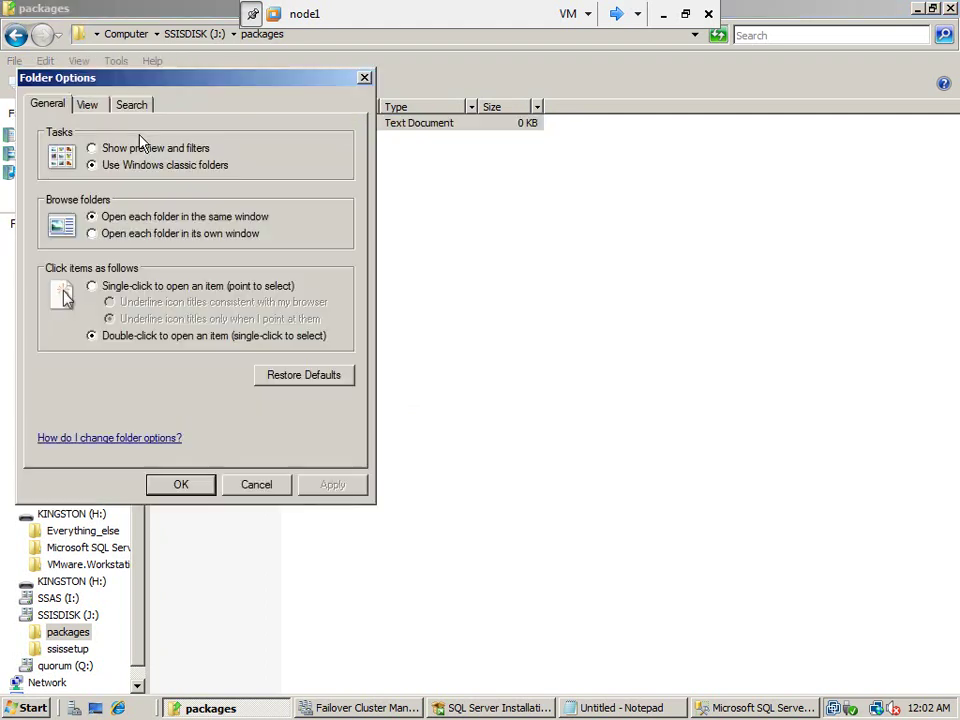
{"action": "left_click", "coordinate": [89, 105]}
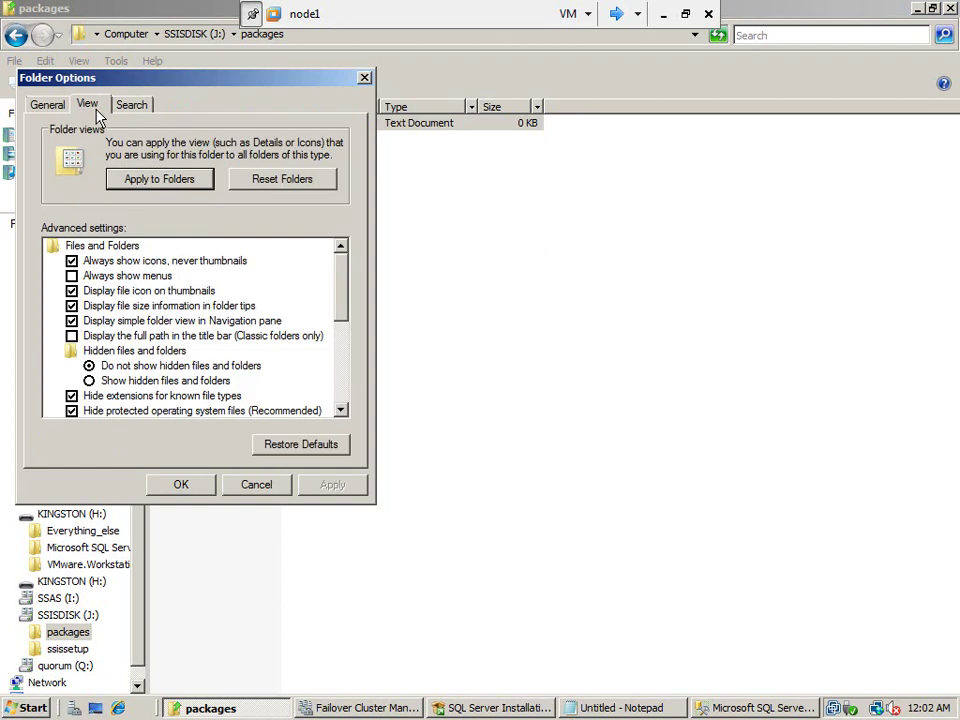
{"action": "left_click", "coordinate": [88, 380]}
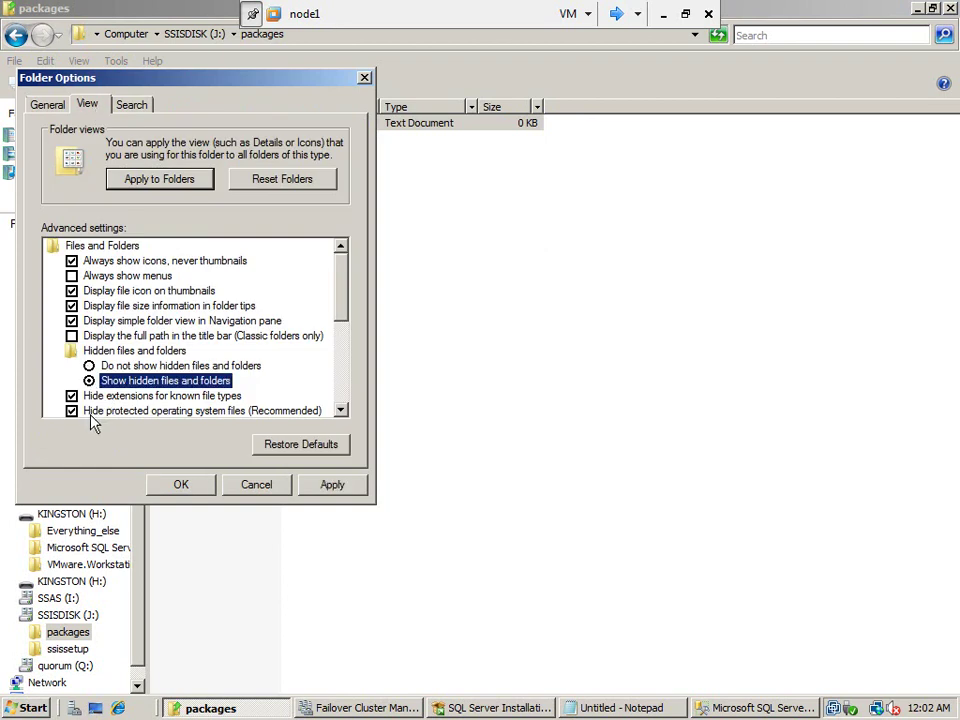
{"action": "left_click", "coordinate": [72, 397]}
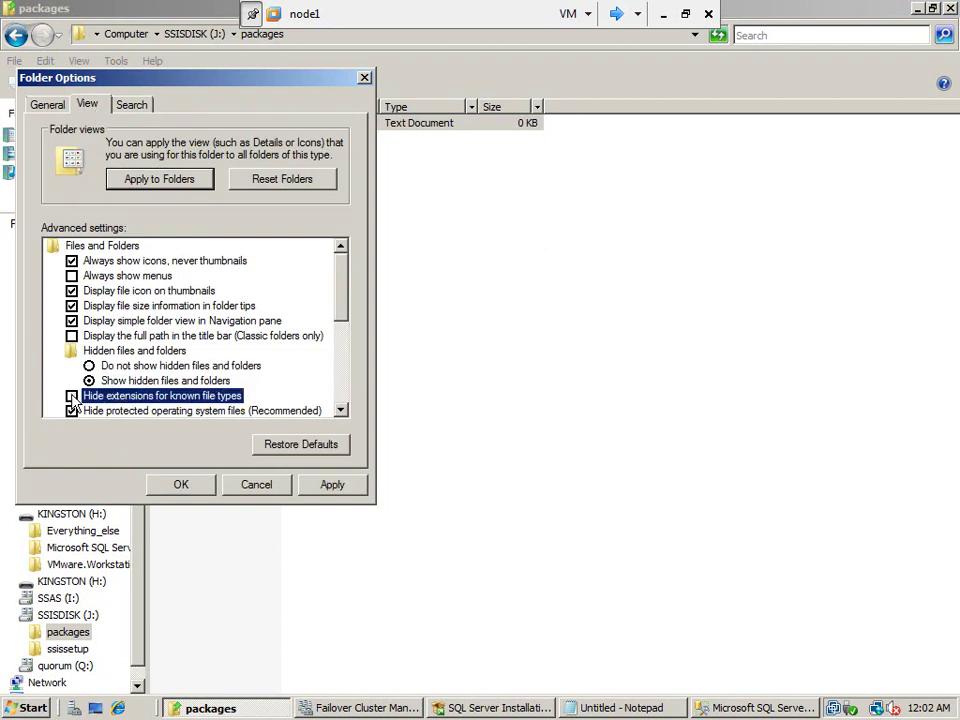
{"action": "left_click", "coordinate": [313, 490]}
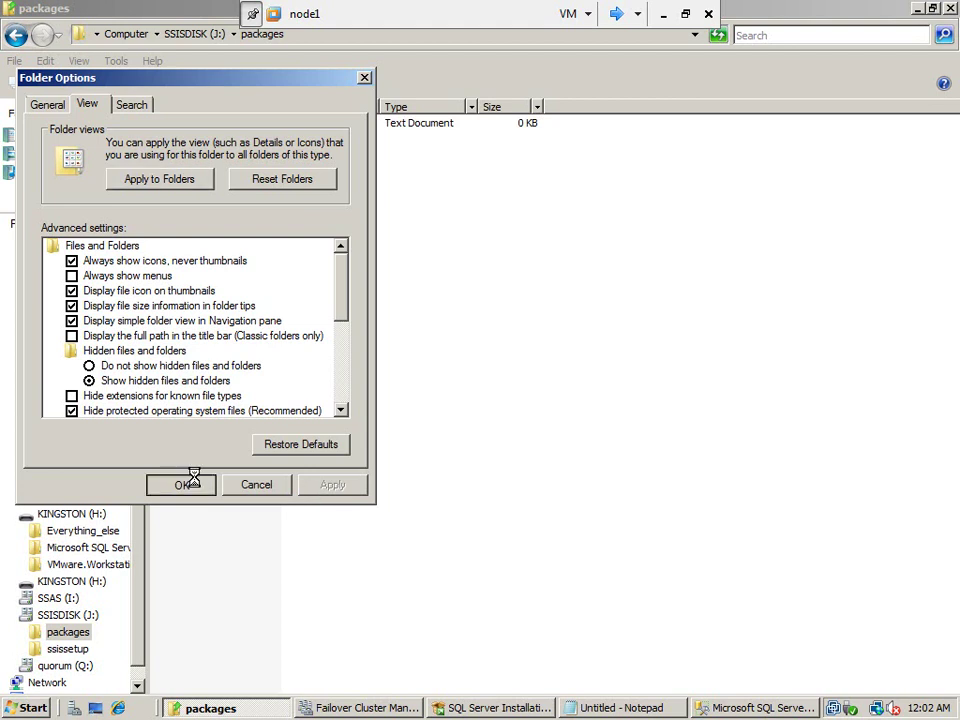
{"action": "left_click", "coordinate": [197, 484]}
Rename sisspackage.dtsx.txt to sisspackage.dtsx, accepting the extension change
{"action": "left_click", "coordinate": [253, 128]}
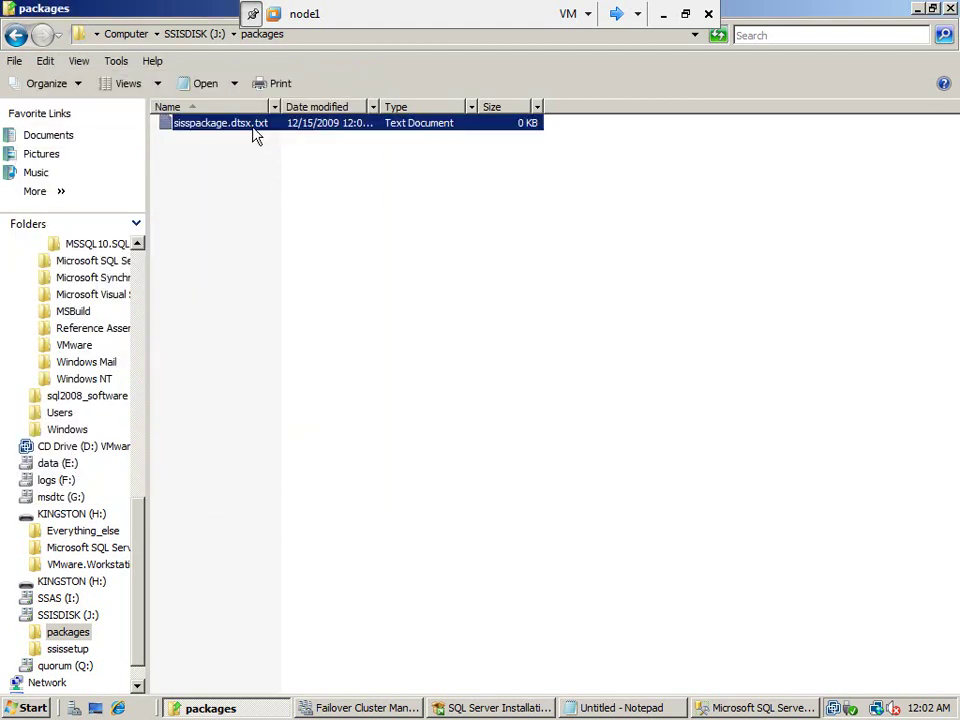
{"action": "left_click", "coordinate": [253, 127]}
{"action": "left_click", "coordinate": [252, 126]}
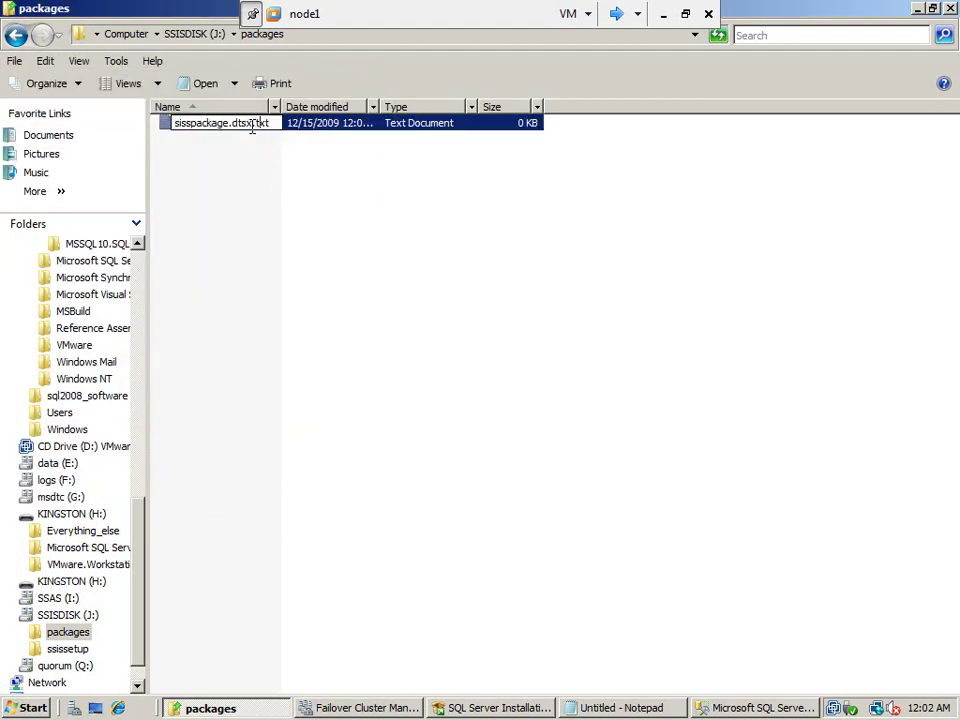
{"action": "key", "text": "Delete"}
{"action": "key", "text": "Delete"}
{"action": "key", "text": "Delete"}
{"action": "key", "text": "Delete"}
{"action": "key", "text": "Return"}
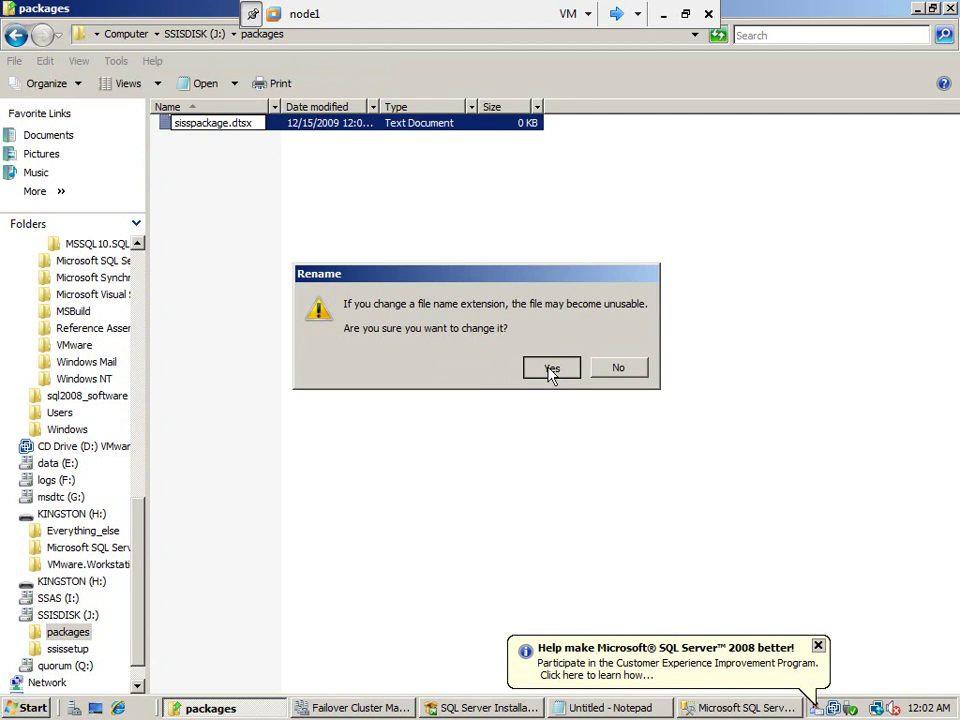
{"action": "left_click", "coordinate": [550, 368]}
{"action": "left_click_drag", "start_coordinate": [548, 367], "coordinate": [566, 261]}
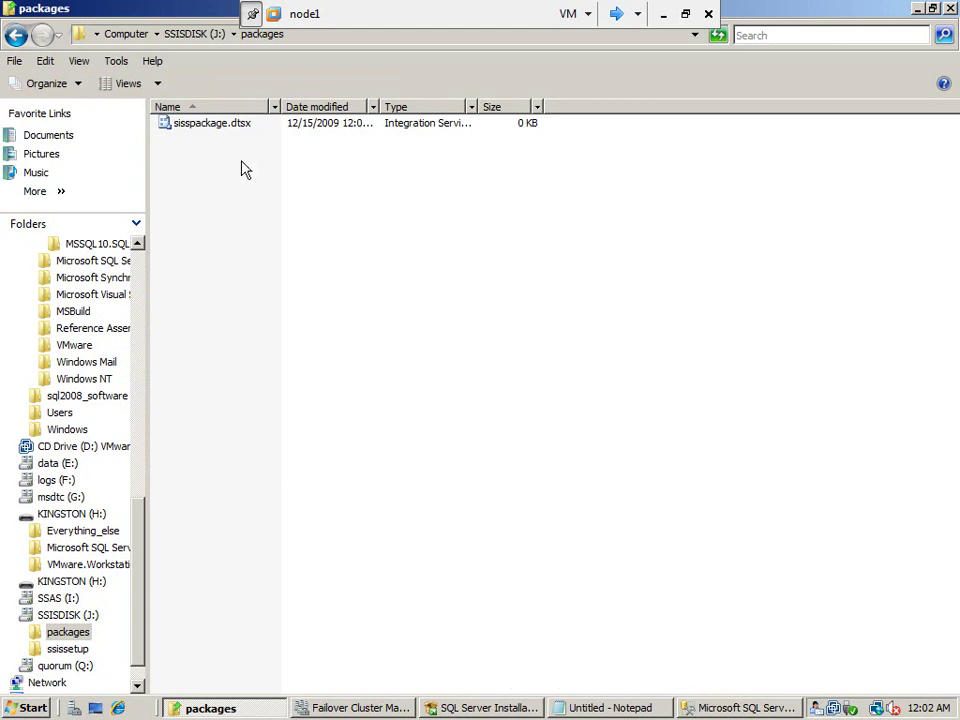
Refresh the File System package store and select the new sisspackage package
{"action": "left_click", "coordinate": [716, 706]}
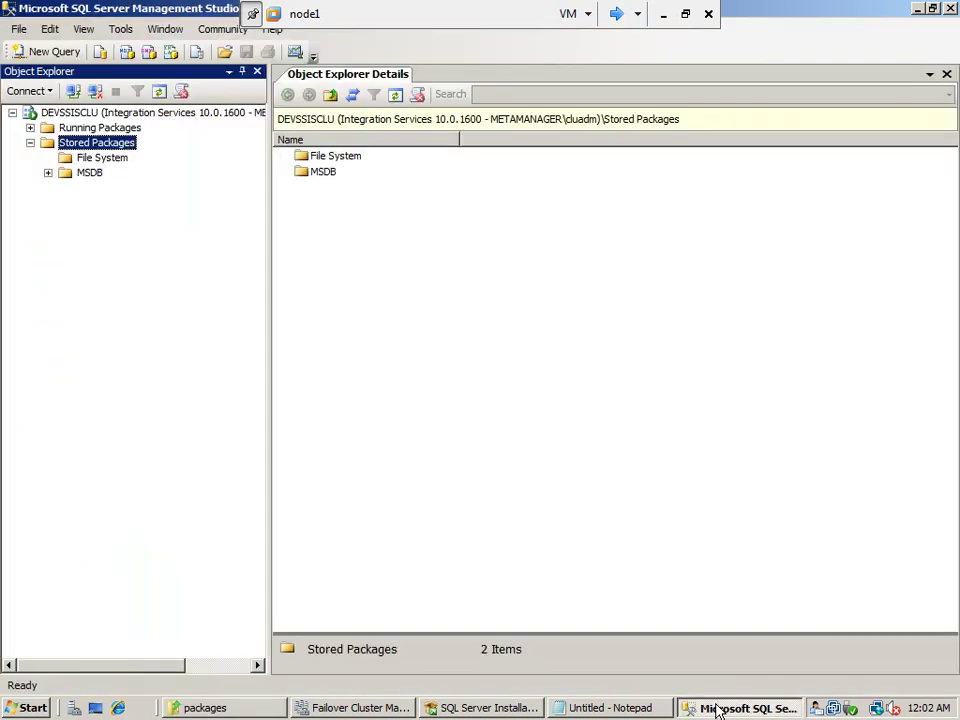
{"action": "left_click", "coordinate": [105, 160]}
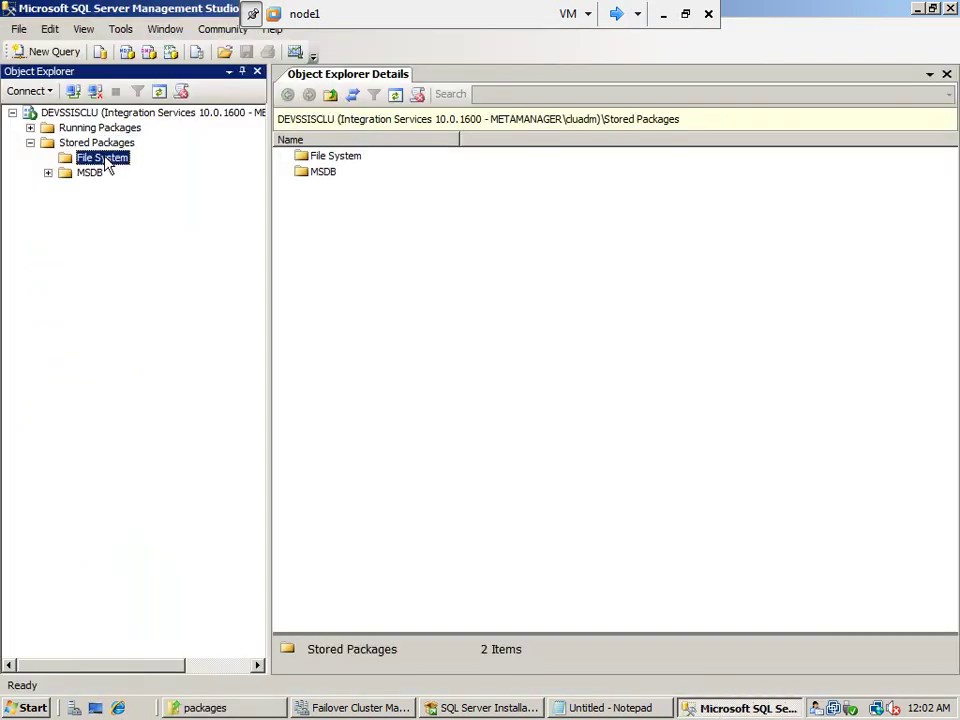
{"action": "right_click", "coordinate": [107, 165]}
{"action": "left_click", "coordinate": [180, 263]}
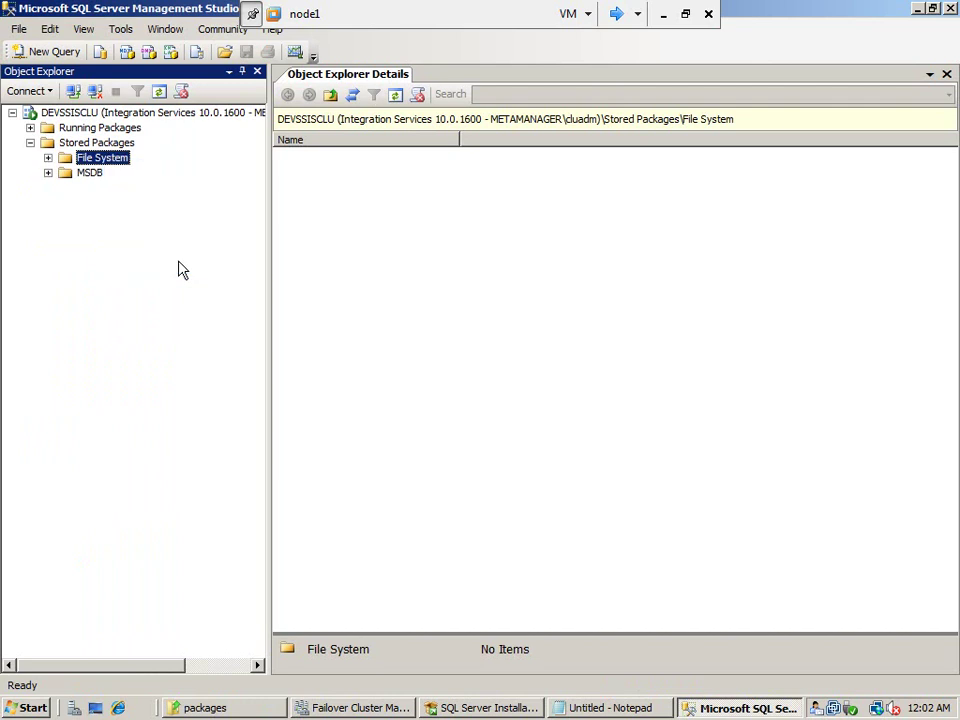
{"action": "left_click", "coordinate": [48, 158]}
{"action": "left_click", "coordinate": [120, 174]}
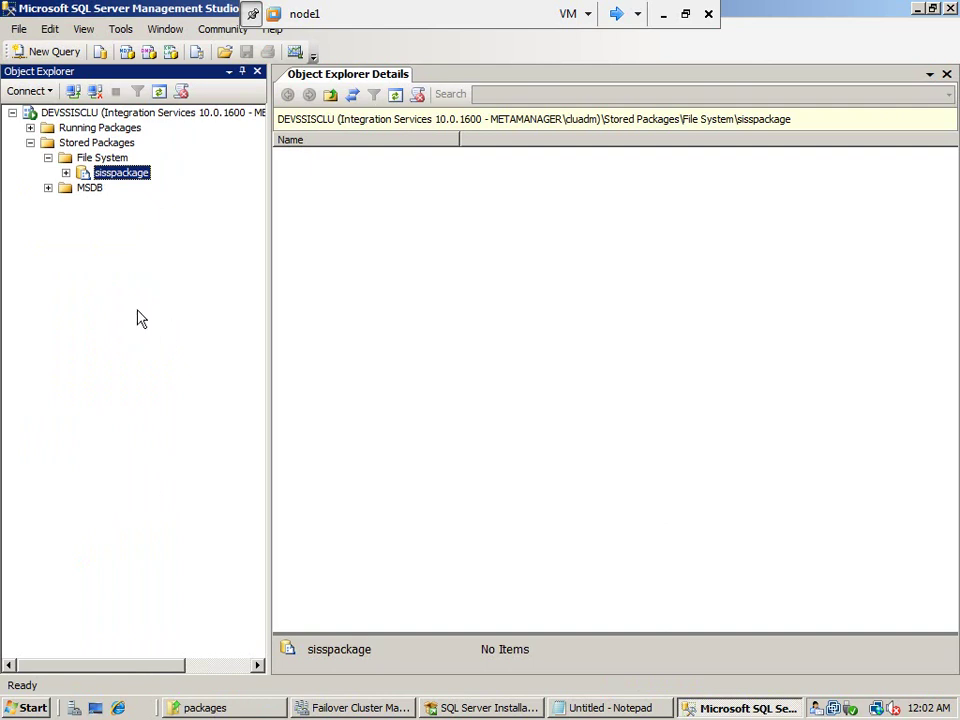
Leave the connection choices unused and move to the next virtual machine
{"action": "left_click", "coordinate": [43, 90]}
{"action": "left_click", "coordinate": [181, 91]}
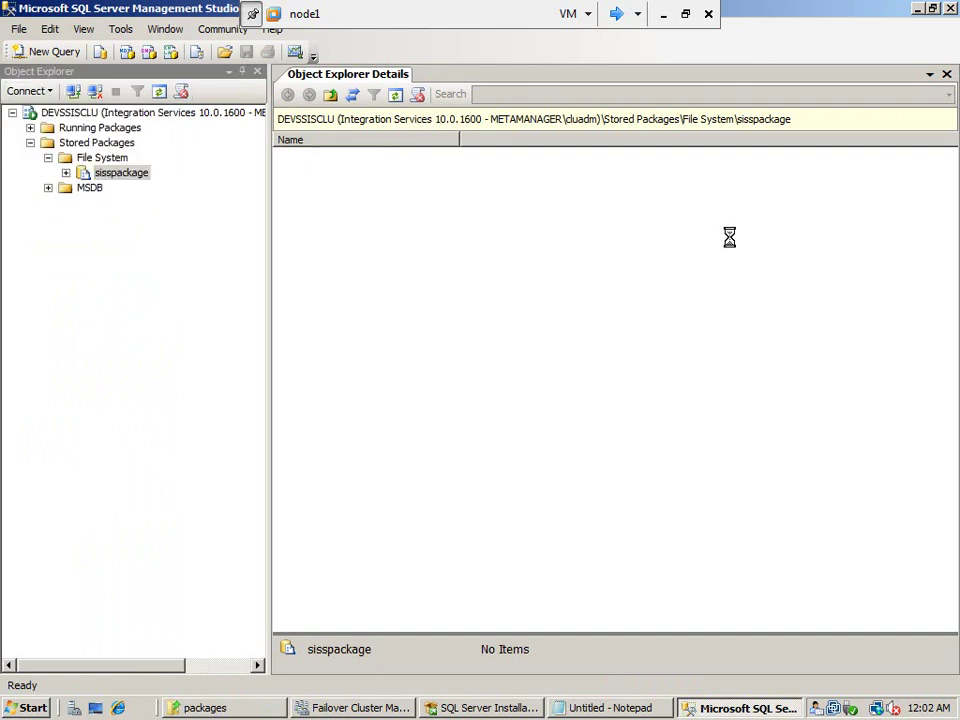
{"action": "left_click", "coordinate": [619, 15]}
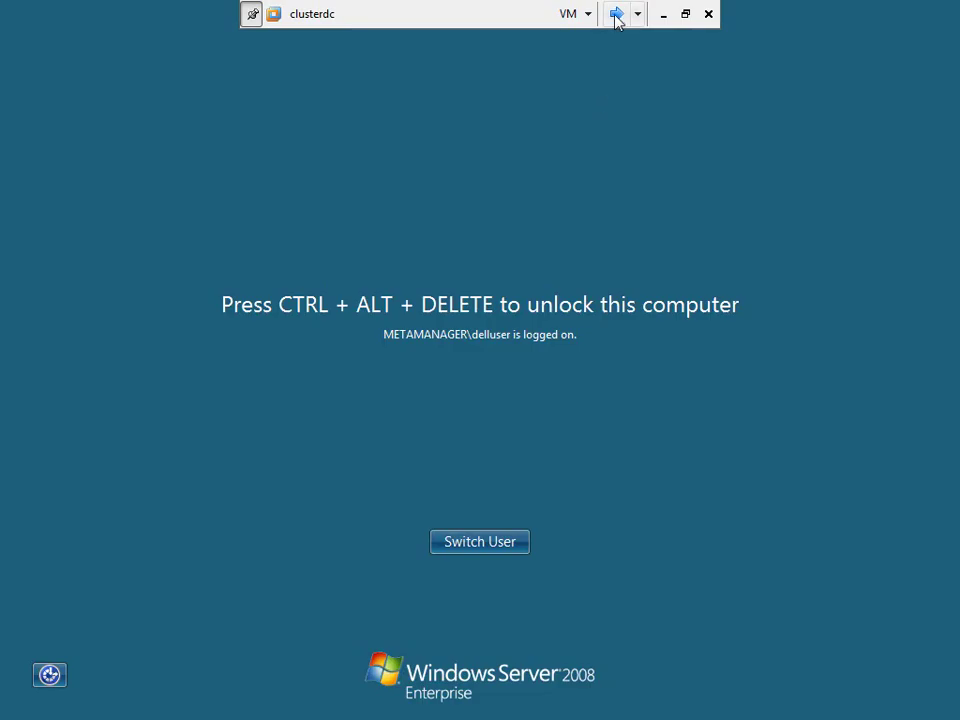
Switch to the node2 VM and send Ctrl+Alt+Del to reach its password prompt
{"action": "left_click", "coordinate": [617, 16]}
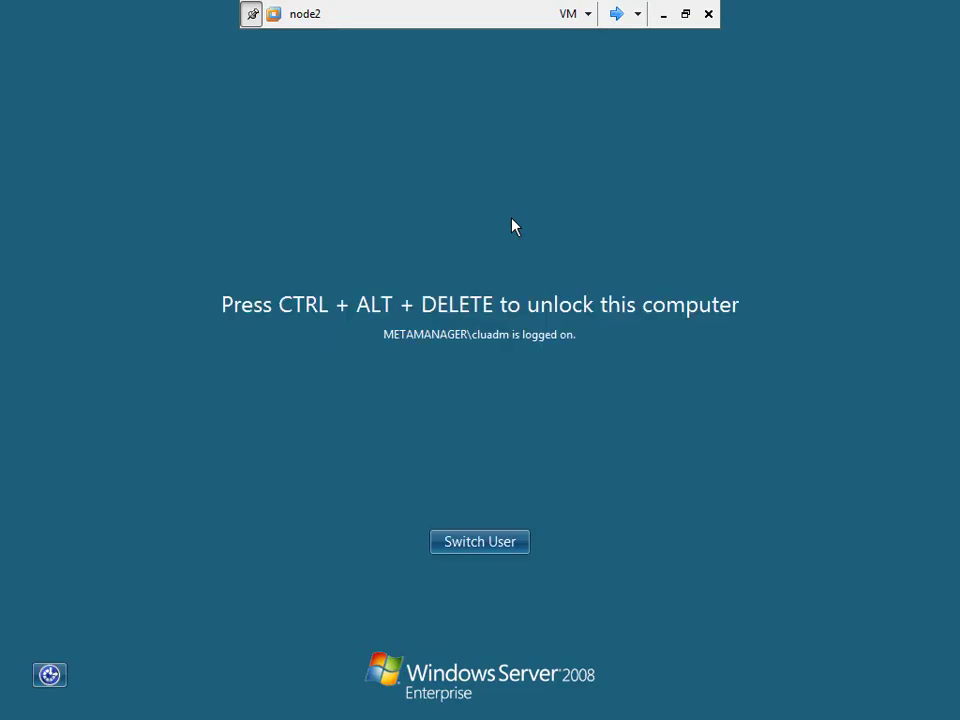
{"action": "left_click", "coordinate": [574, 18]}
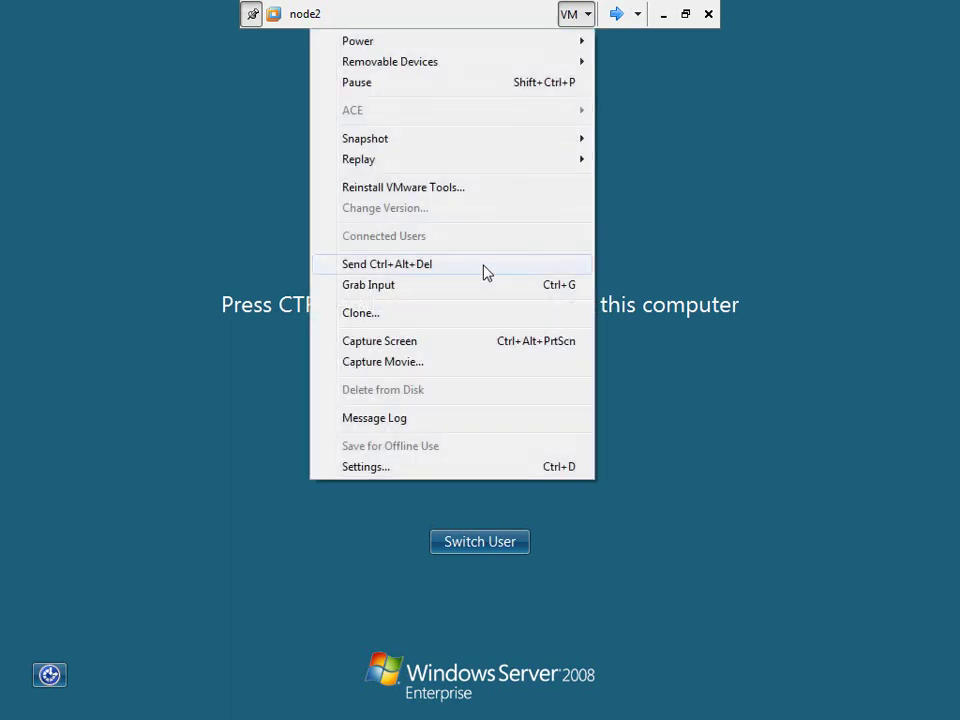
{"action": "left_click", "coordinate": [487, 270]}
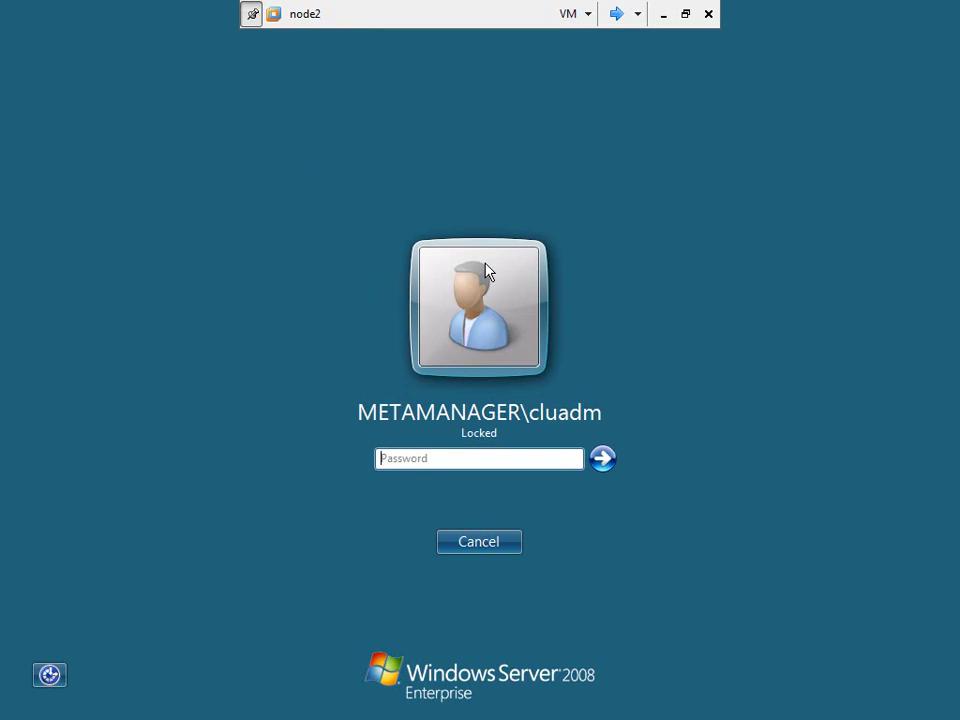
{"action": "left_click", "coordinate": [436, 457]}
Unlock node2 with the account password and launch SQL Server Management Studio from Microsoft SQL Server 2008
{"action": "type", "text": "P@ssw0r"}
{"action": "key", "text": "Return"}
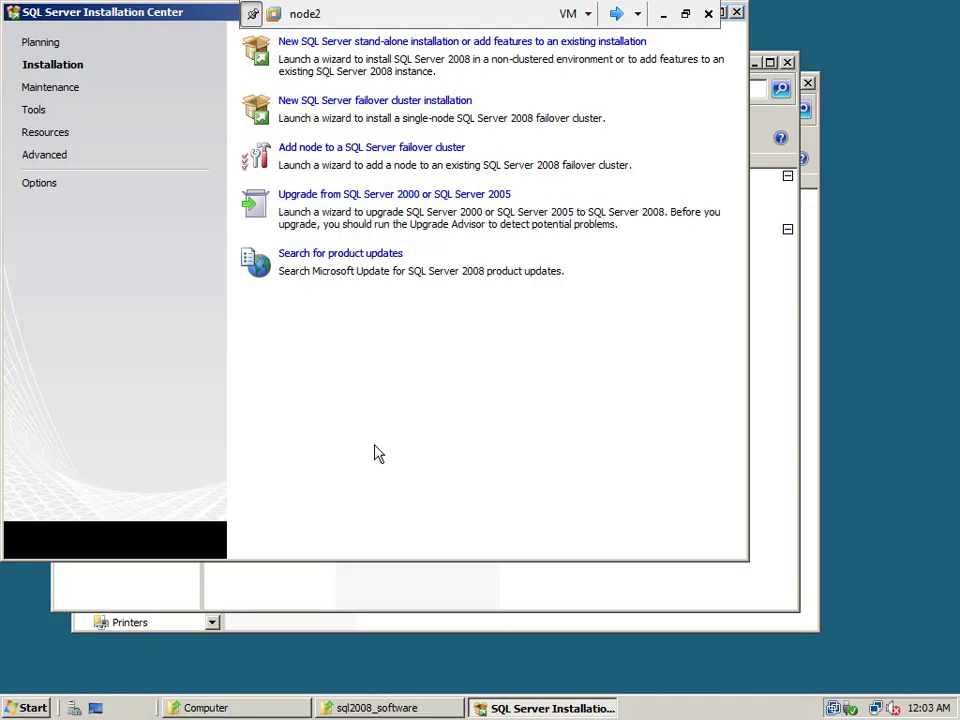
{"action": "left_click", "coordinate": [10, 708]}
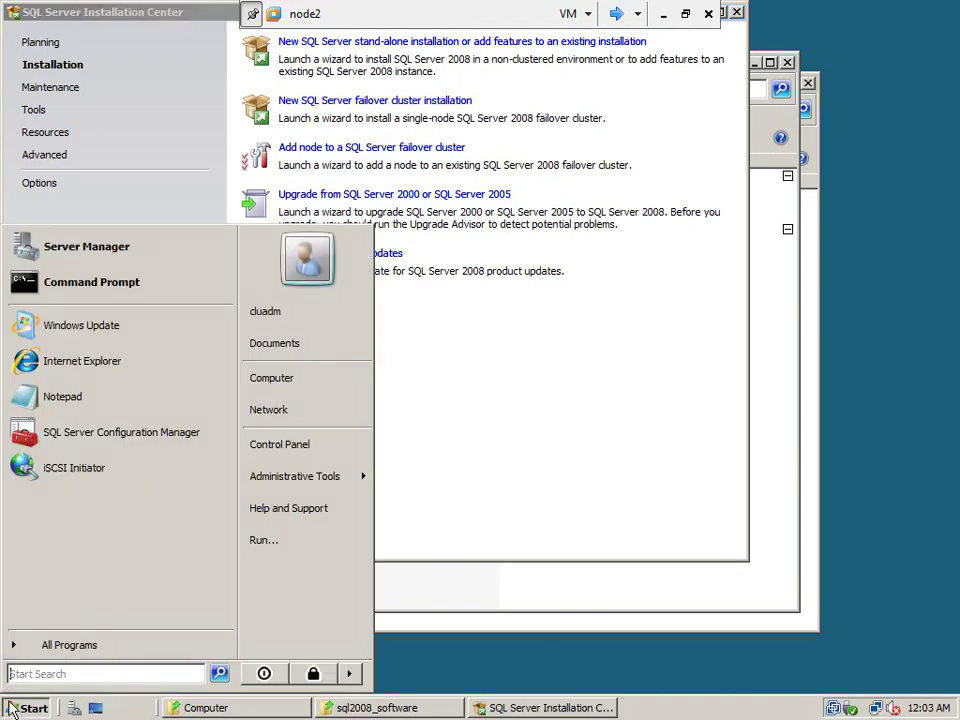
{"action": "left_click", "coordinate": [145, 657]}
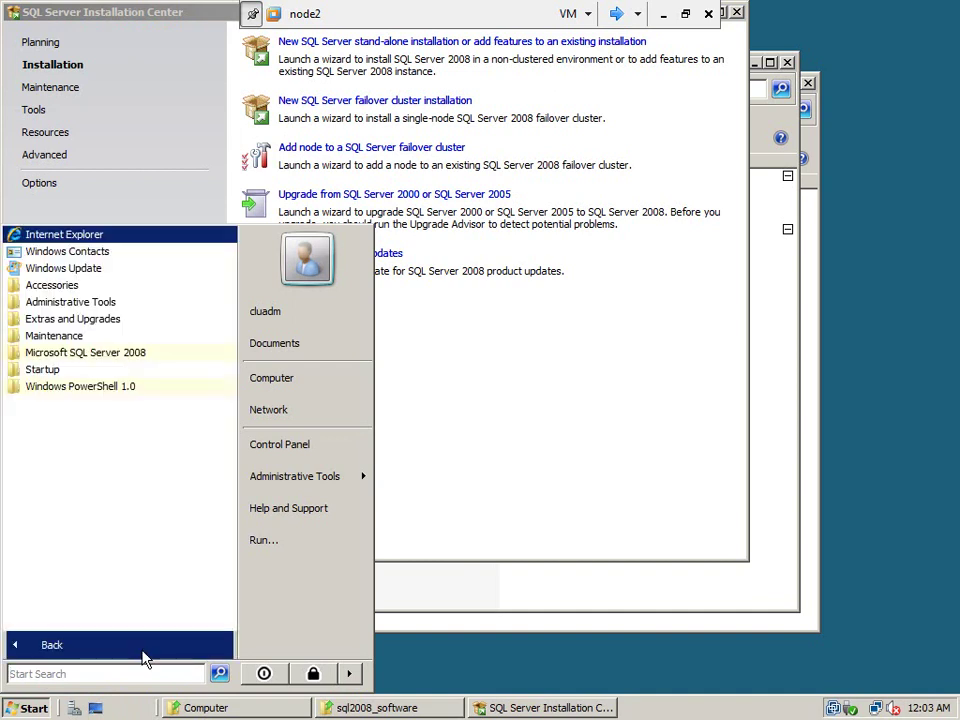
{"action": "left_click", "coordinate": [116, 358]}
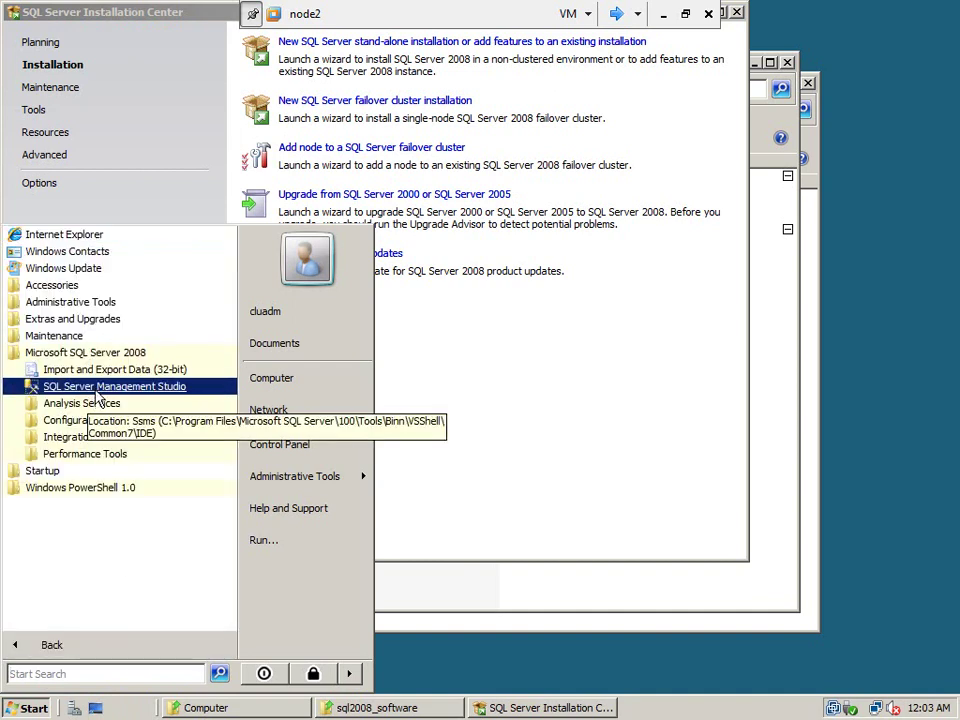
{"action": "left_click", "coordinate": [98, 392]}
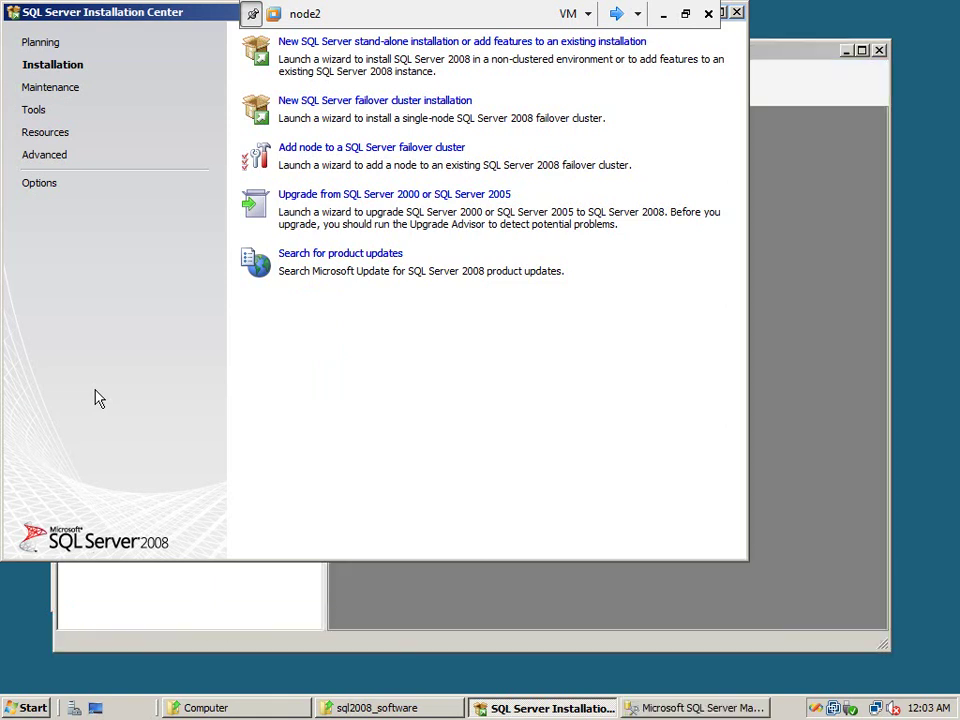
On node2, connect to Integration Services on DEVSSISCLU
{"action": "left_click", "coordinate": [720, 709]}
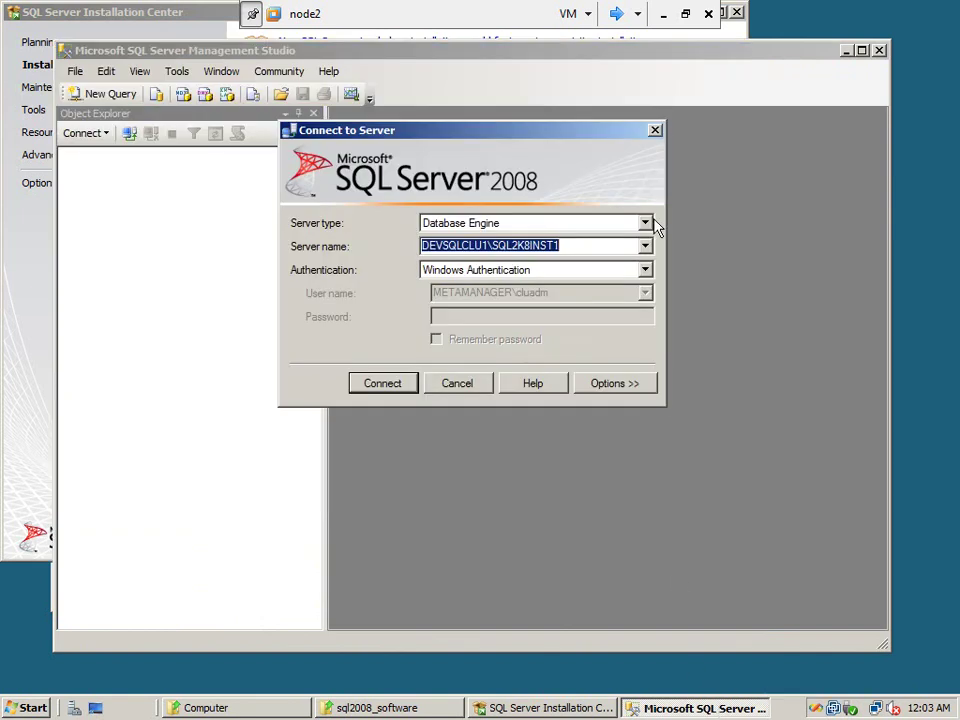
{"action": "left_click", "coordinate": [645, 224]}
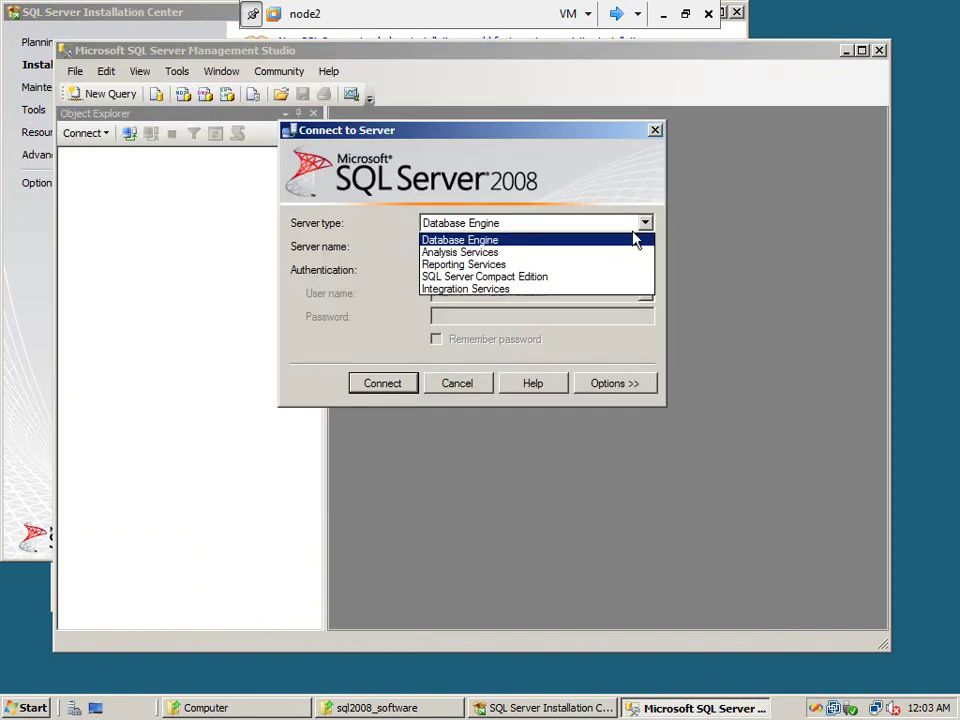
{"action": "left_click", "coordinate": [594, 290]}
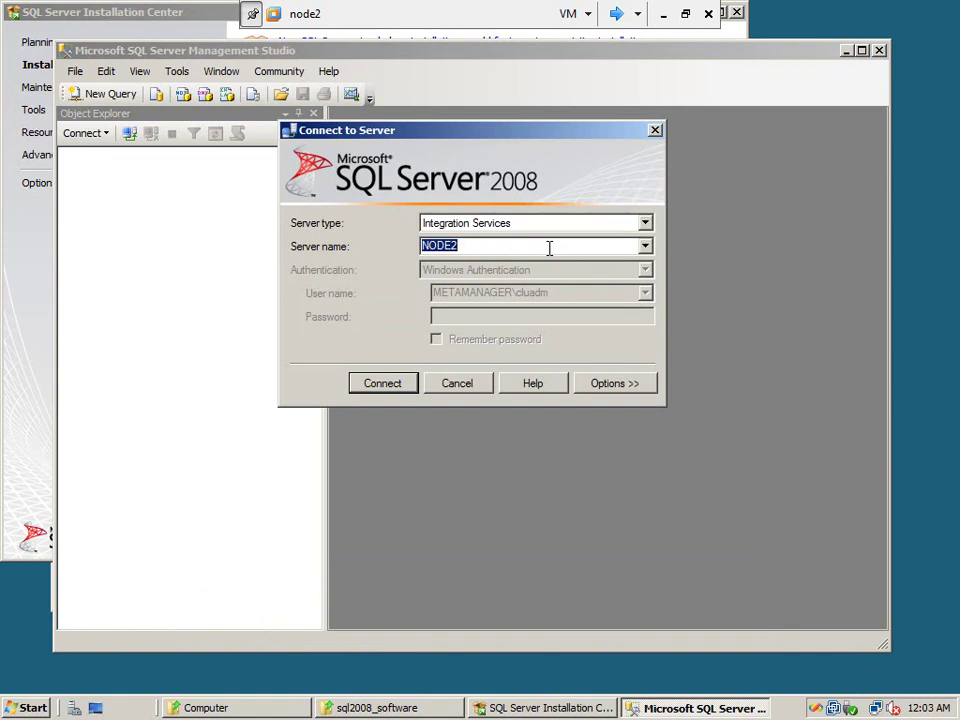
{"action": "type", "text": "DEVSSISCLU"}
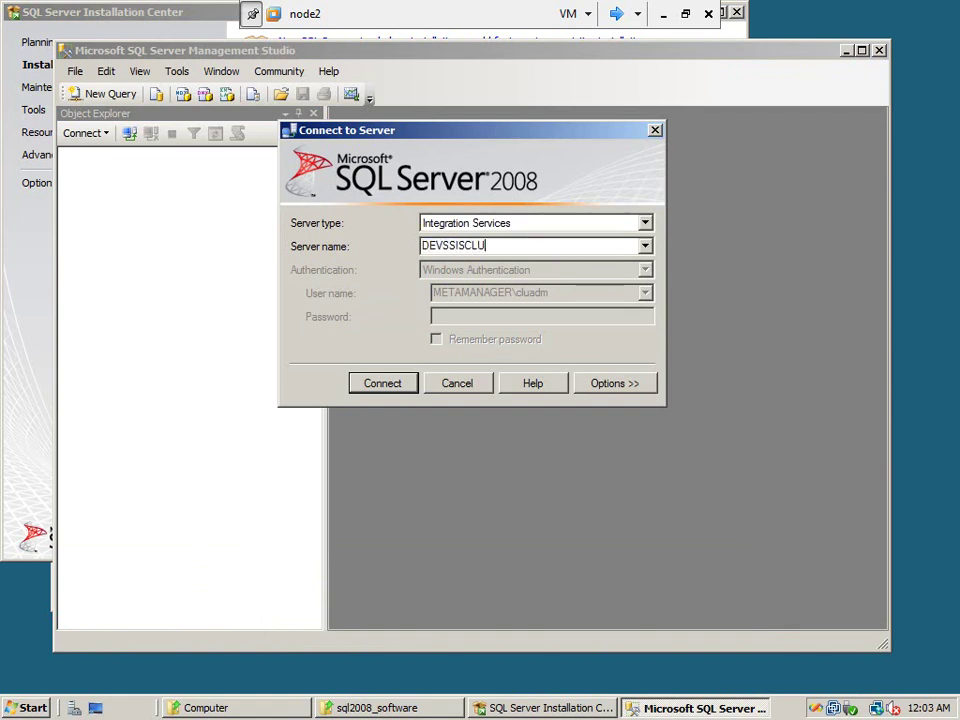
{"action": "left_click", "coordinate": [370, 385]}
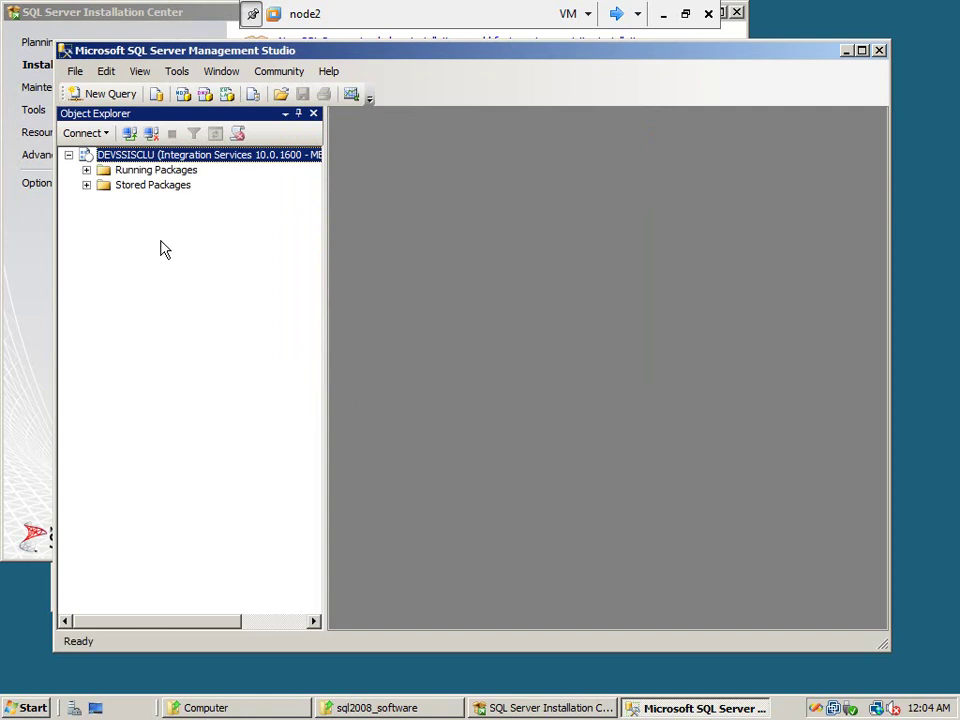
Expand Stored Packages, File System and MSDB on node2, dismissing the MSDB connection error
{"action": "left_click", "coordinate": [86, 185]}
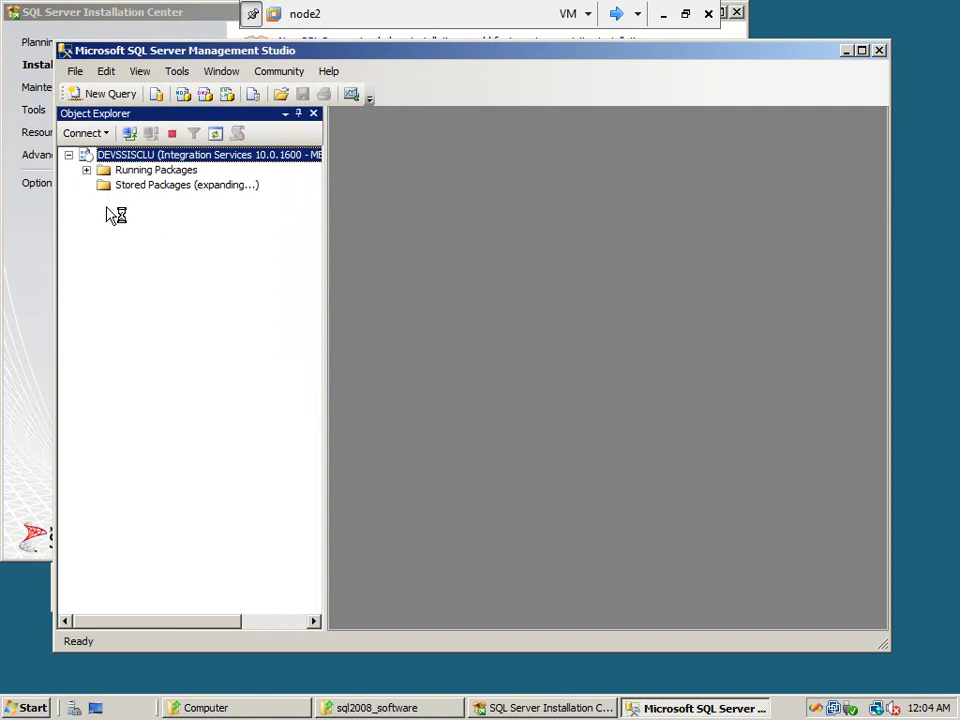
{"action": "left_click", "coordinate": [104, 200]}
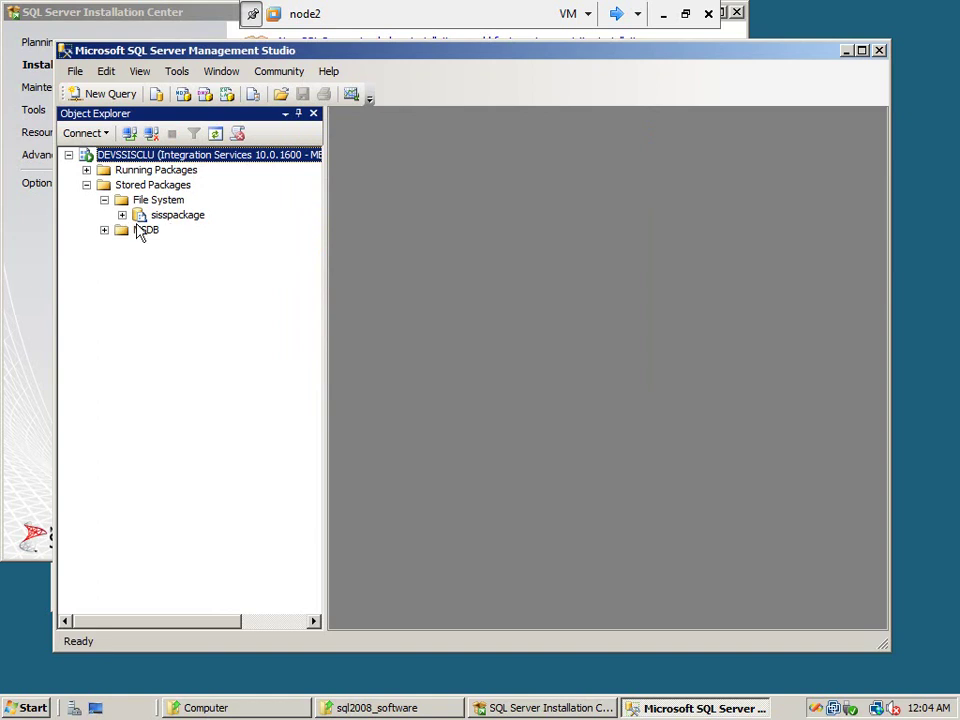
{"action": "left_click", "coordinate": [104, 230]}
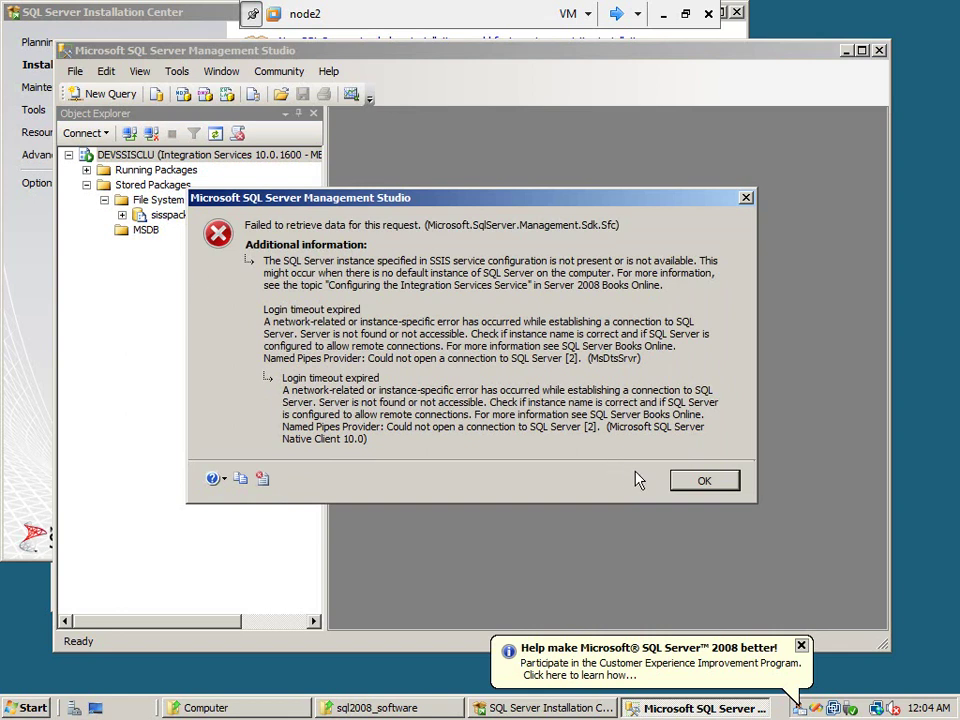
{"action": "left_click", "coordinate": [704, 483]}
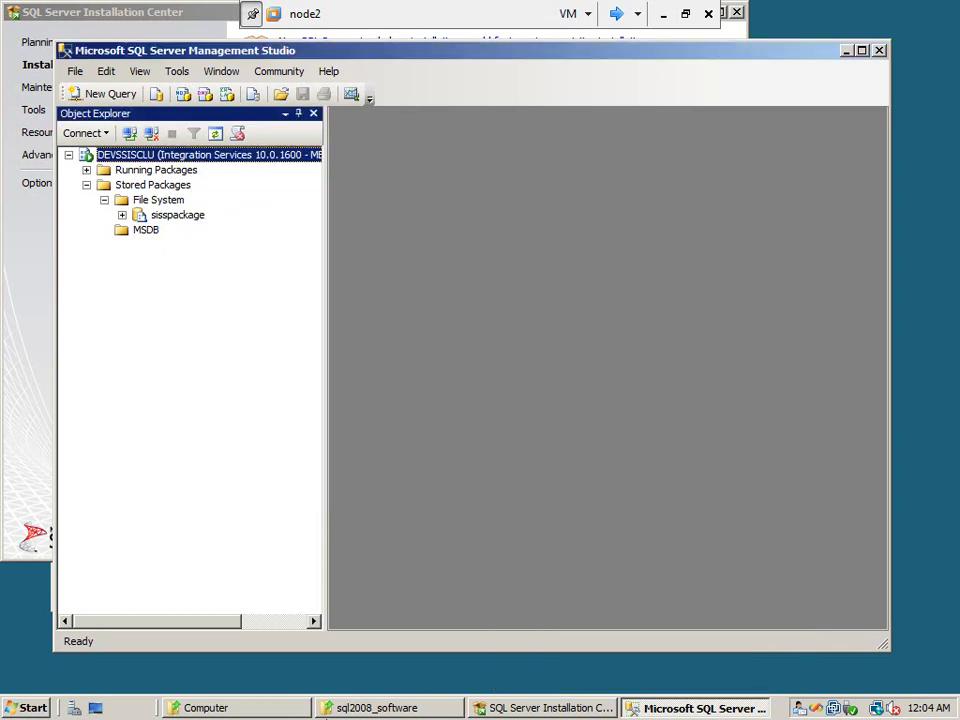
{"action": "left_click", "coordinate": [376, 708]}
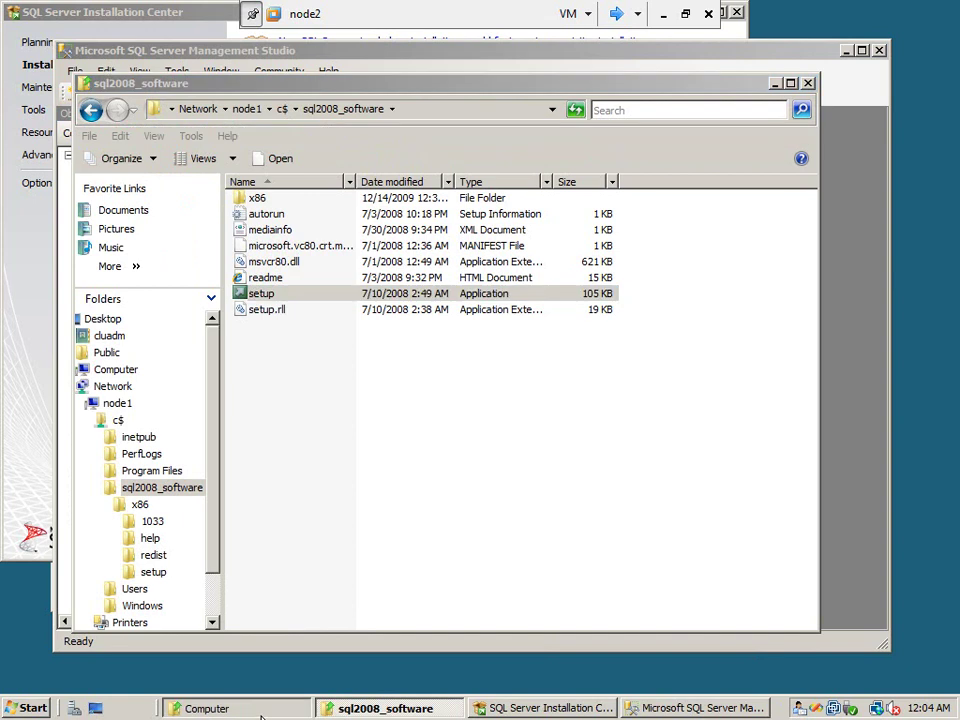
Back on node1, open J:\ssissetup\MsDtsSrvr.ini.xml in Notepad for editing
{"action": "left_click", "coordinate": [617, 15]}
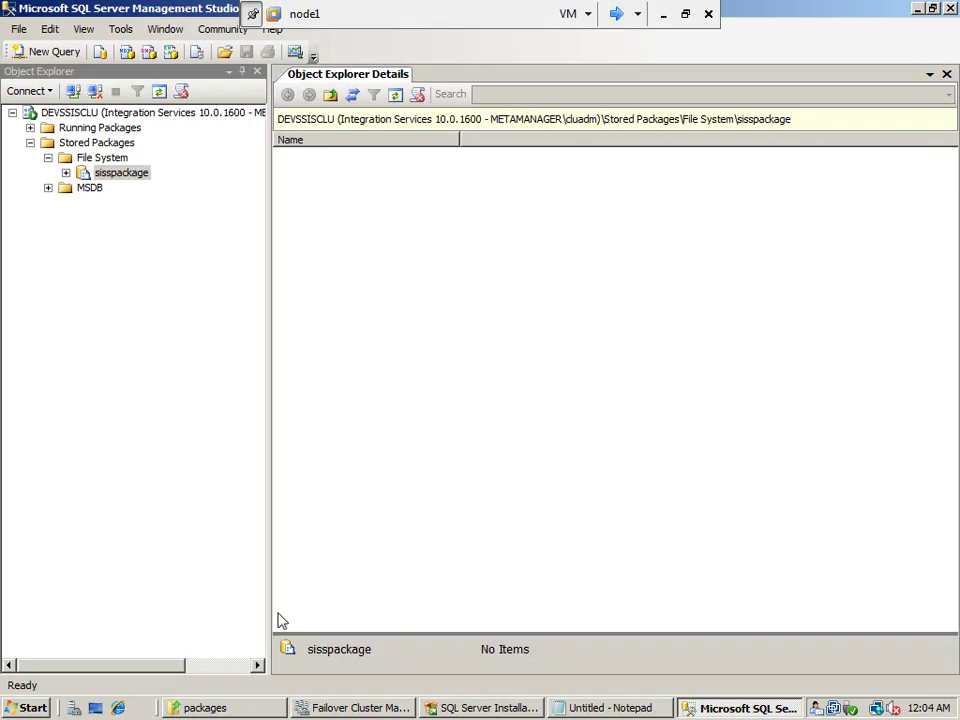
{"action": "left_click", "coordinate": [224, 708]}
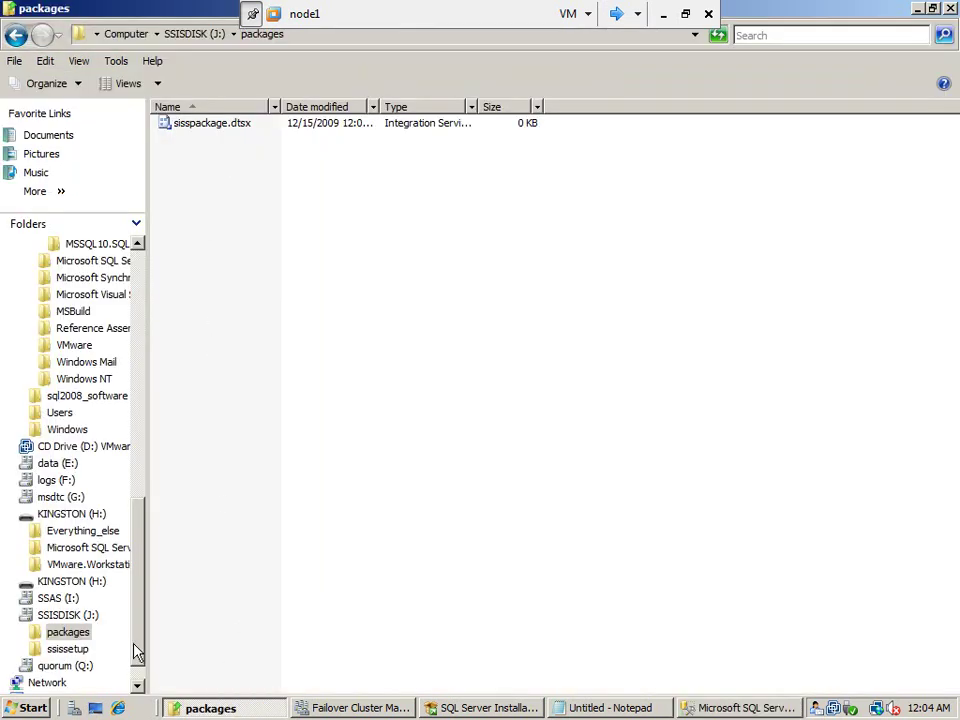
{"action": "left_click", "coordinate": [68, 649]}
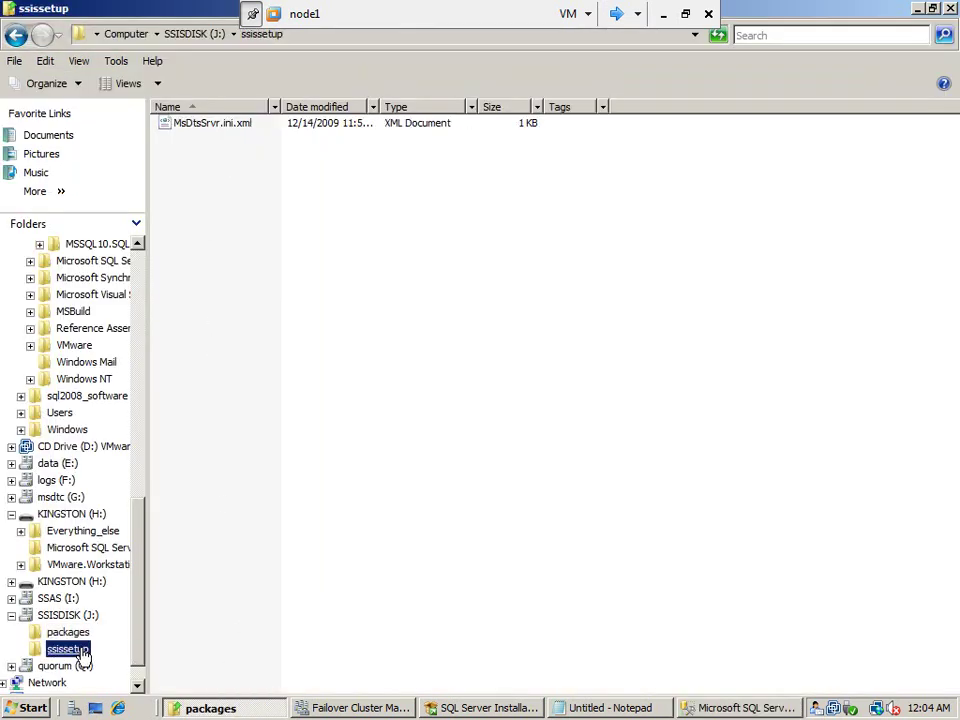
{"action": "right_click", "coordinate": [231, 127]}
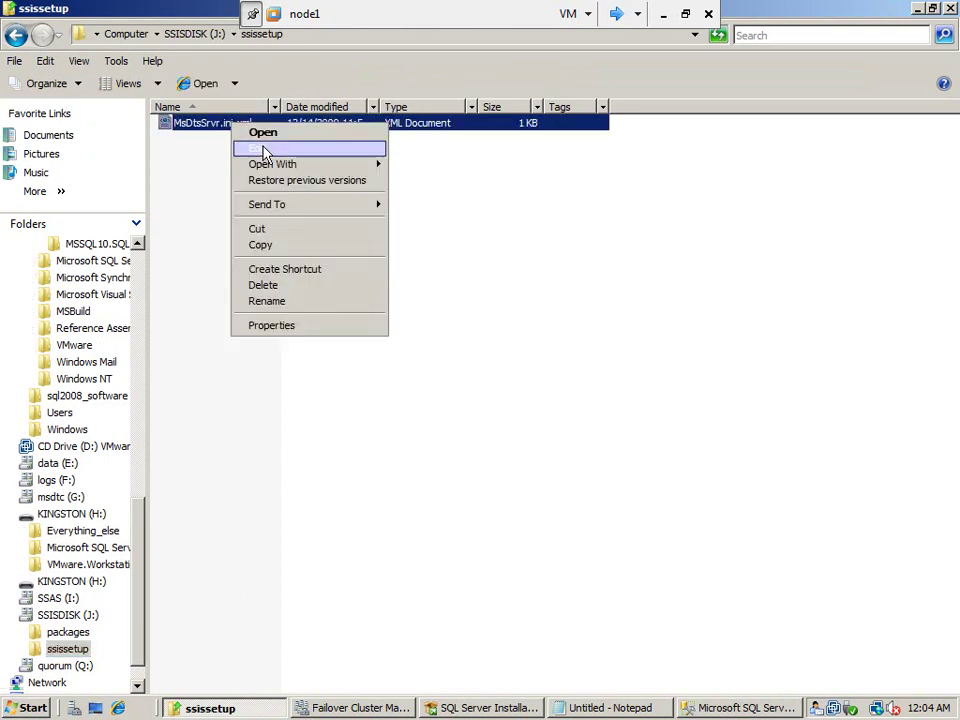
{"action": "left_click", "coordinate": [266, 149]}
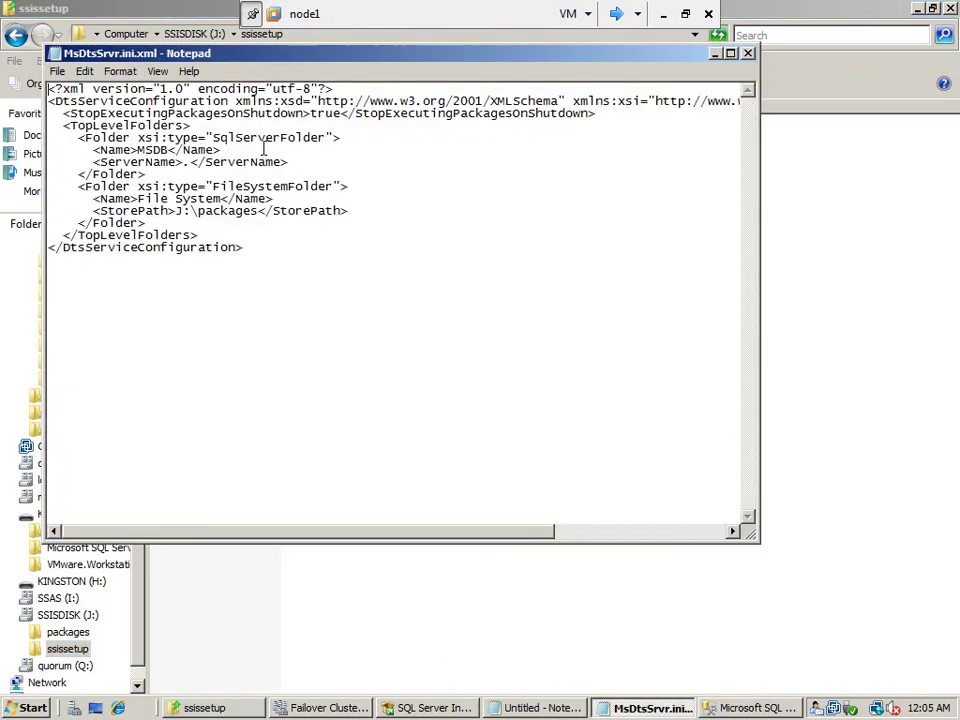
Change the MSDB ServerName to DEVSQLCLU, checked against Failover Cluster Management, and close Notepad
{"action": "double_click", "coordinate": [185, 163]}
{"action": "type", "text": "DEV"}
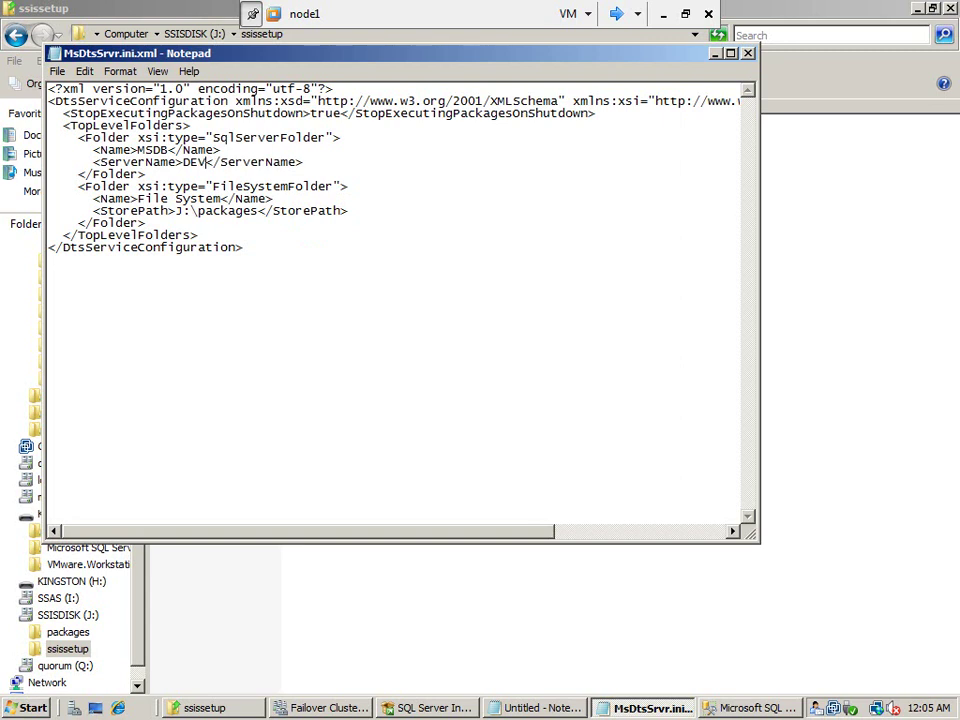
{"action": "left_click", "coordinate": [325, 708]}
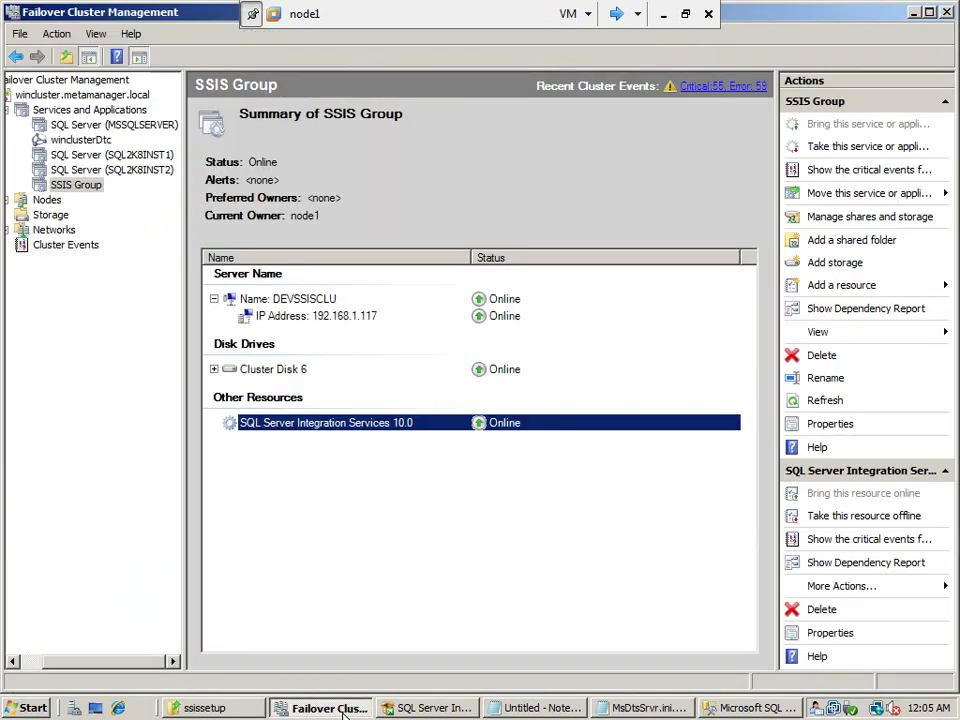
{"action": "left_click", "coordinate": [90, 125]}
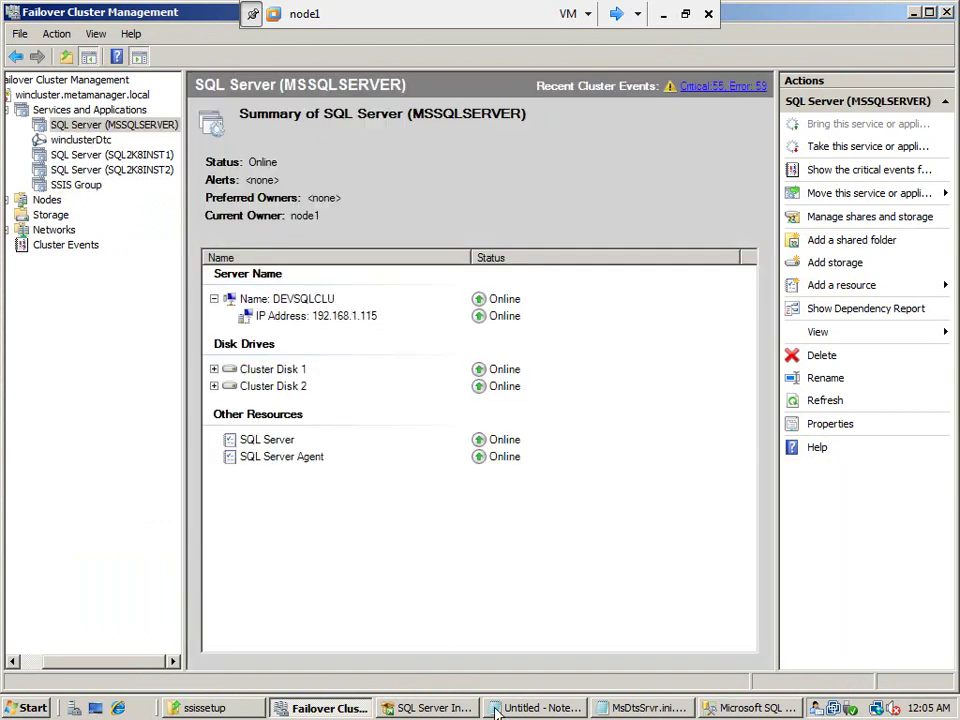
{"action": "left_click", "coordinate": [728, 710]}
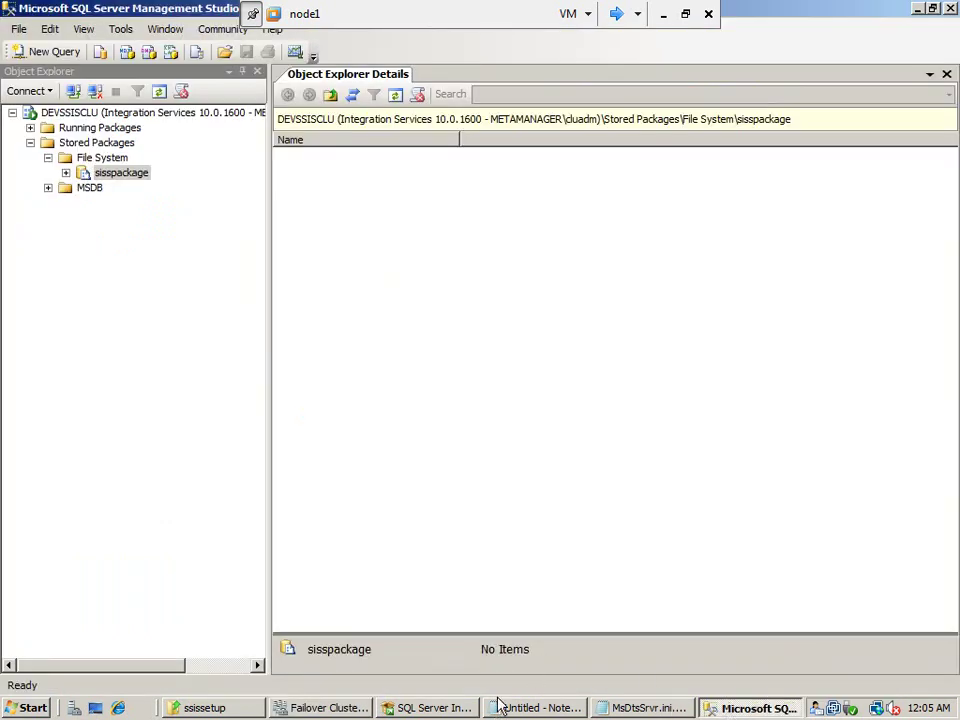
{"action": "left_click", "coordinate": [641, 710]}
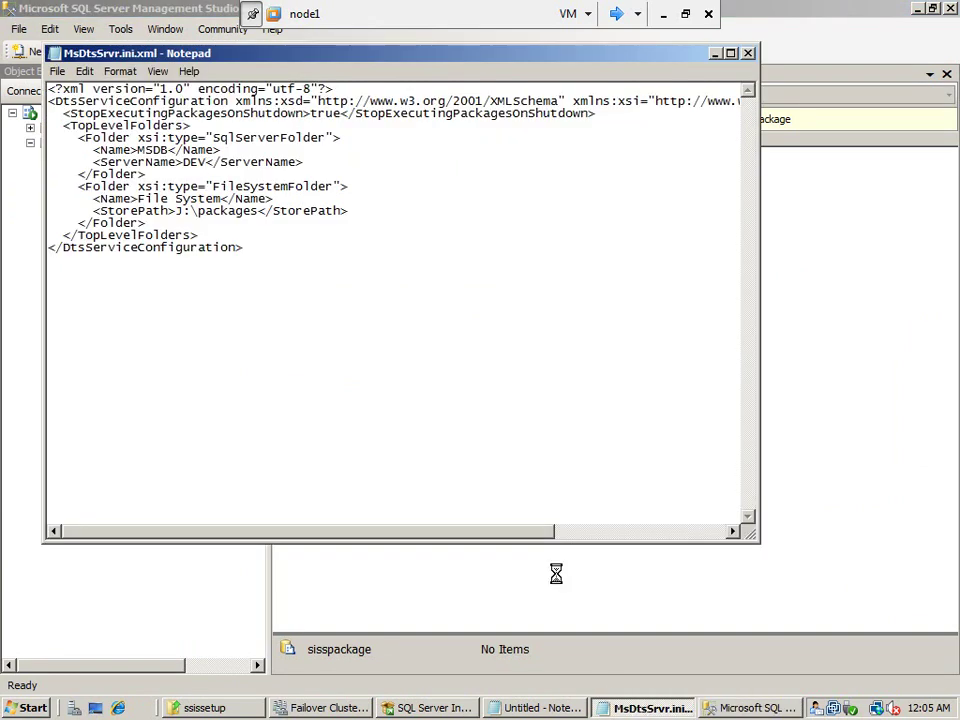
{"action": "type", "text": "SQCLU"}
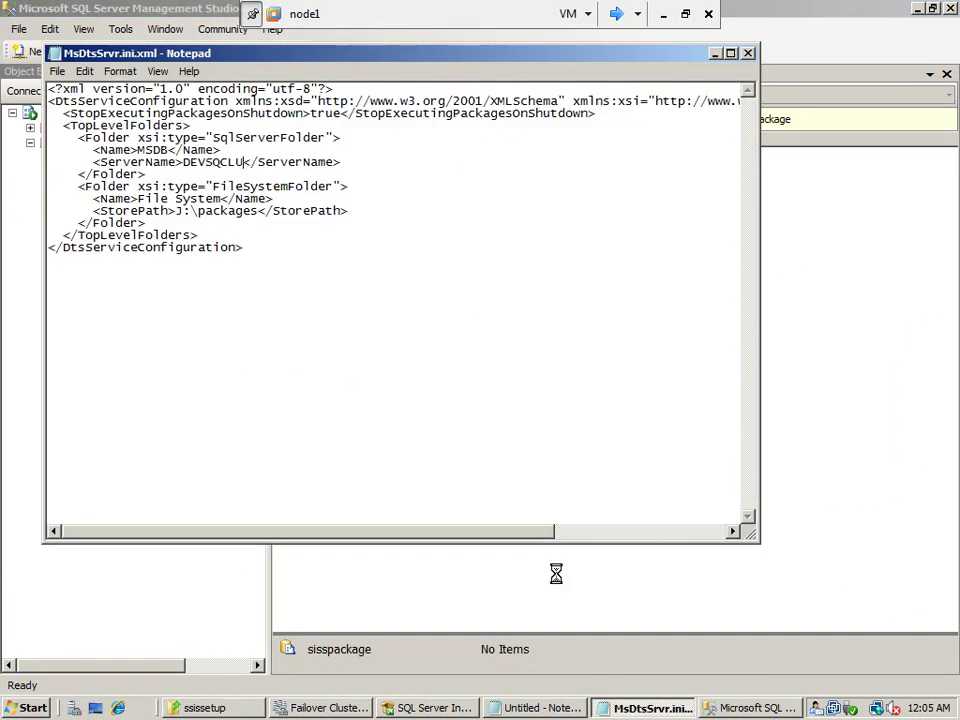
{"action": "type", "text": "L"}
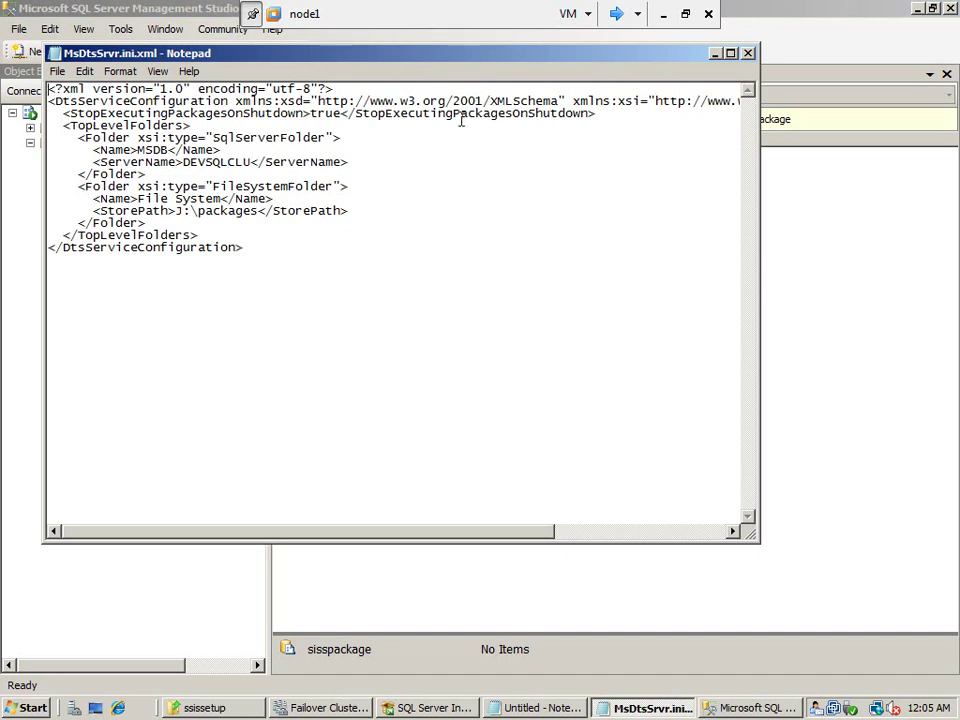
{"action": "double_click", "coordinate": [250, 161]}
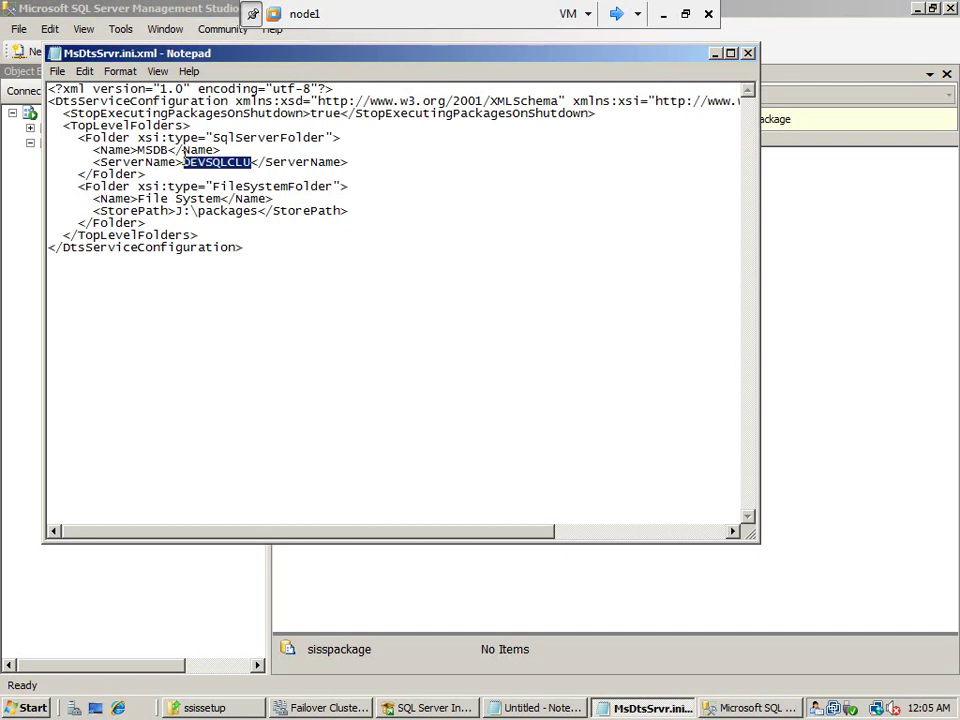
{"action": "left_click", "coordinate": [252, 161]}
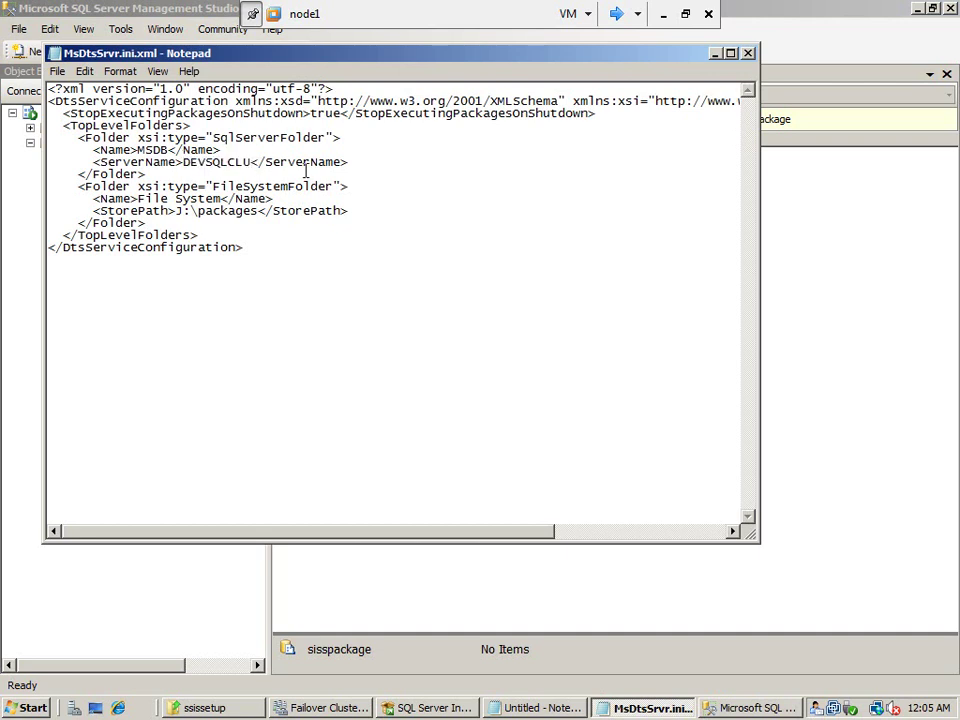
{"action": "left_click", "coordinate": [748, 54]}
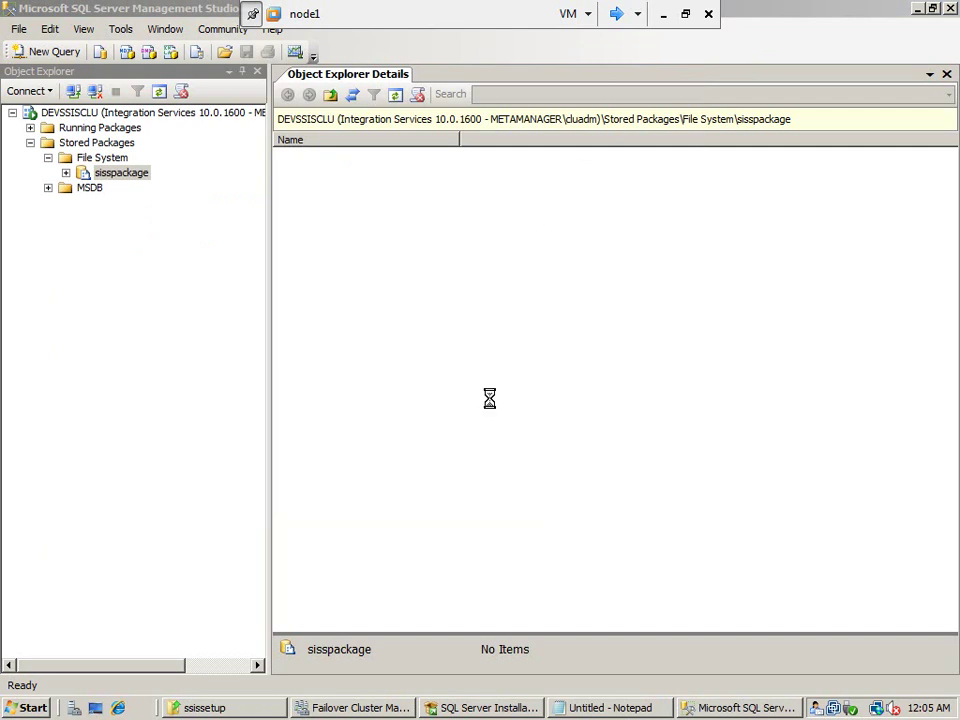
Retry MSDB in Object Explorer, dismiss its connection error, then go back to Failover Cluster Management
{"action": "double_click", "coordinate": [91, 190]}
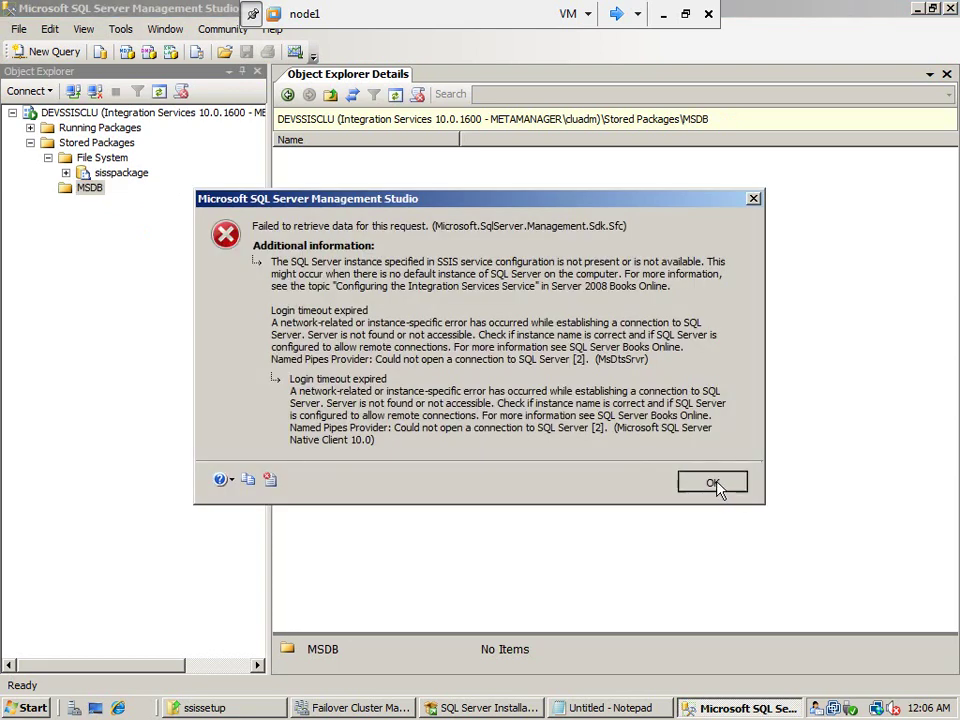
{"action": "left_click", "coordinate": [713, 483]}
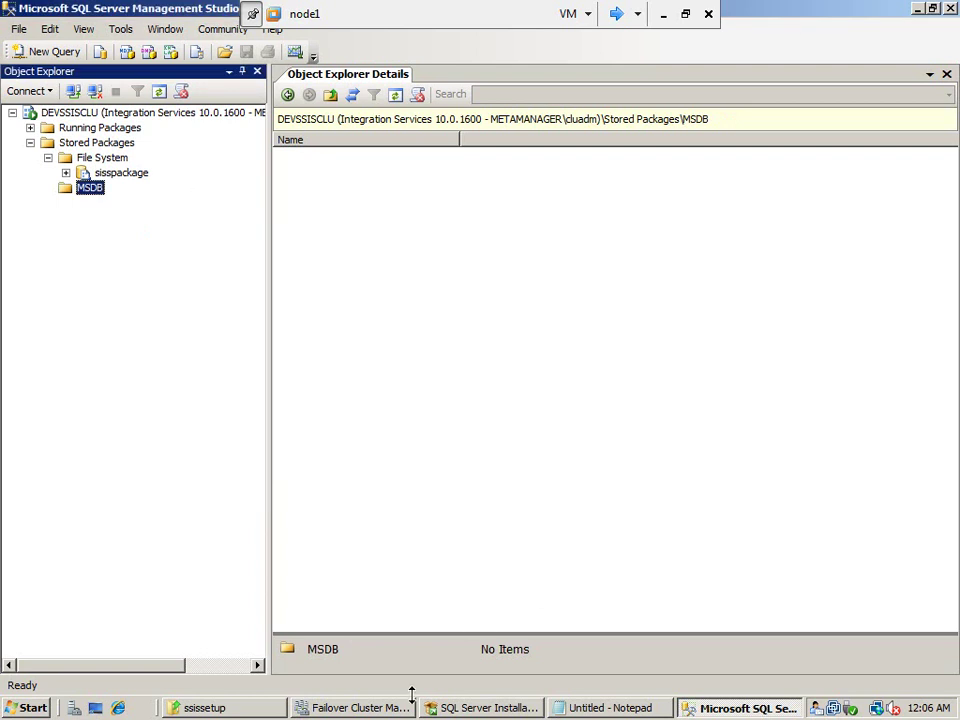
{"action": "left_click", "coordinate": [251, 709]}
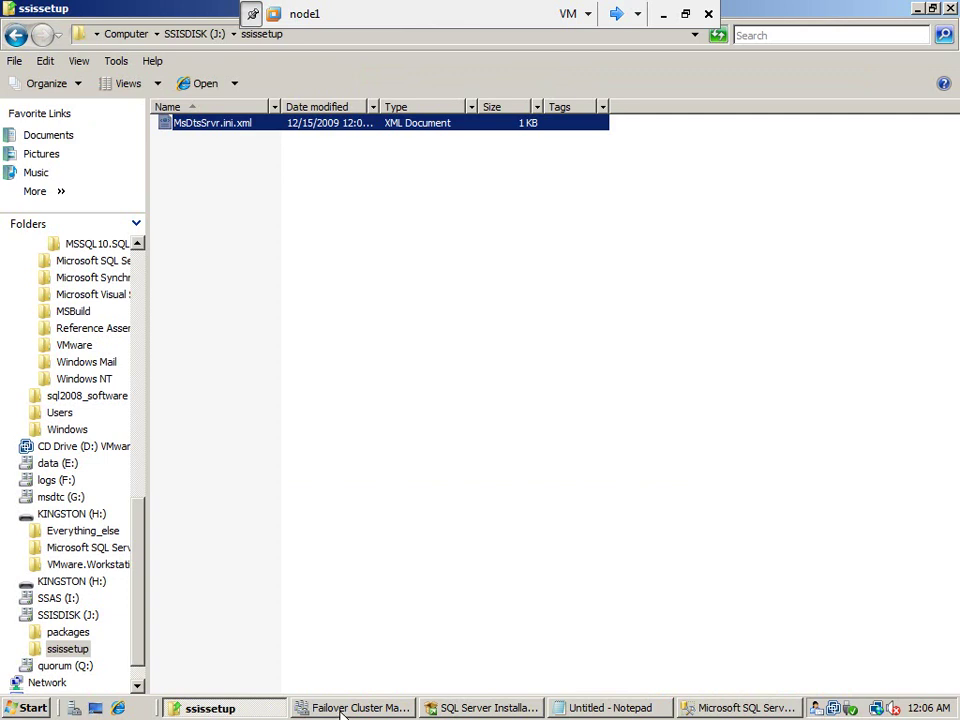
{"action": "left_click", "coordinate": [350, 708]}
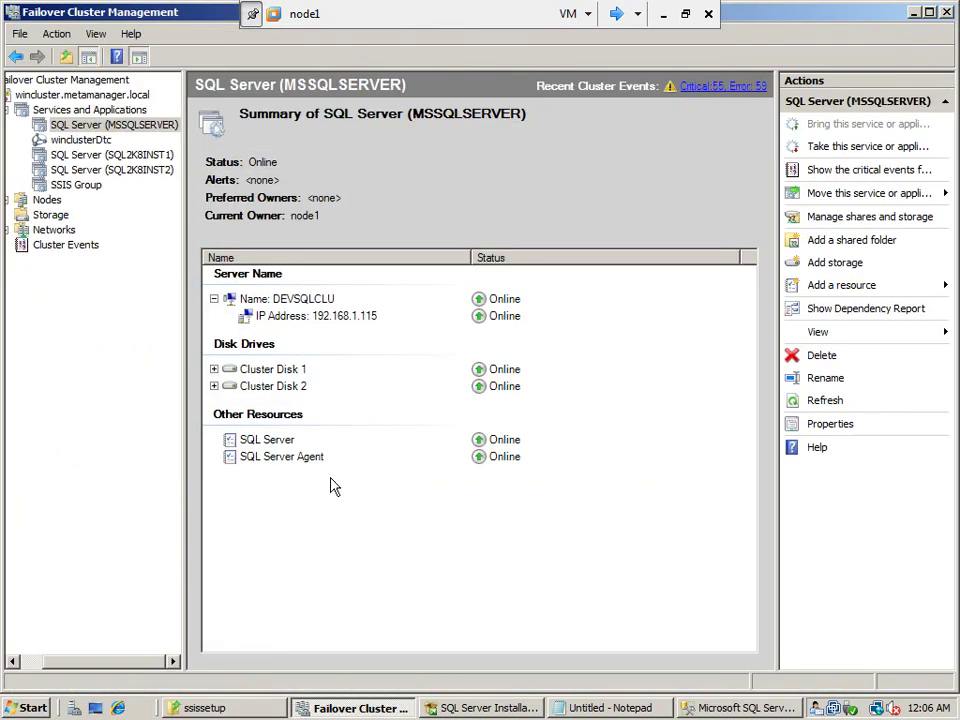